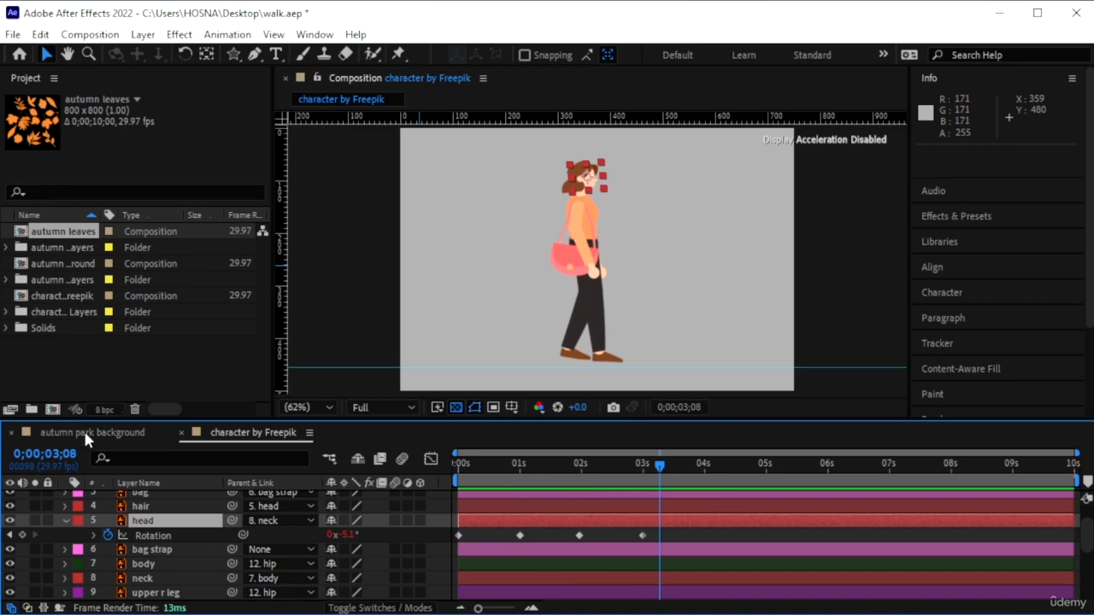
- Open the autumn park background composition at its start and move bush 3's anchor point to the base of the bush
left_click(85, 432)
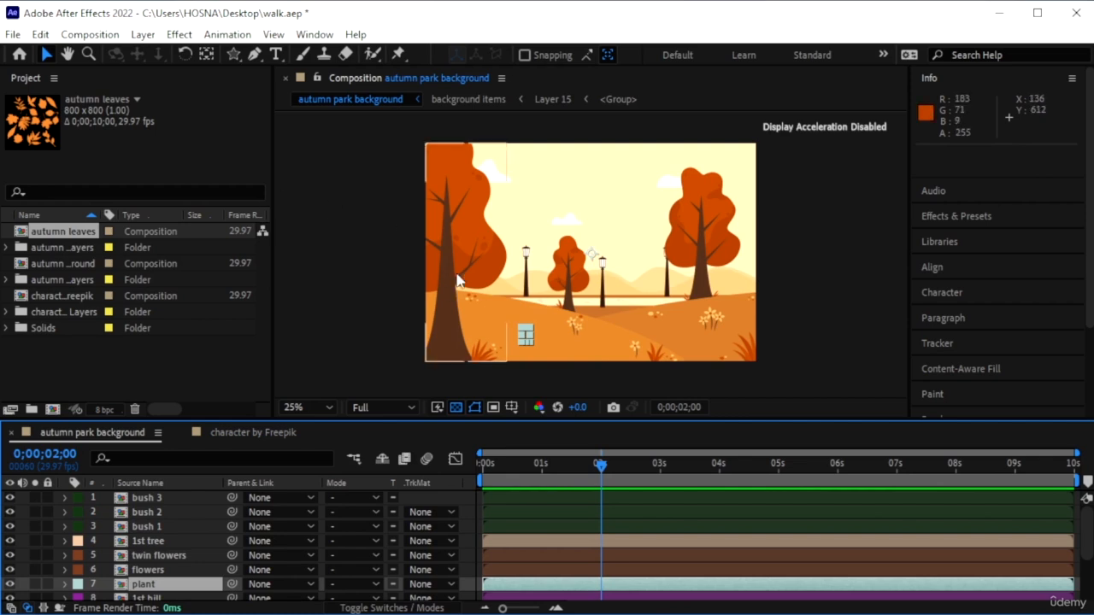
key("Home")
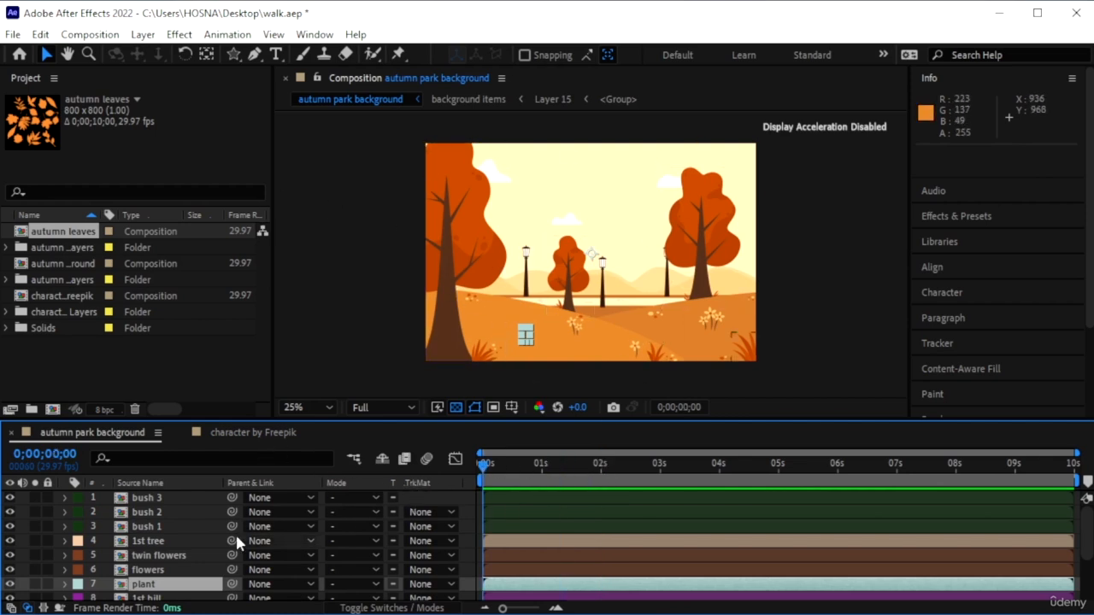
left_click(167, 498)
key("slash")
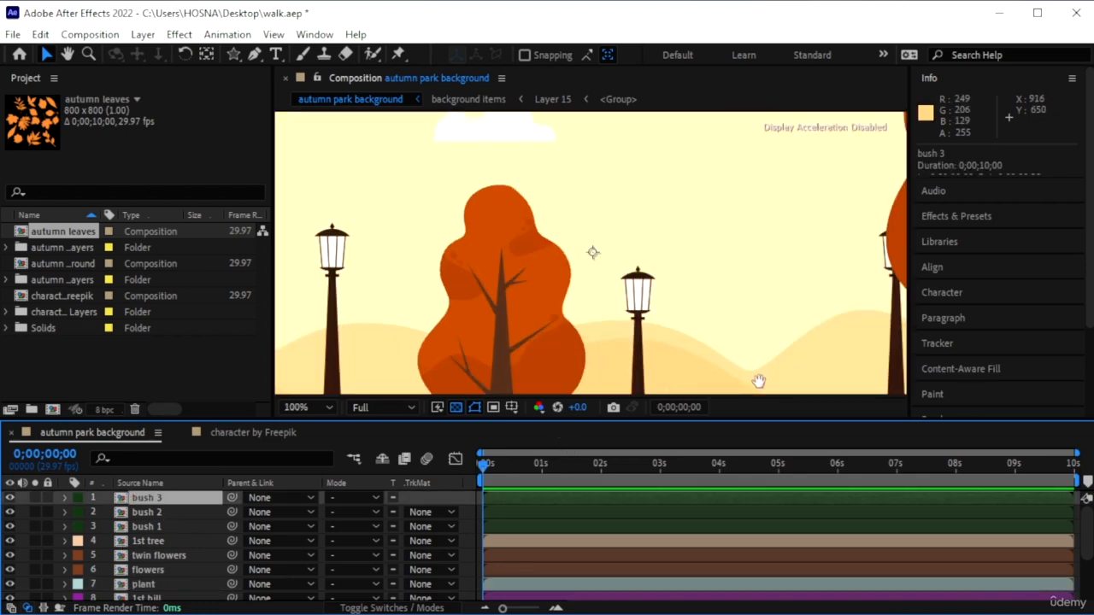
key("h")
left_click_drag(695, 298, 598, 158)
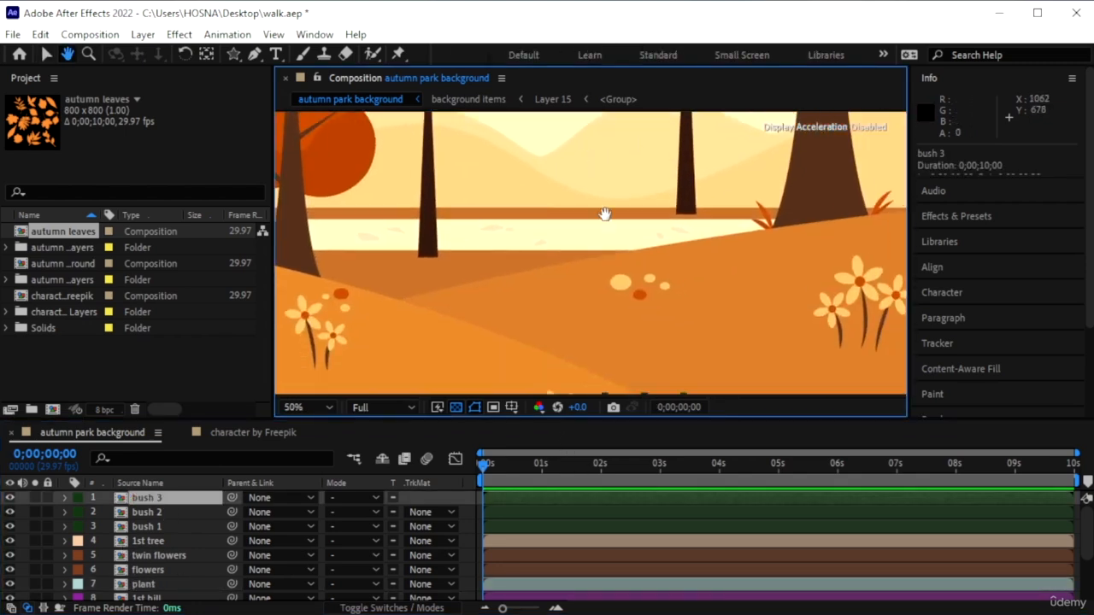
scroll(604, 214, "down", 1)
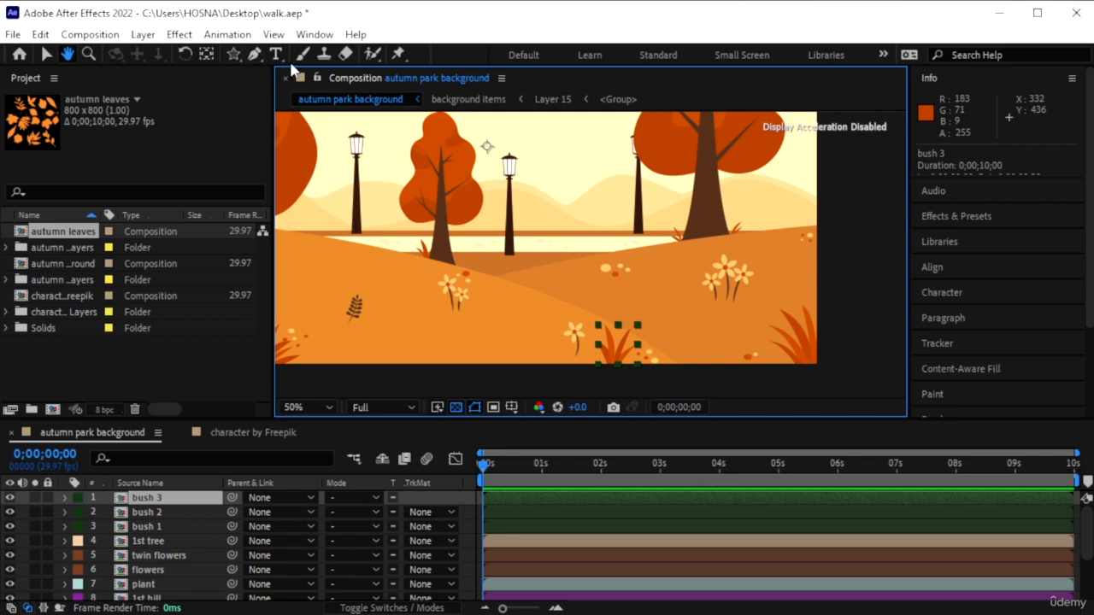
left_click(206, 54)
left_click_drag(488, 147, 613, 369)
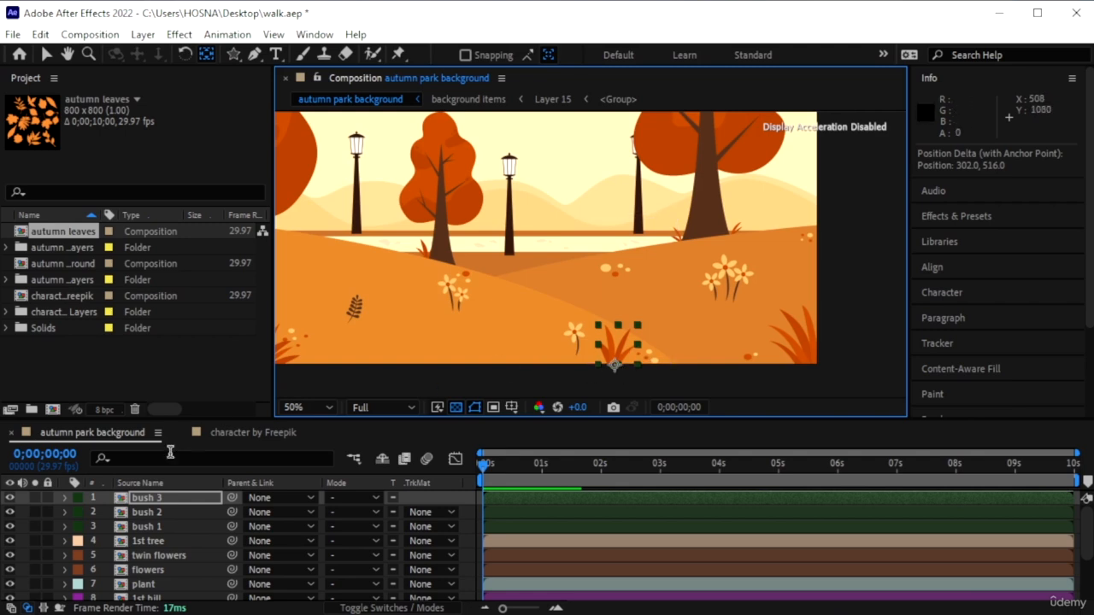
- Move the anchor points of bush 2 and bush 1 to the base of each bush with the Pan Behind tool
left_click(146, 512)
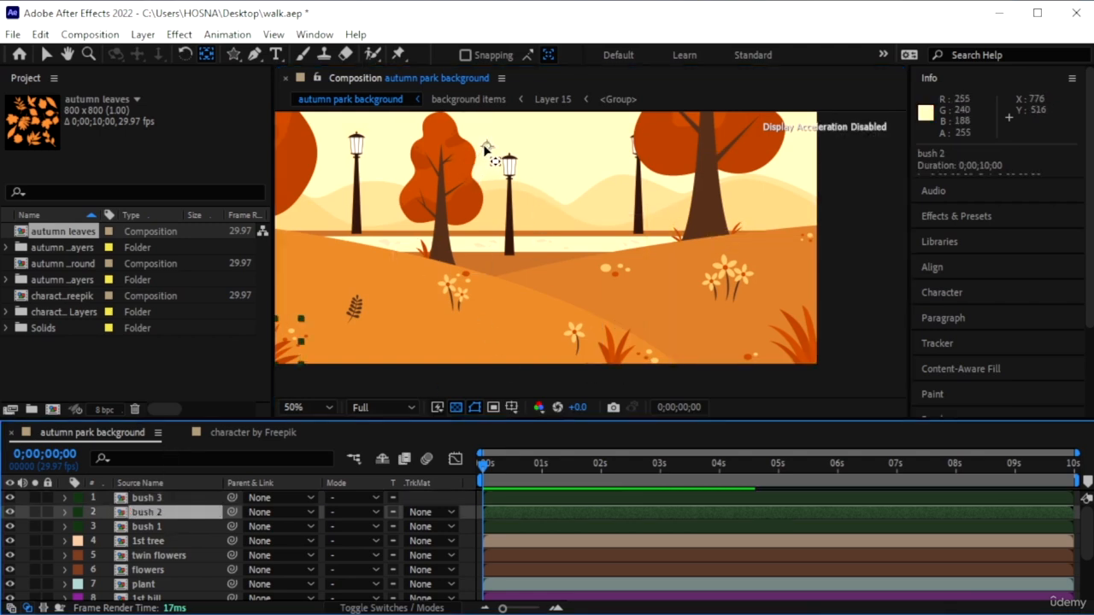
left_click_drag(343, 299, 275, 366)
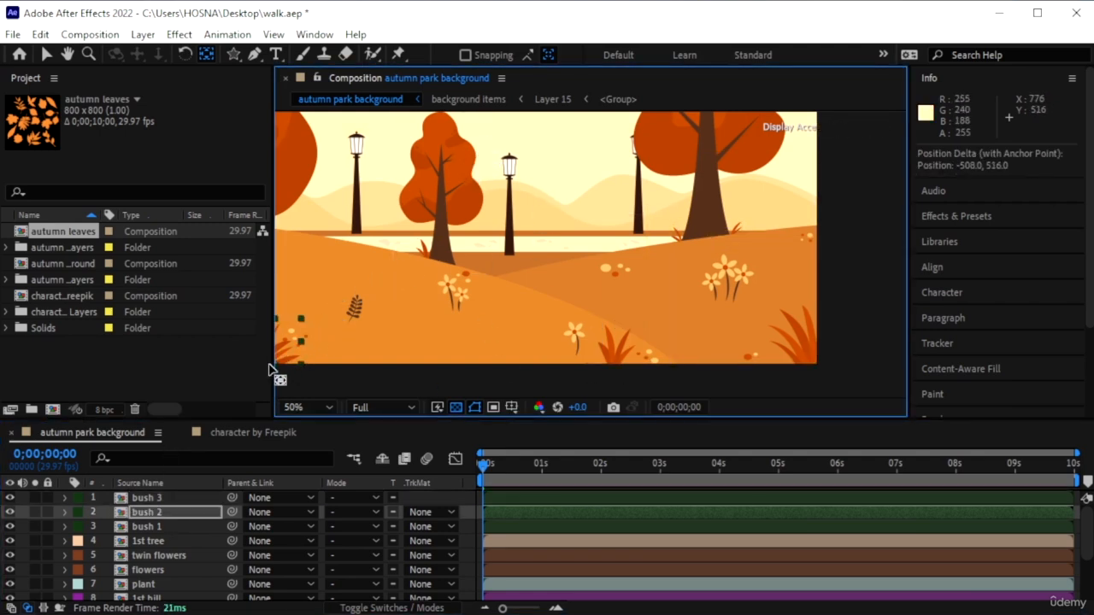
left_click(171, 526)
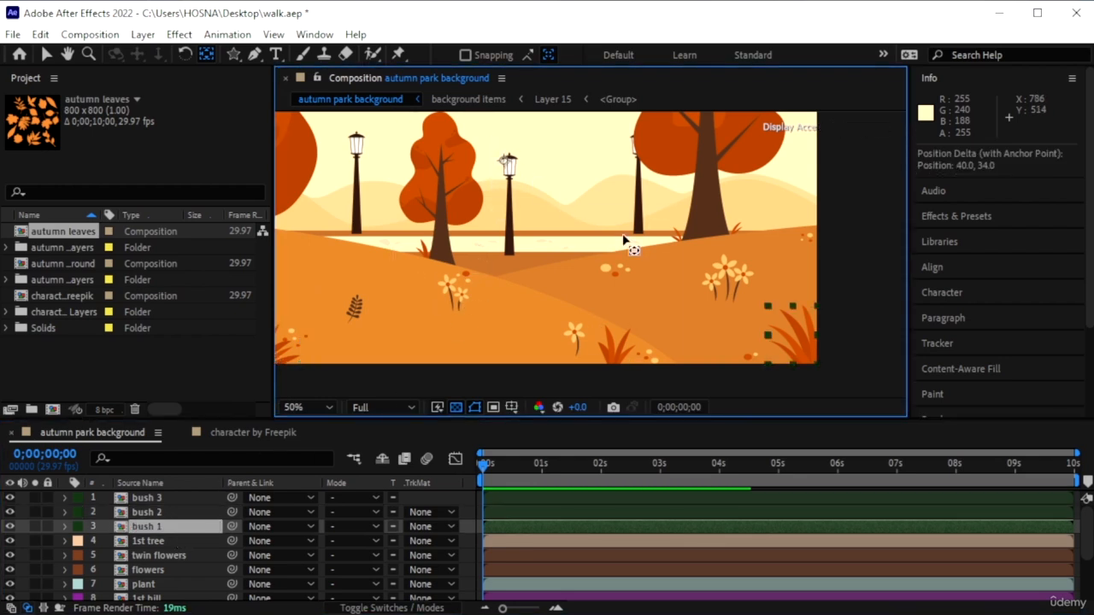
left_click_drag(624, 241, 814, 363)
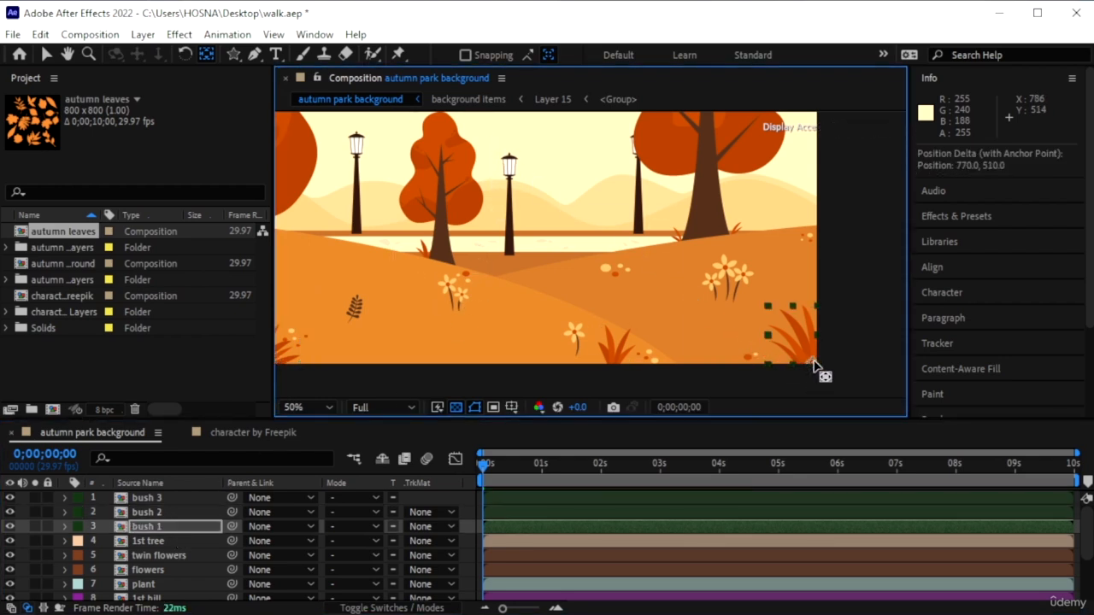
- Move the 1st tree layer's anchor point to the bottom of its trunk
key("comma")
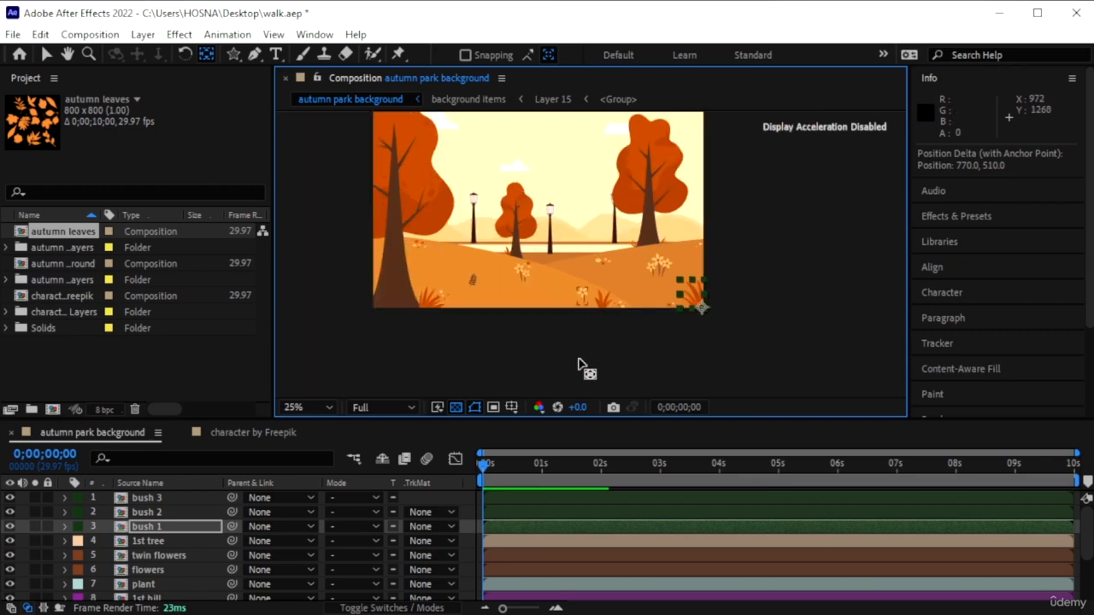
left_click(141, 541)
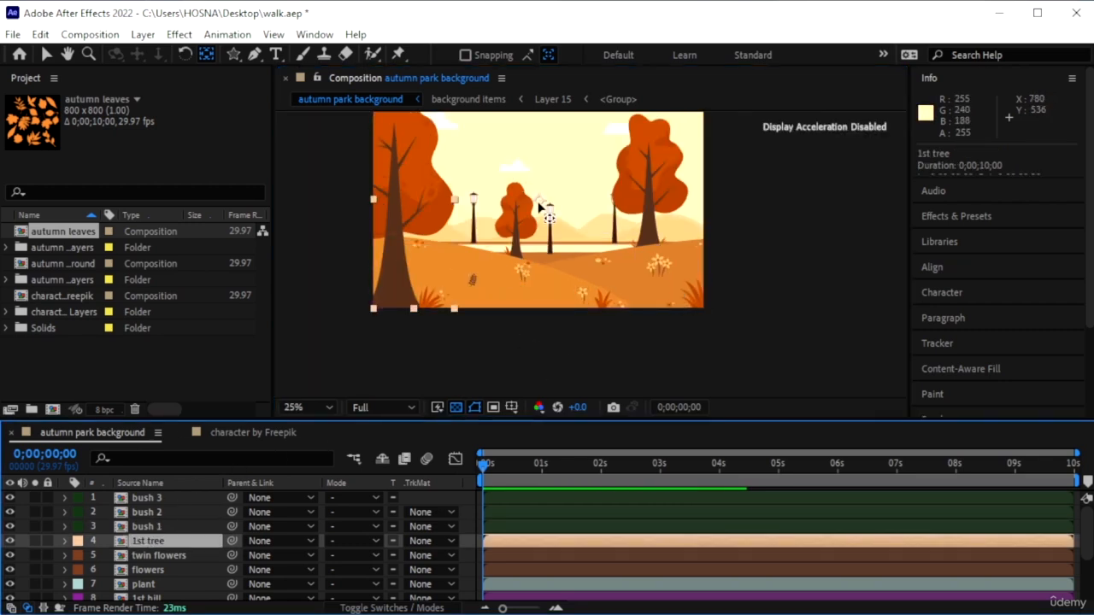
left_click_drag(539, 207, 394, 309)
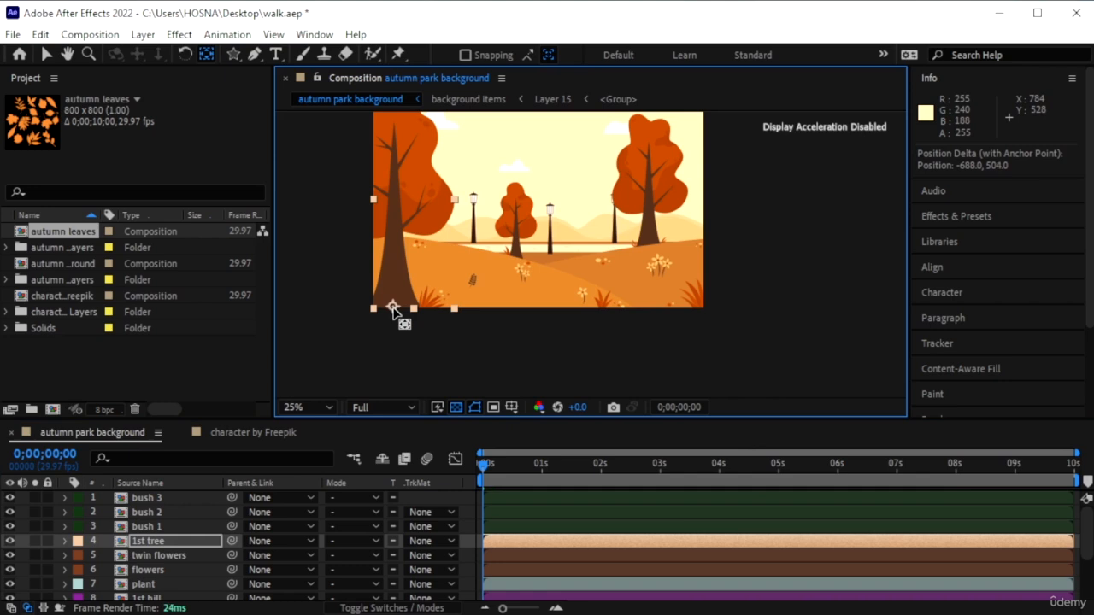
- Move the anchor points of the twin flowers and flowers layers to the base of their stems
left_click(141, 555)
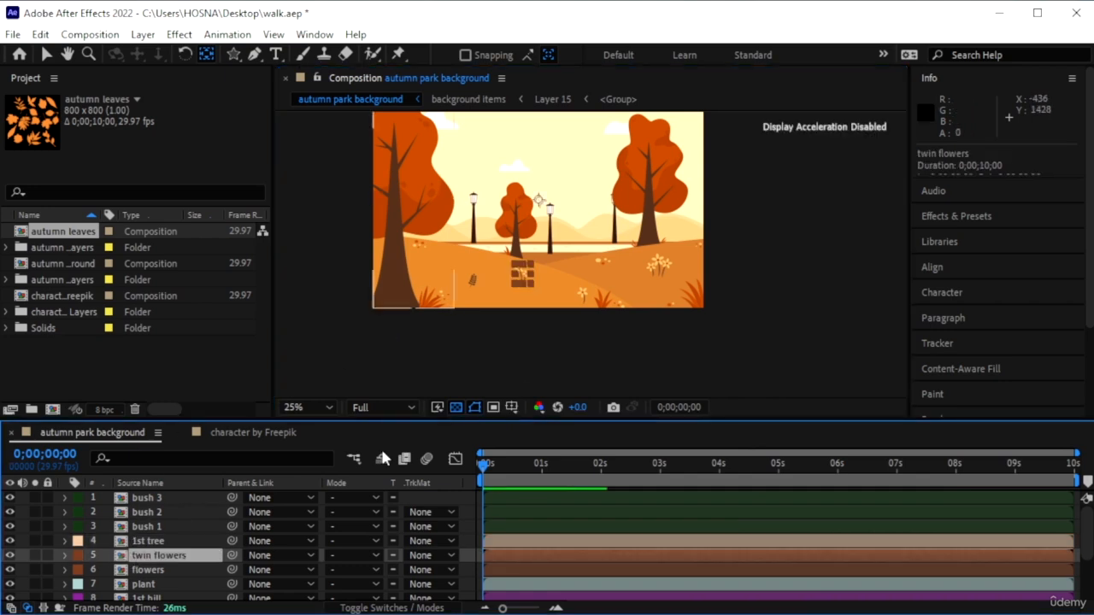
left_click_drag(538, 200, 520, 282)
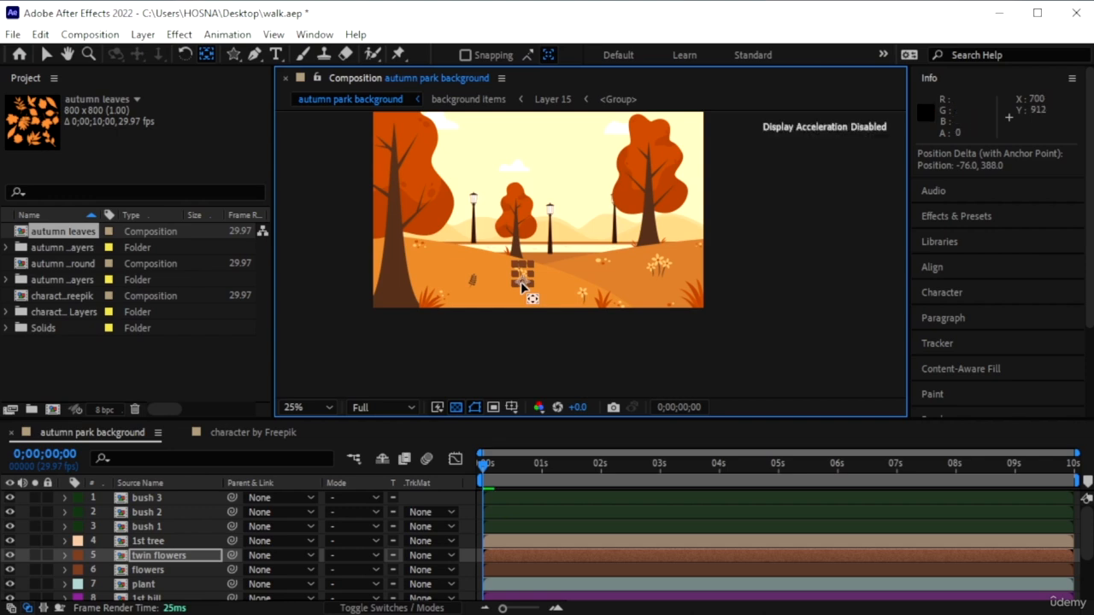
left_click(147, 569)
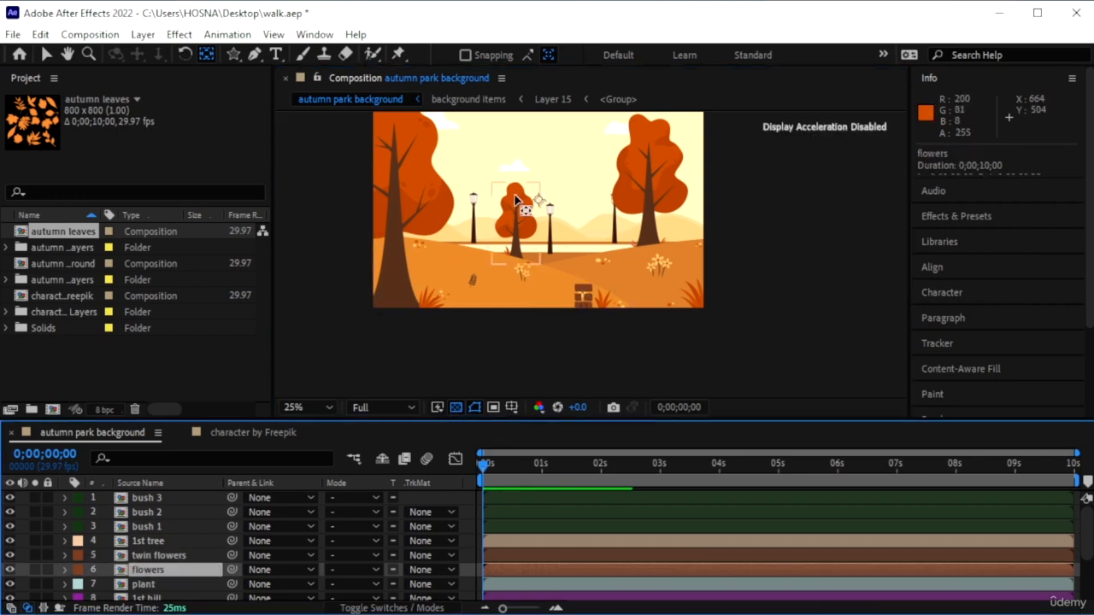
left_click_drag(539, 200, 582, 303)
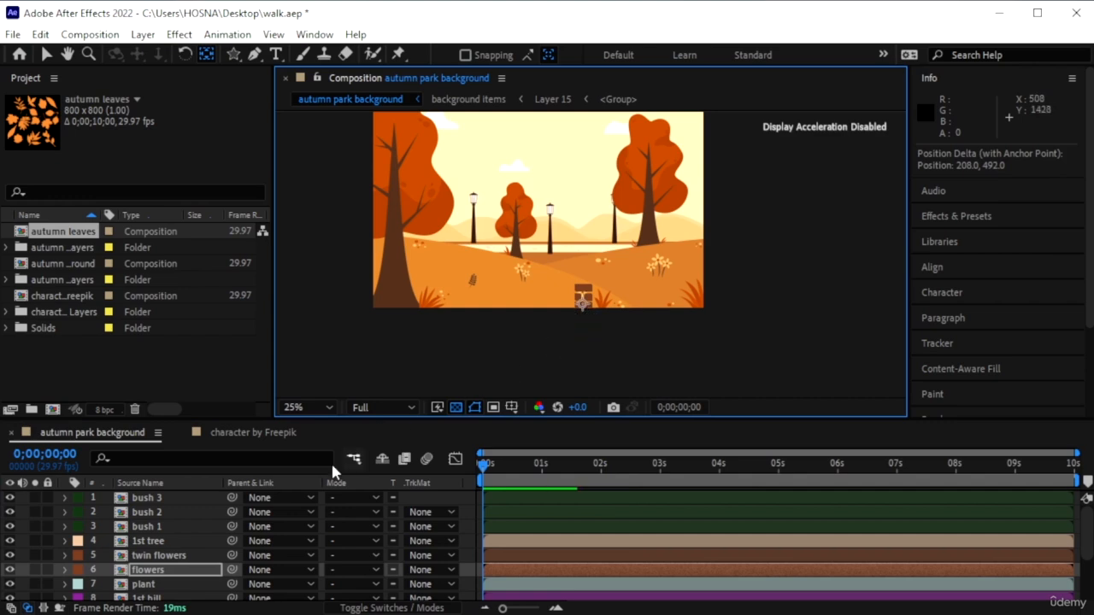
- Move the anchor points of the plant and triple flowers layers to the base of their stems
left_click(150, 588)
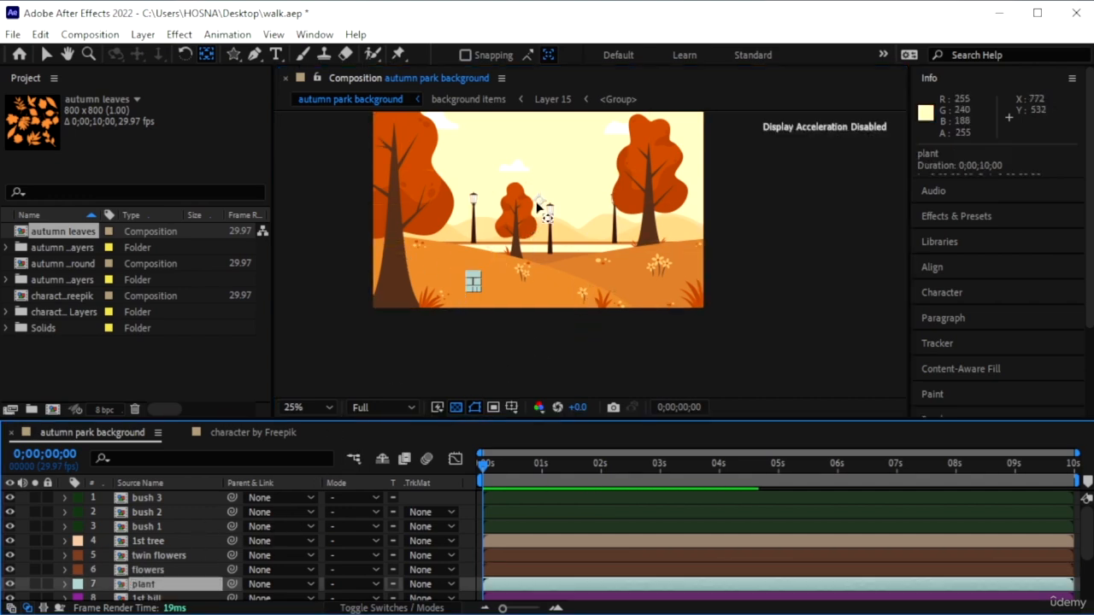
left_click_drag(536, 202, 473, 292)
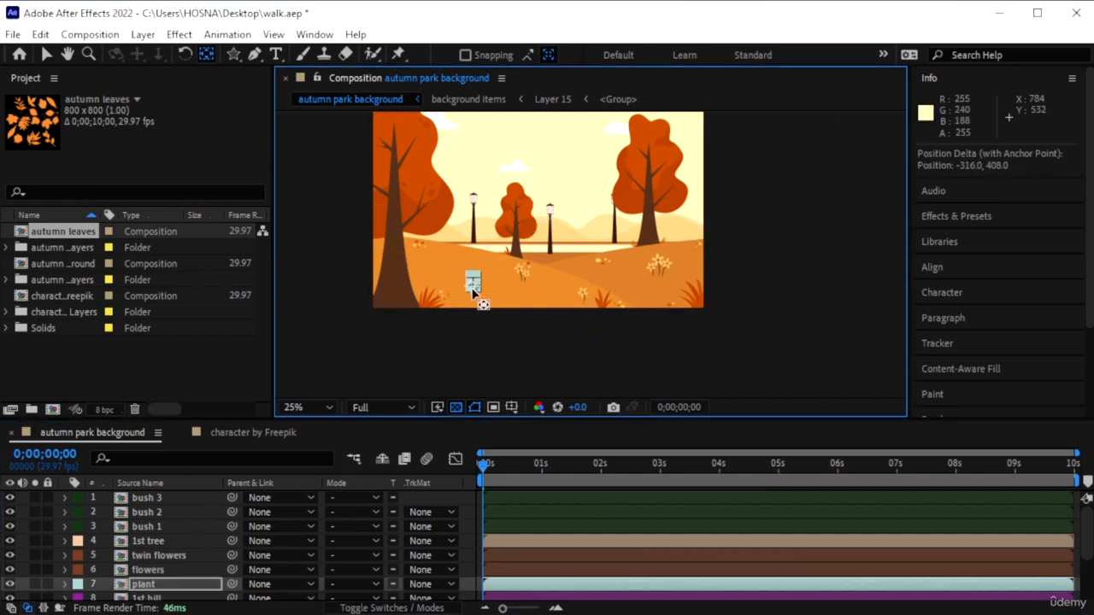
scroll(210, 580, "down", 3)
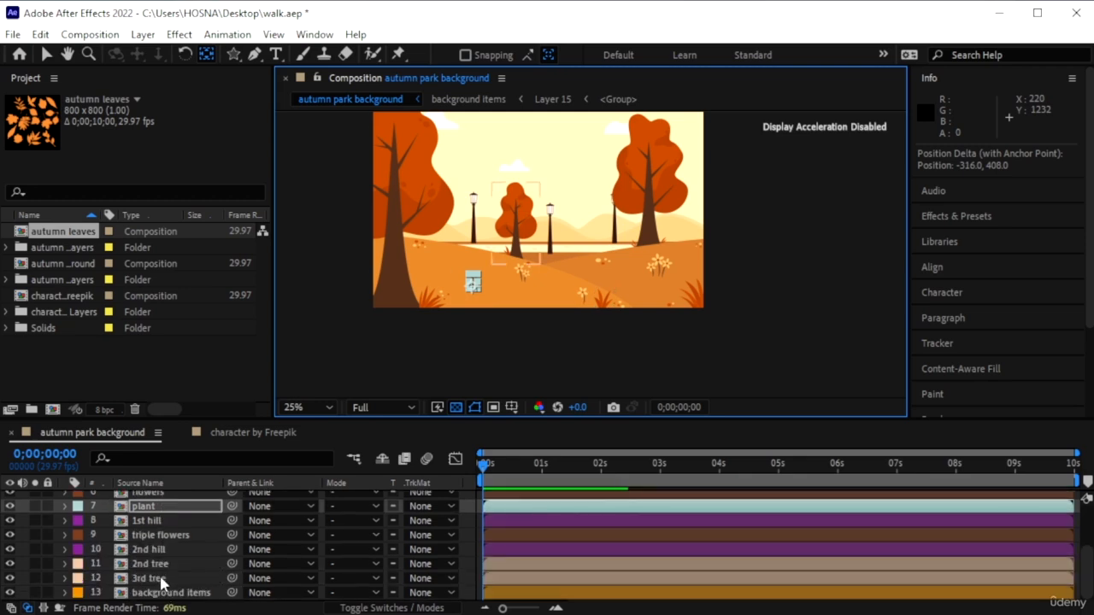
left_click(149, 520)
left_click(166, 536)
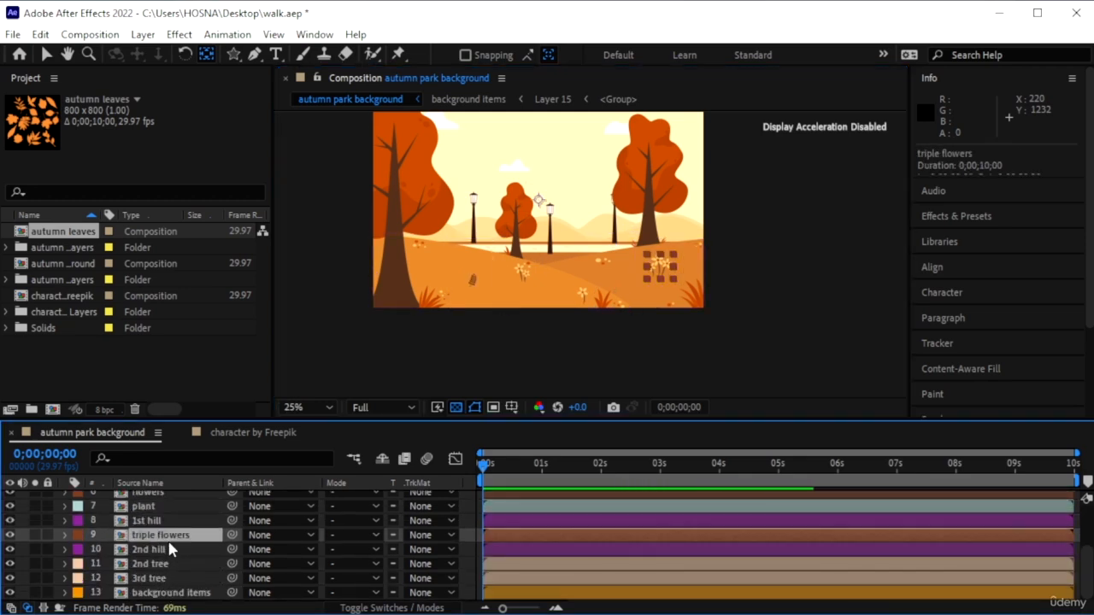
left_click_drag(540, 205, 660, 279)
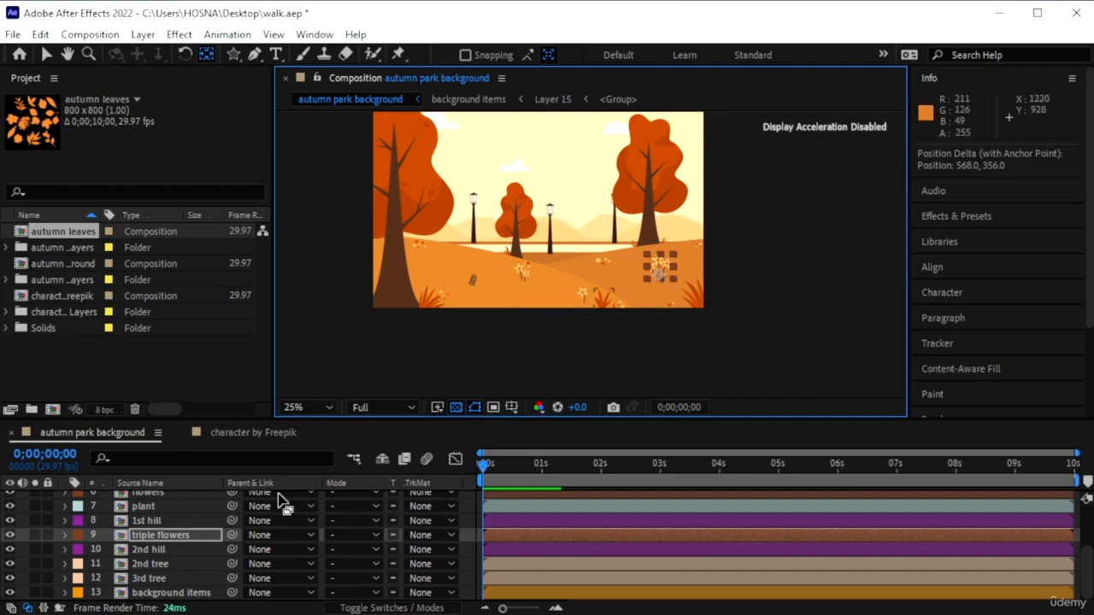
- Move the anchor points of the 2nd tree and 3rd tree layers to the bottom of their trunks
left_click(152, 564)
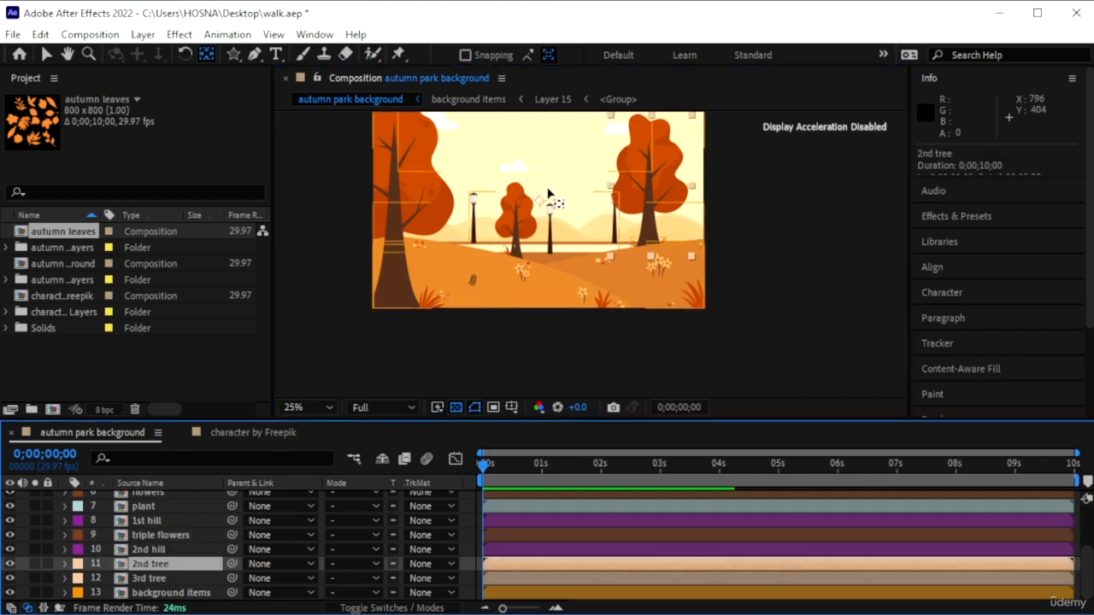
left_click_drag(611, 242, 650, 247)
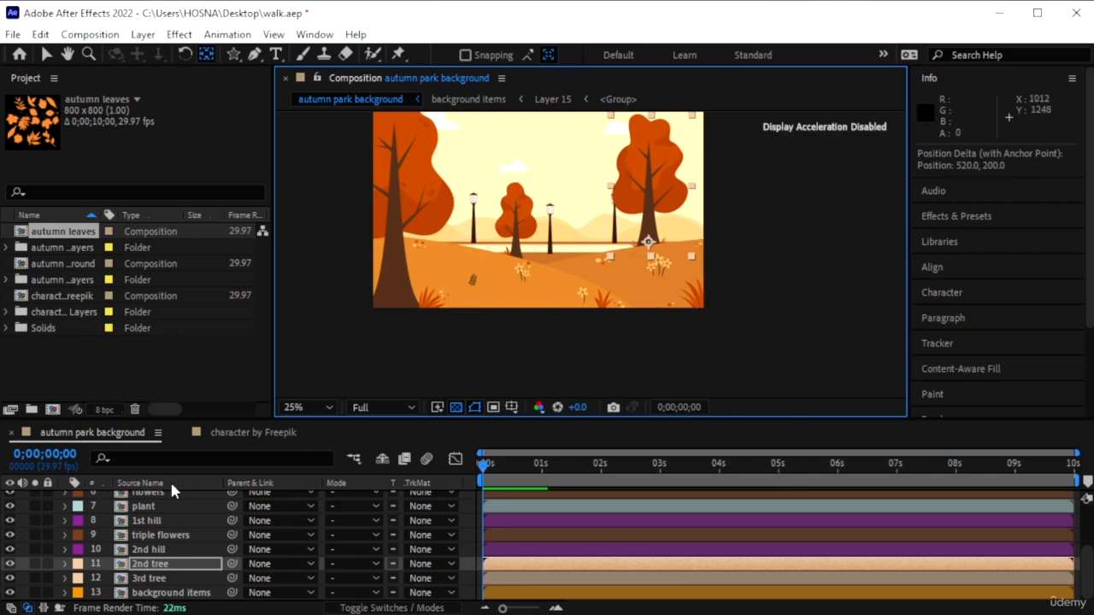
left_click(171, 578)
left_click_drag(538, 202, 518, 266)
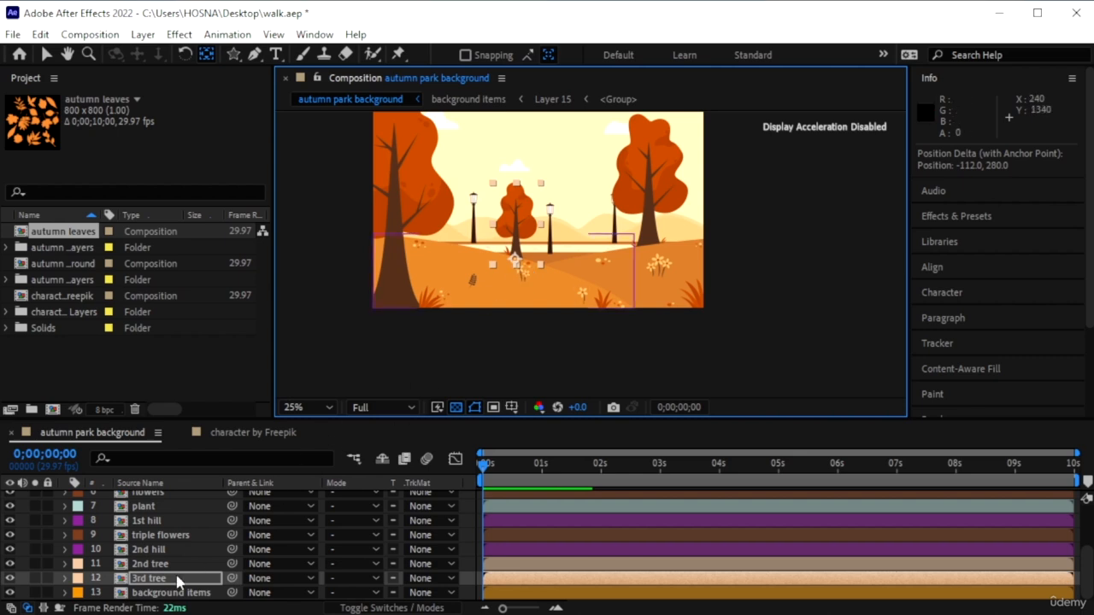
- Set the rotation of bush 3, bush 2 and bush 1 to 7° and keyframe it at 0;00;00;00
left_click(171, 592)
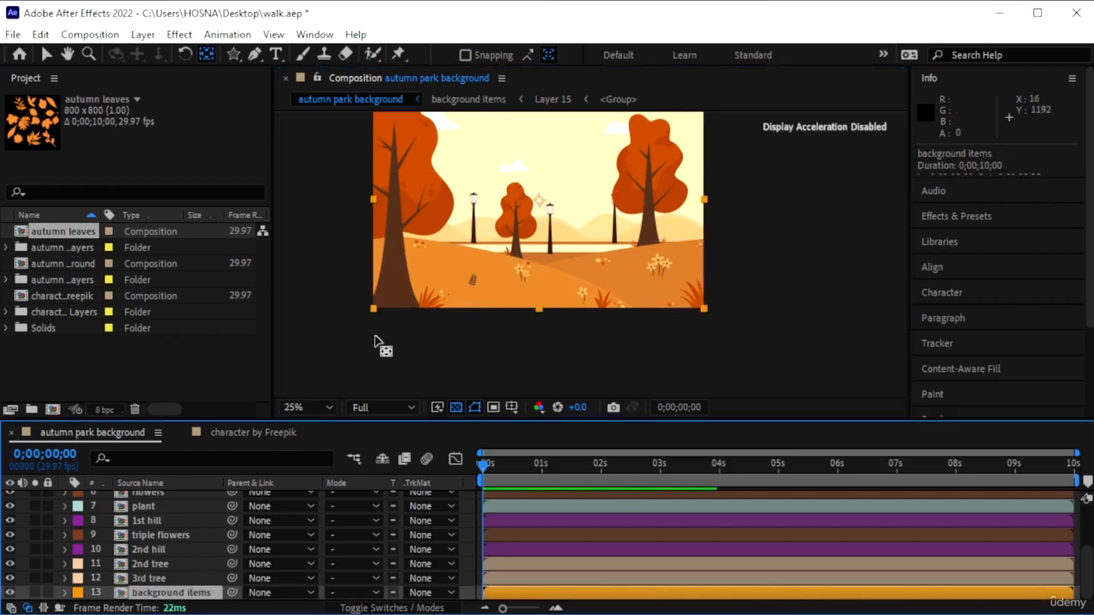
scroll(167, 526, "up", 3)
left_click(175, 499)
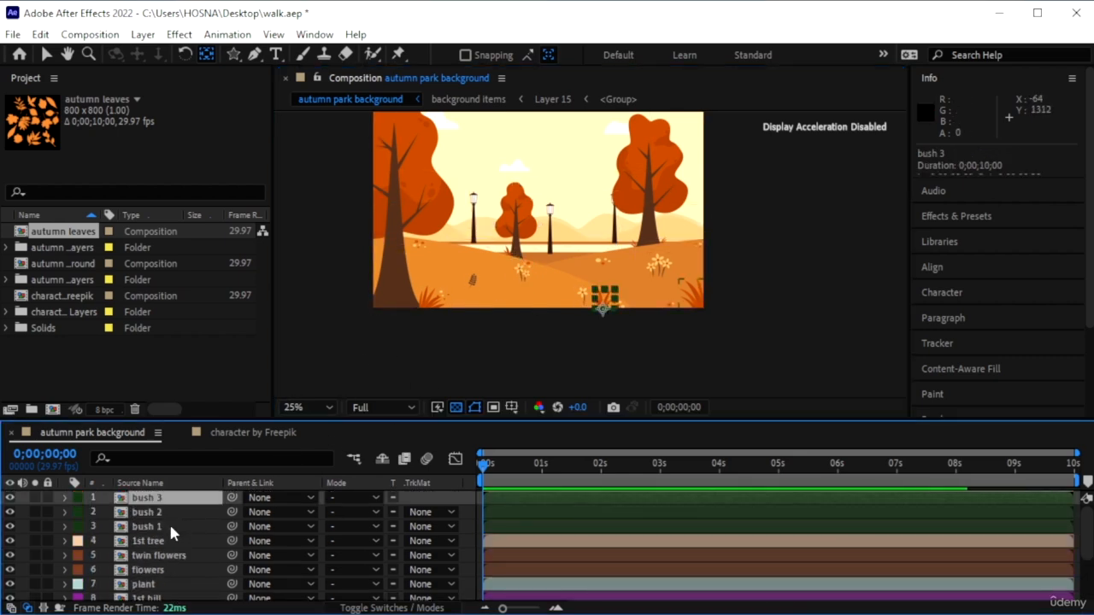
left_click(171, 527, "shift")
key("r")
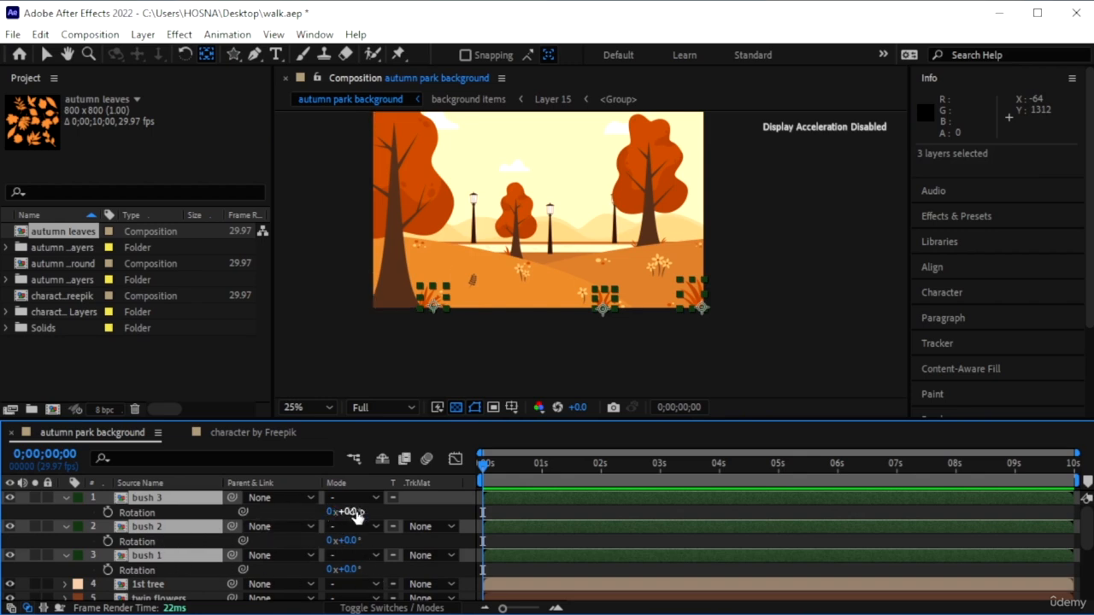
type("7")
key("Return")
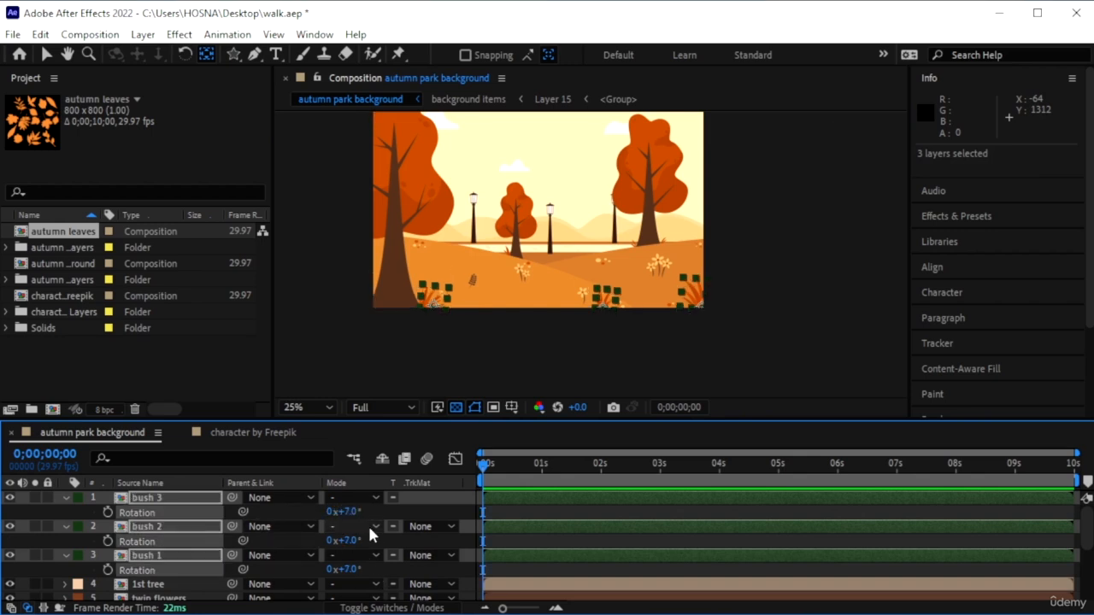
left_click(108, 513)
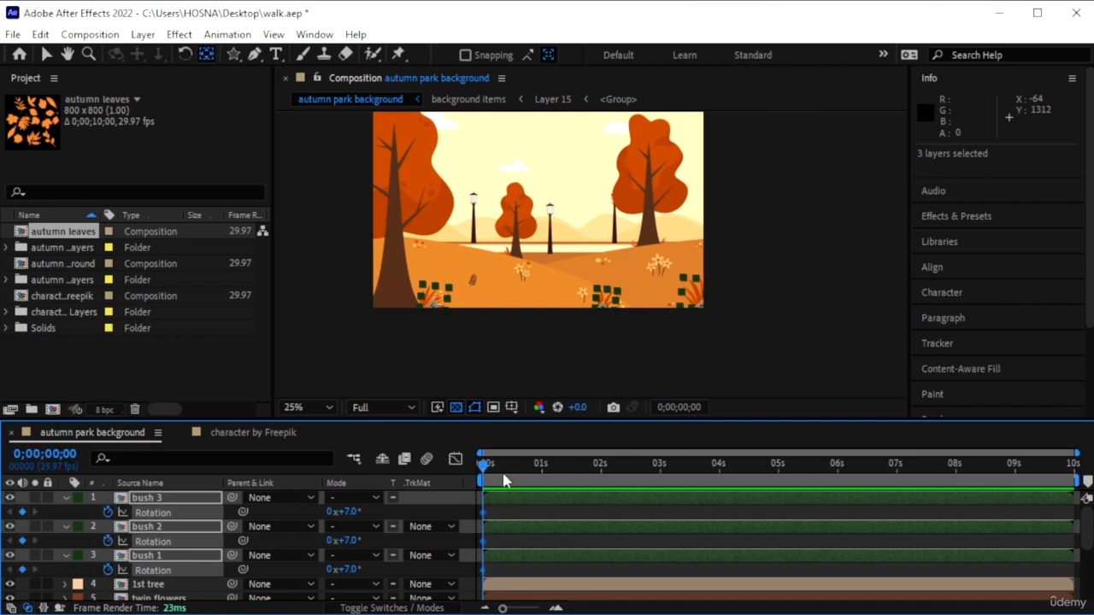
- Add rotation keyframes of -7° to the three bush layers at 0;00;00;17
mouse_move(497, 465)
left_mouse_down()
mouse_move(516, 467)
mouse_move(512, 477)
left_mouse_up()
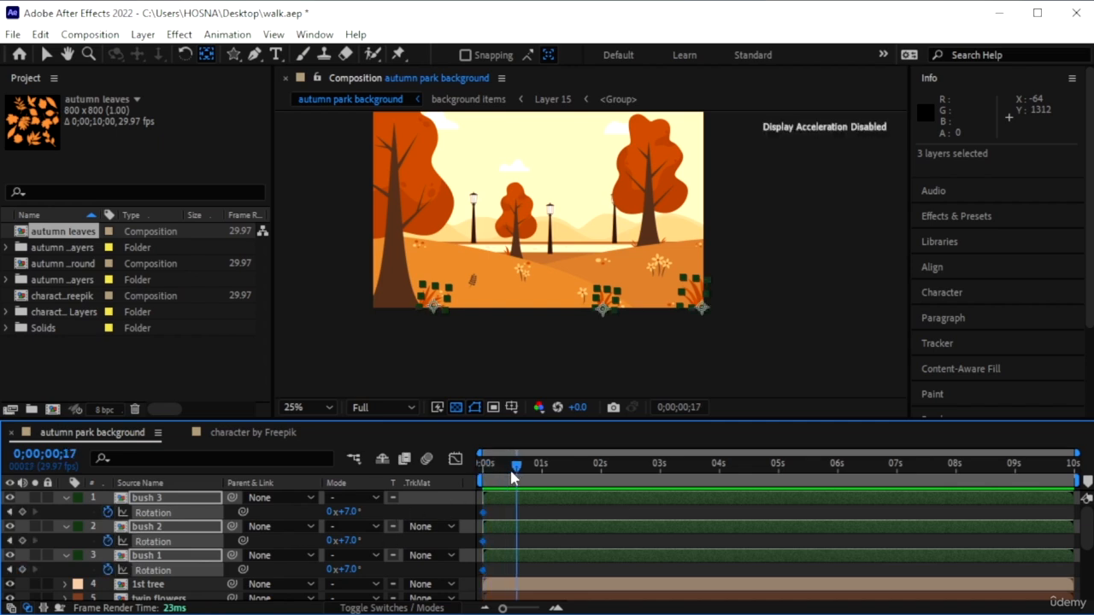
left_click(350, 512)
type("-7")
key("Return")
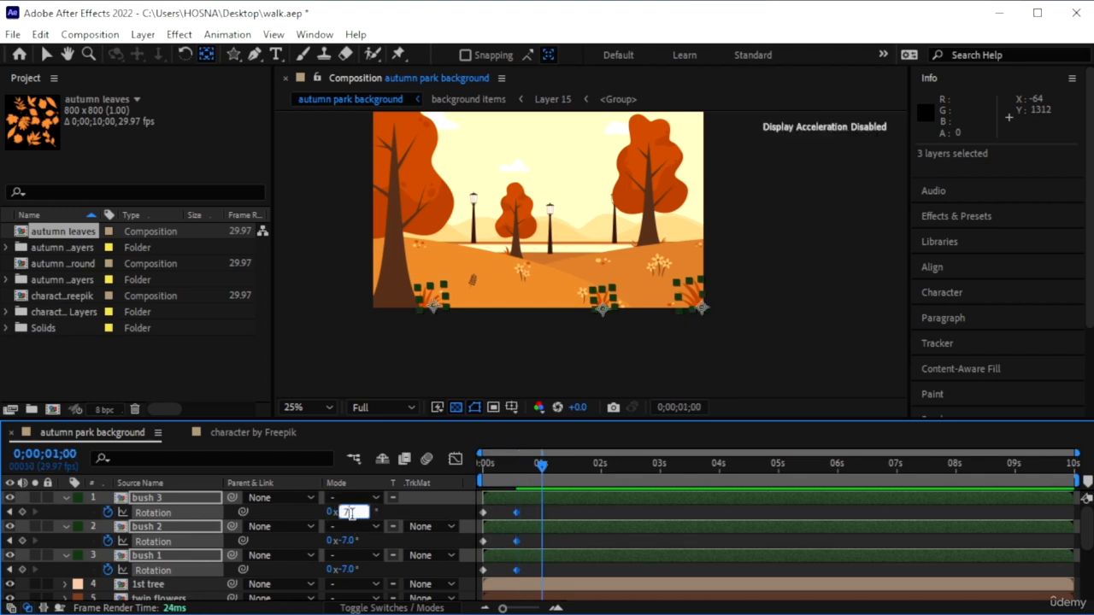
- Add rotation keyframes of 7° to the three bush layers at 0;00;01;00 and preview the sway from the start
key("Return")
left_click_drag(576, 466, 440, 468)
key("space")
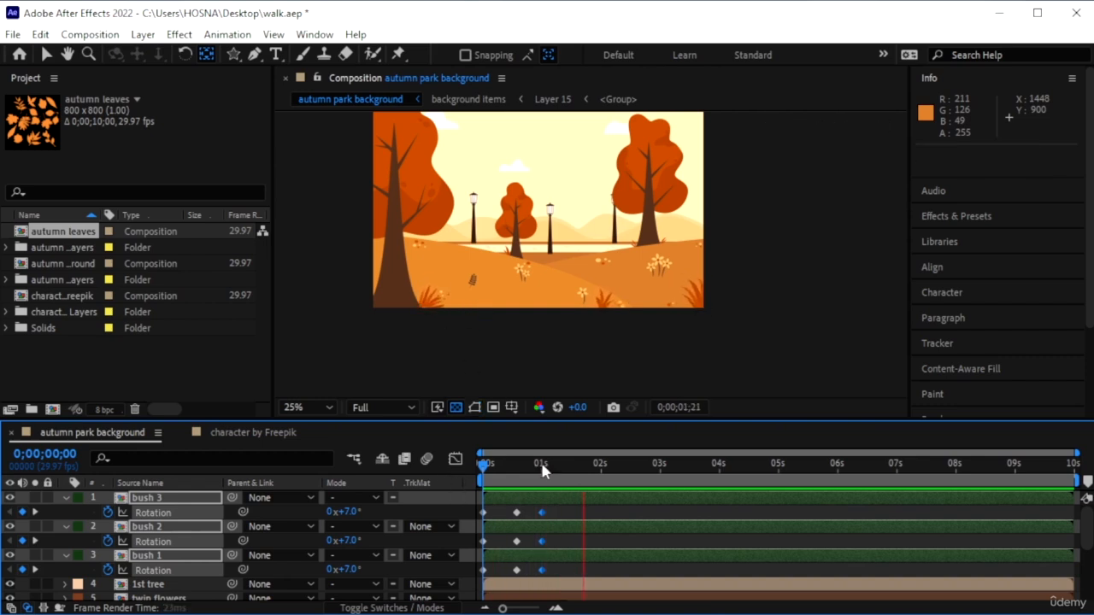
key("space")
- Move the last rotation keyframes of the three bushes to 0;00;01;11 and preview the animation from the start
left_click_drag(541, 512, 562, 513)
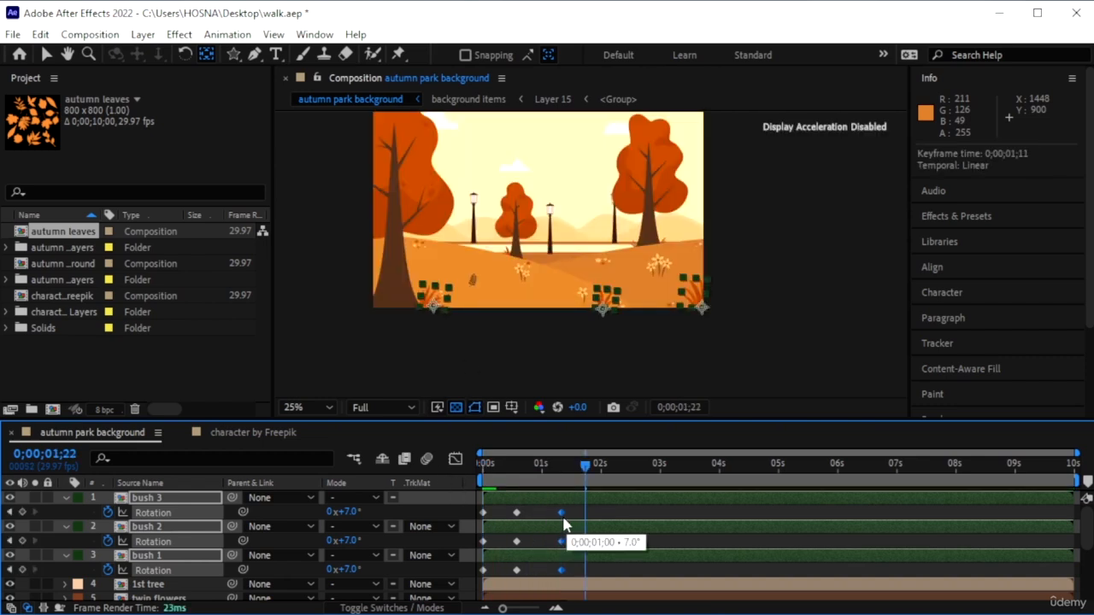
left_click_drag(585, 468, 435, 483)
key("space")
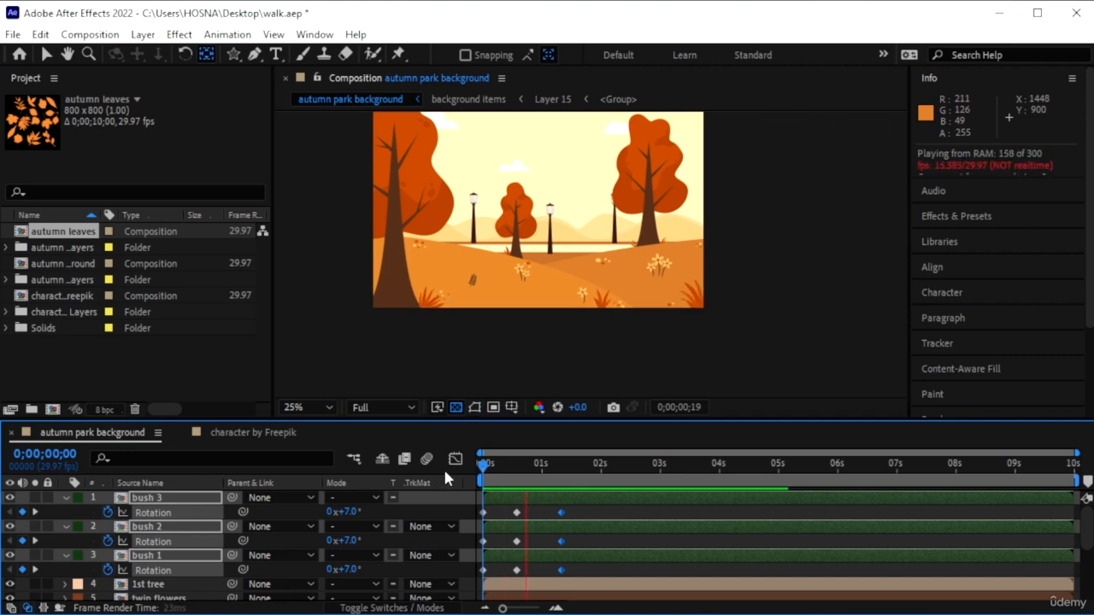
- Stop the preview and add the expression loopOutDuration(type = "cycle", duration = 0) to the rotation of bush 3
key("space")
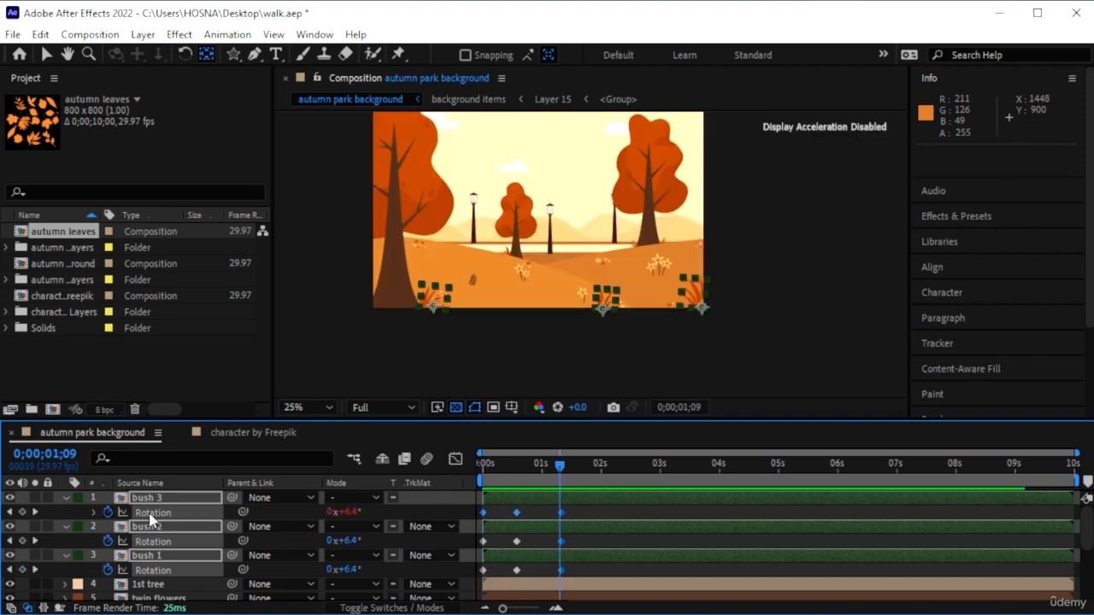
key("alt+shift+equal")
left_click(388, 526)
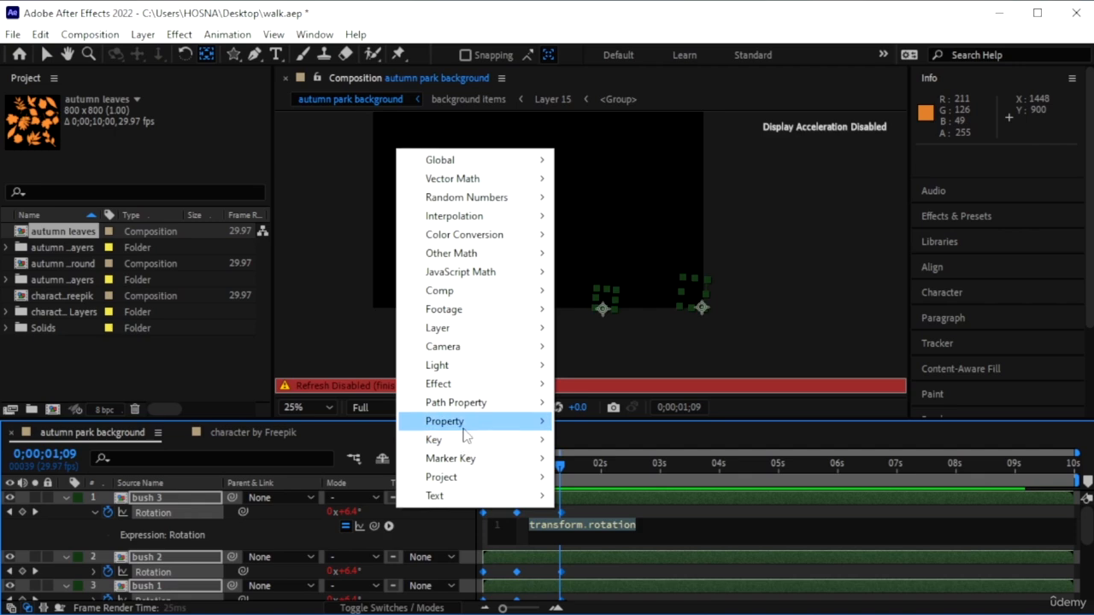
mouse_move(466, 437)
left_click(672, 254)
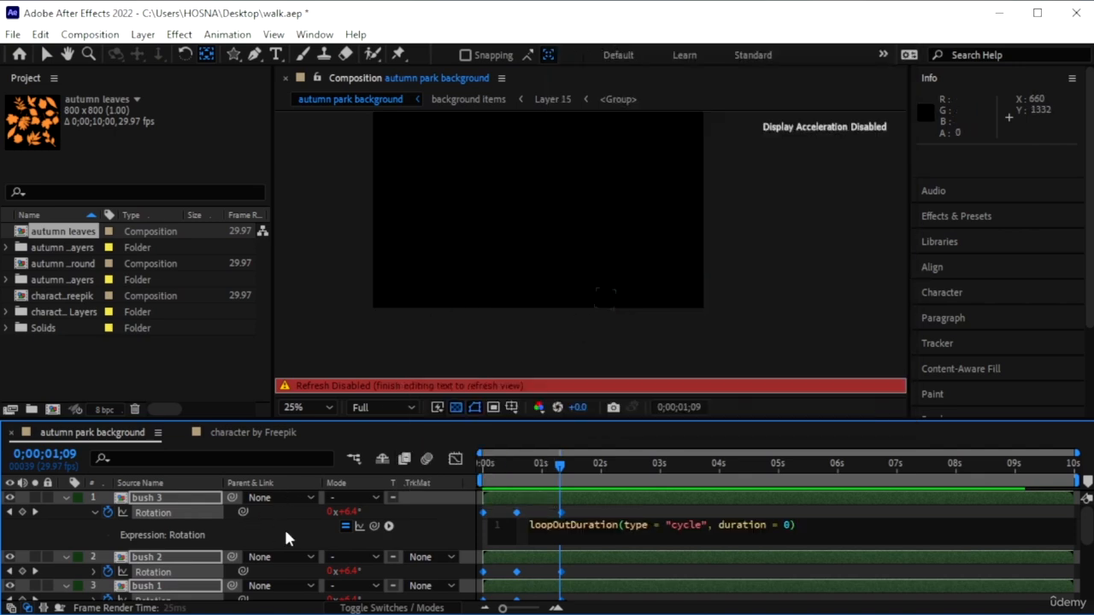
left_click(286, 532)
- Add the expression loopOutDuration(type = "cycle", duration = 0) to the rotation of bush 2
left_click(209, 562)
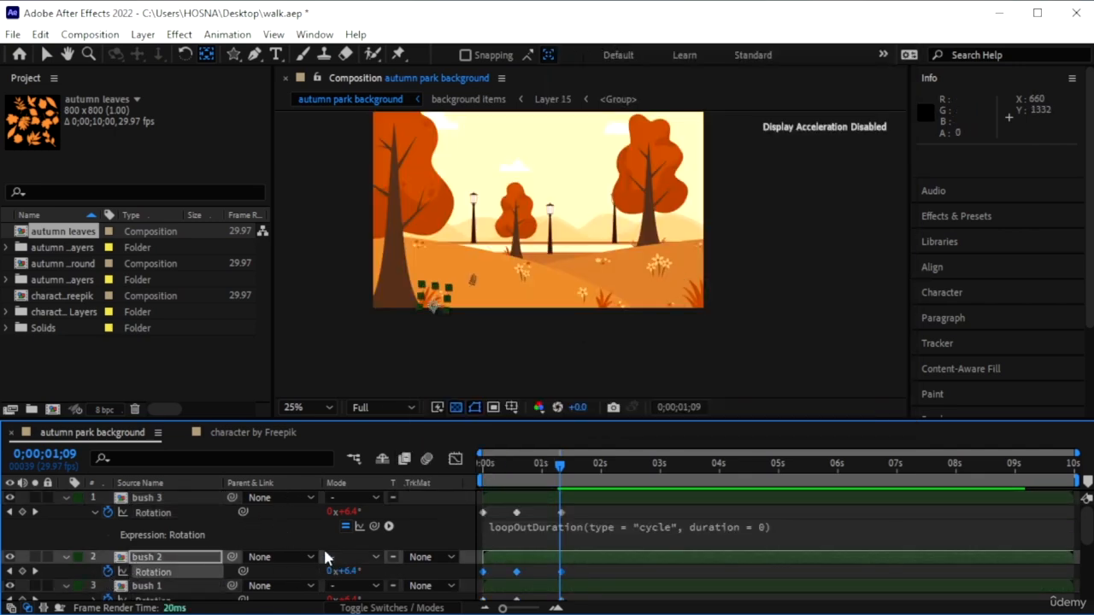
key("alt+shift+equal")
left_click(388, 586)
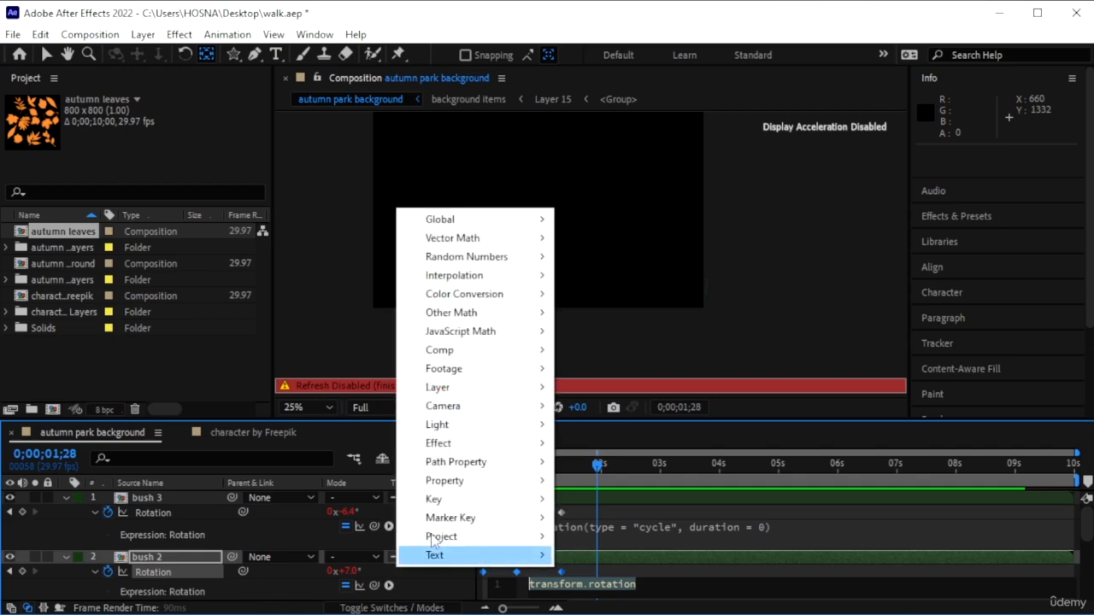
mouse_move(481, 481)
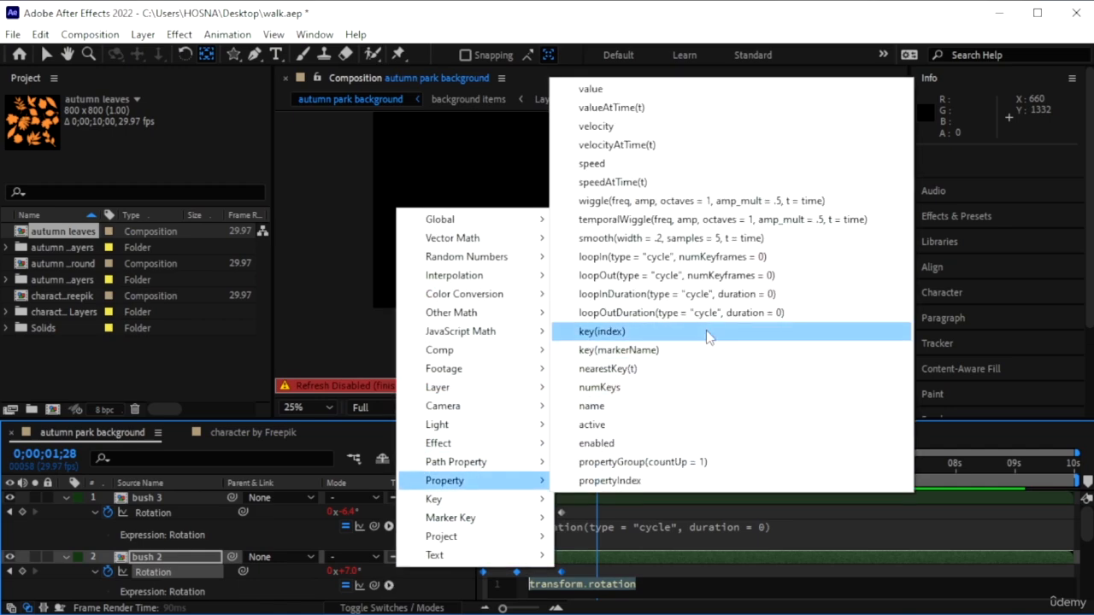
left_click(708, 313)
left_click(254, 516)
- Add the expression loopOutDuration(type = "cycle", duration = 0) to the rotation of bush 1
scroll(266, 527, "down", 3)
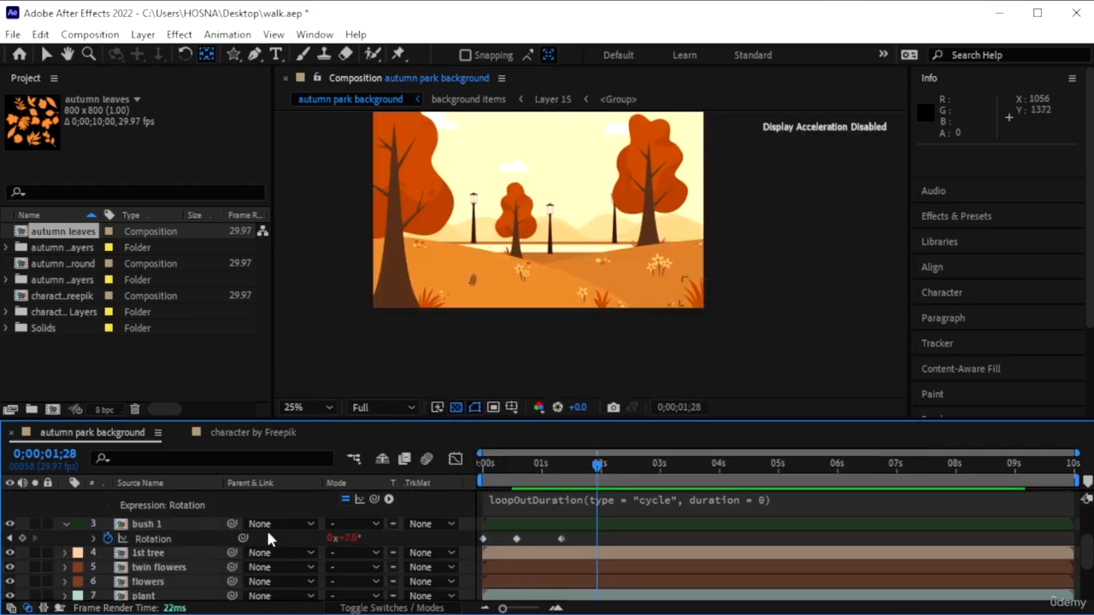
left_click(128, 540)
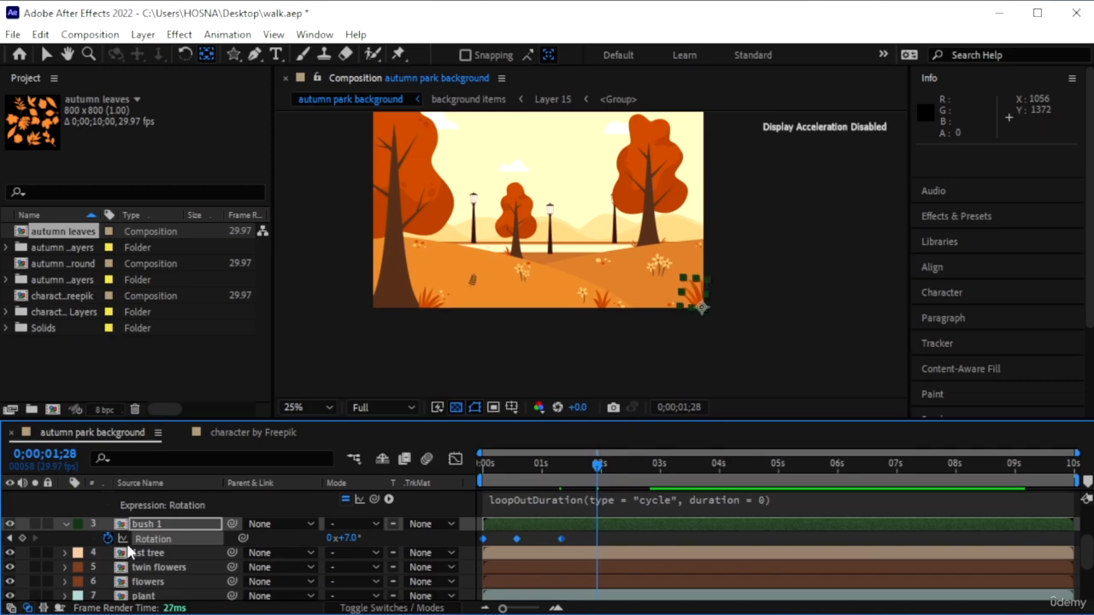
left_click(108, 539, "alt")
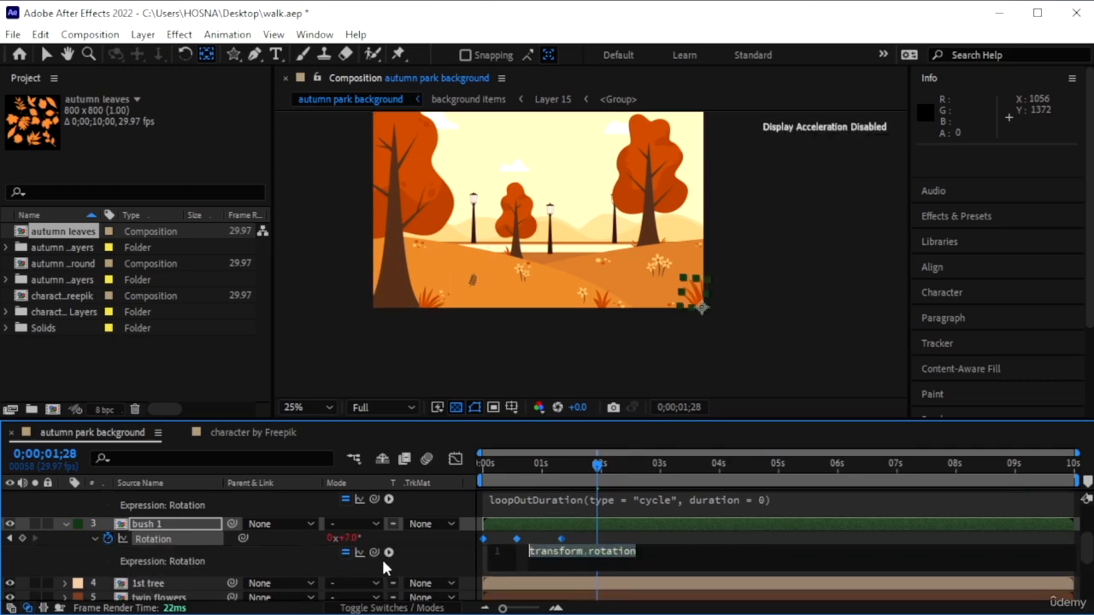
left_click(386, 553)
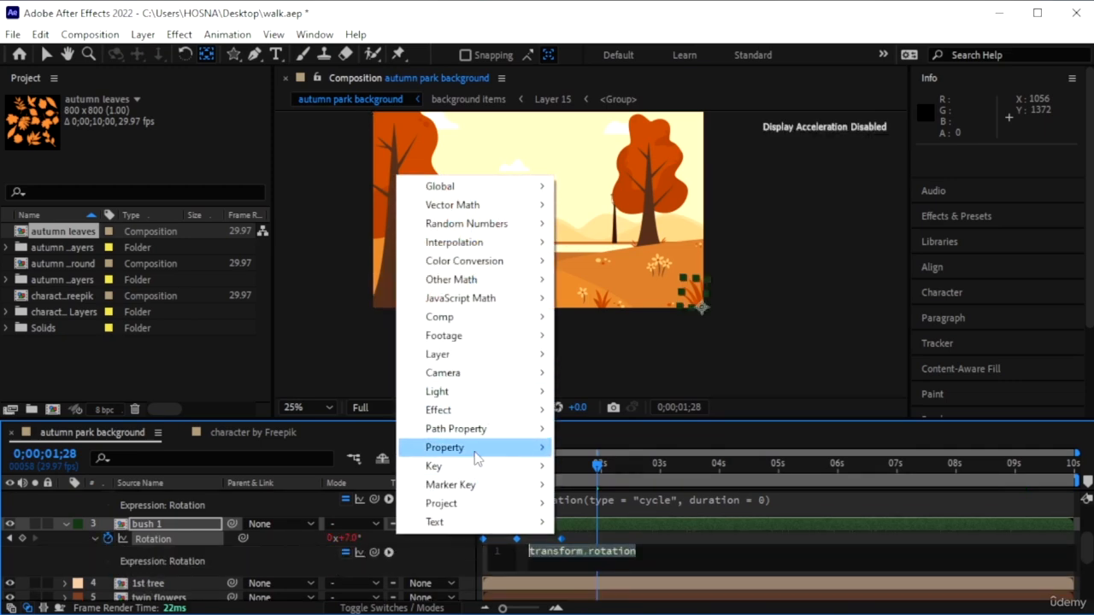
mouse_move(483, 447)
left_click(684, 280)
left_click(282, 545)
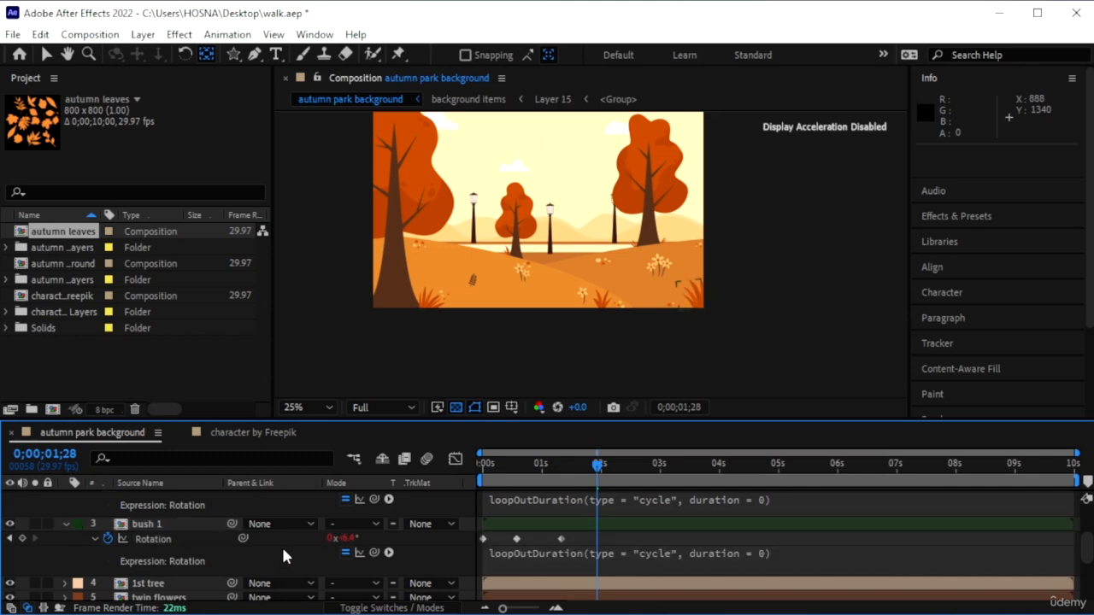
- Select the bush 3, bush 2 and bush 1 layers and collapse their properties
scroll(288, 548, "up", 3)
left_click(165, 511)
left_click(168, 499)
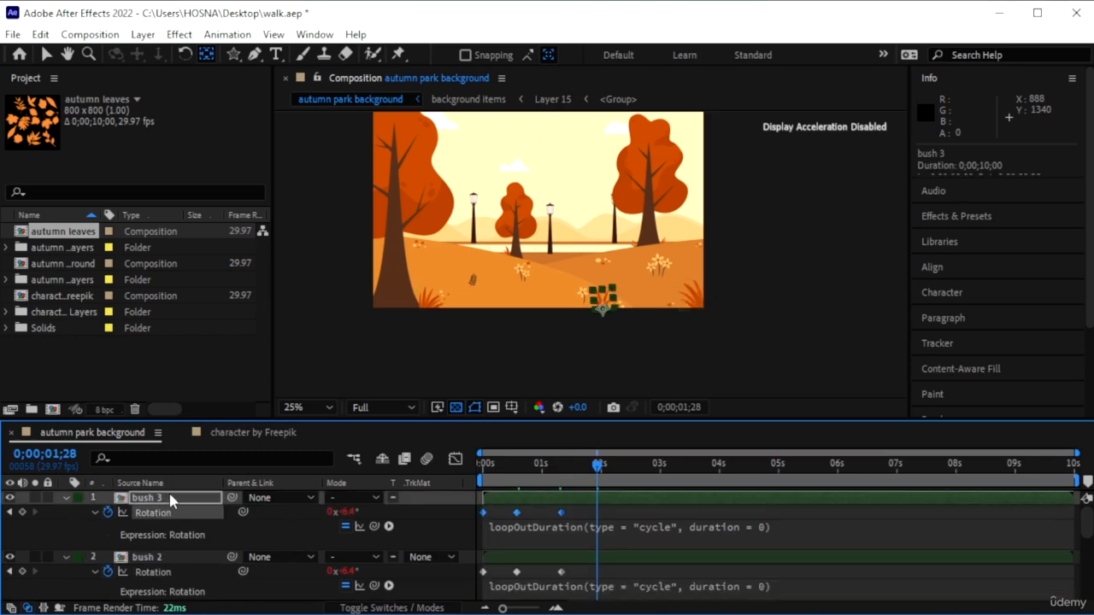
scroll(173, 511, "down", 1)
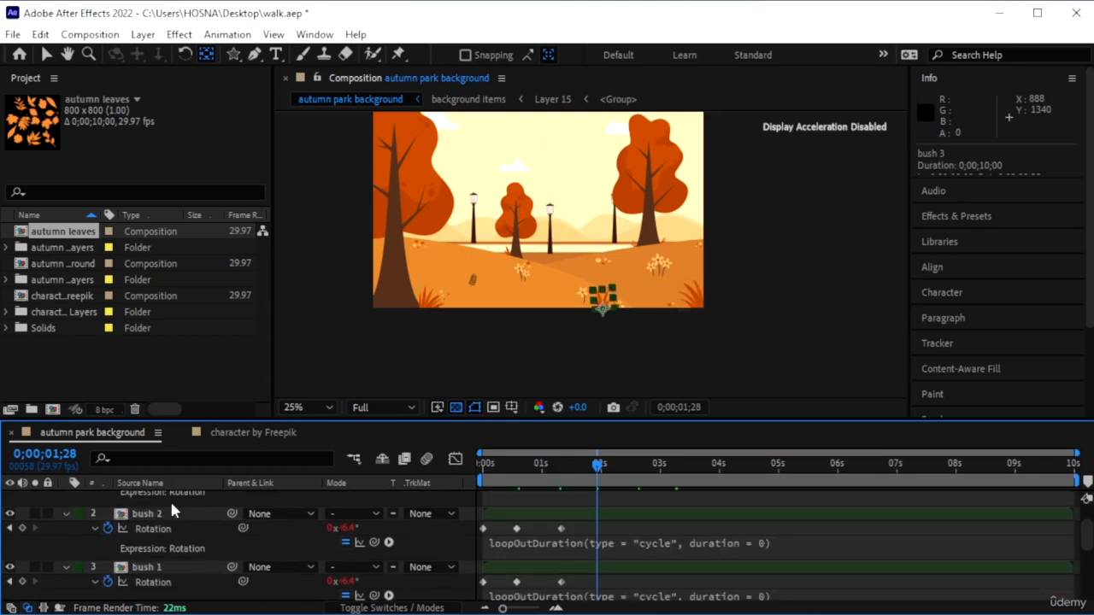
left_click(180, 566, "shift")
scroll(168, 518, "down", 3)
scroll(175, 538, "up", 1)
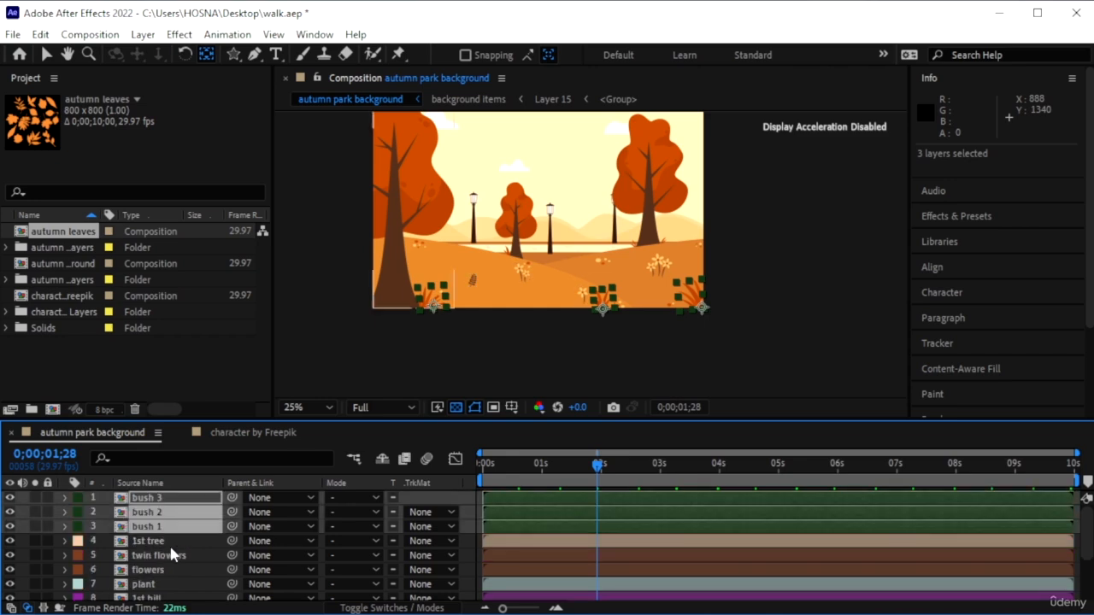
- Set the rotation of twin flowers, flowers, plant and triple flowers to -9° and keyframe it at 0;00;00;00
left_click(169, 543)
key("Home")
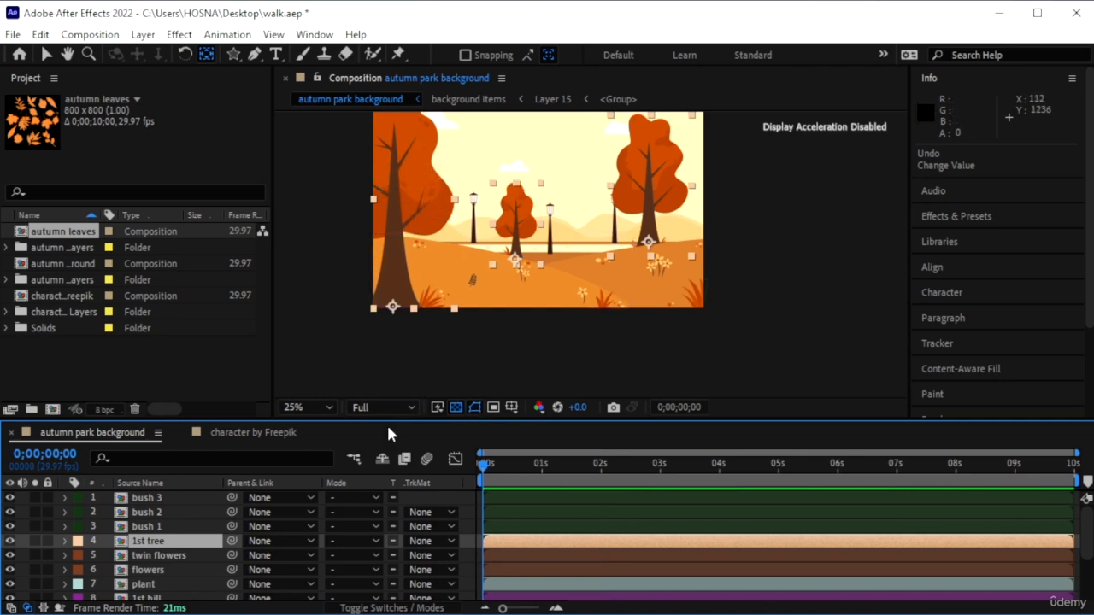
left_click(158, 557)
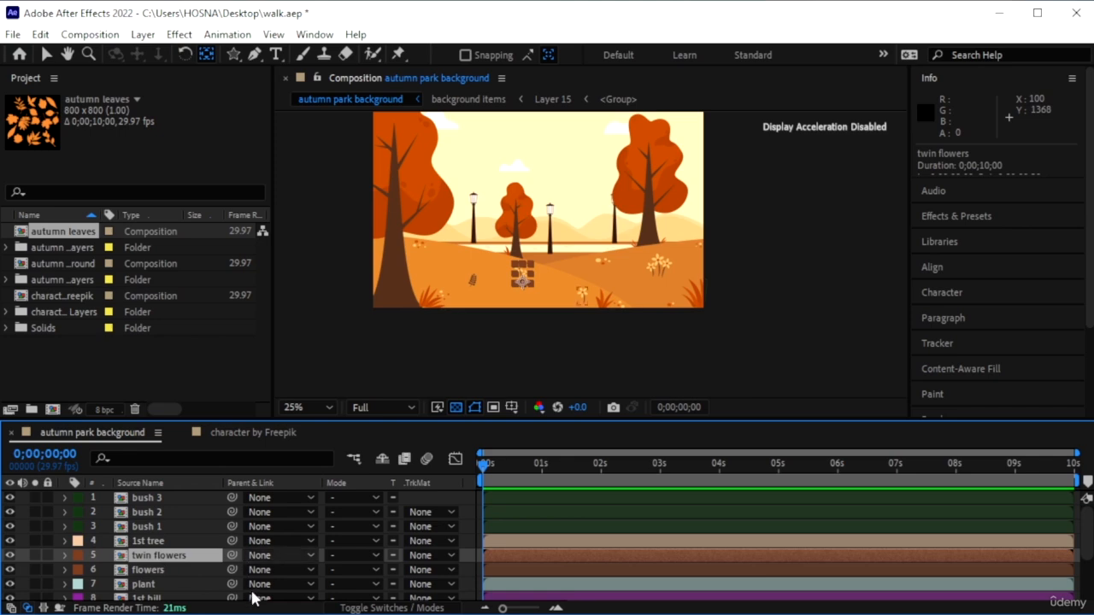
left_click(165, 569, "ctrl")
left_click(171, 584, "ctrl")
scroll(171, 584, "down", 3)
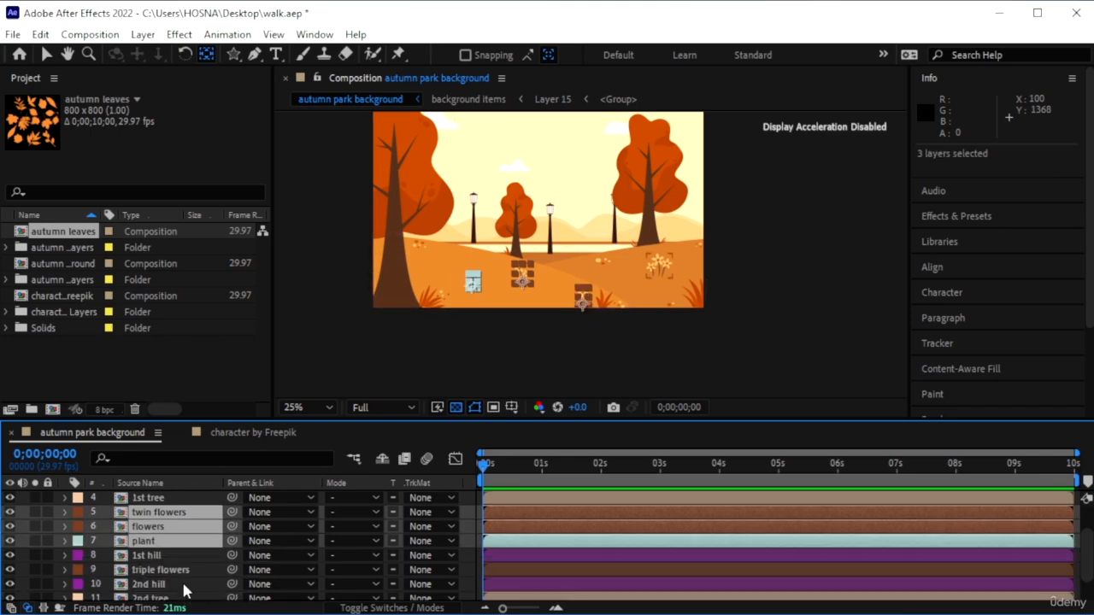
left_click(175, 571, "ctrl")
scroll(177, 580, "down", 2)
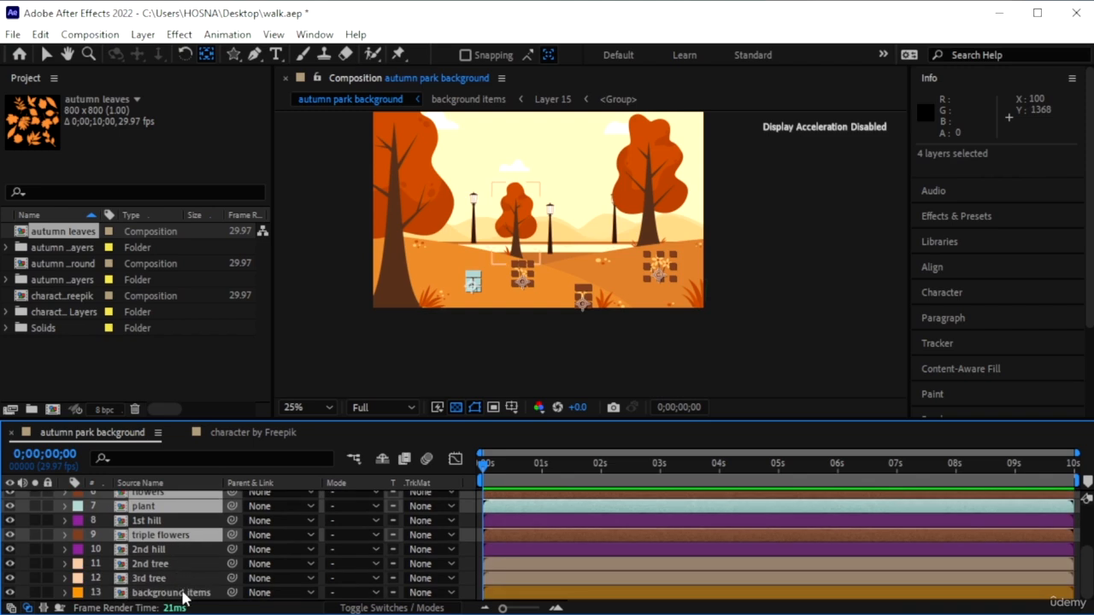
key("r")
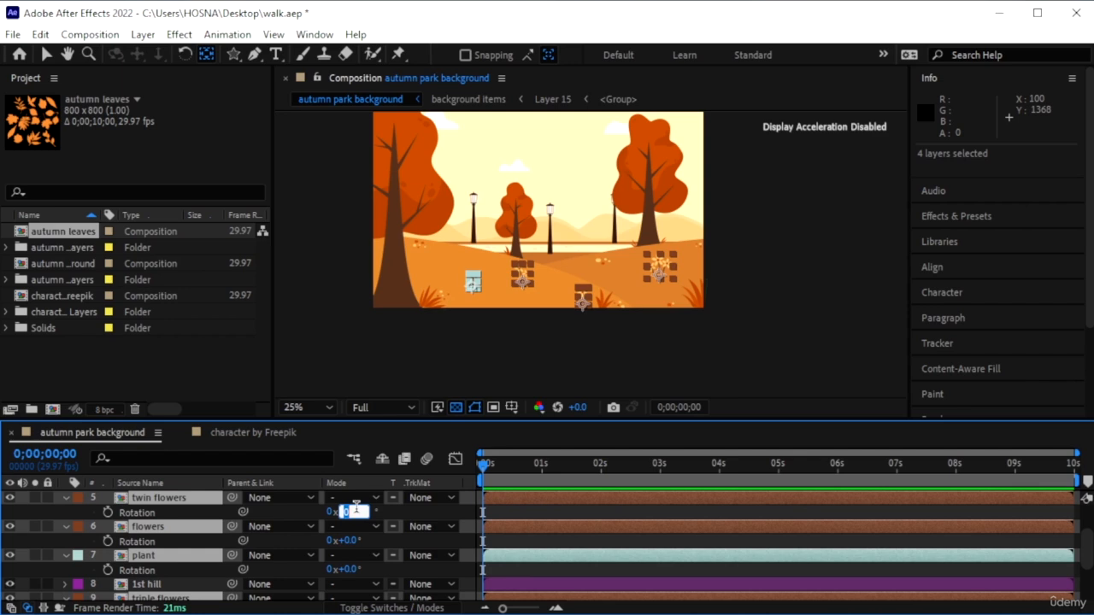
key("Return")
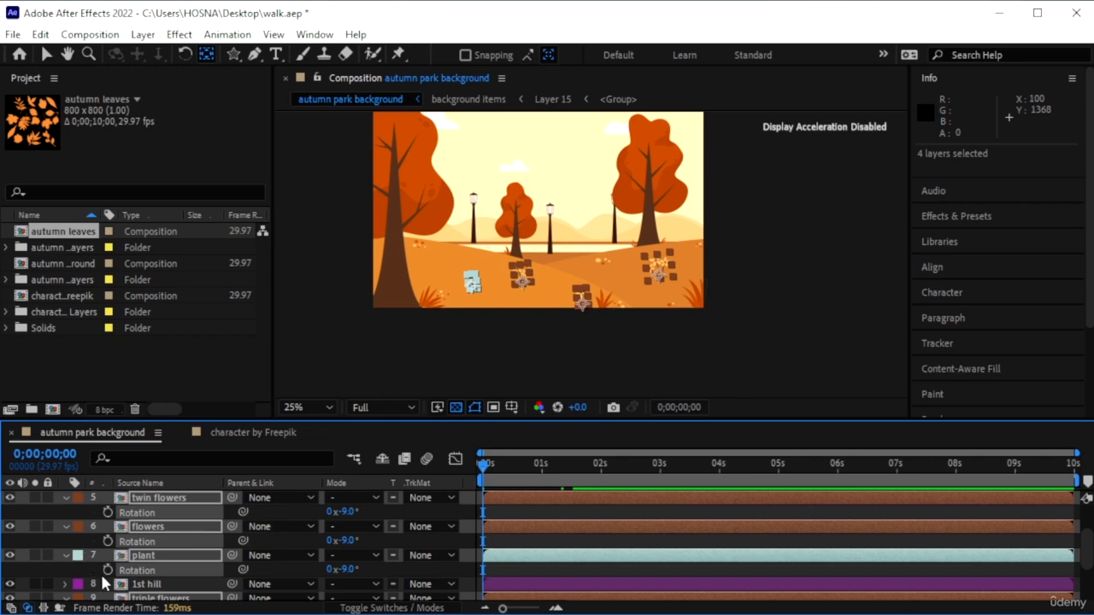
left_click(108, 570)
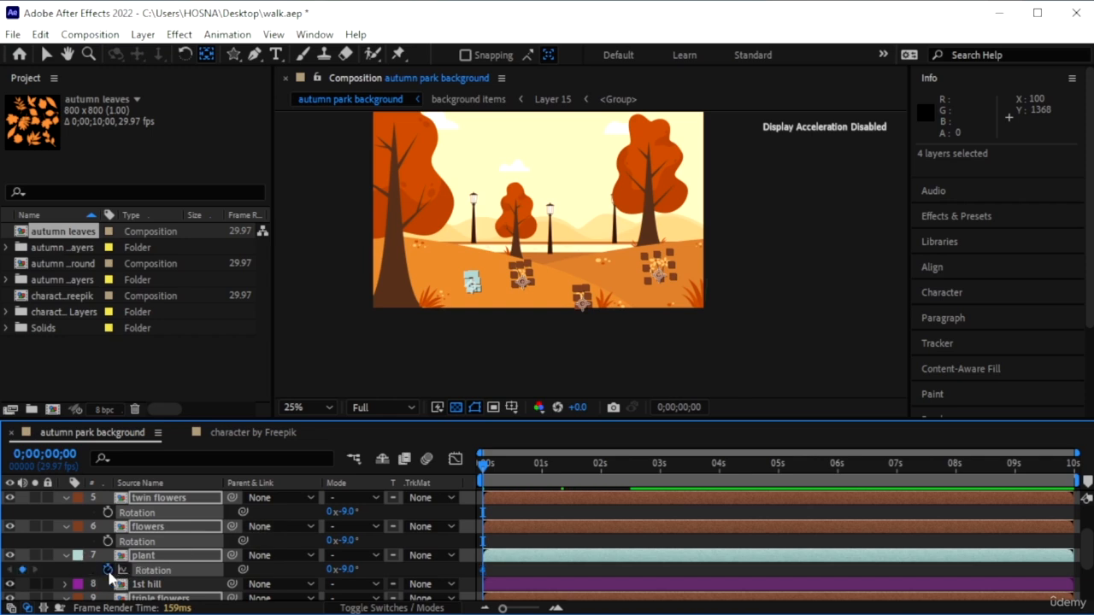
- Add rotation keyframes of 9° at 0;00;01;01 to the twin flowers, flowers, plant and triple flowers layers
left_click(542, 468)
left_click(351, 507)
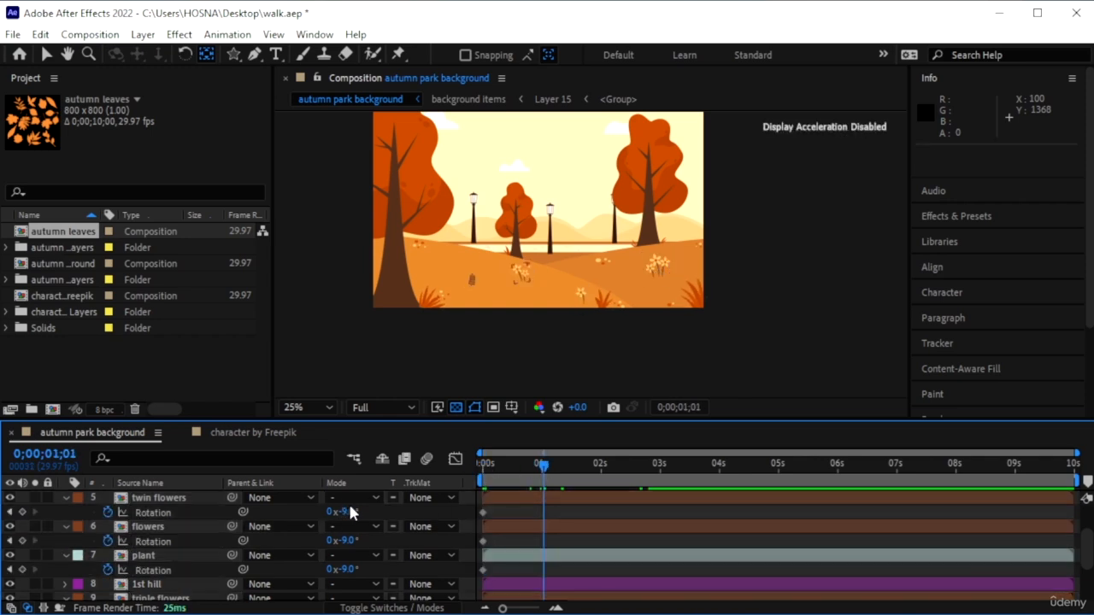
left_click(183, 557)
scroll(183, 557, "up", 3)
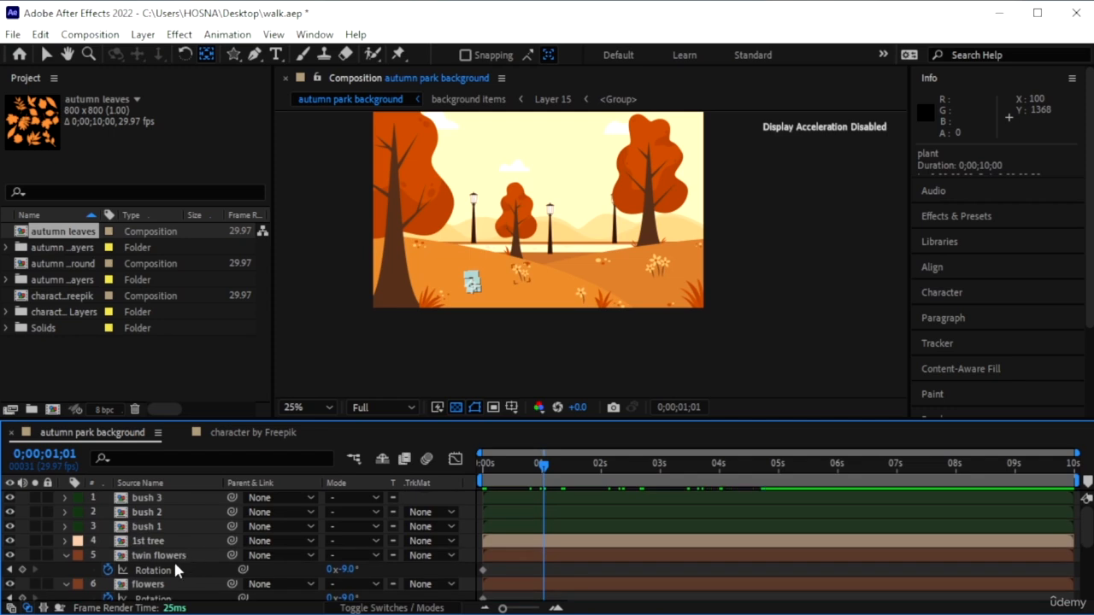
left_click(178, 558, "shift")
scroll(186, 541, "down", 4)
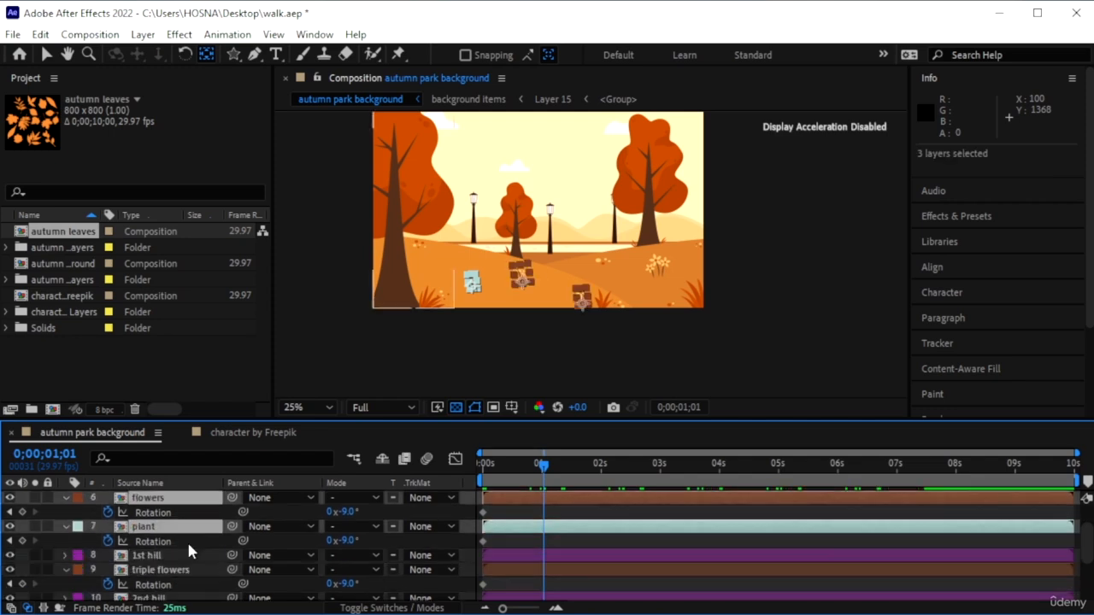
scroll(186, 541, "up", 2)
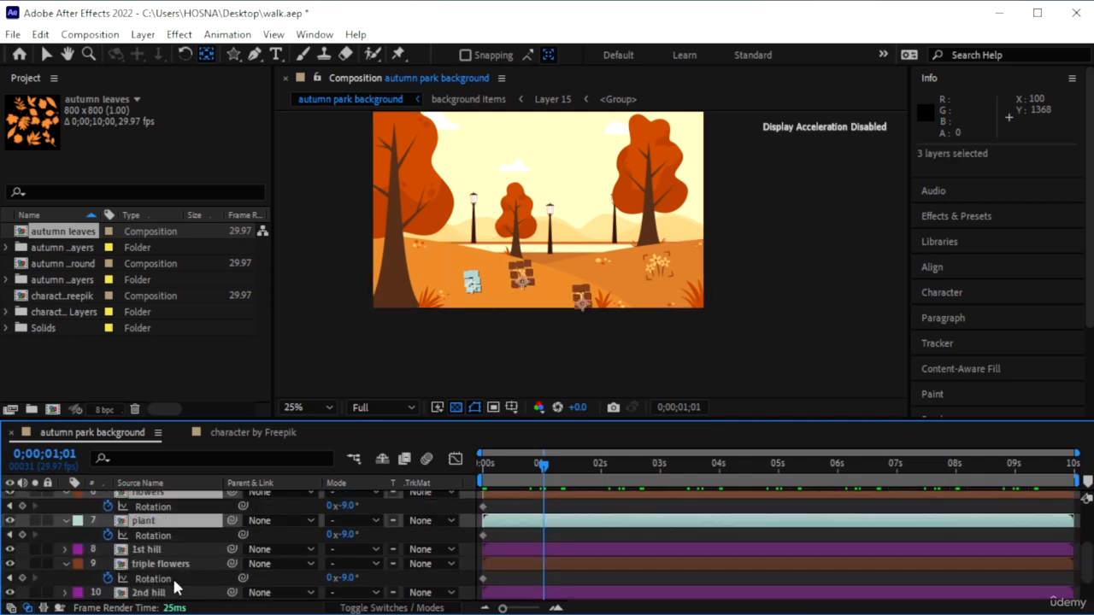
left_click(182, 566, "ctrl")
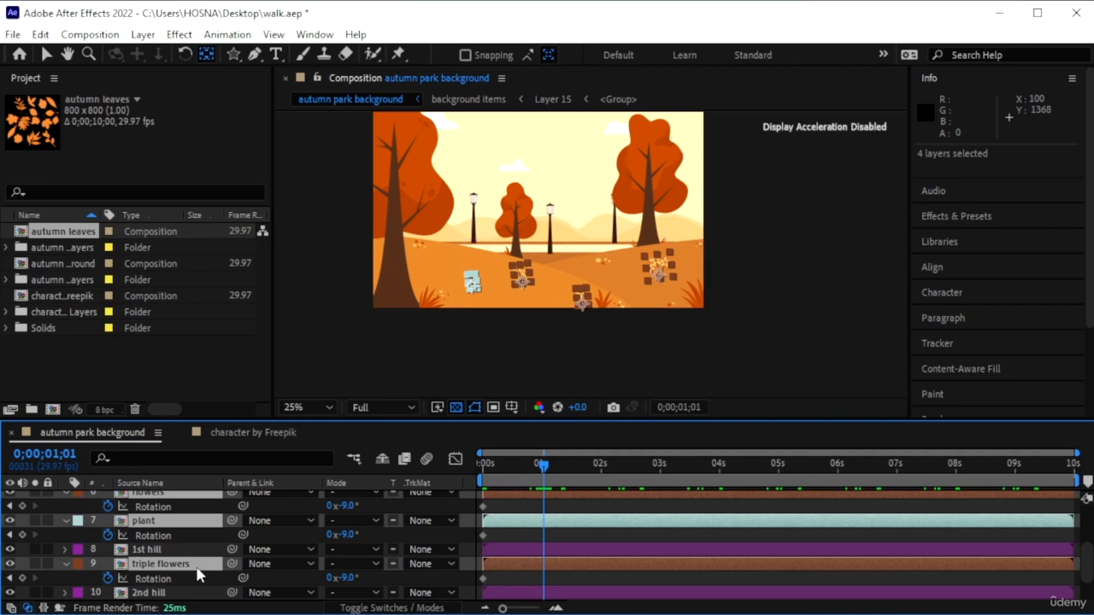
key("Return")
- Add rotation keyframes of -9° to the four flower and plant layers at 0;00;02;00 and preview the sway from the start
left_click_drag(584, 469, 602, 471)
left_click(347, 535)
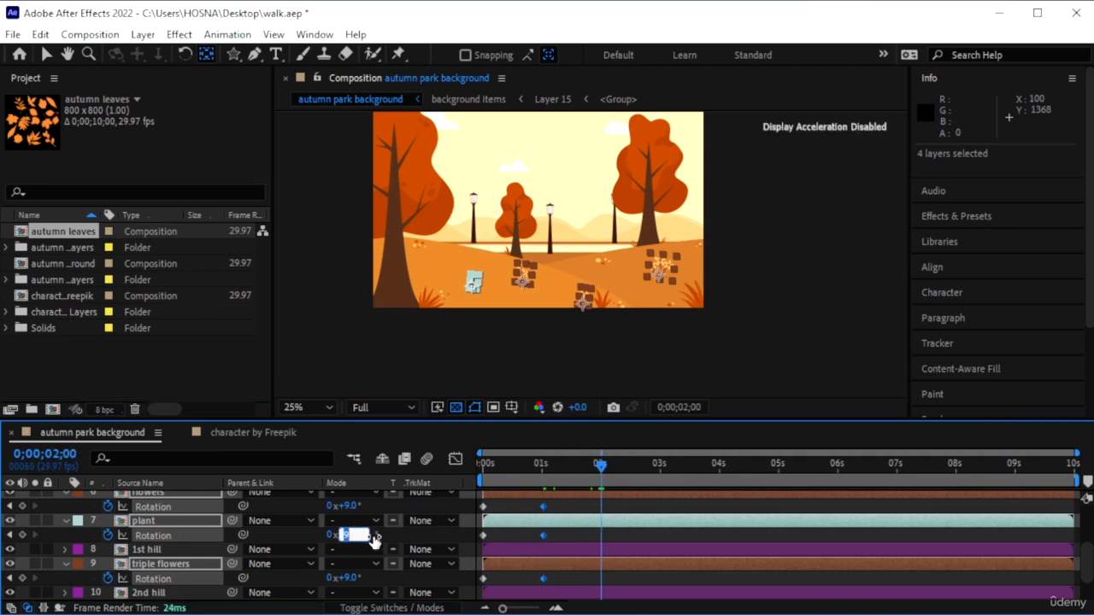
key("Return")
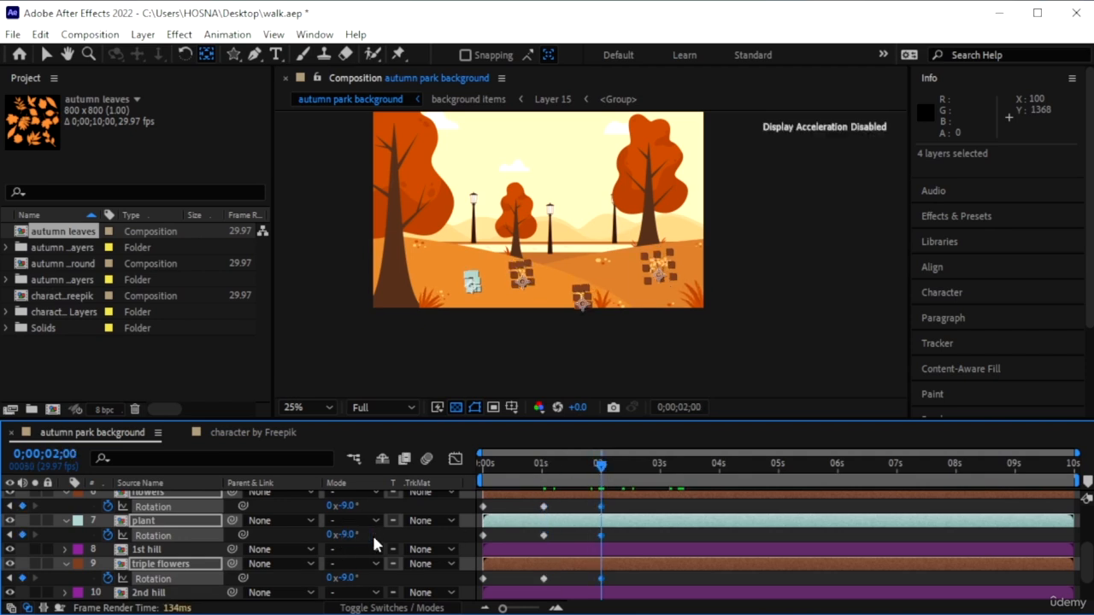
left_click_drag(603, 468, 486, 514)
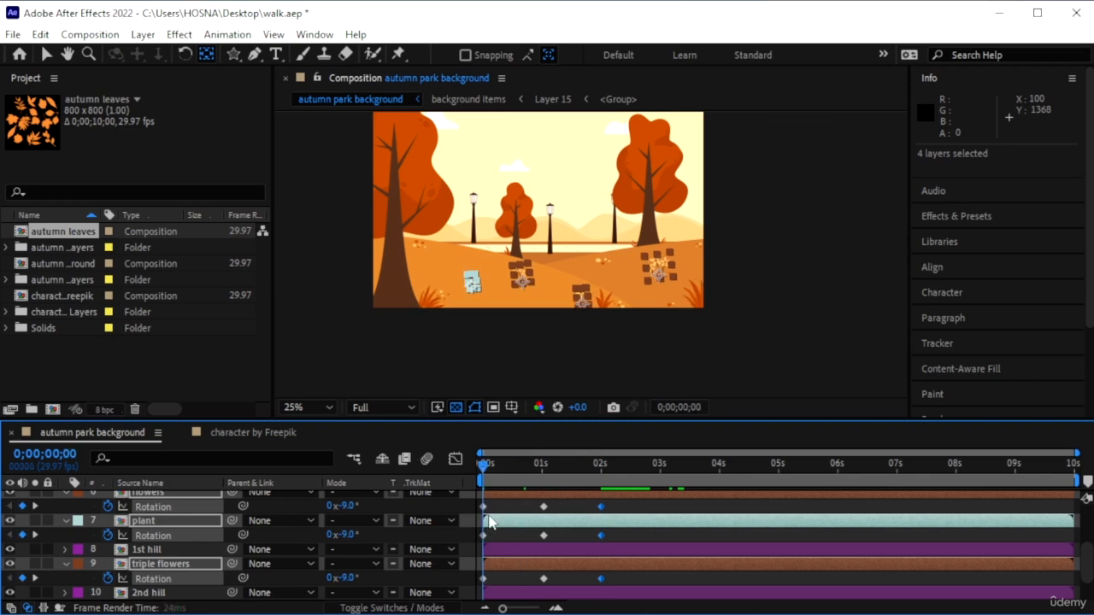
left_click(654, 510)
key("space")
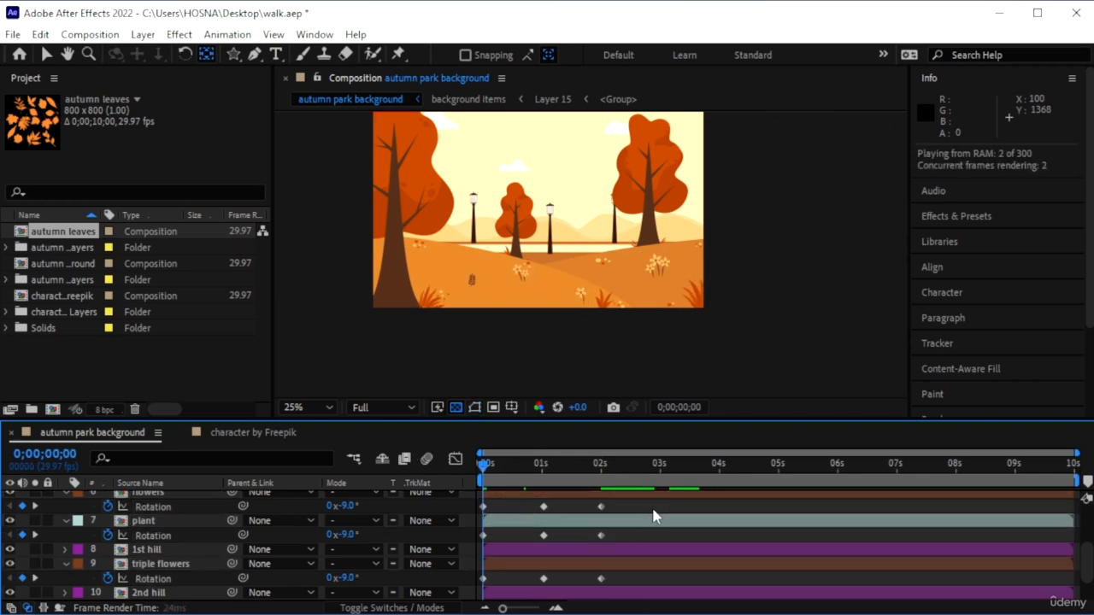
key("space")
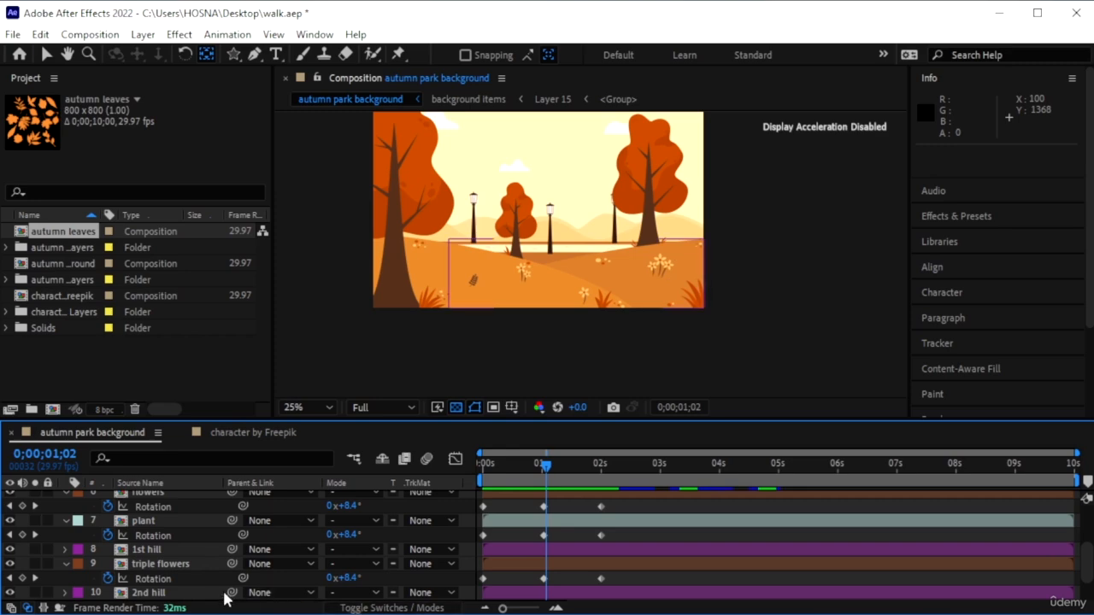
- Add the expression loopOutDuration(type = "cycle", duration = 0) to the rotation of triple flowers
left_click(107, 581)
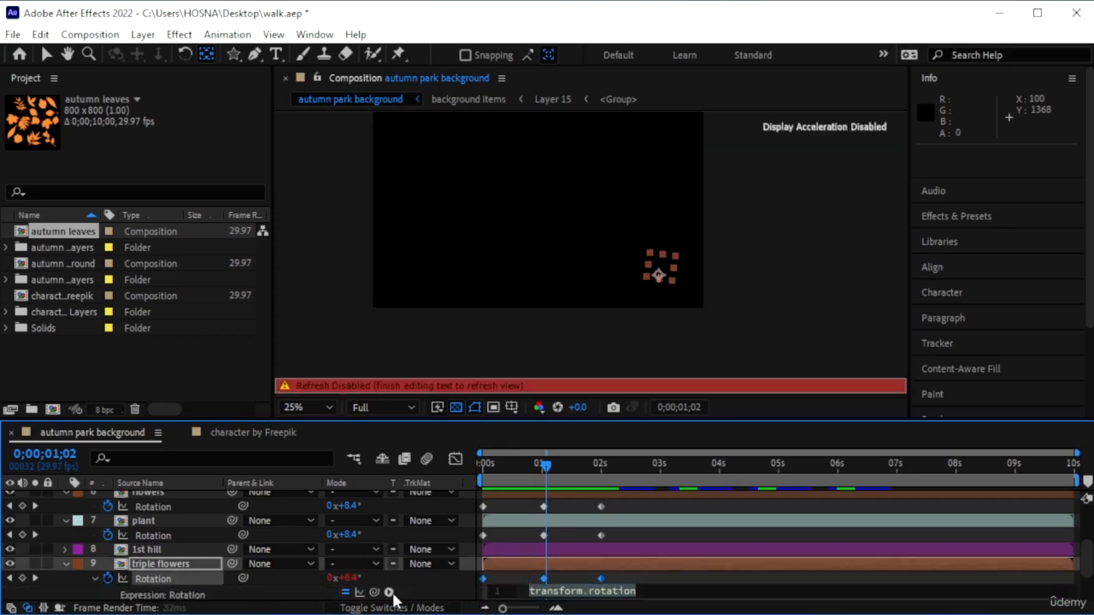
left_click(390, 593)
mouse_move(464, 487)
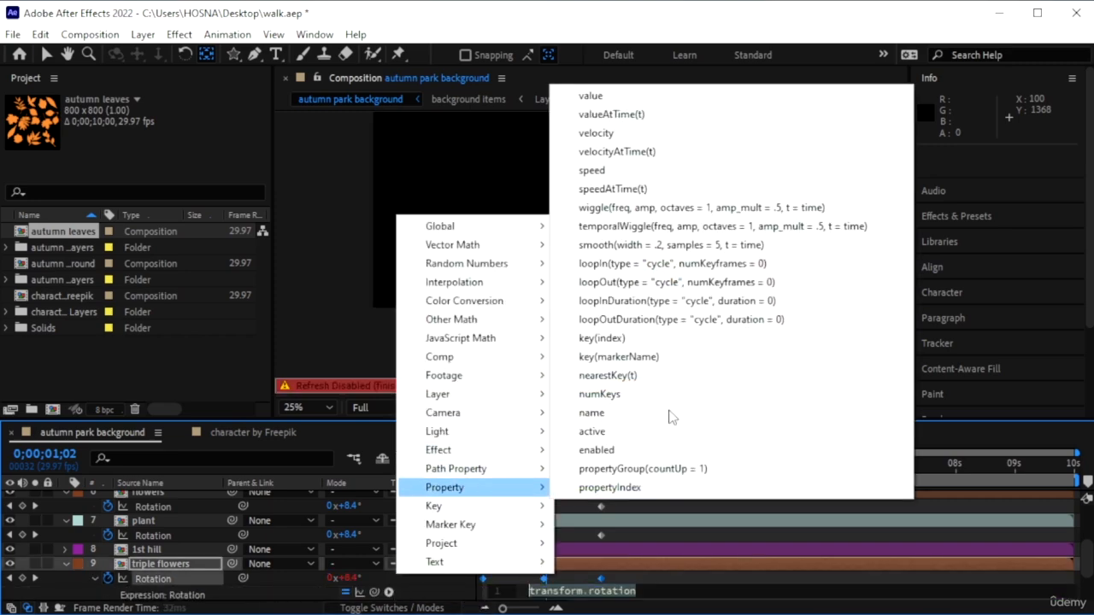
left_click(684, 322)
left_click(208, 569)
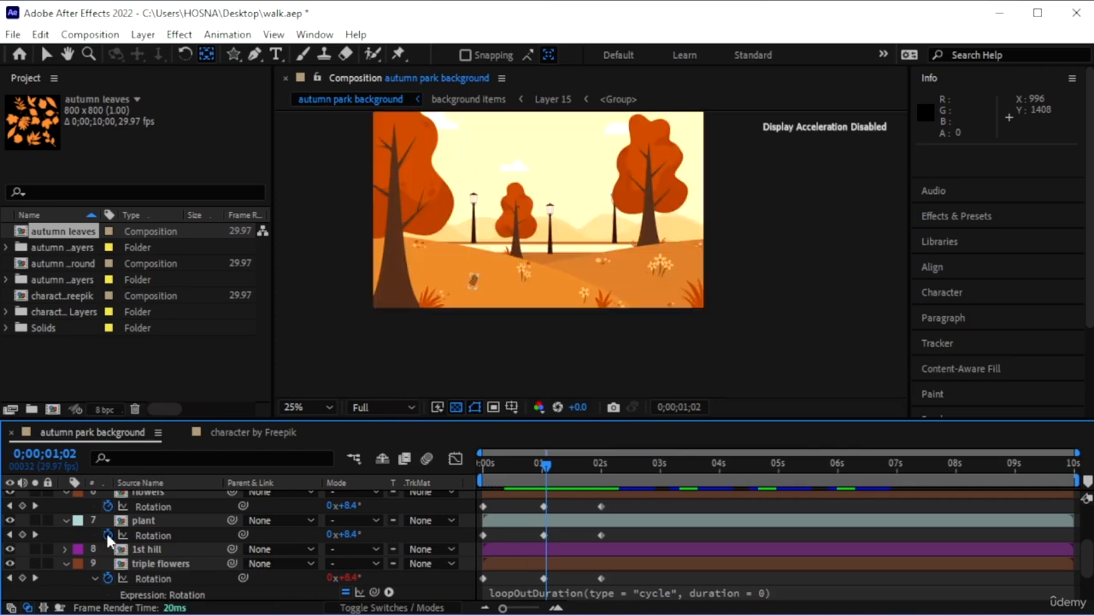
- Add the expression loopOutDuration(type = "cycle", duration = 0) to the rotation of the plant layer
left_click(108, 535, "alt")
left_click(389, 549)
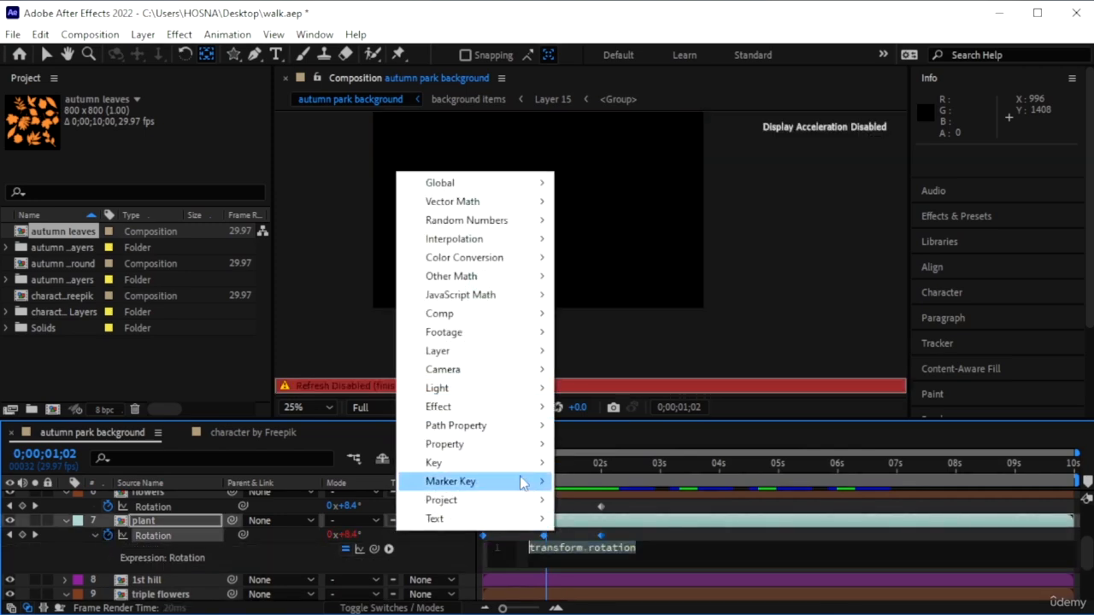
mouse_move(520, 444)
left_click(672, 276)
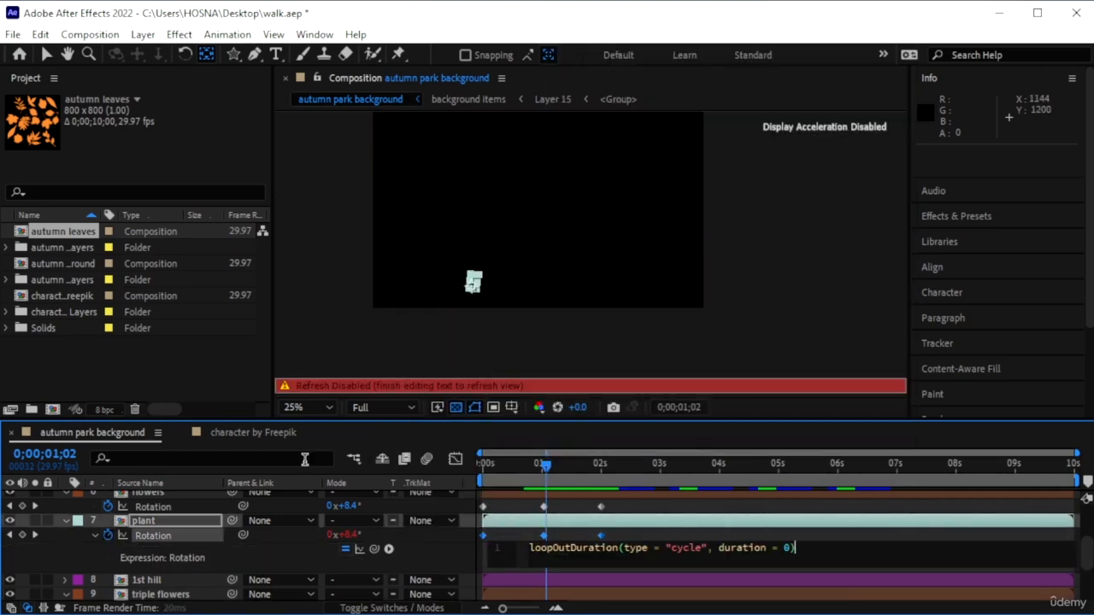
left_click(278, 571)
- Add the expression loopOutDuration(type = "cycle", duration = 0) to the rotation of the flowers layer
left_click(107, 507, "alt")
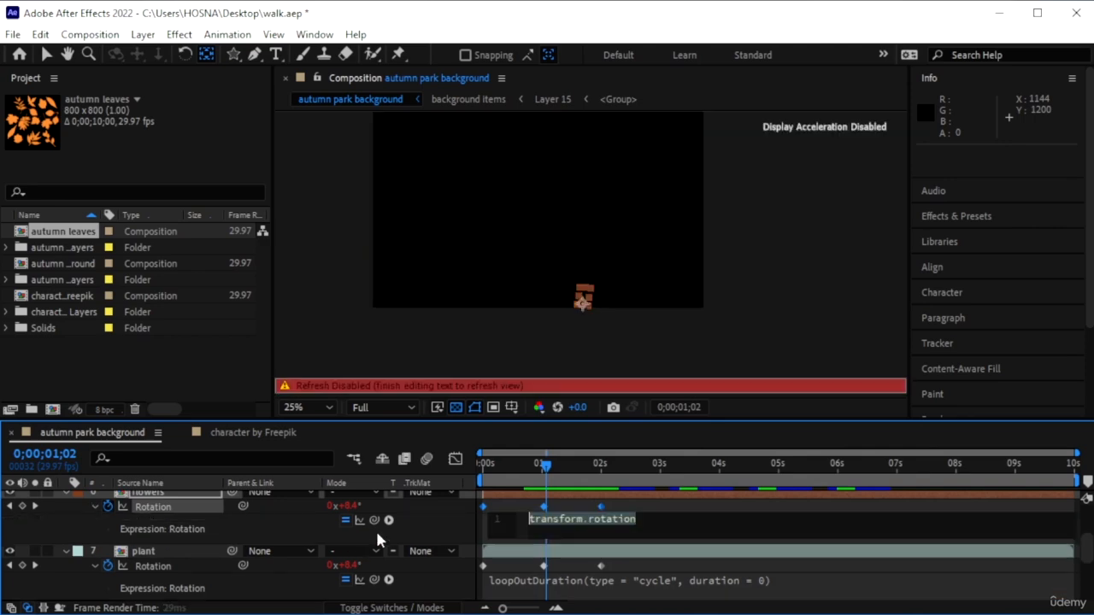
left_click(389, 520)
mouse_move(501, 415)
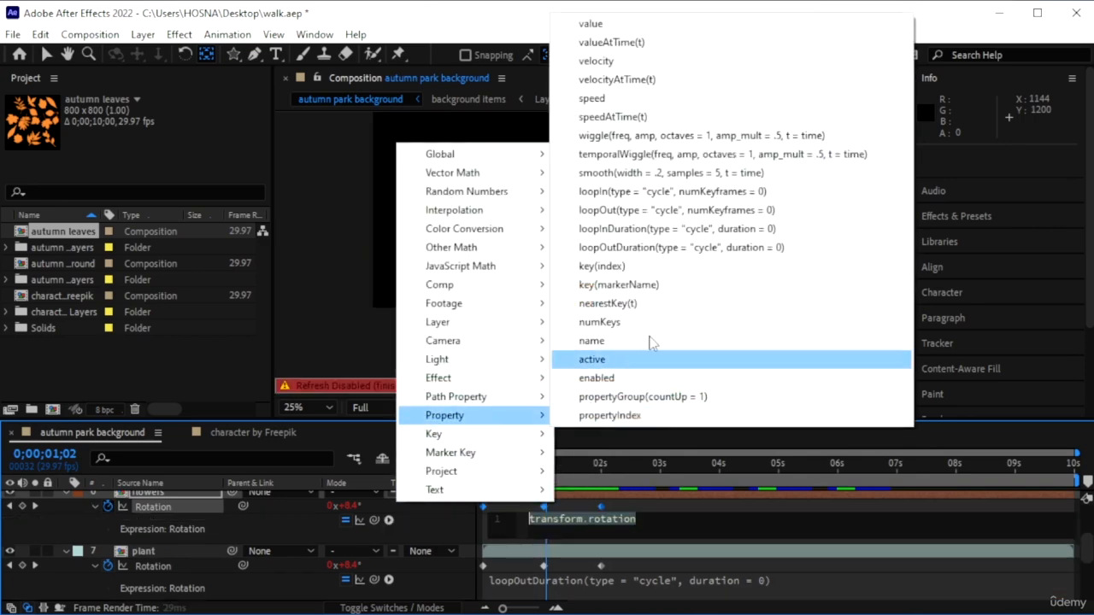
left_click(672, 249)
left_click(305, 524)
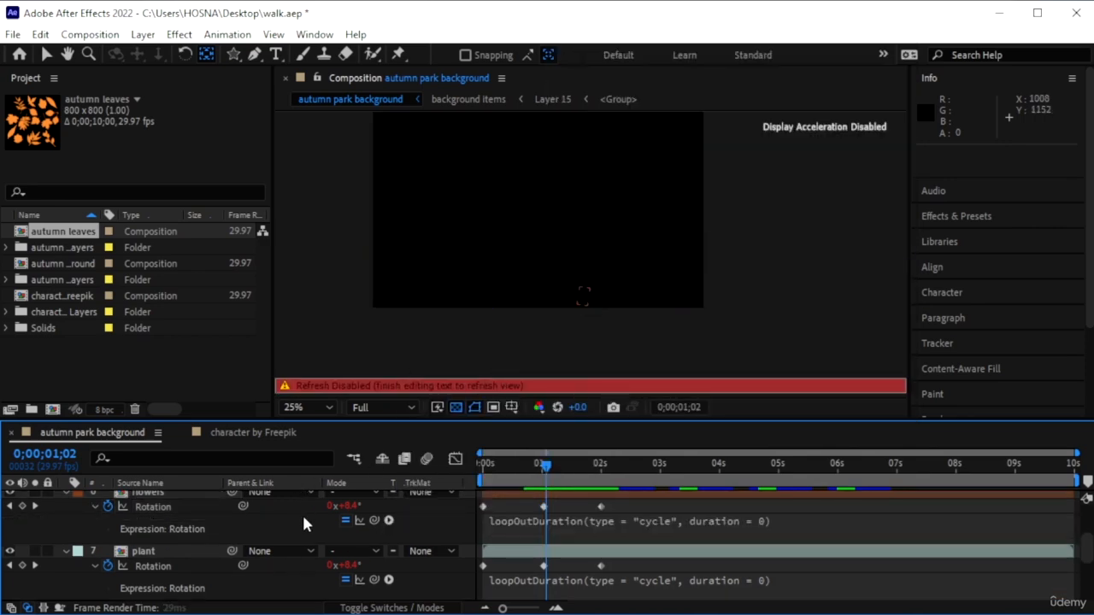
- Add the expression loopOutDuration(type = "cycle", duration = 0) to the rotation of the twin flowers layer
scroll(306, 525, "up", 3)
left_click(108, 564, "alt")
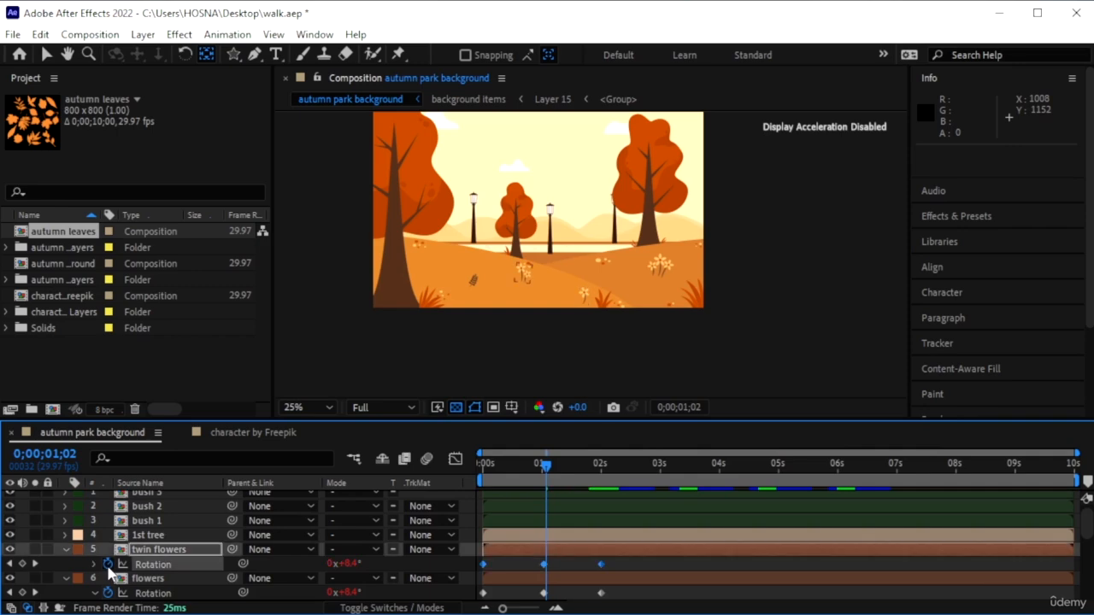
left_click(391, 578)
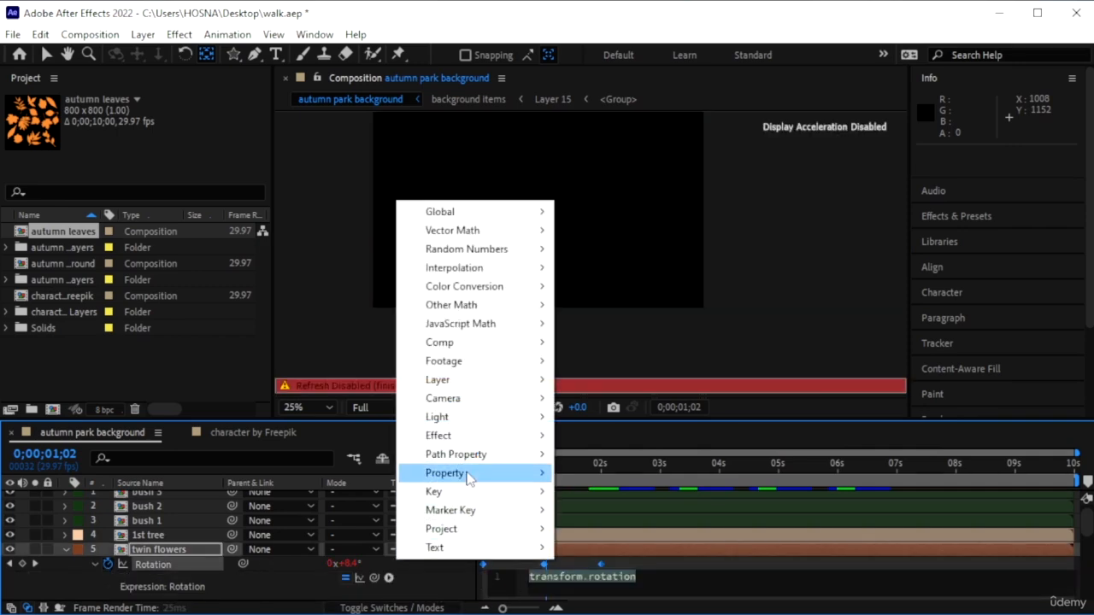
mouse_move(466, 473)
left_click(722, 314)
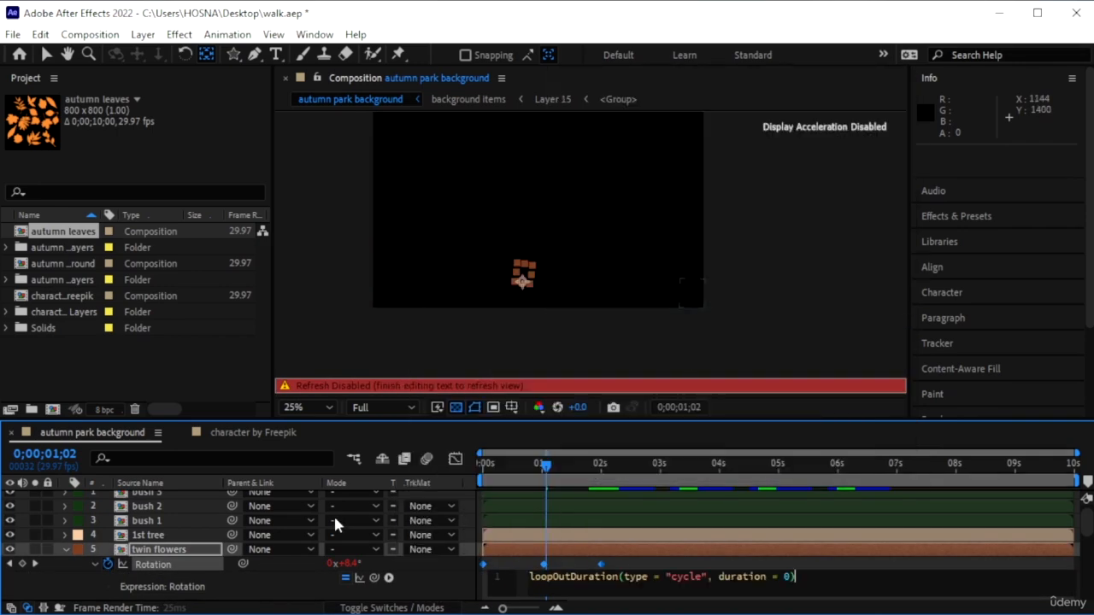
left_click(276, 578)
- Select the triple flowers, plant, flowers and twin flowers layers together and collapse their rotation properties
scroll(365, 575, "down", 1)
scroll(347, 583, "down", 5)
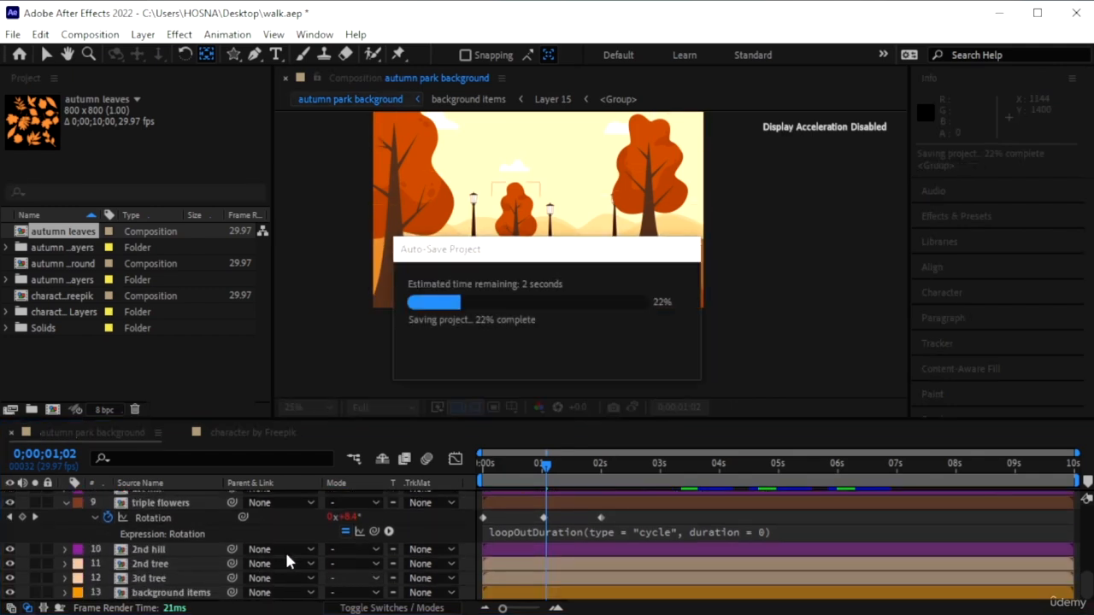
left_click(168, 504)
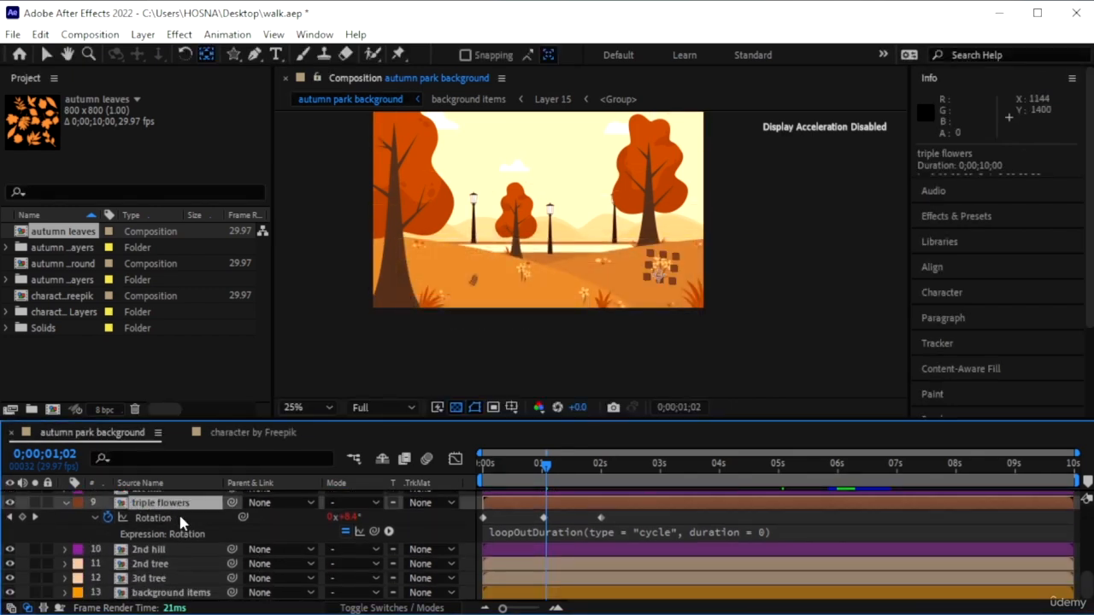
scroll(175, 522, "up", 3)
left_click(174, 515, "ctrl")
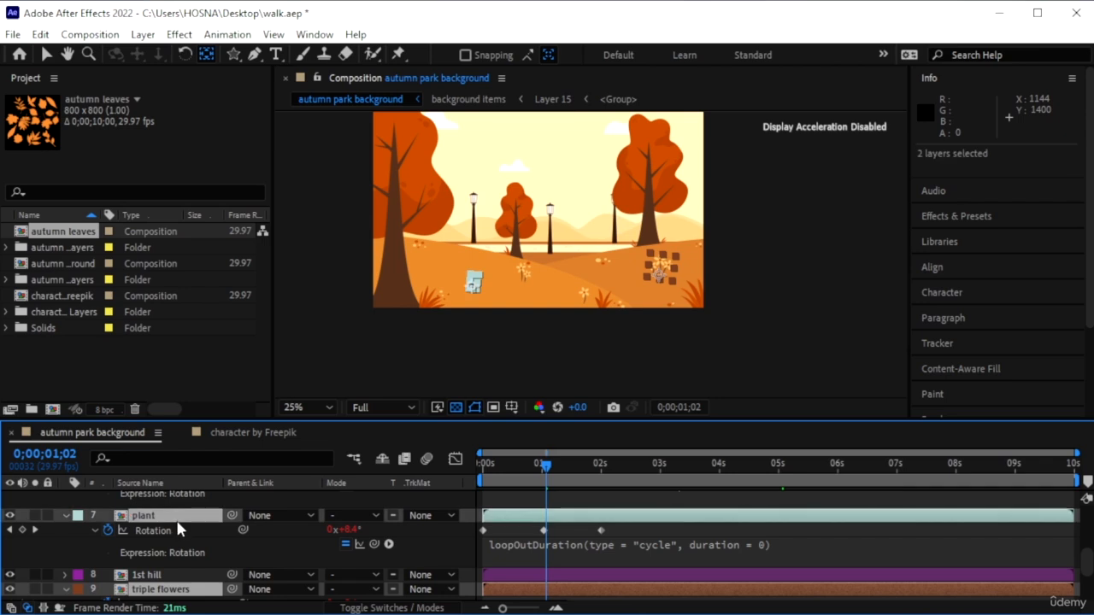
scroll(175, 523, "up", 2)
left_click(171, 501, "ctrl")
scroll(178, 530, "up", 2)
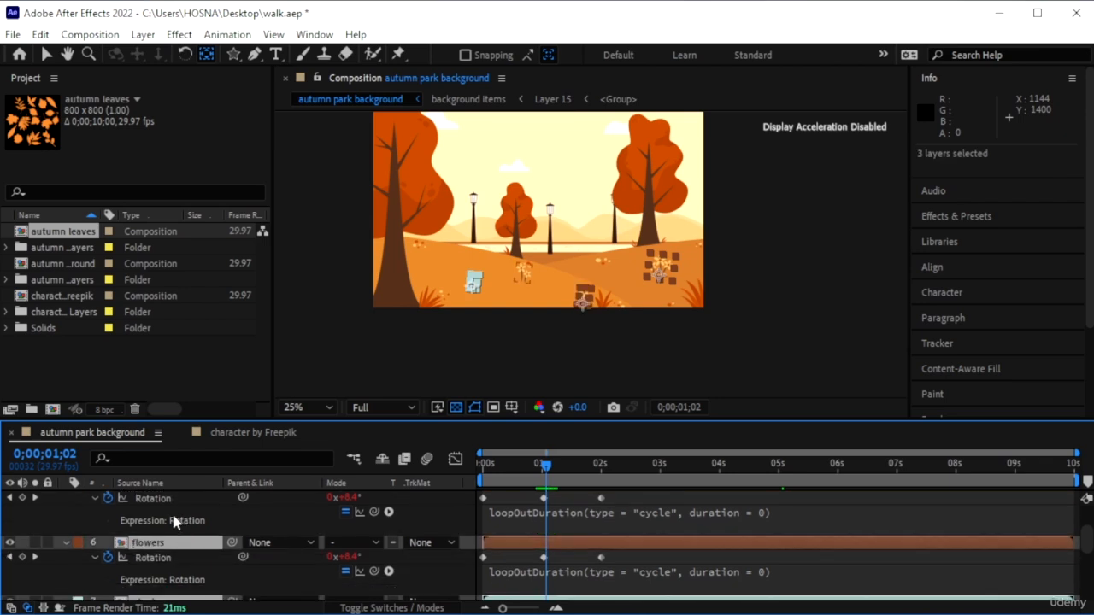
scroll(174, 520, "up", 2)
left_click(171, 529, "ctrl")
key("u")
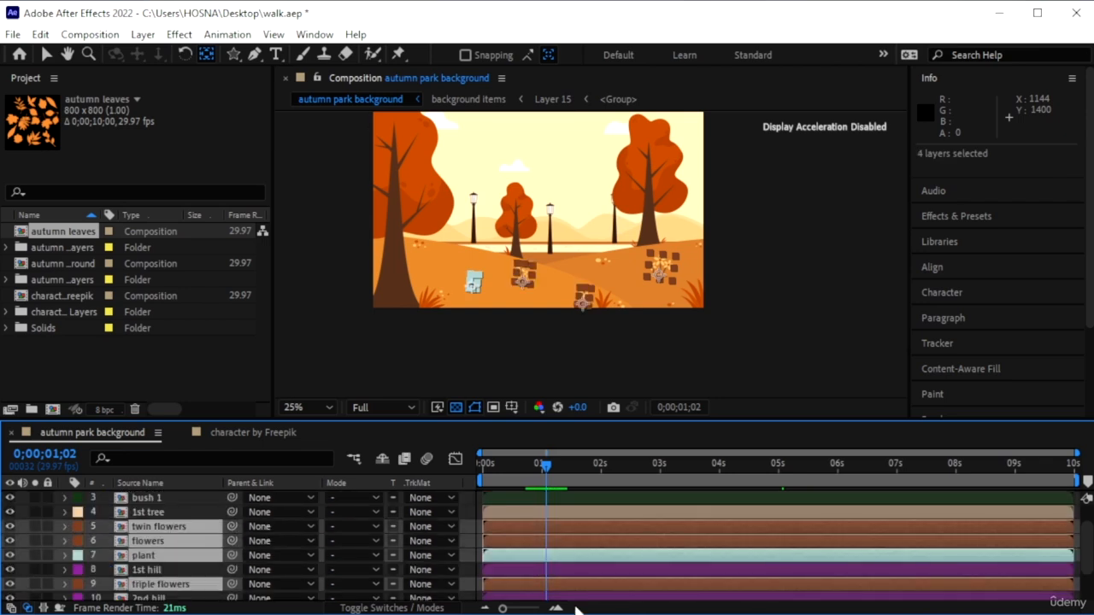
- With the Selection tool, shift the bush 3 layer about 0.9 seconds earlier and bush 2 seven frames earlier
scroll(535, 500, "up", 2)
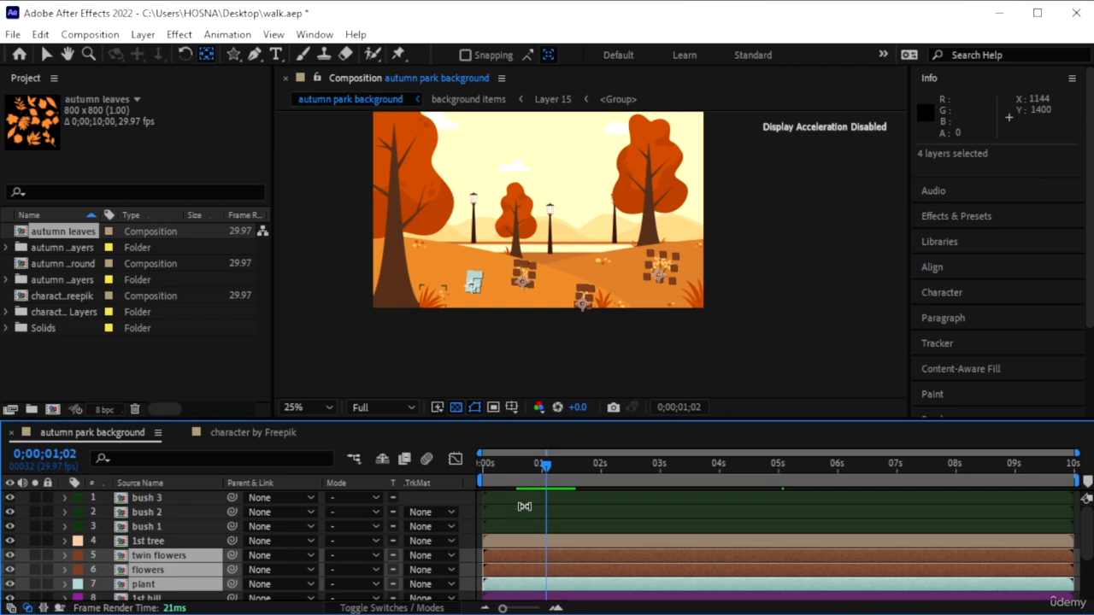
left_click(159, 500)
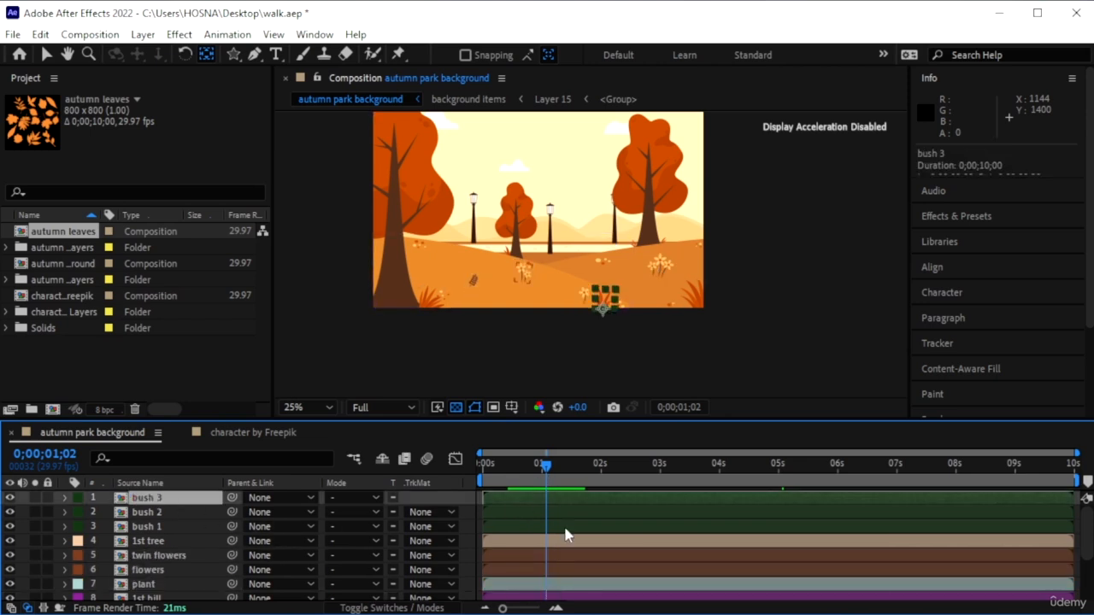
key("v")
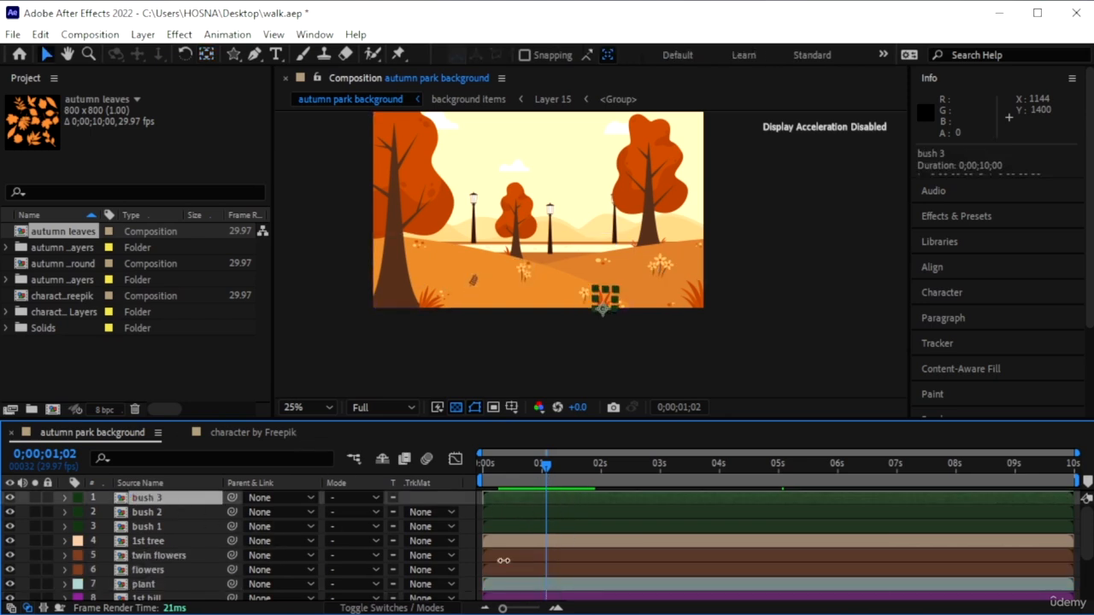
left_click_drag(606, 506, 532, 515)
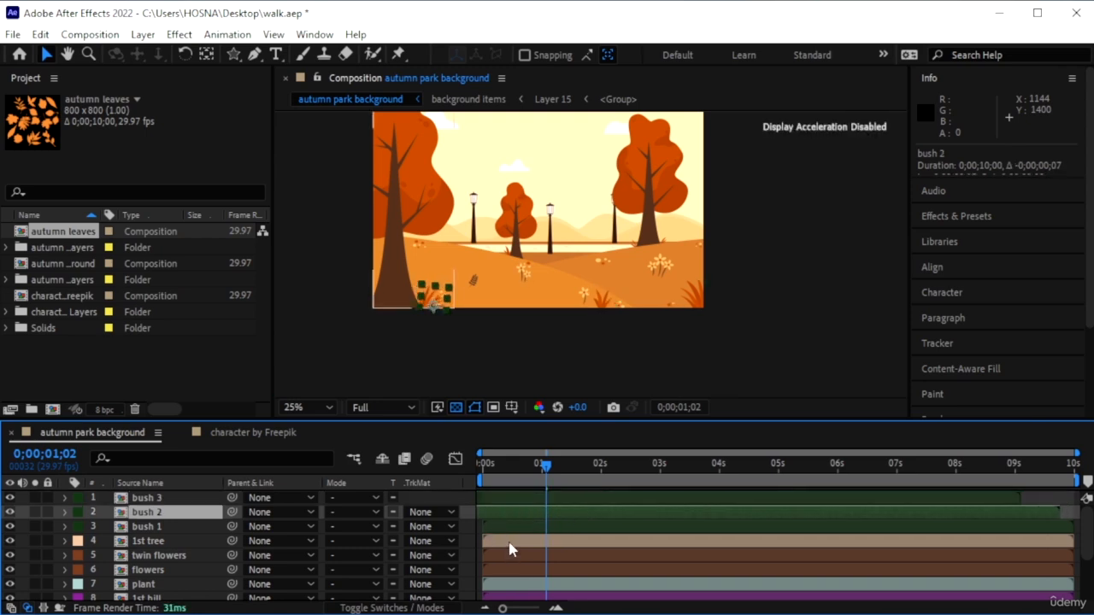
left_click(509, 545)
- Shift twin flowers, flowers, plant and triple flowers earlier by differing amounts, with plant about 1.4 seconds and triple flowers nine frames
left_click(508, 557)
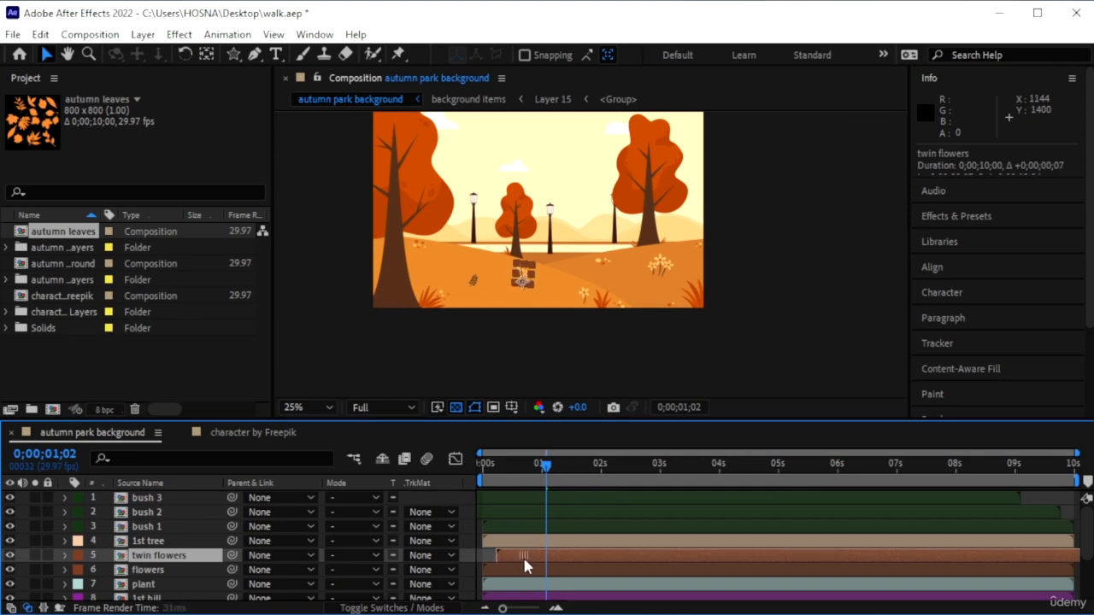
left_click_drag(497, 560, 392, 515)
scroll(523, 571, "down", 1)
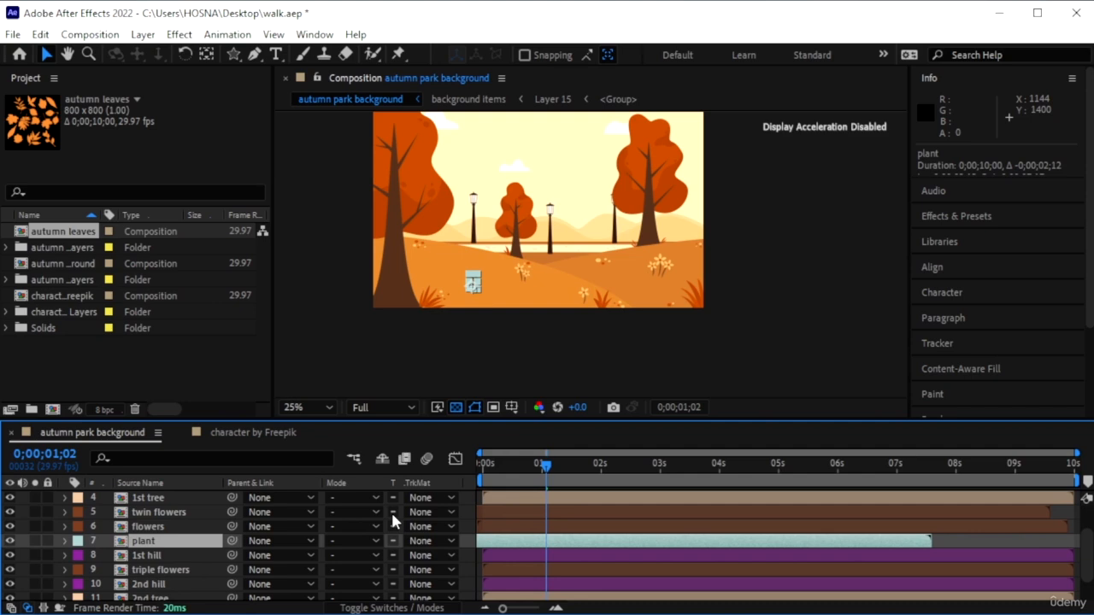
left_click_drag(539, 544, 556, 577)
left_click(568, 573)
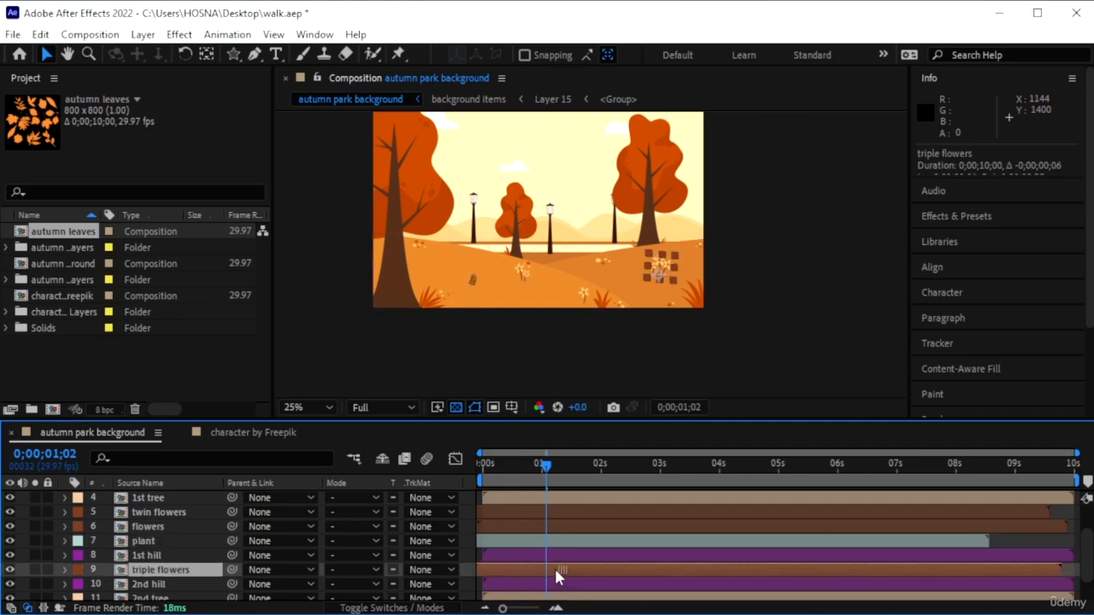
- Preview the composition from the start to check the offset swaying of the bushes, flowers and plant
scroll(567, 571, "down", 1)
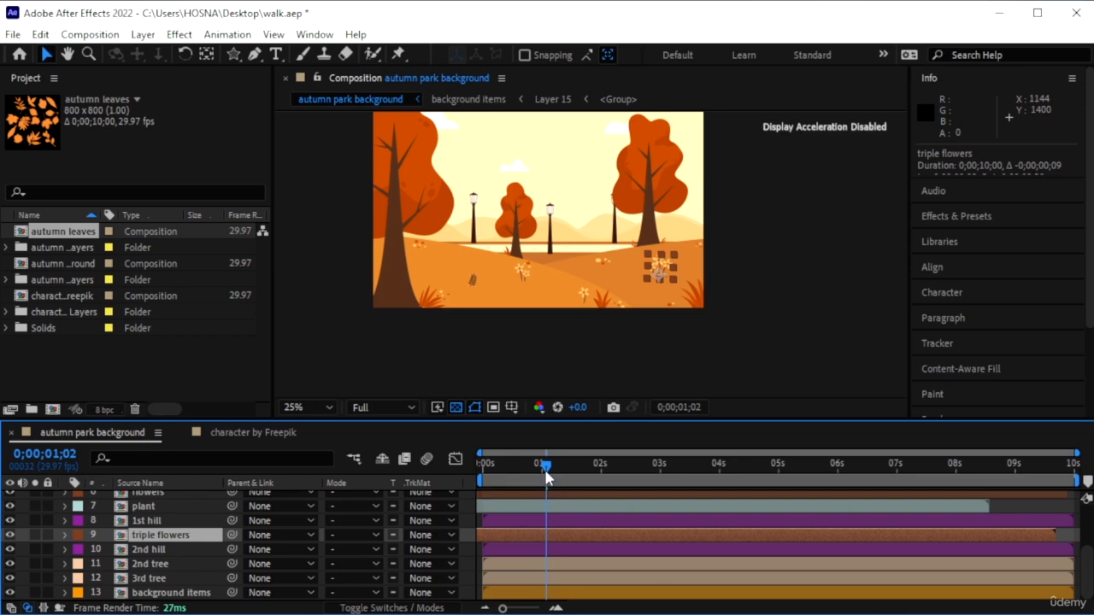
key("Home")
key("space")
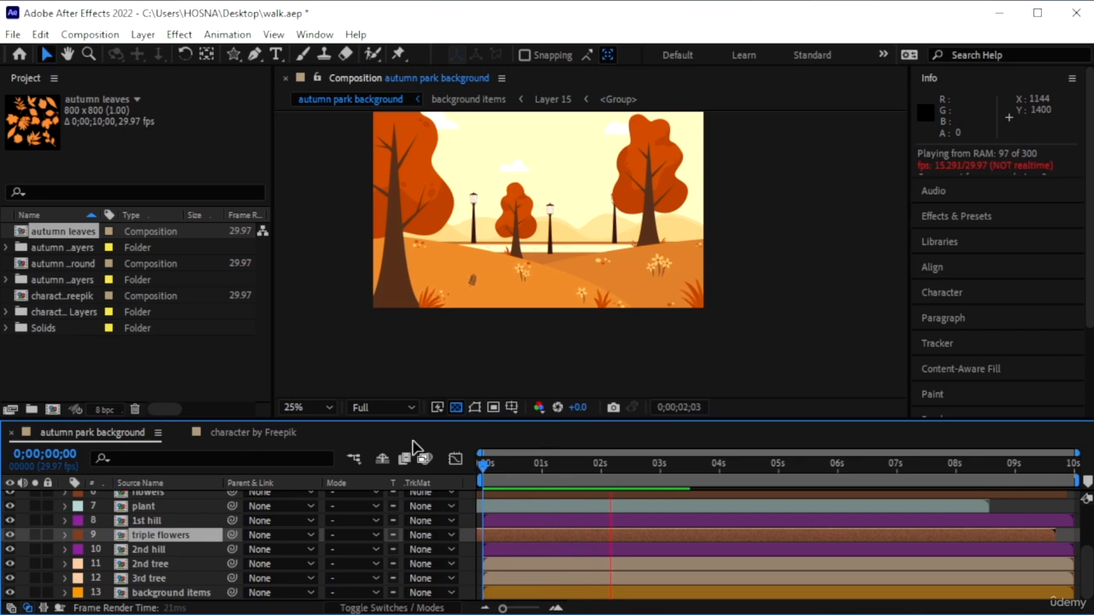
key("space")
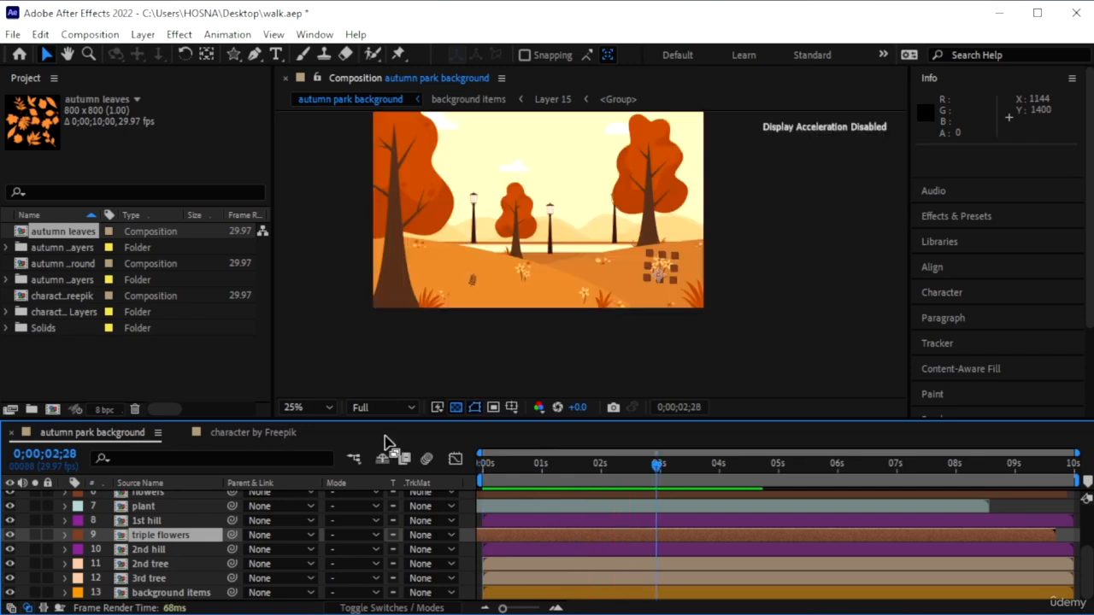
- At 0;00;00;00 with no layer selected, draw a dark rectangle about 1712 × 156 px across the bottom of the scene
left_click(171, 593)
left_click(163, 578)
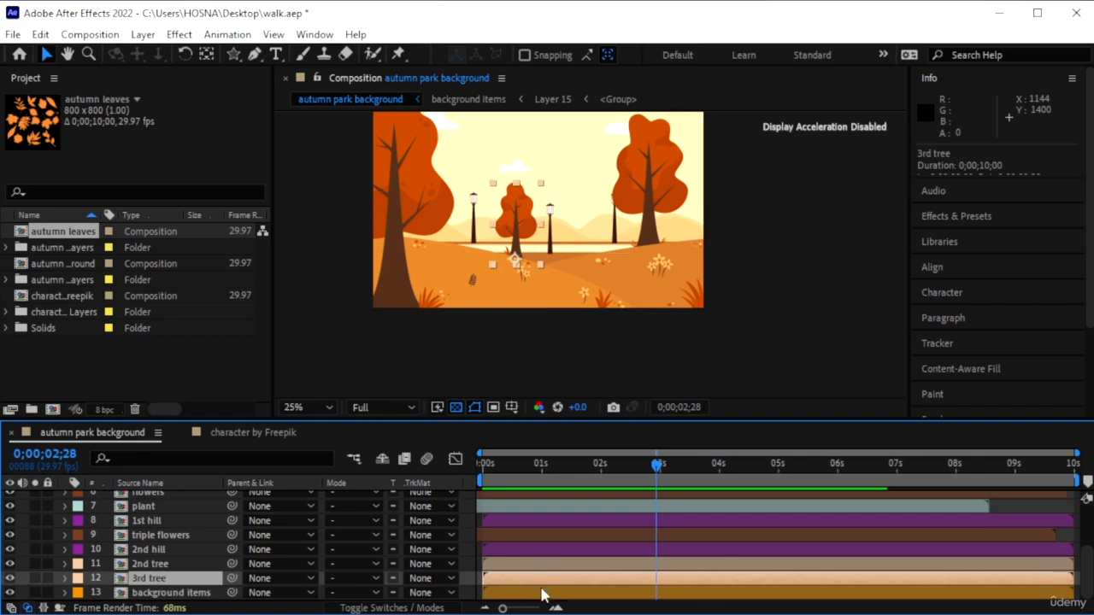
left_click_drag(657, 468, 404, 236)
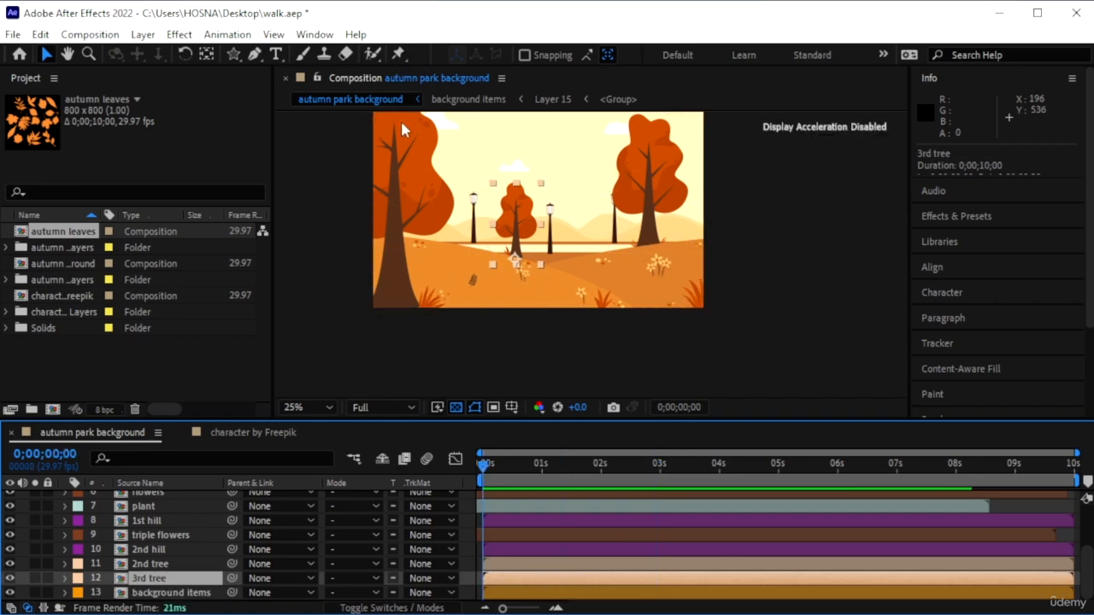
scroll(156, 551, "up", 3)
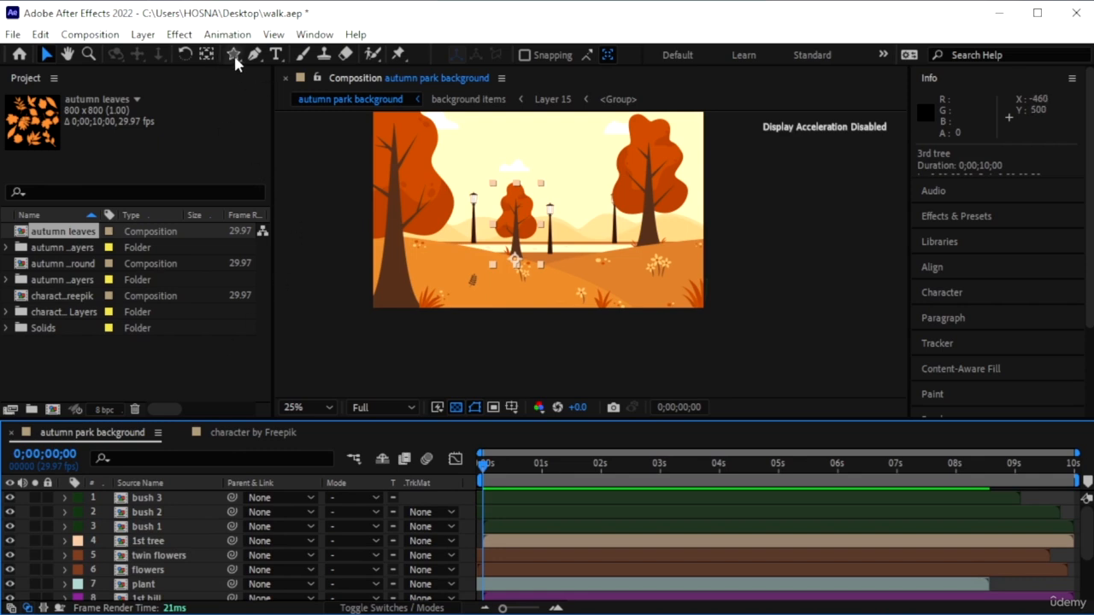
left_click_drag(234, 53, 283, 55)
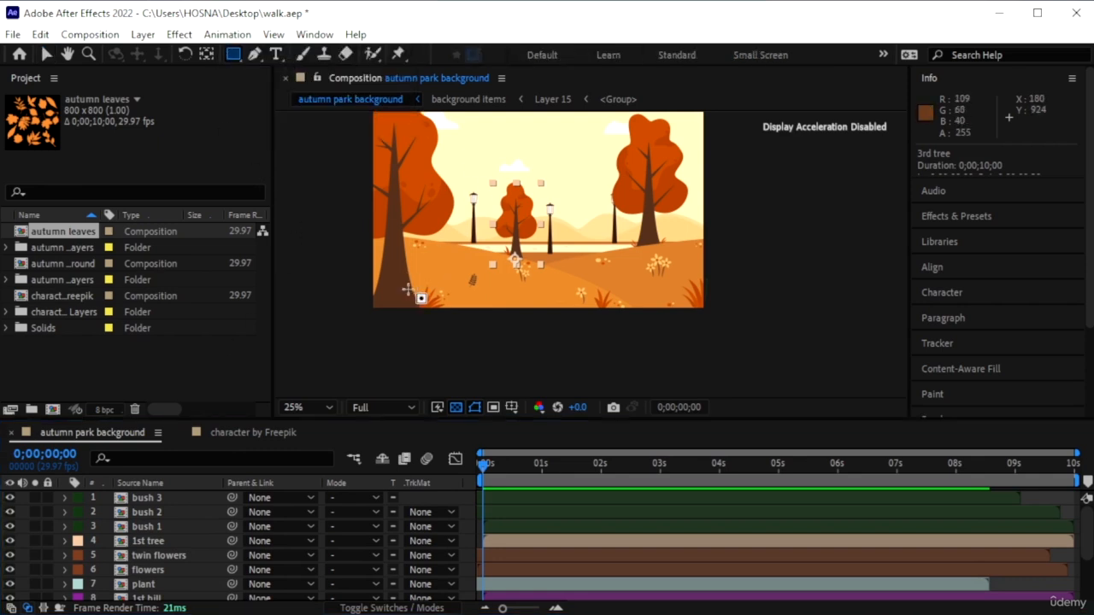
scroll(166, 538, "down", 3)
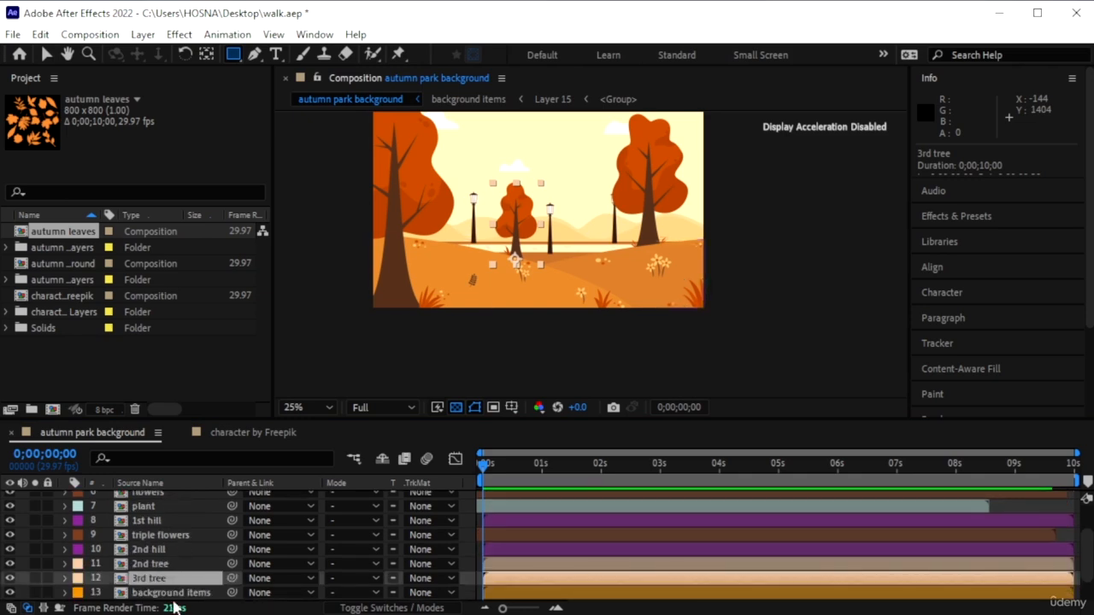
left_click(160, 582, "ctrl")
scroll(162, 571, "up", 3)
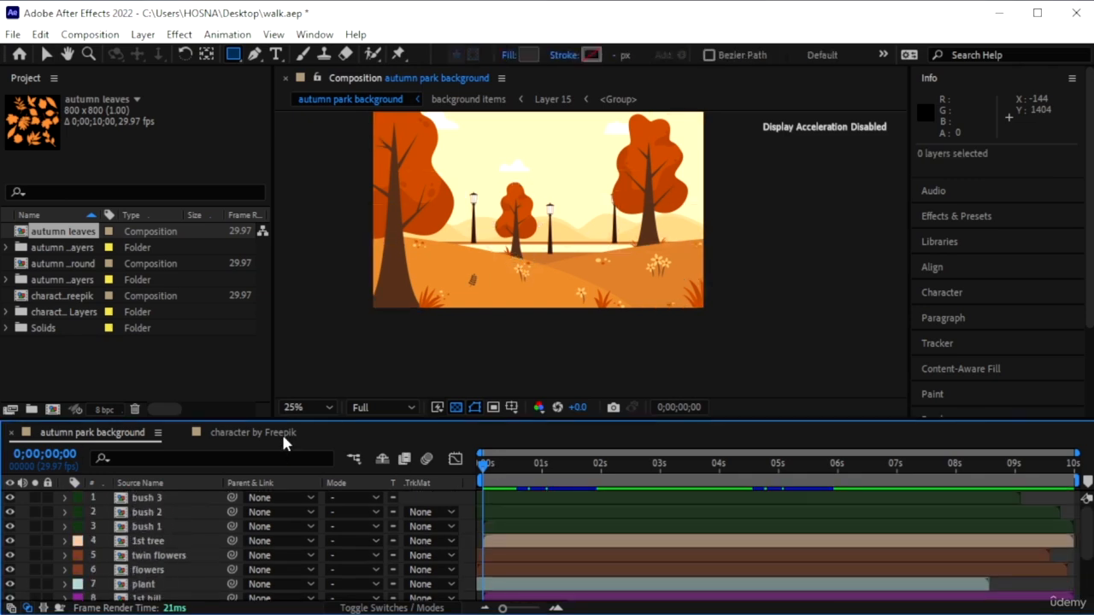
left_click_drag(360, 313, 724, 282)
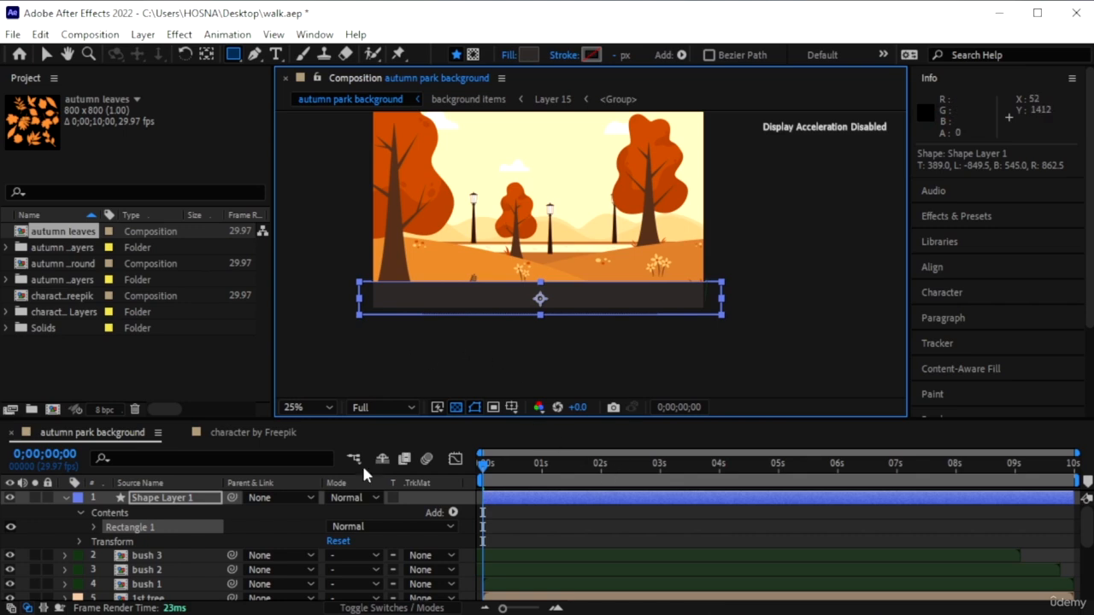
- Draw a second rectangle about 1860 × 180 px just below the first one's upper edge and fill it with pale pink CCAFA6
left_click(267, 520)
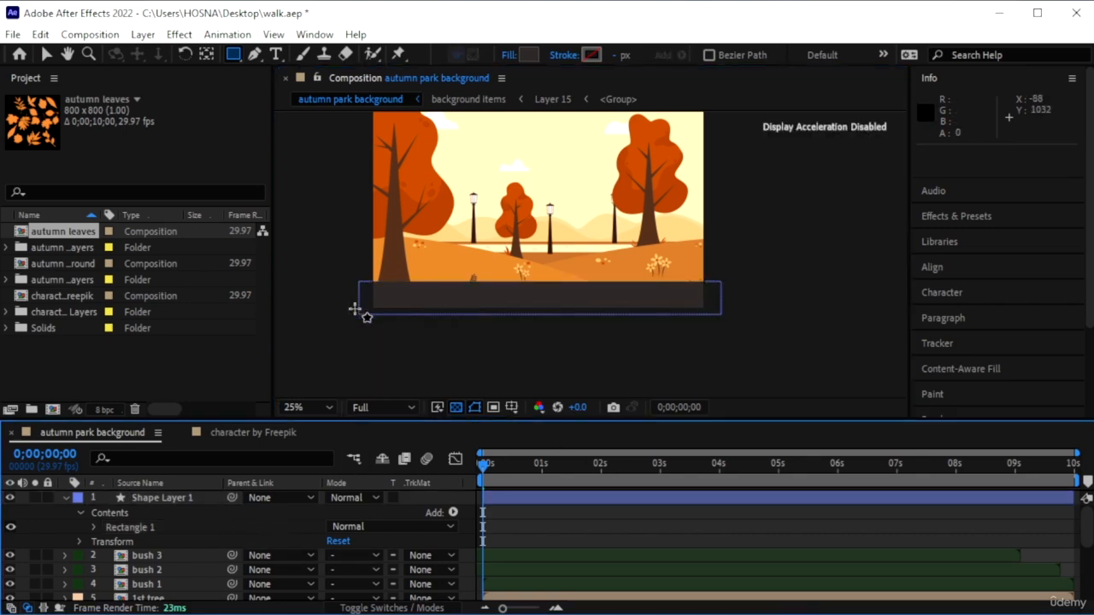
left_click_drag(345, 325, 739, 286)
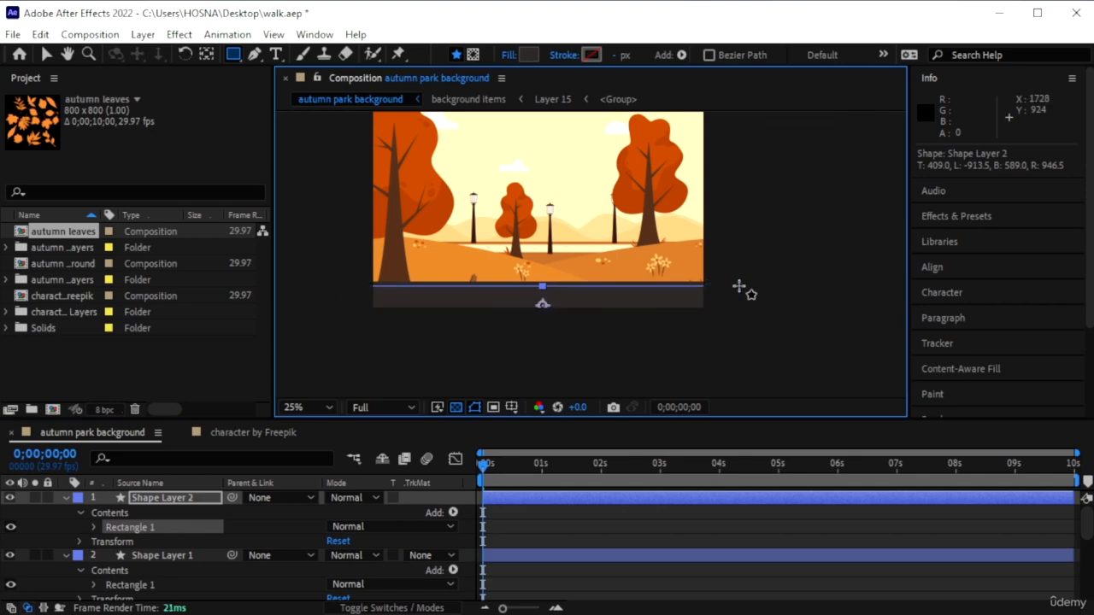
left_click(529, 55)
left_click_drag(791, 309, 711, 319)
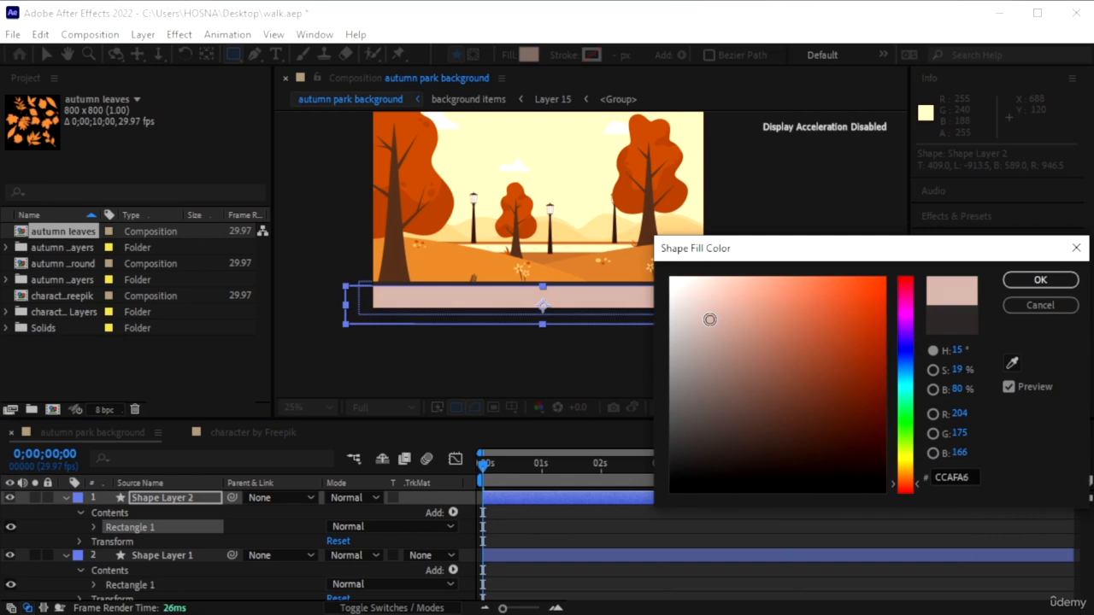
left_click(1014, 282)
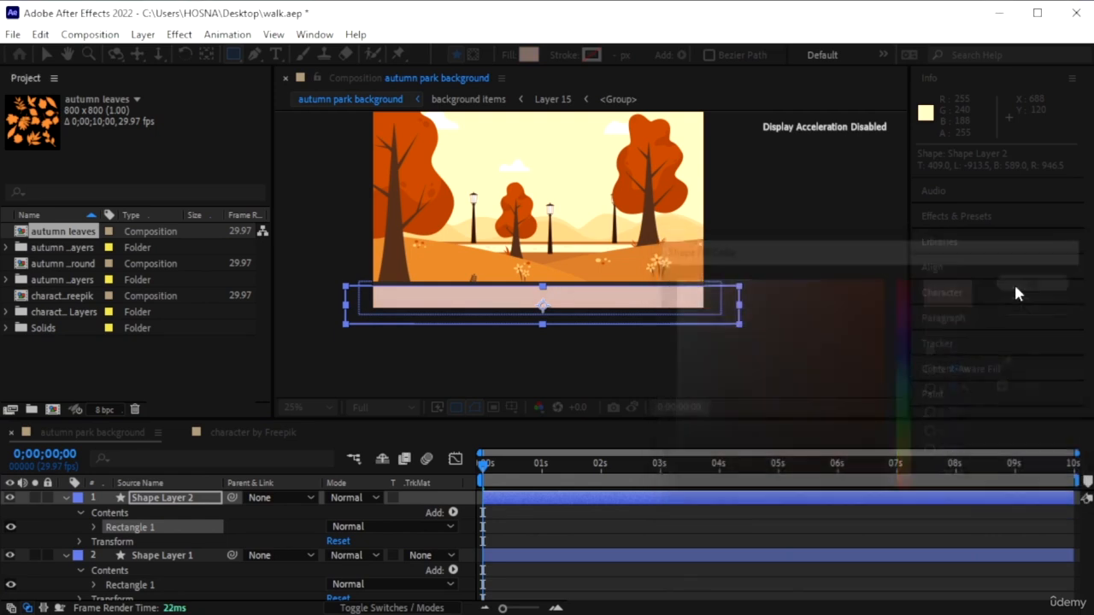
key("v")
left_click(538, 381)
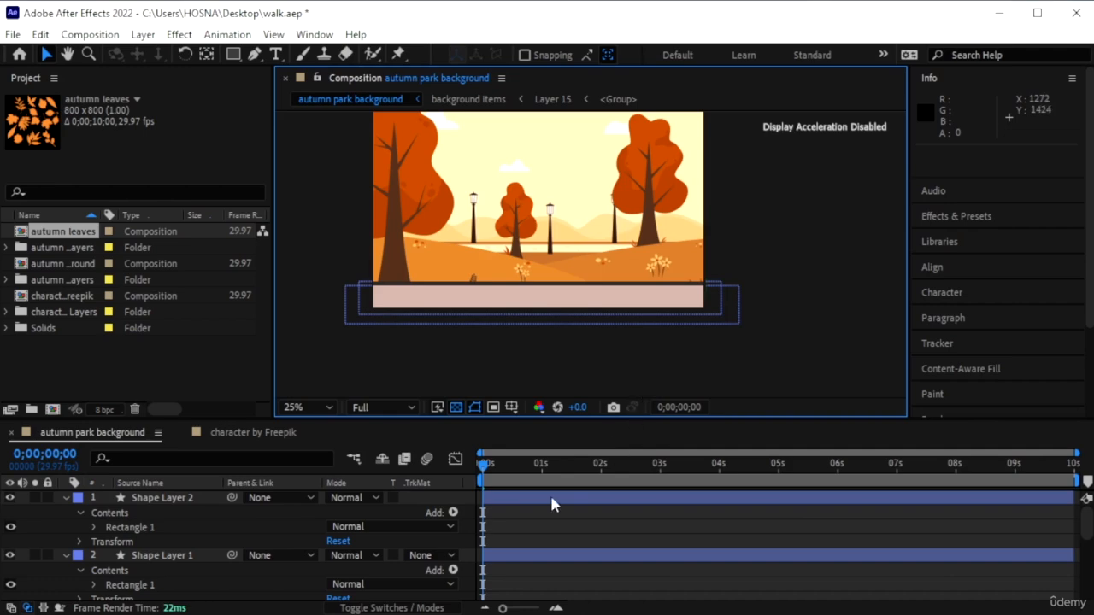
- Rename the pale pink rectangle's layer as floor white
left_click(167, 498)
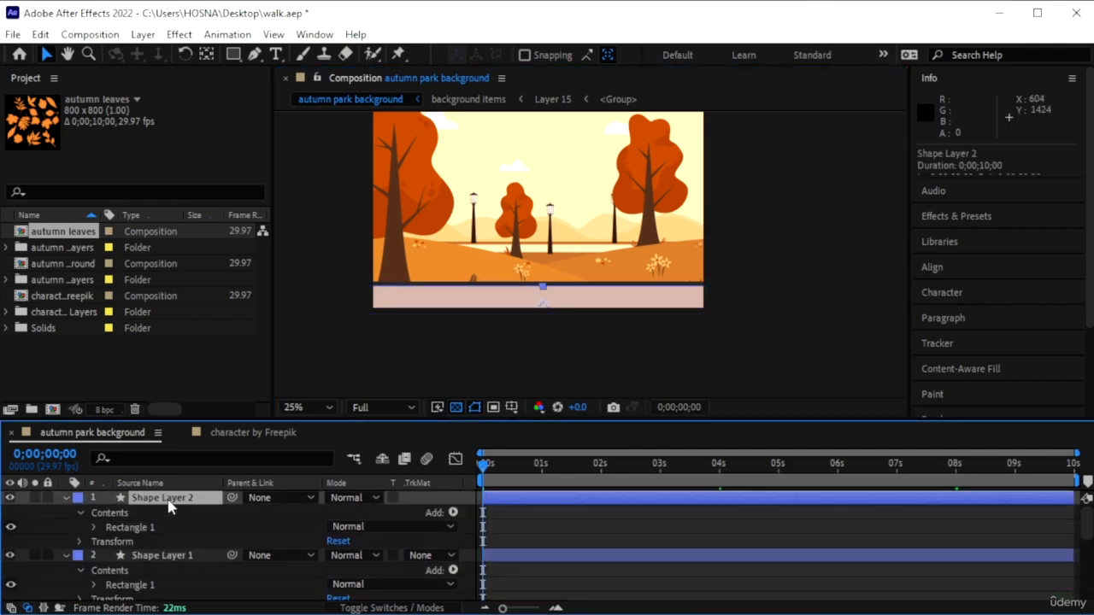
right_click(168, 505)
left_click(214, 469)
type("floor white")
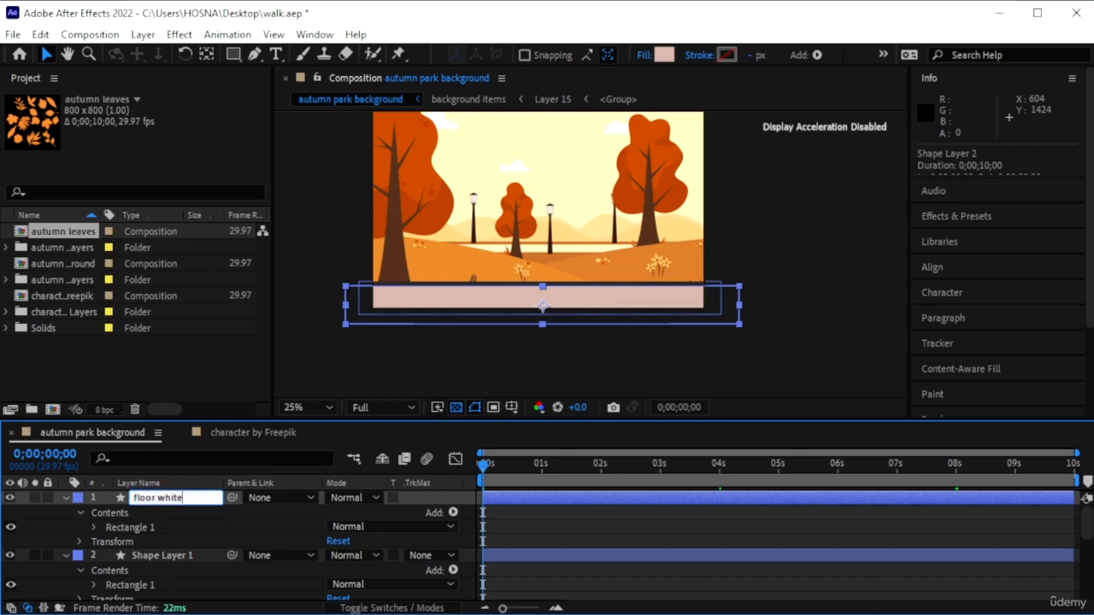
key("Return")
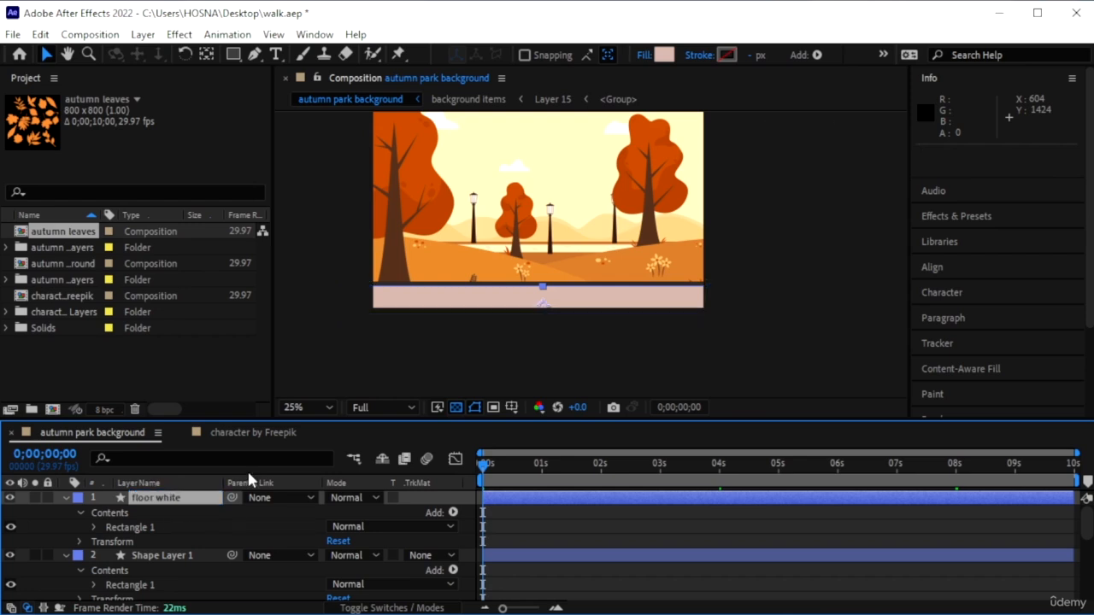
- Rename the dark rectangle's layer as back floor and collapse the properties of both floor layers
right_click(175, 557)
left_click(217, 521)
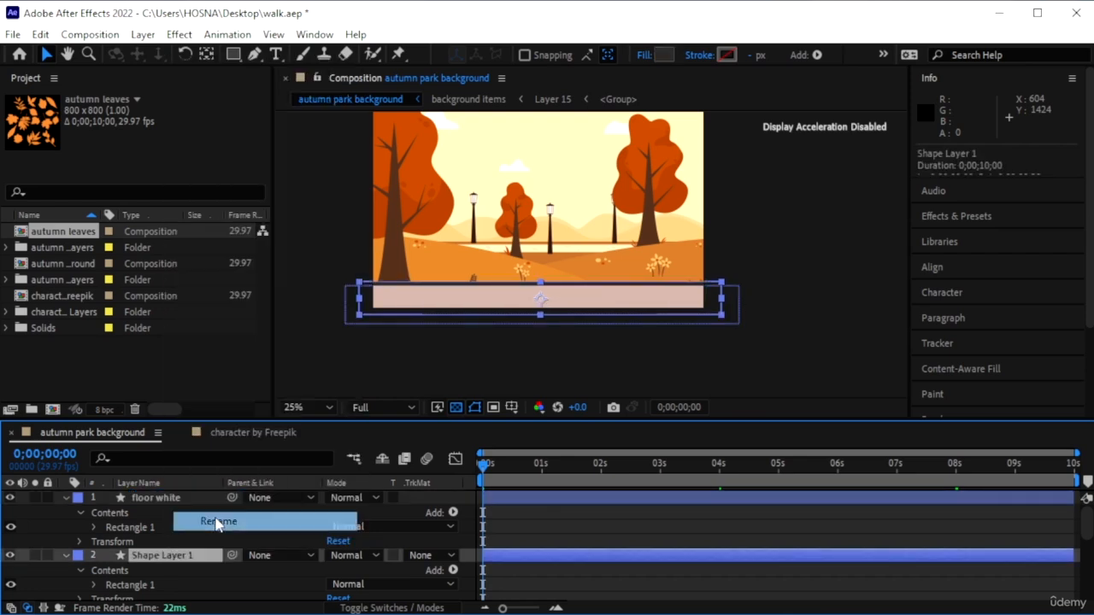
type("back floo")
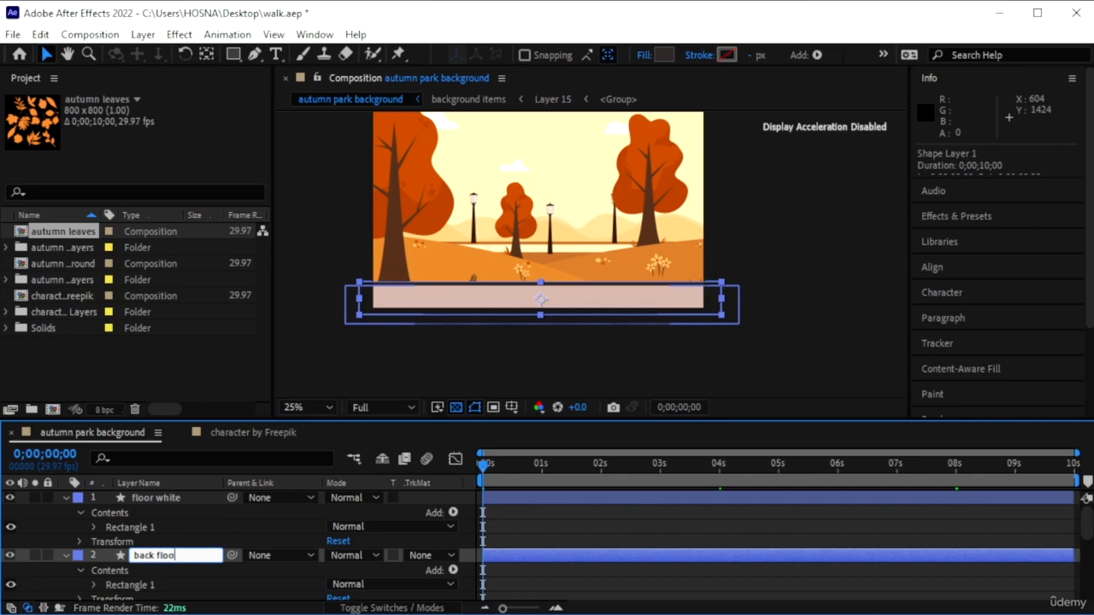
type("r")
key("Return")
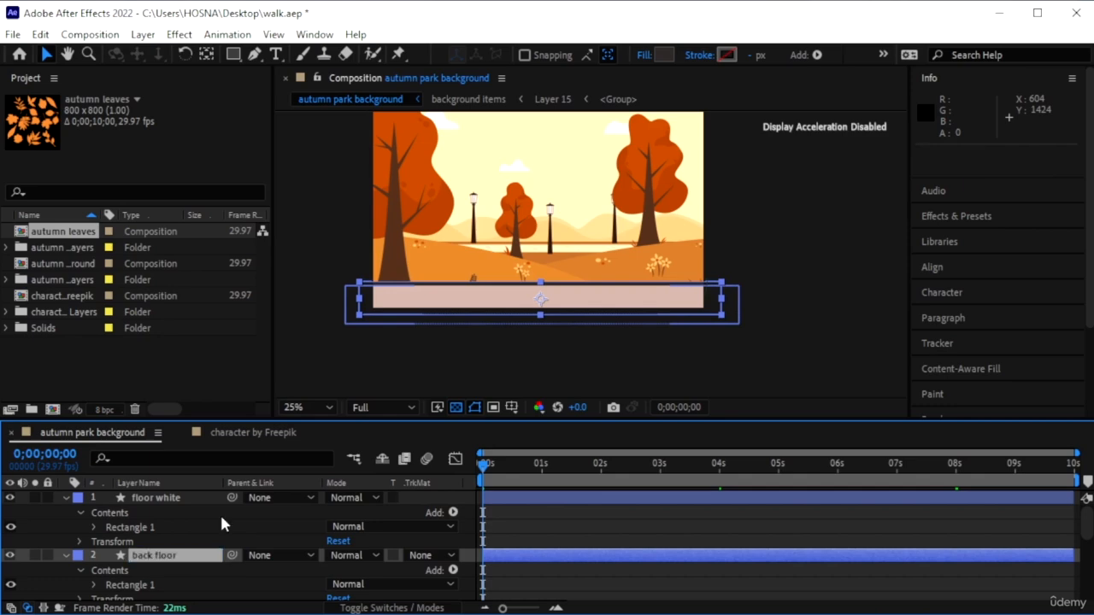
left_click(66, 497)
left_click(66, 512)
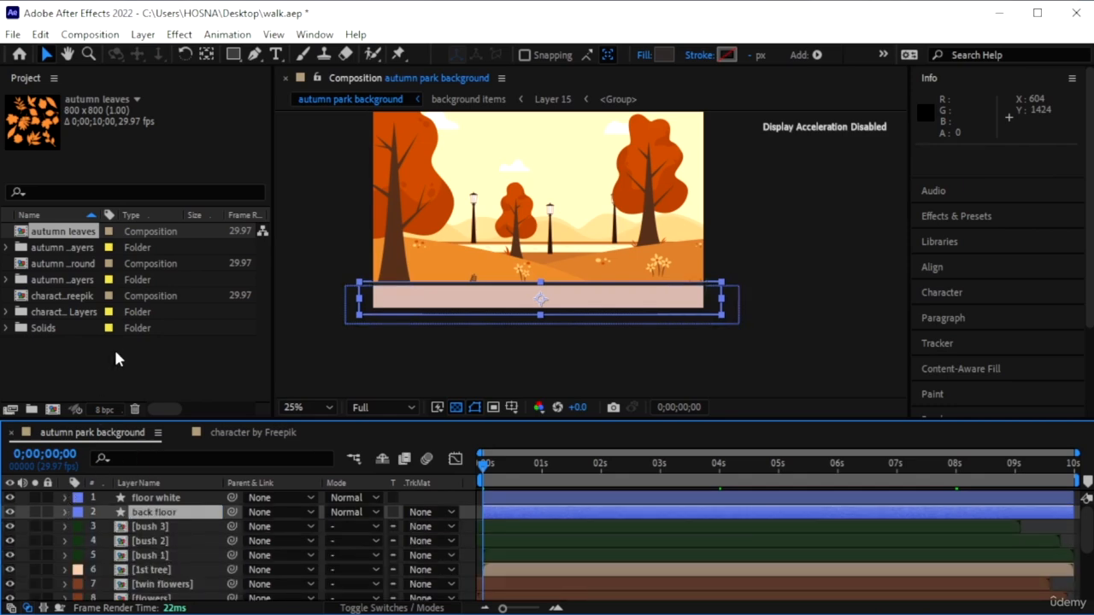
- Create a new 1920 × 1080 px, ten-second composition named scene
left_click(118, 359)
left_click(52, 409)
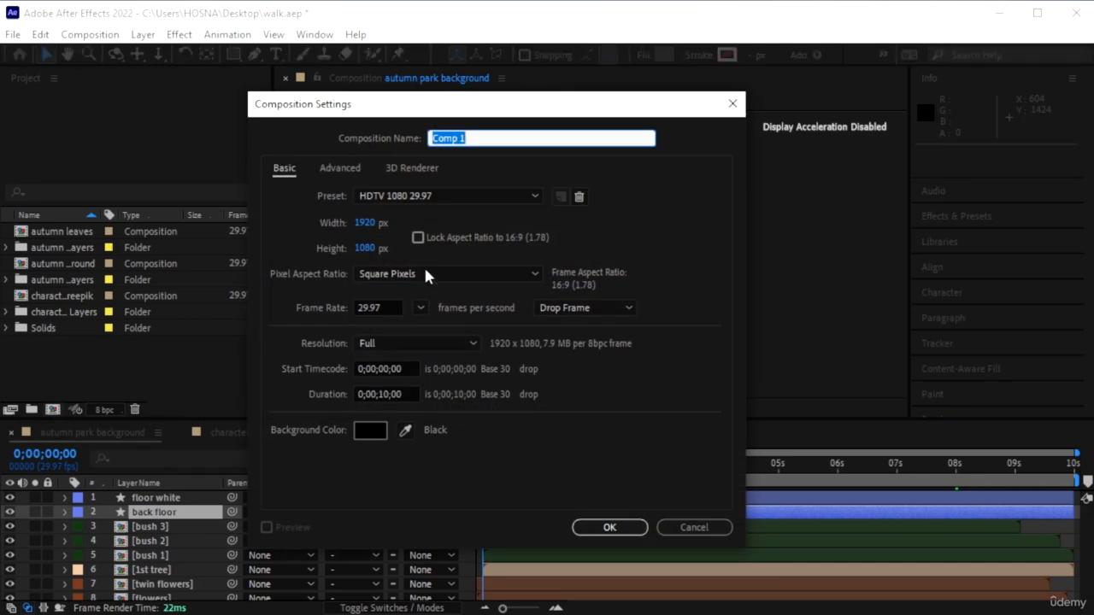
type("scene")
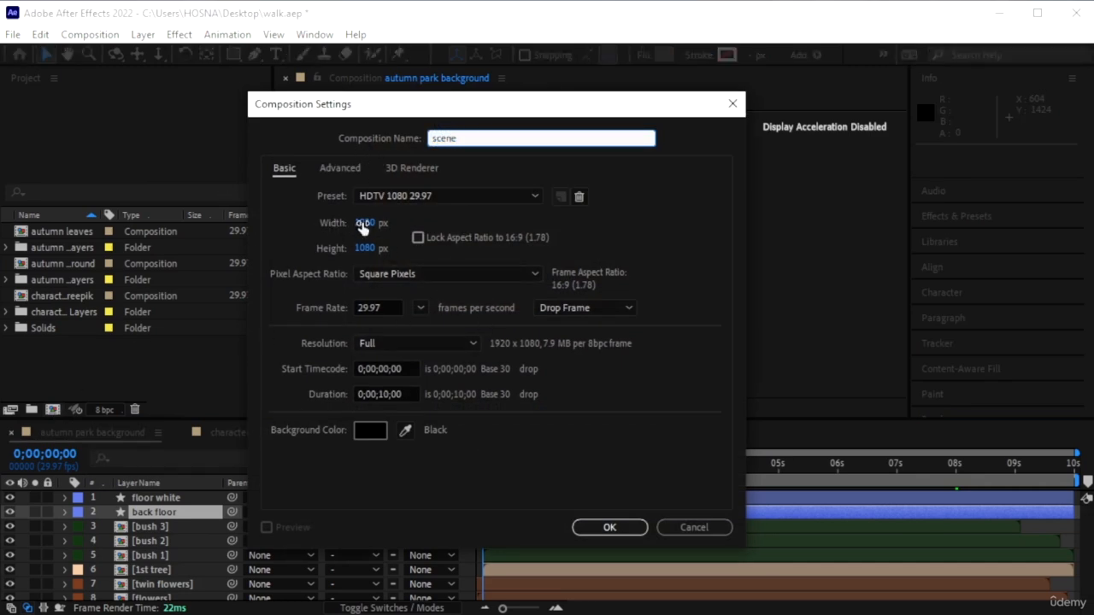
left_click(610, 527)
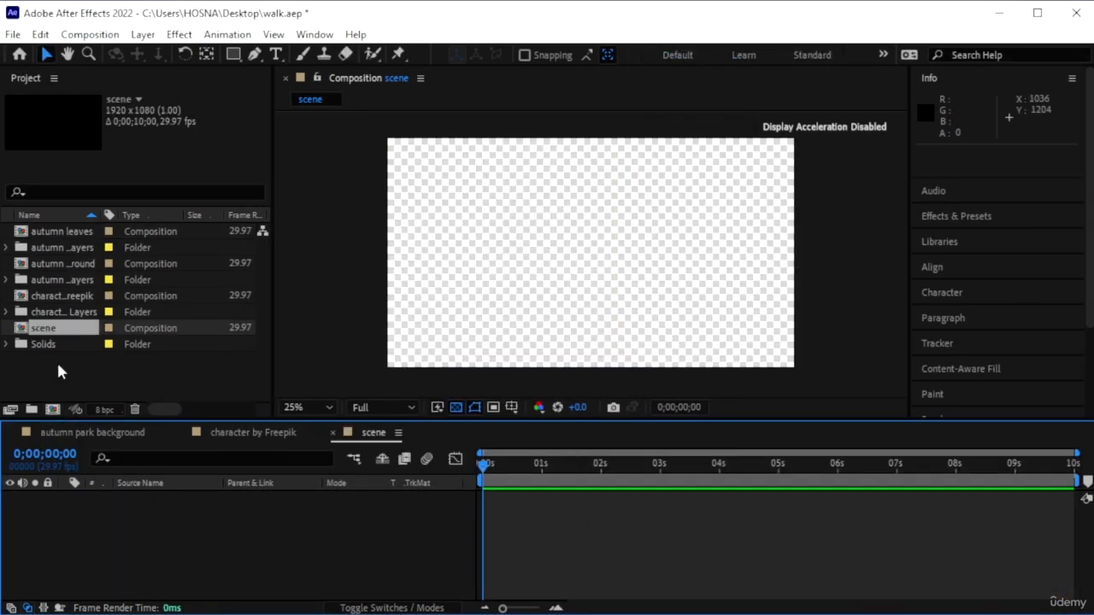
- Add the autumn park background composition as a layer in scene, starting at 0 seconds
left_click(56, 296)
left_click(59, 265)
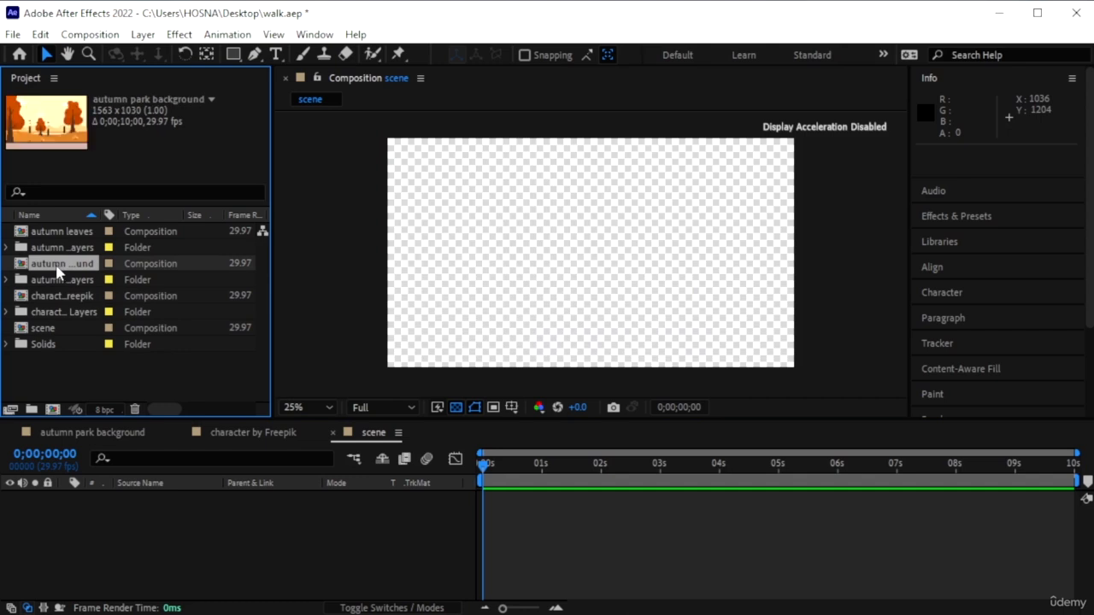
left_click_drag(53, 269, 489, 485)
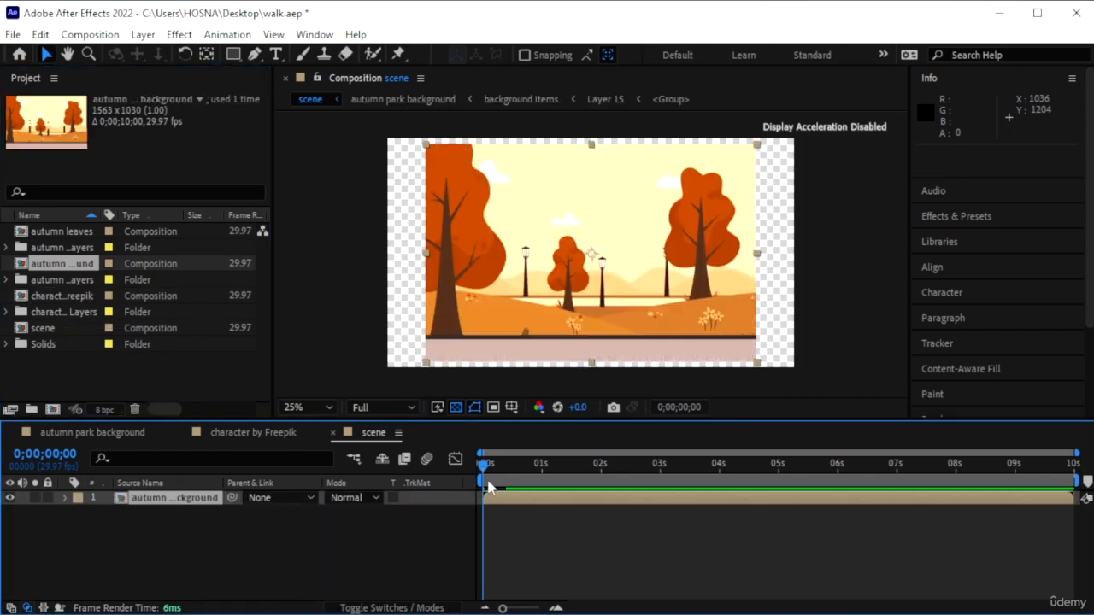
- Scale the autumn park background layer down to 86%
key("s")
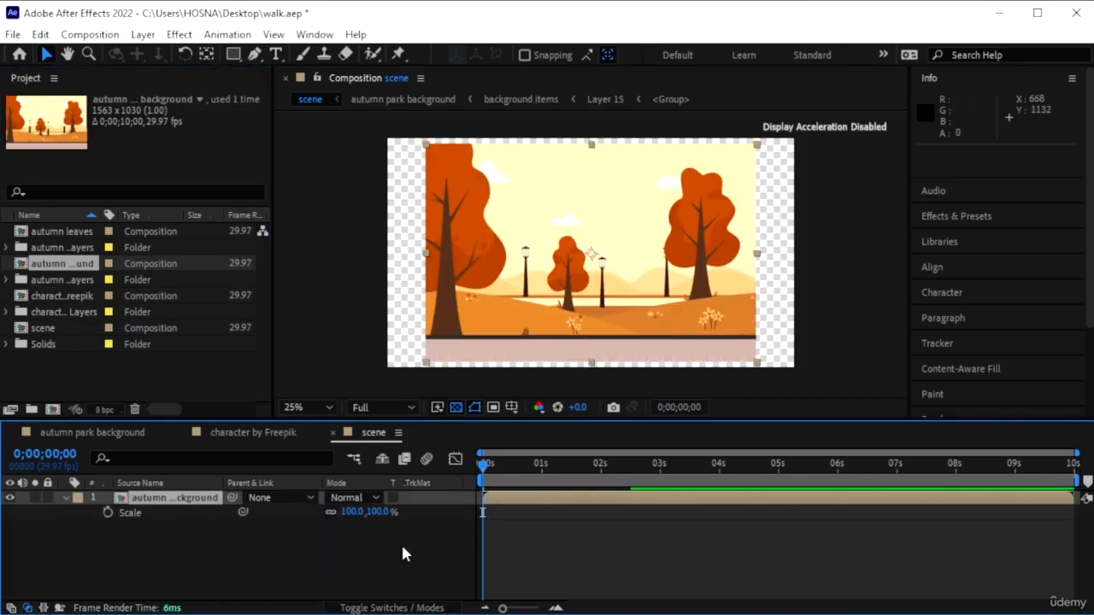
left_click_drag(382, 512, 171, 502)
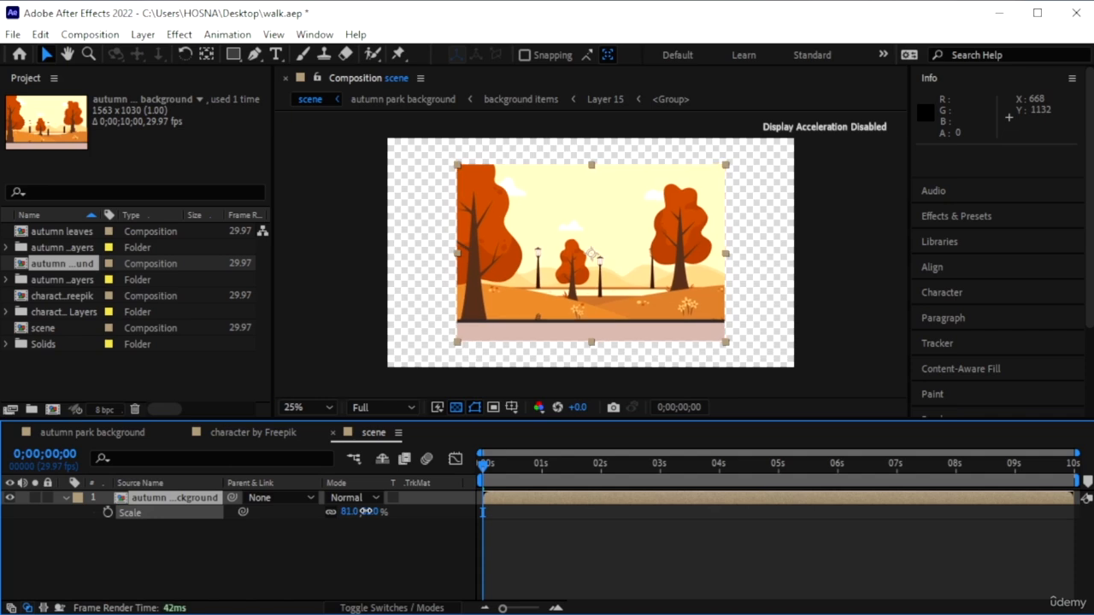
left_click(171, 502)
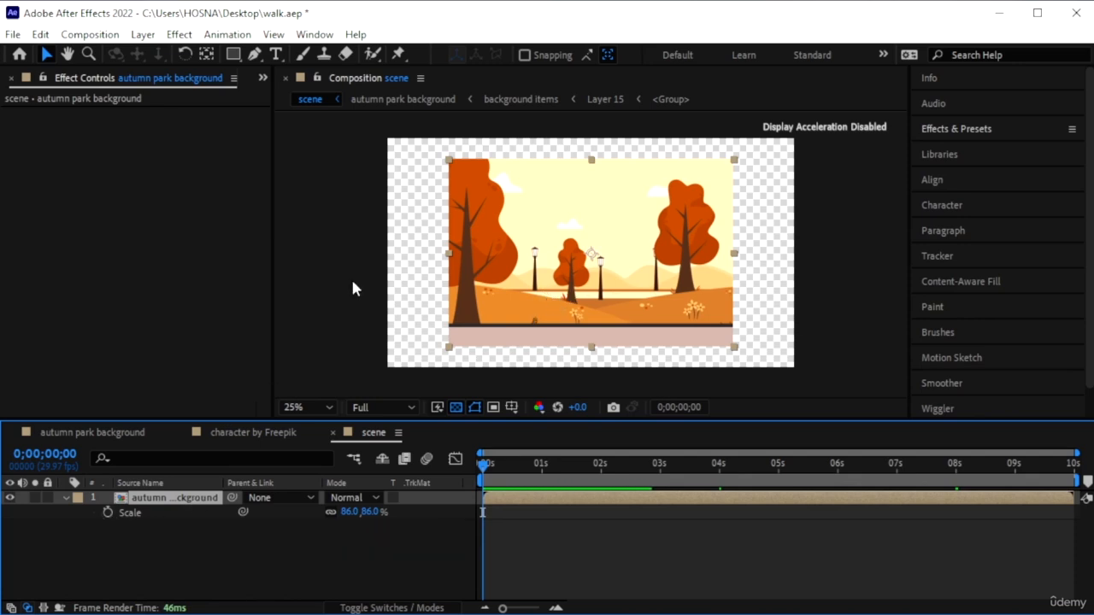
- Set the scene composition's width to 1080 px to make it square
key("ctrl+k")
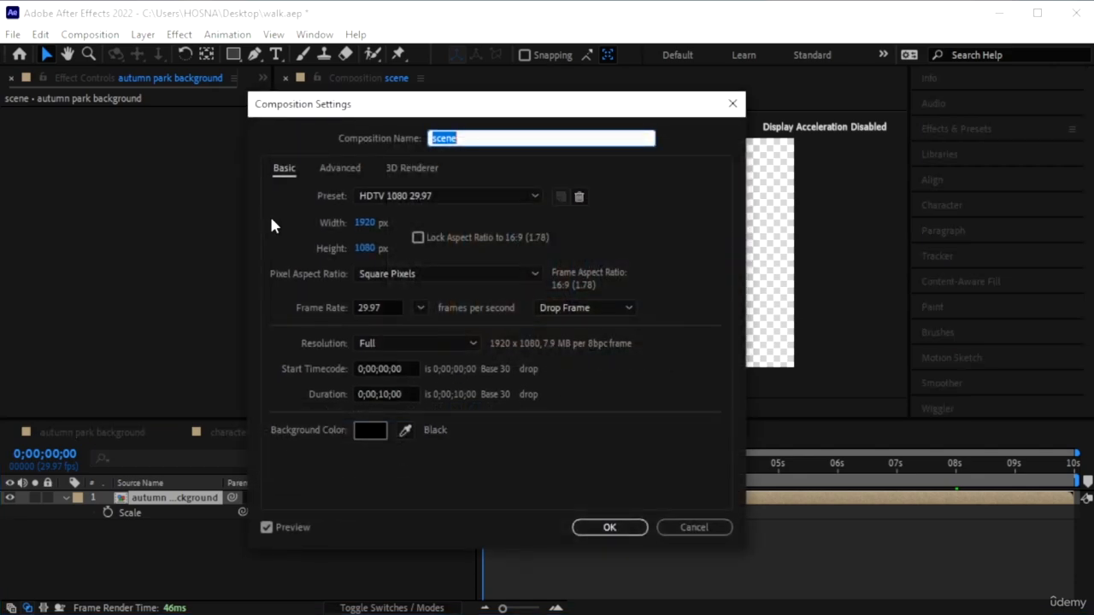
left_click(367, 223)
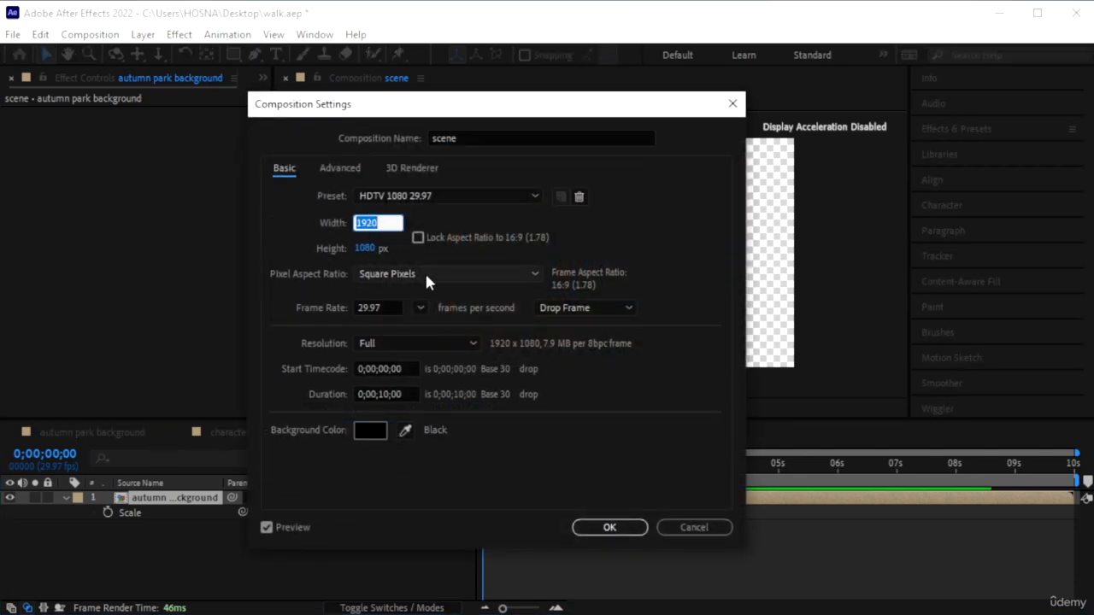
type("1080")
key("Return")
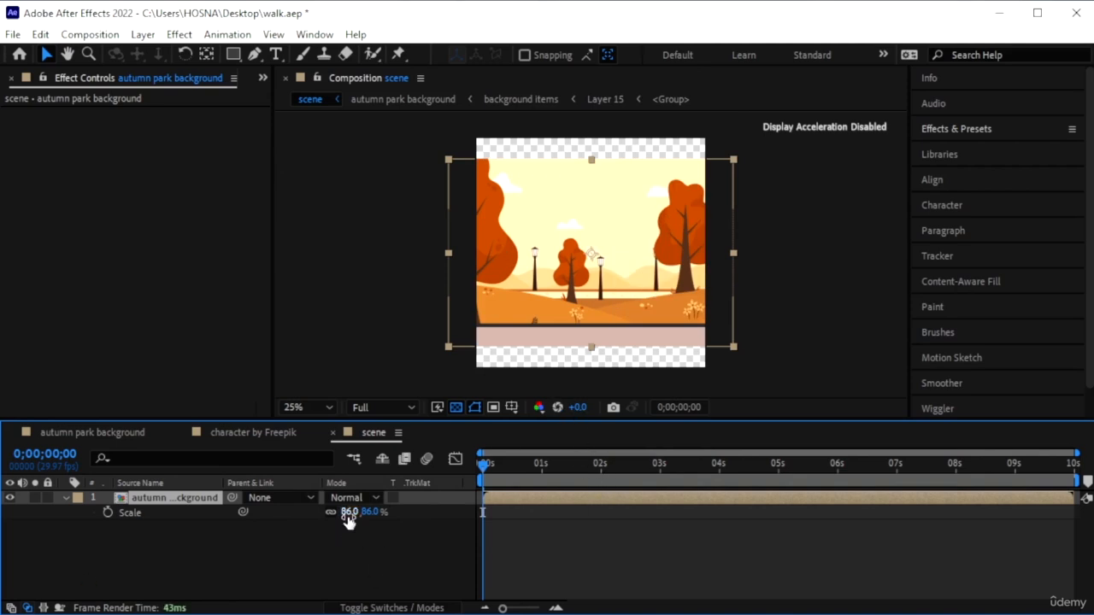
- Scale the autumn park background up to 118% and shift it horizontally to position 899, 540
left_click_drag(349, 518, 371, 512)
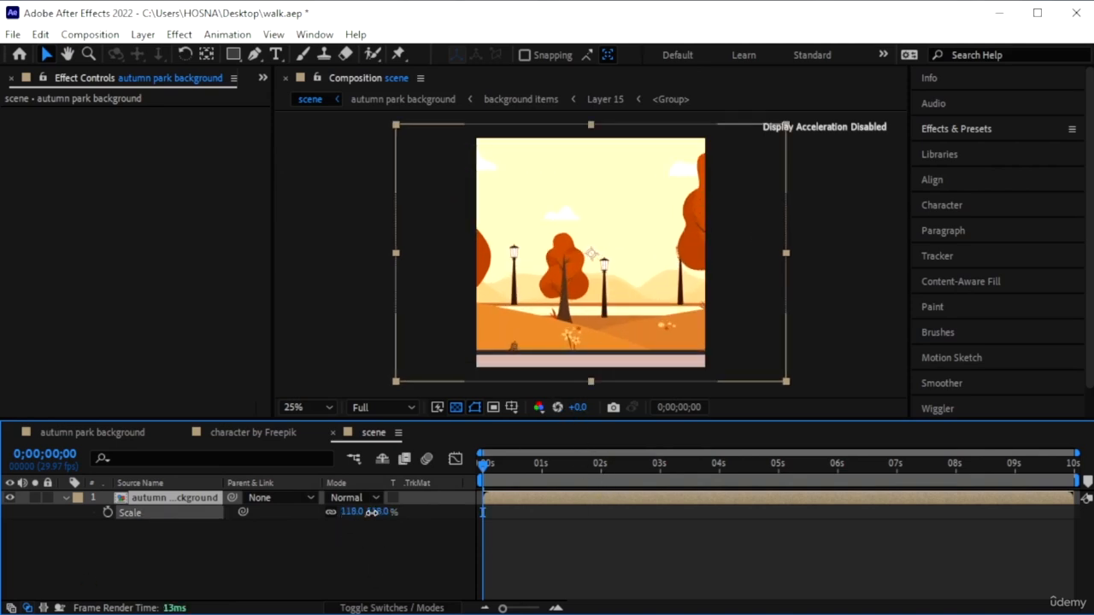
key("p")
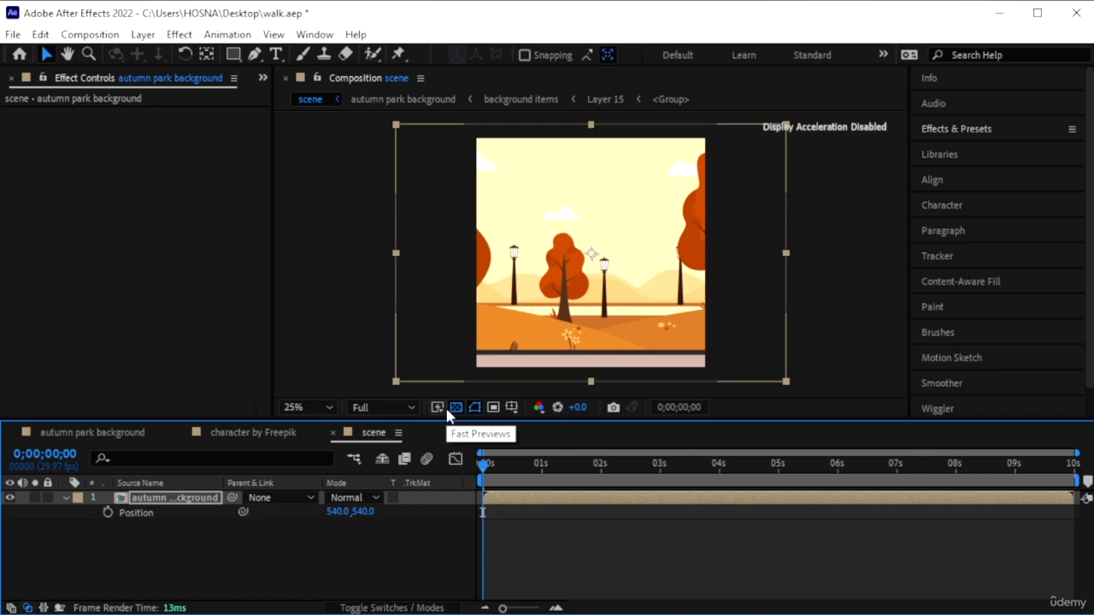
left_click_drag(335, 511, 632, 508)
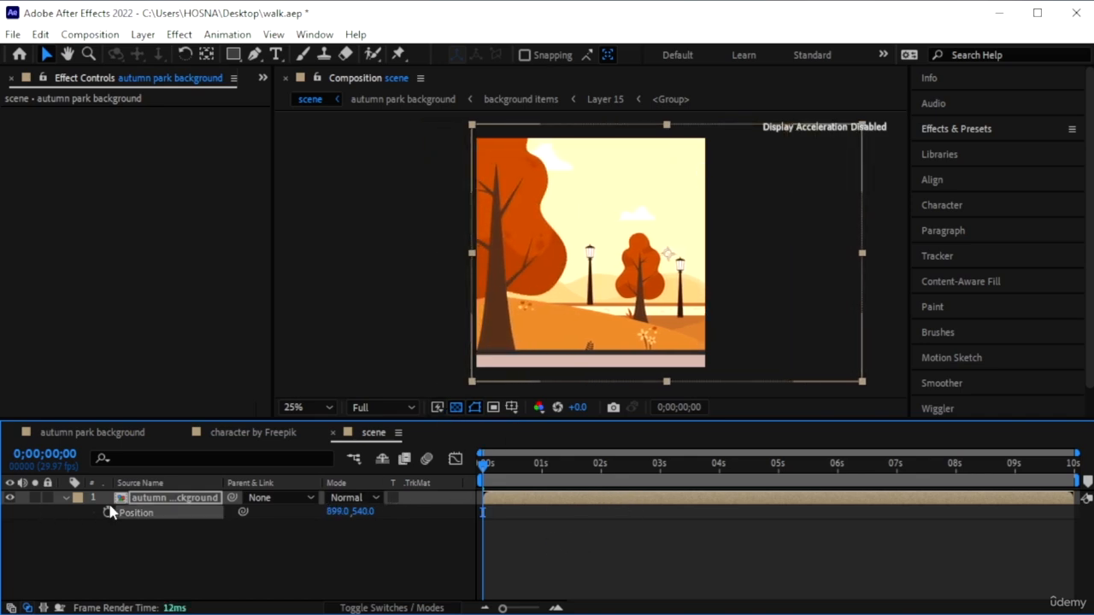
- Keyframe the background's Position at 899, 540 at the start and at 183, 540 at 0;00;02;01 to create a pan
left_click_drag(484, 473, 605, 496)
left_click_drag(343, 515, 27, 500)
left_click_drag(345, 516, 76, 593)
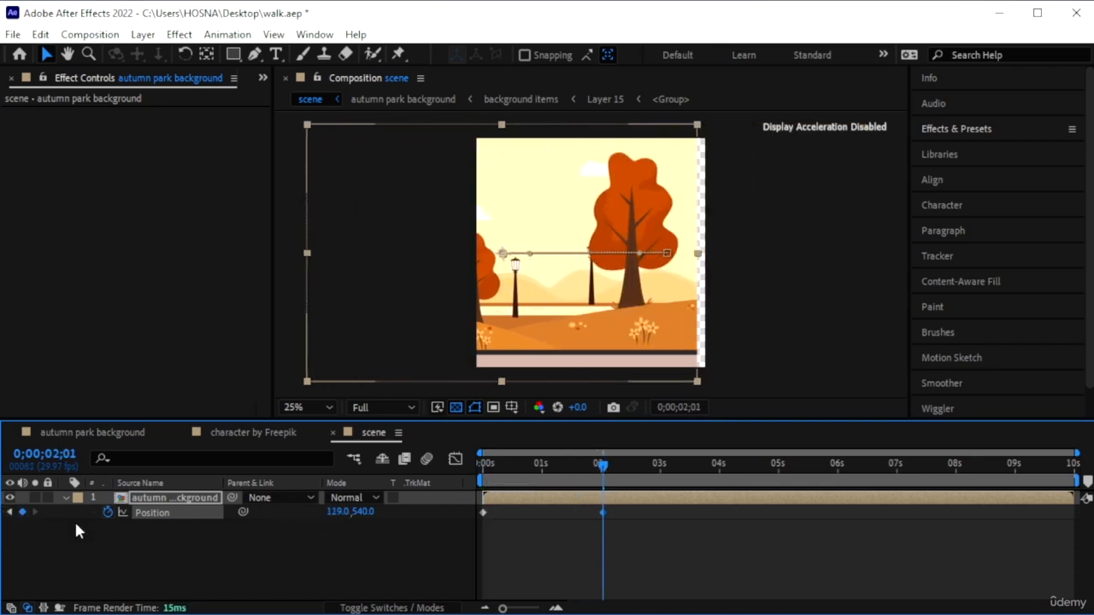
left_click_drag(325, 518, 402, 516)
- Preview the background pan from the start and slow it by moving the ending Position keyframe to about 5 seconds
key("Home")
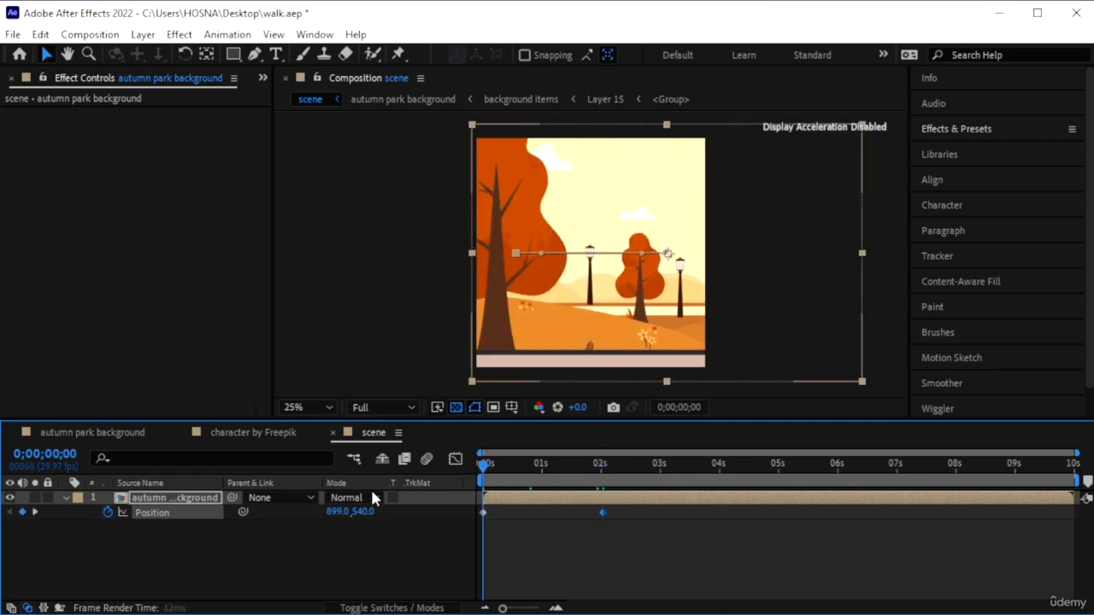
key("space")
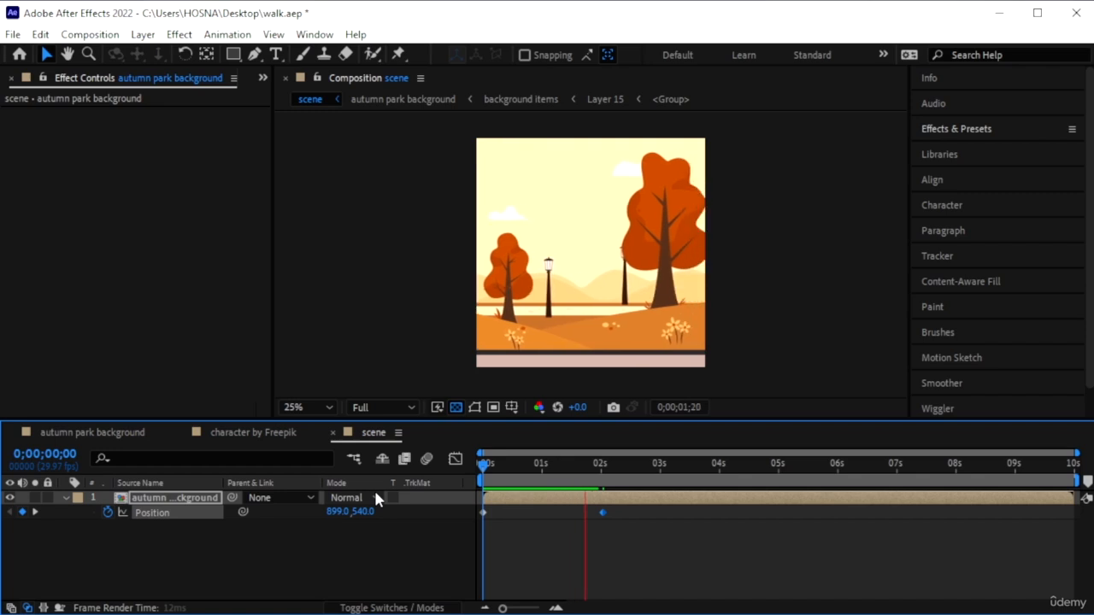
key("space")
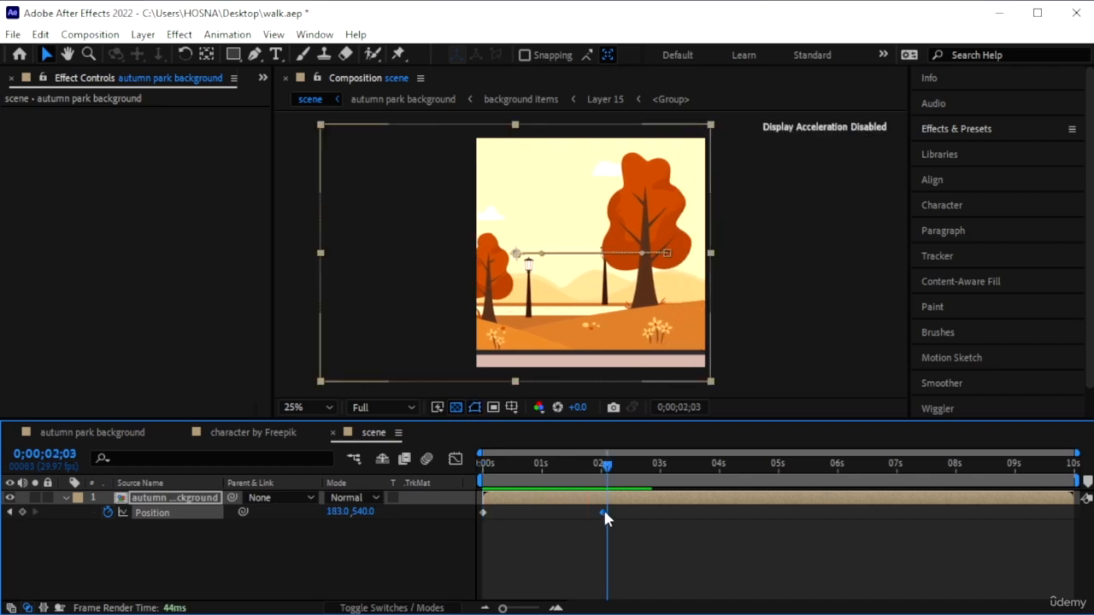
left_click_drag(604, 512, 776, 512)
left_click_drag(548, 464, 378, 459)
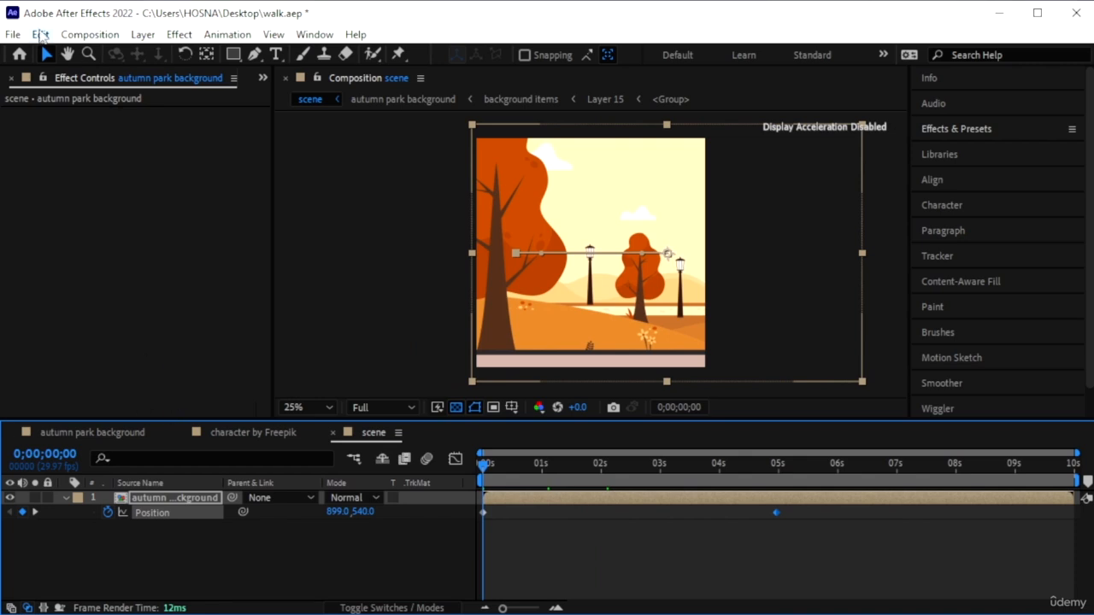
- Try placing the character by Freepik composition above the background in scene, and undo the placement
left_click(263, 77)
left_click(286, 92)
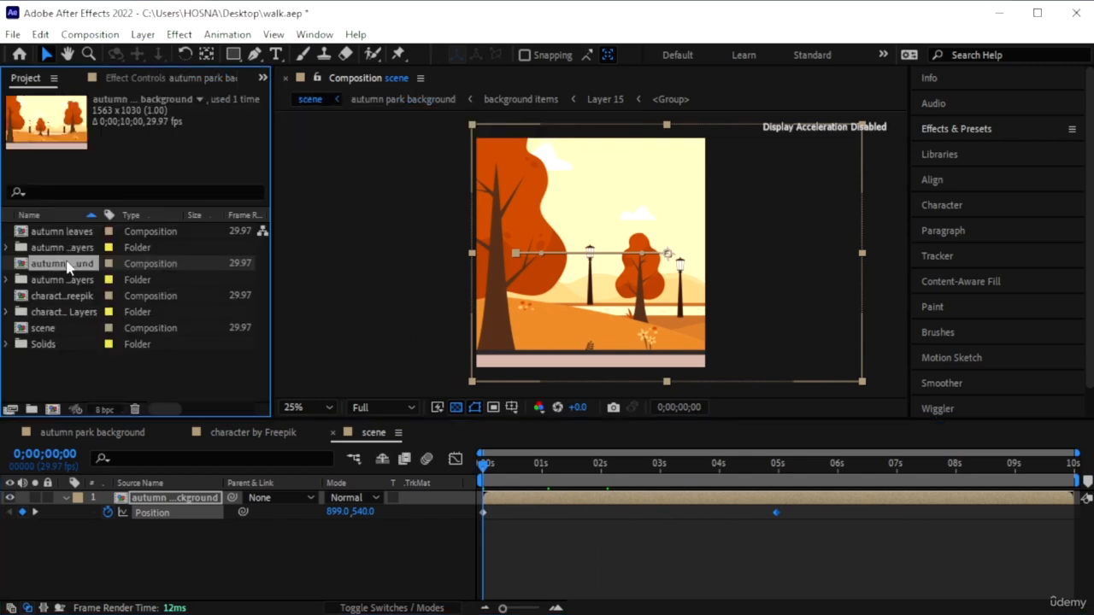
left_click(75, 296)
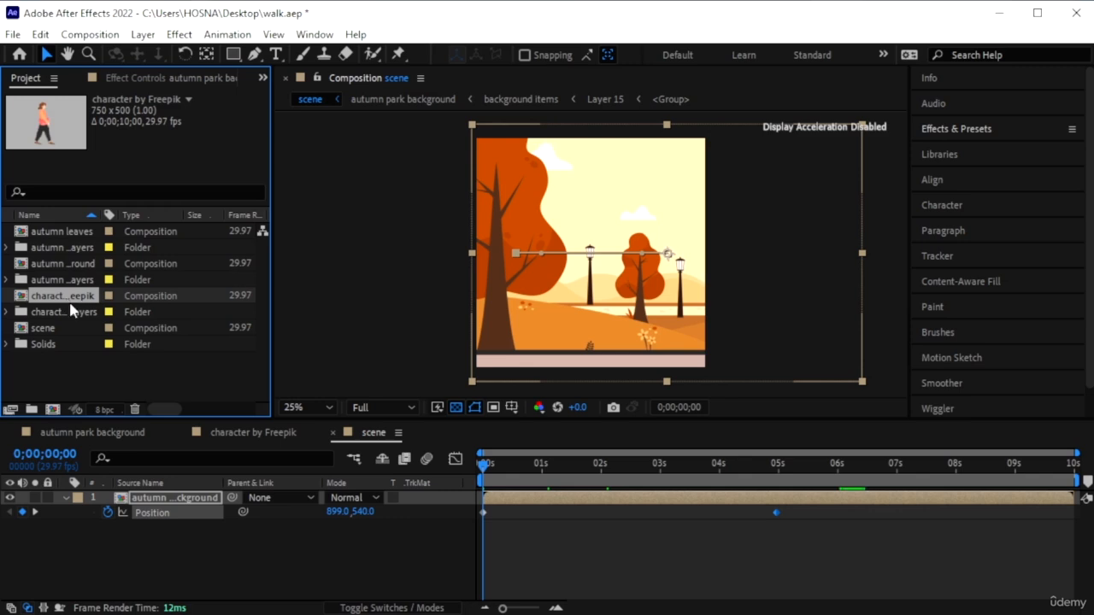
left_click_drag(72, 312, 163, 511)
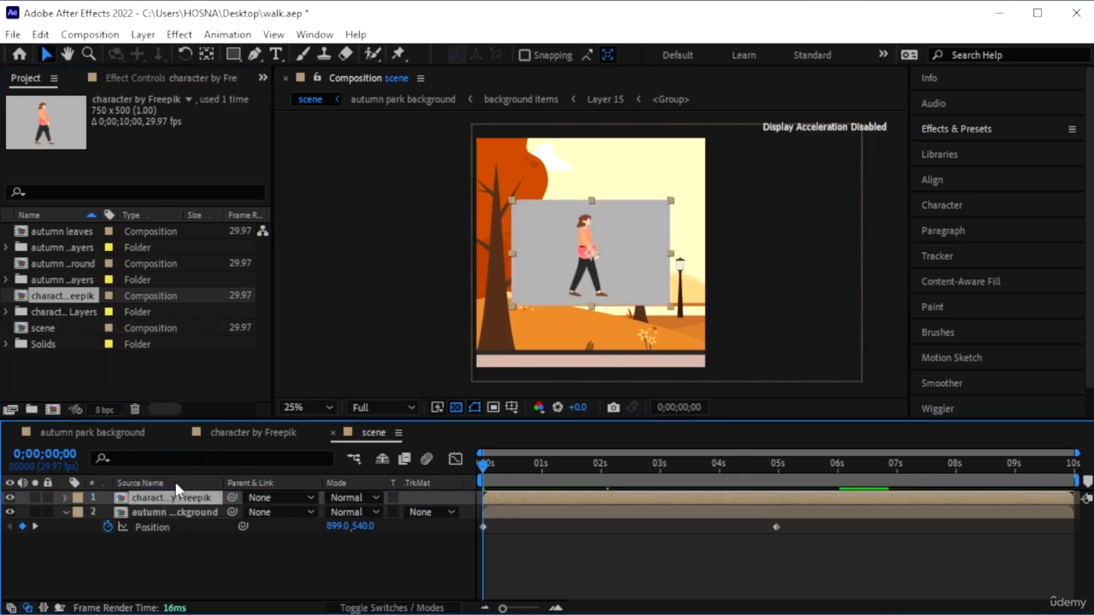
key("ctrl+z")
- In the character by Freepik composition, unlock and delete the Light Gray Solid 1 background layer
left_click(248, 433)
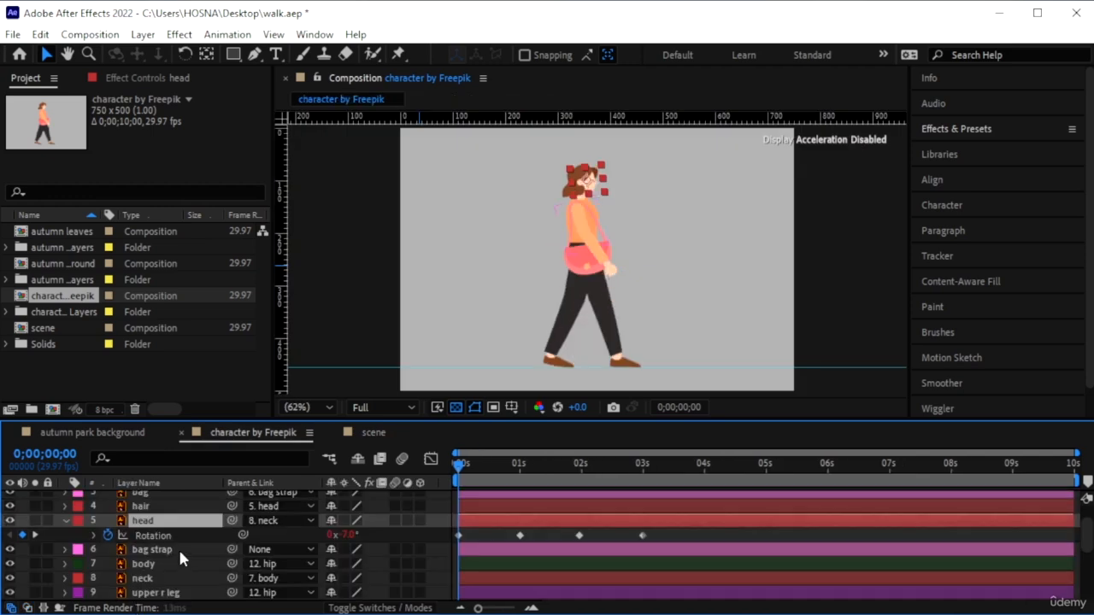
scroll(178, 549, "down", 3)
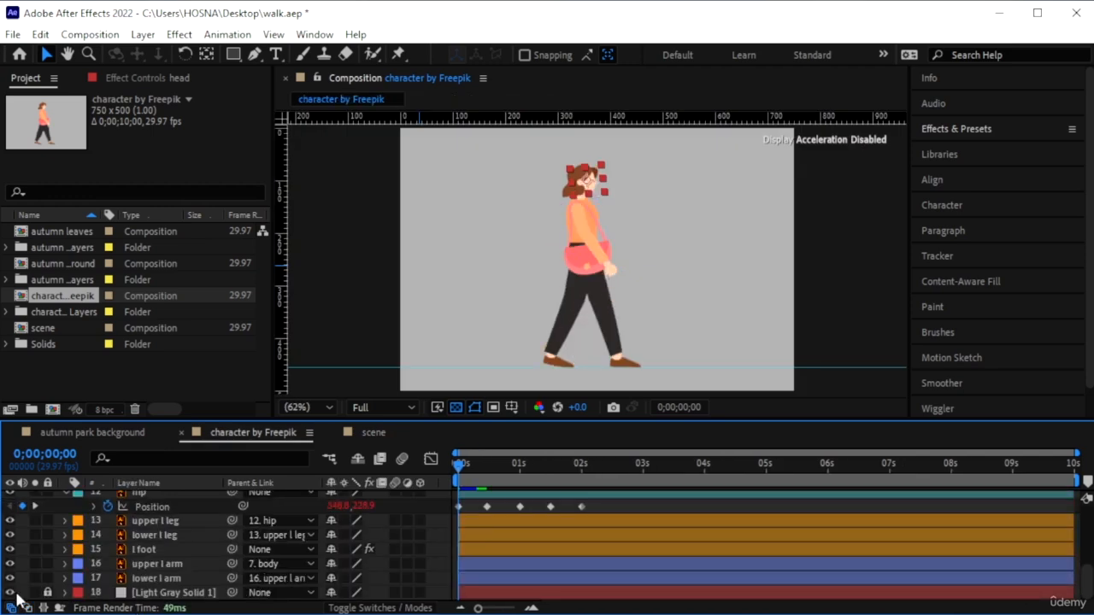
left_click(136, 594)
key("Delete")
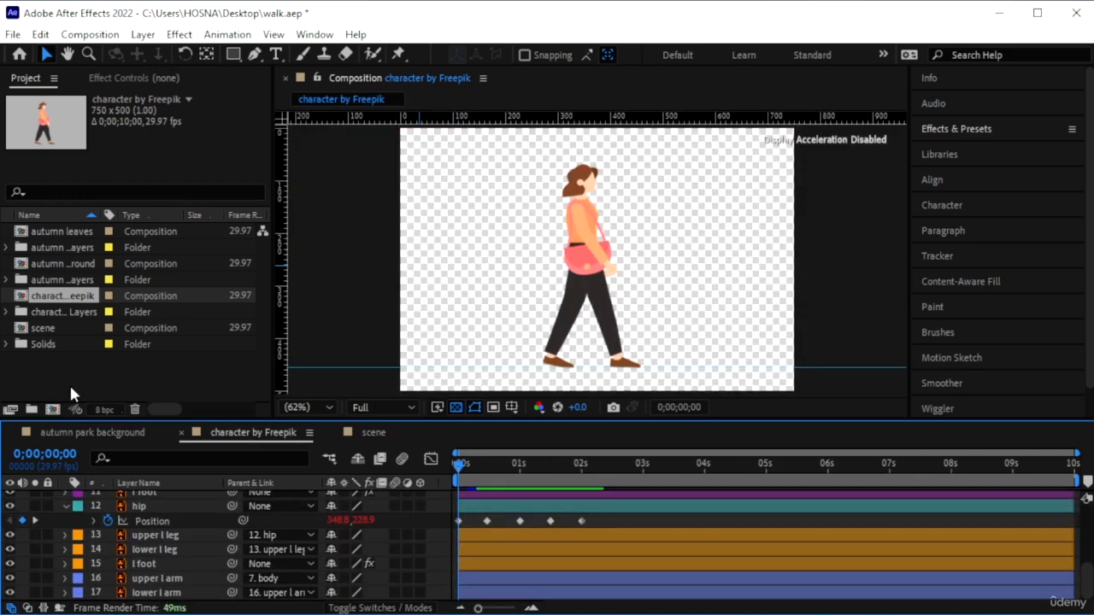
- Return to the scene composition and close the autumn park background and character by Freepik timelines
left_click(132, 433)
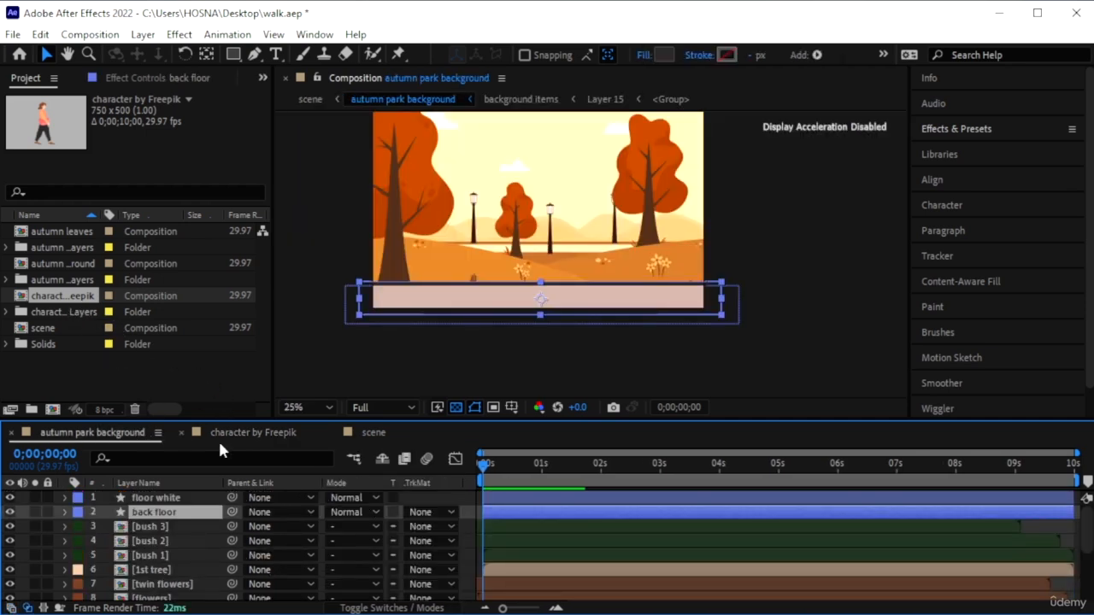
left_click(369, 432)
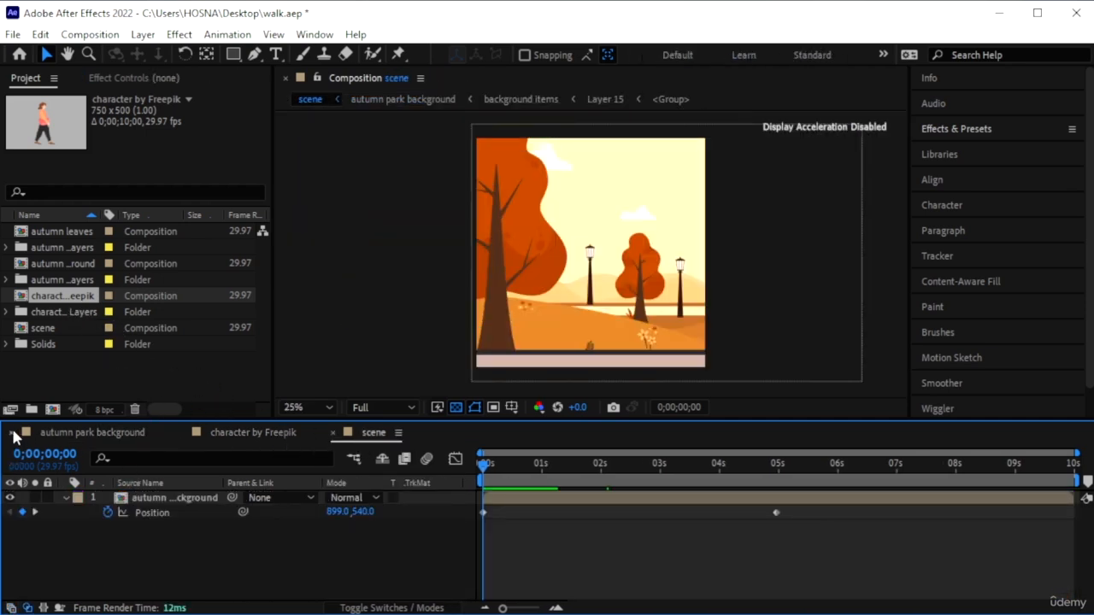
left_click(13, 435)
left_click(11, 434)
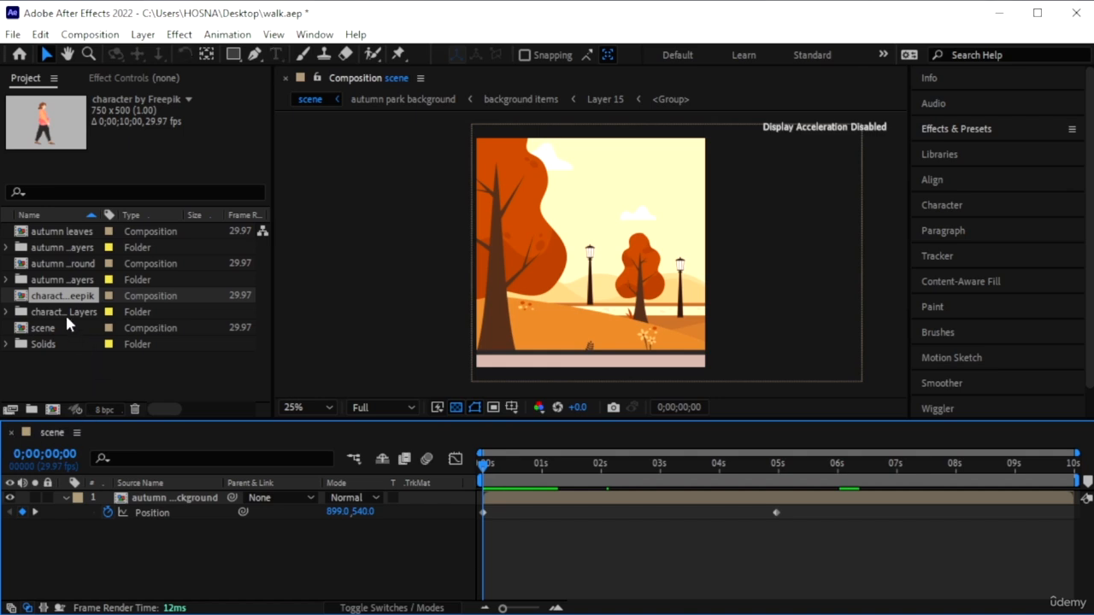
- Add the character by Freepik composition above the background in scene, scaled to 141% and standing at the left end of the path
left_click_drag(69, 297, 154, 493)
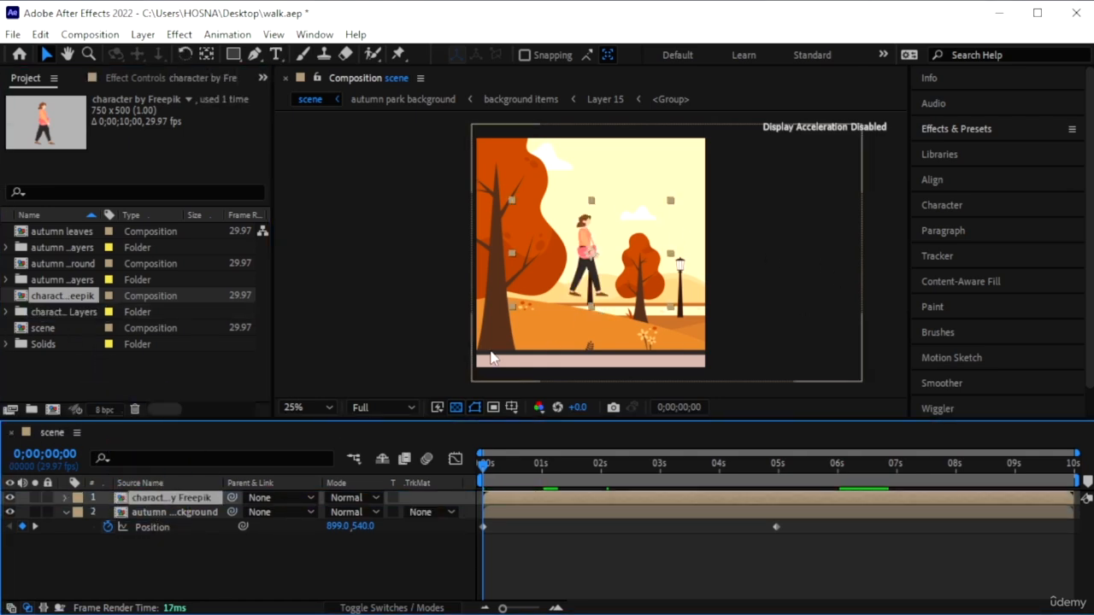
key("s")
left_click_drag(351, 511, 392, 511)
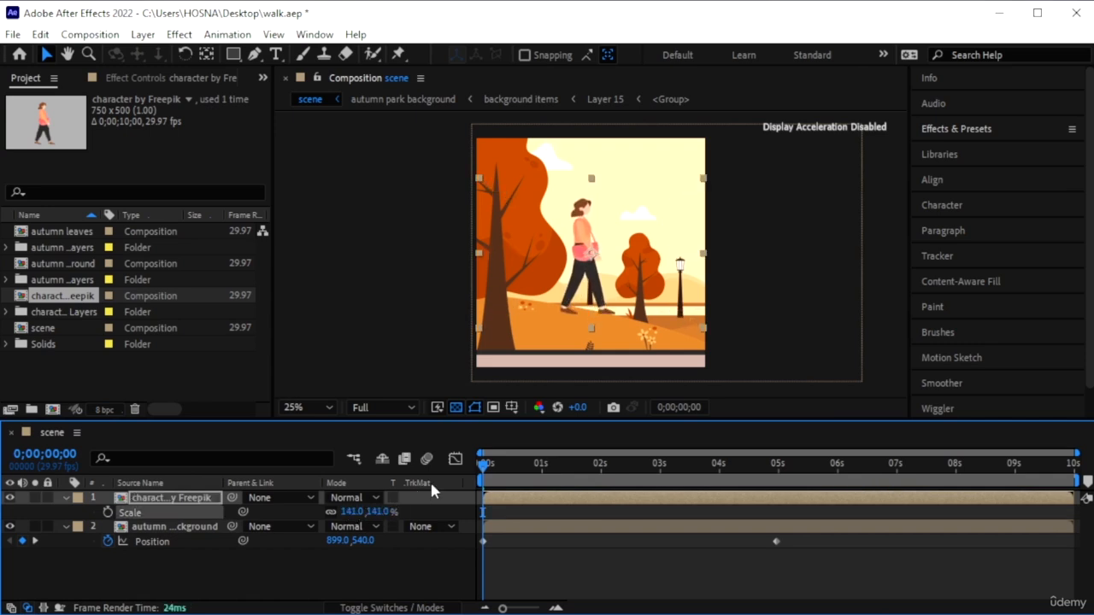
left_click_drag(588, 254, 530, 306)
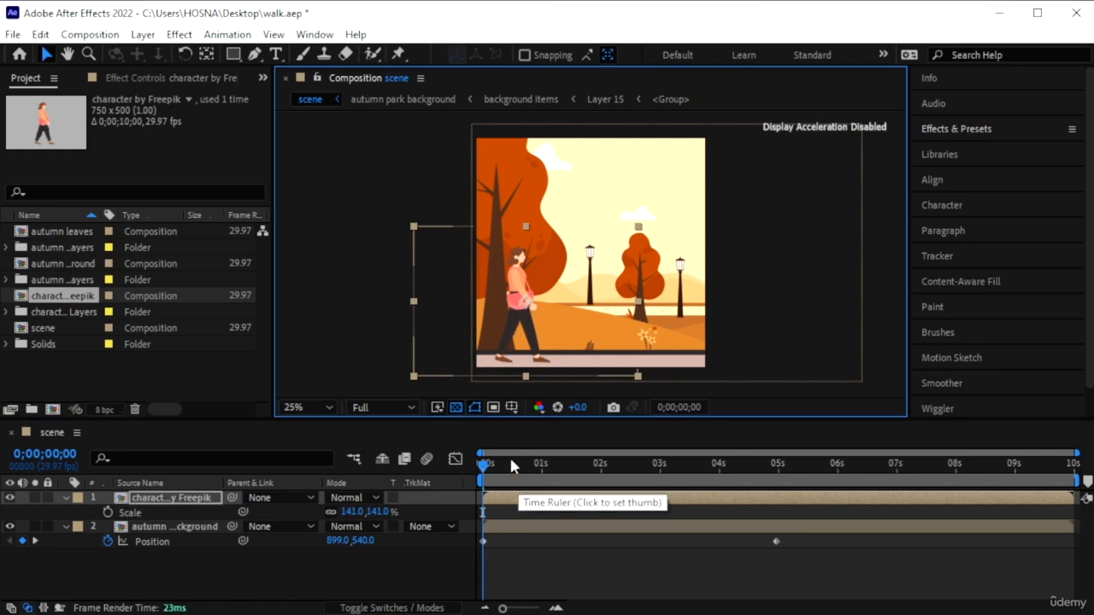
- Animate the character's Position from a keyframe at the start to X 840 at 0;00;04;28
key("p")
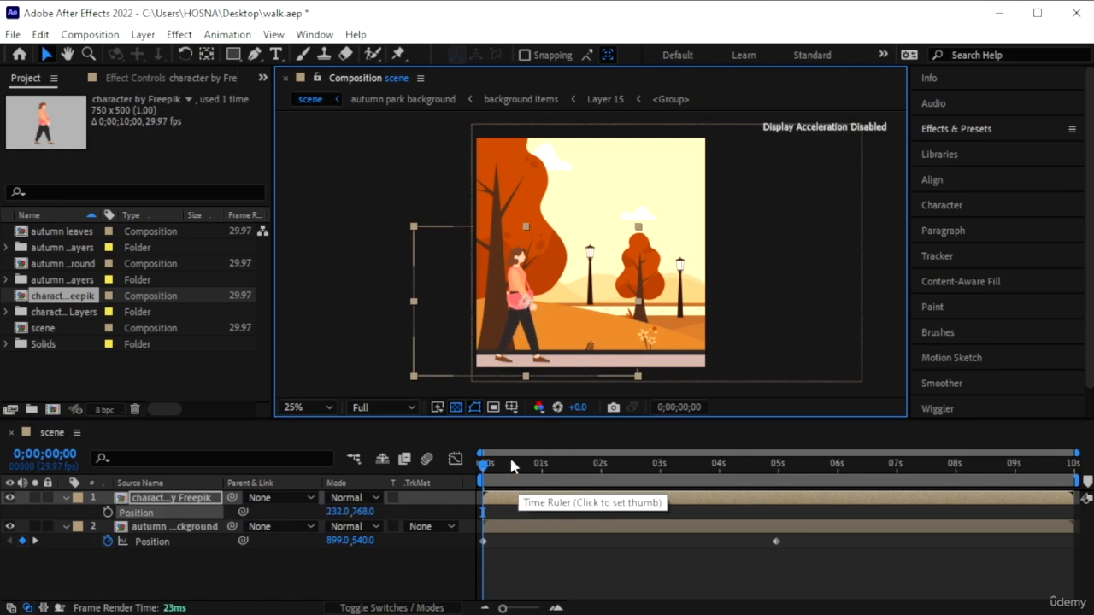
left_click(109, 512)
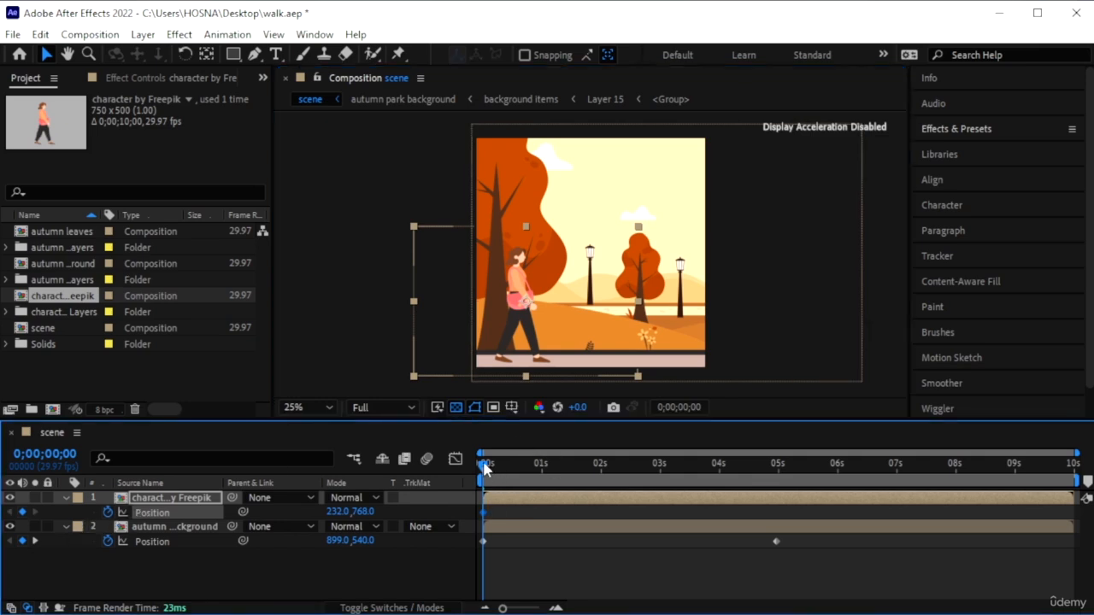
left_click_drag(485, 465, 776, 466)
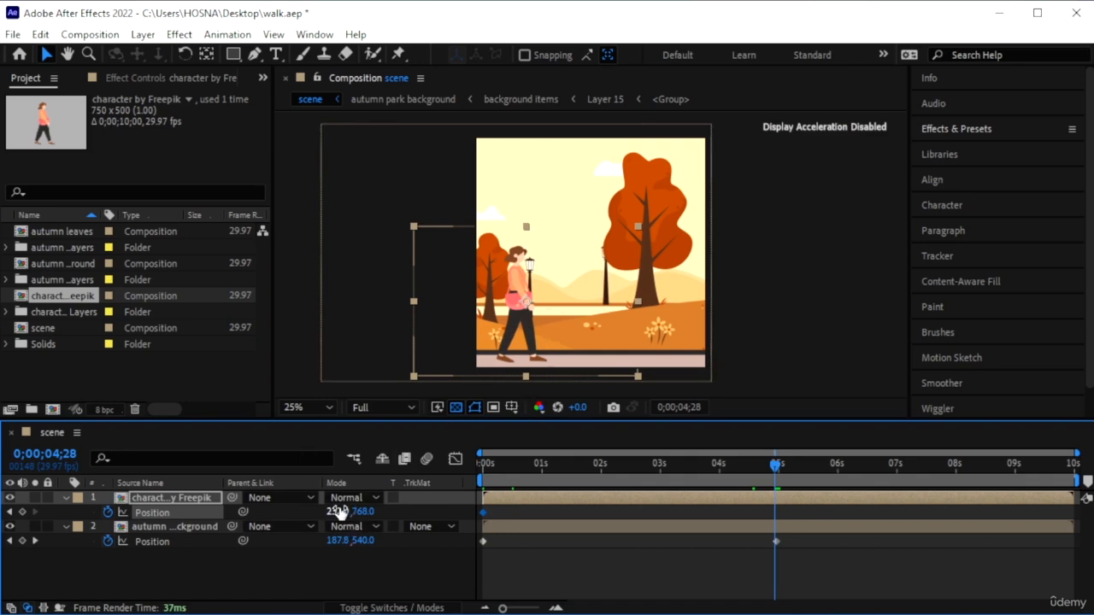
left_click_drag(339, 512, 850, 505)
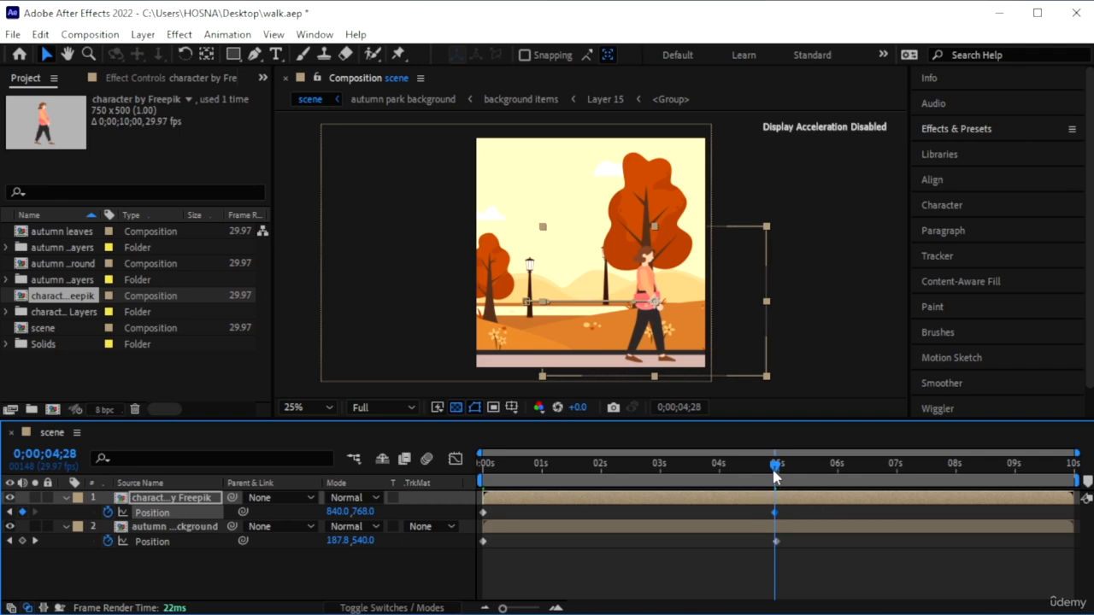
- Preview the walk and slow the background pan by moving its ending Position keyframe to about 8 seconds
key("Home")
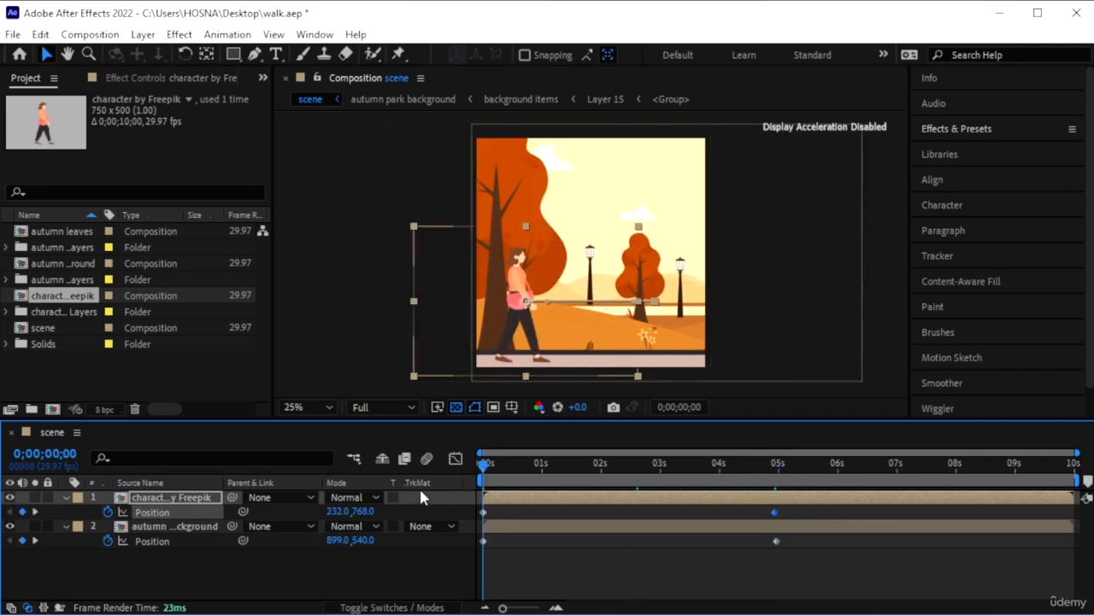
key("space")
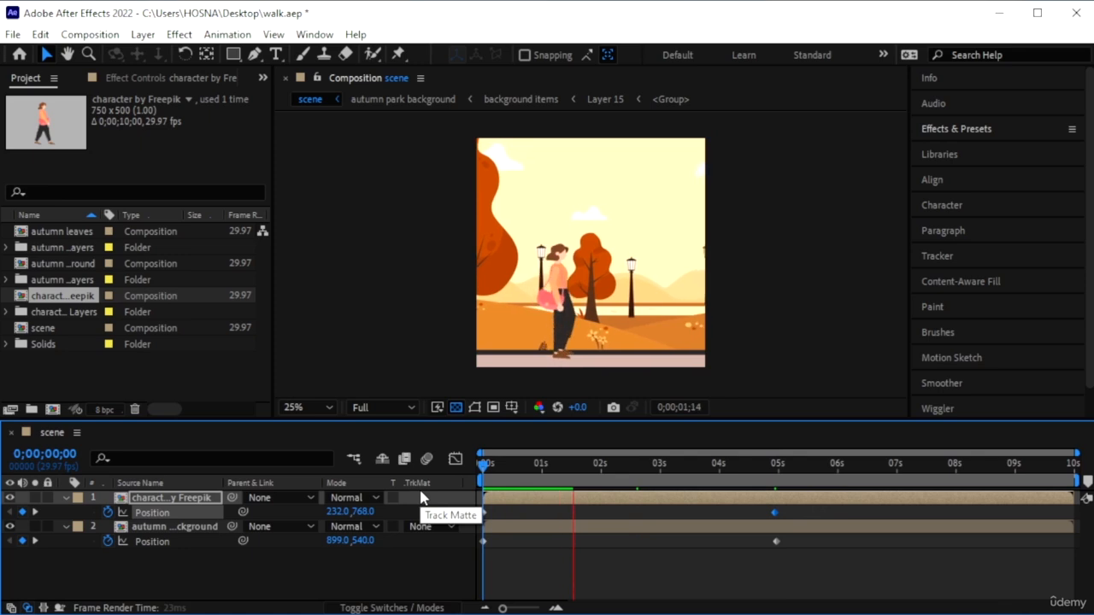
key("space")
key("space")
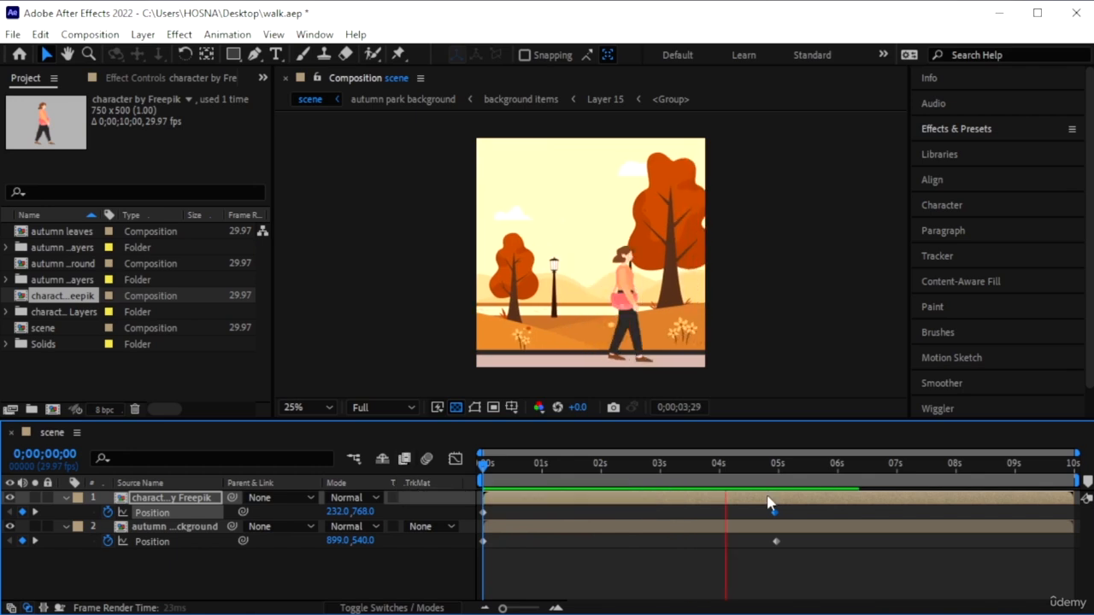
left_click_drag(776, 541, 896, 536)
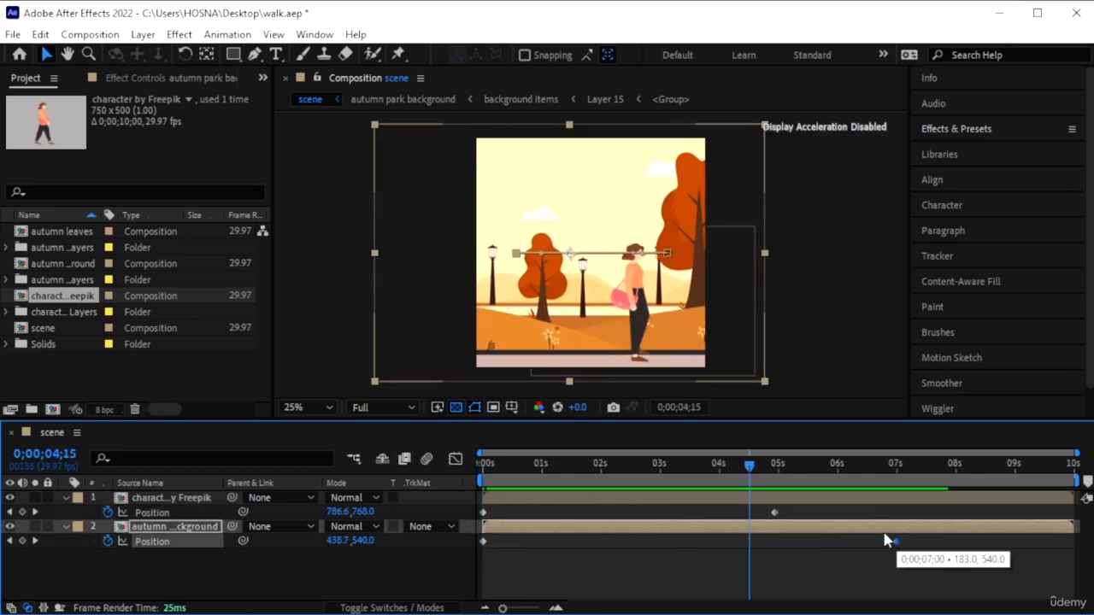
key("Home")
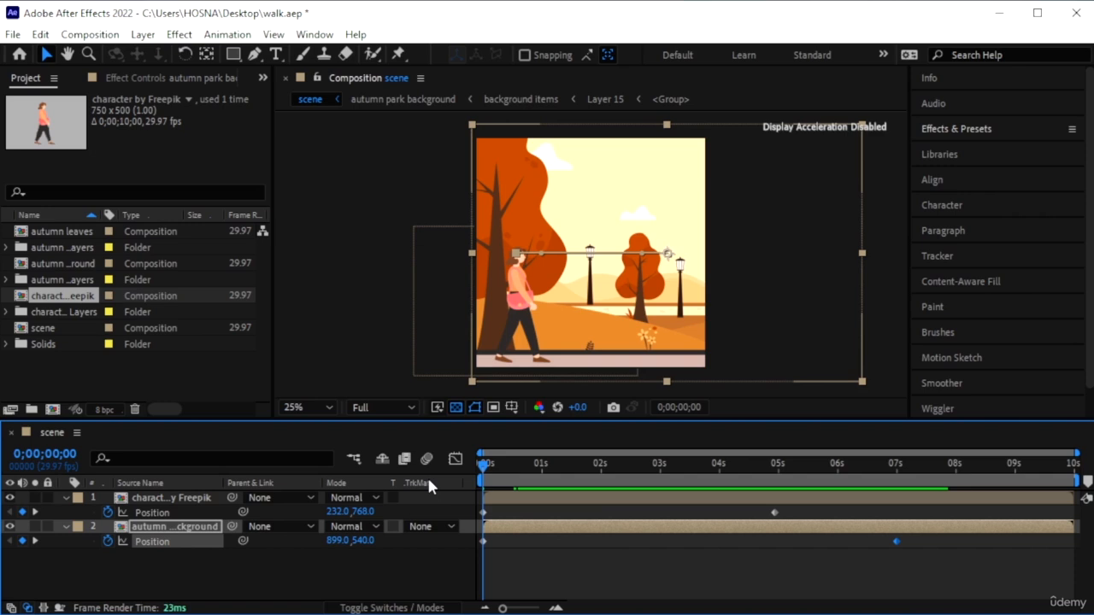
key("space")
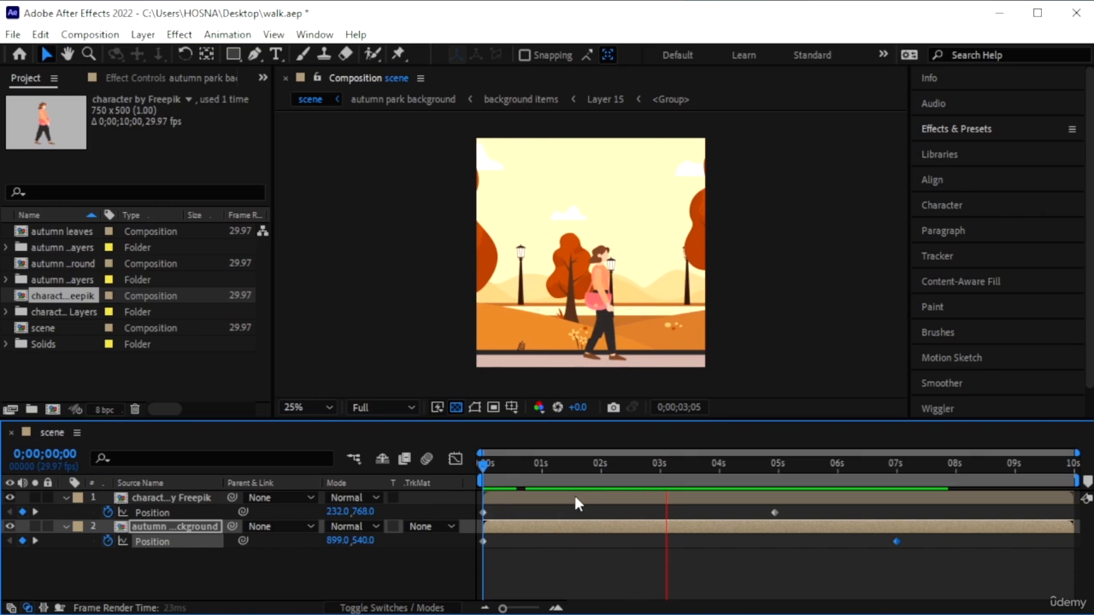
left_click_drag(895, 541, 949, 541)
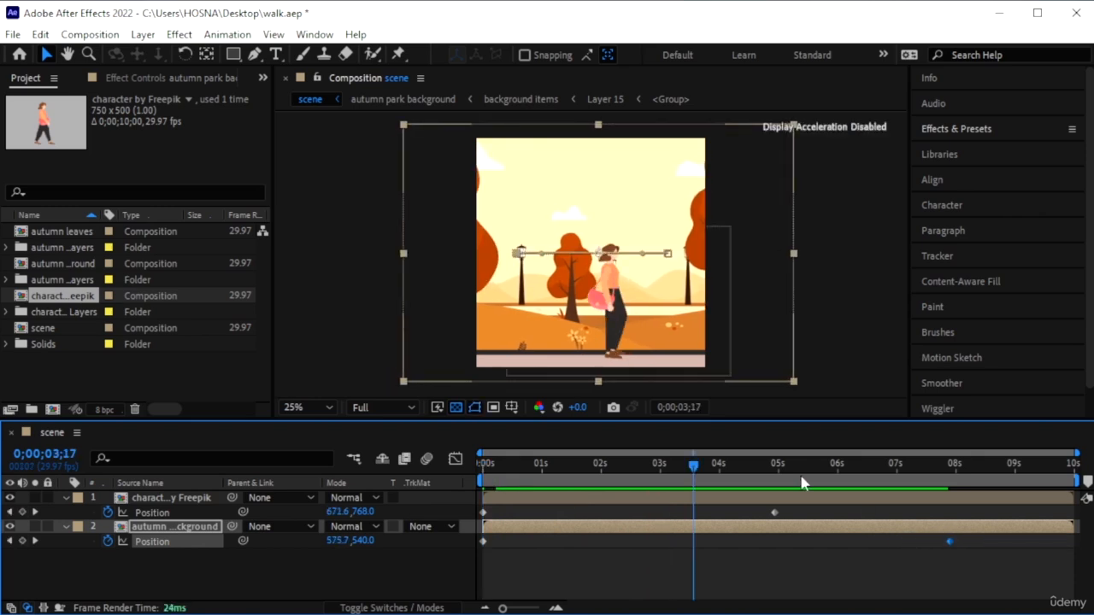
- Shift the character's ending Position keyframe to 0;00;05;10 with X 1371, beyond the frame's right edge, and preview the scene before and after
left_click_drag(697, 476, 422, 485)
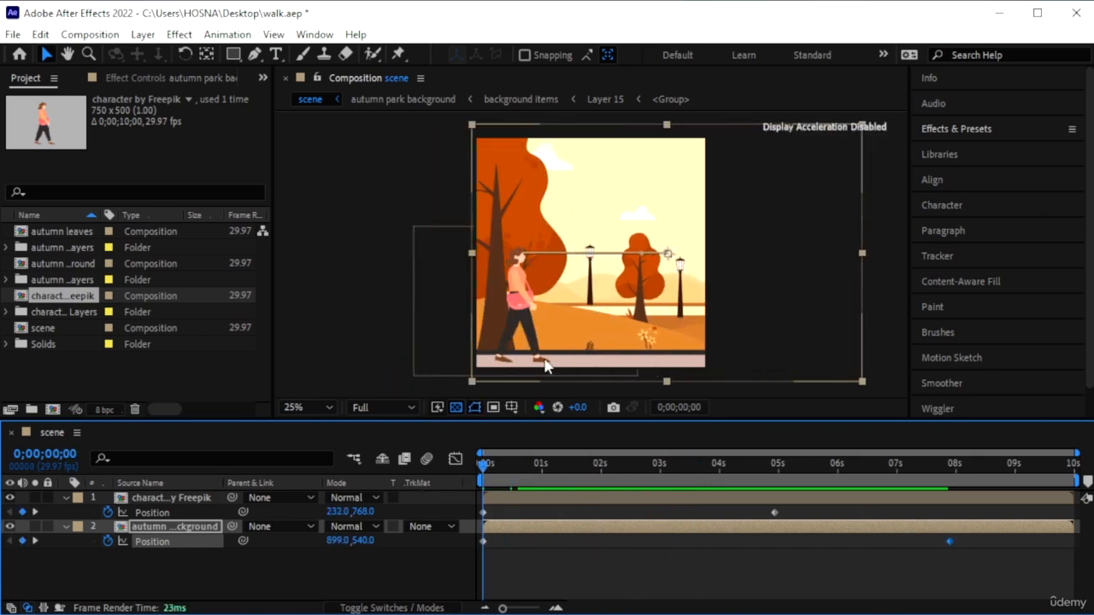
key("space")
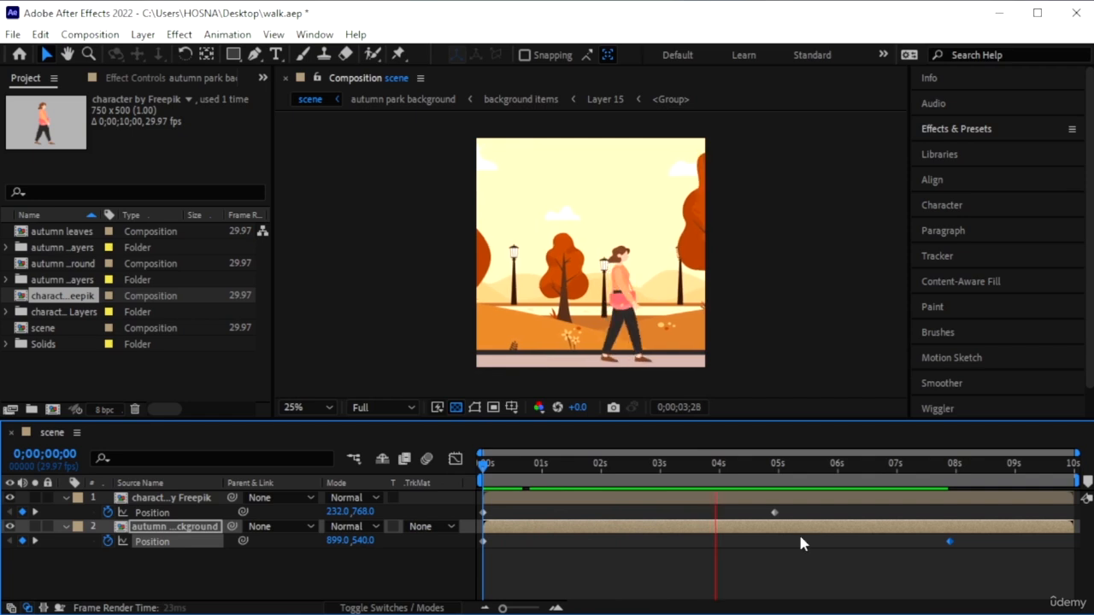
left_click(772, 513)
left_click(774, 513)
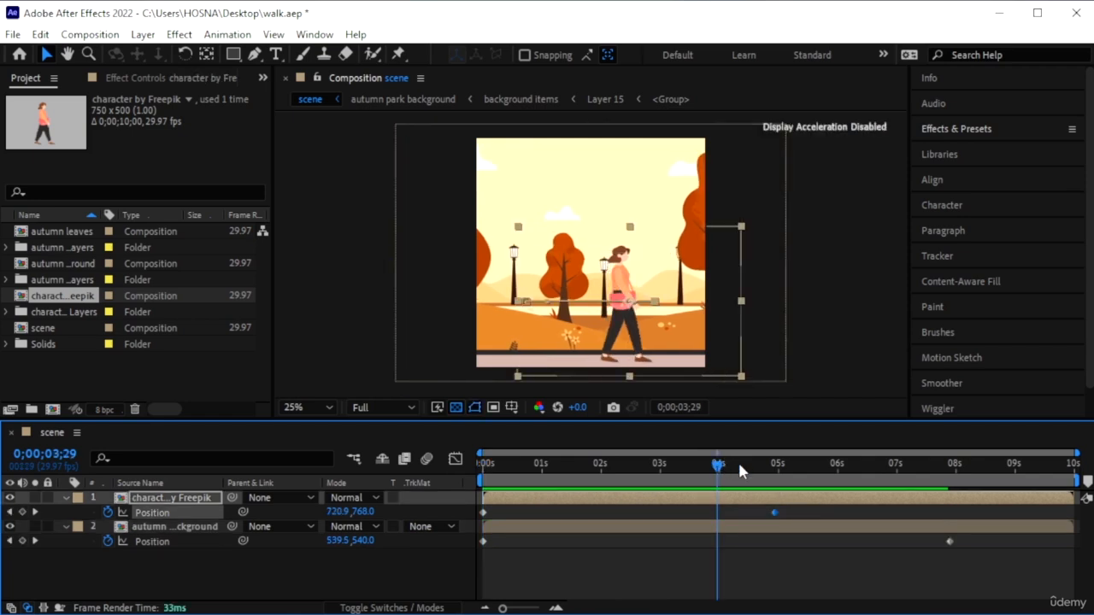
left_click_drag(740, 468, 799, 467)
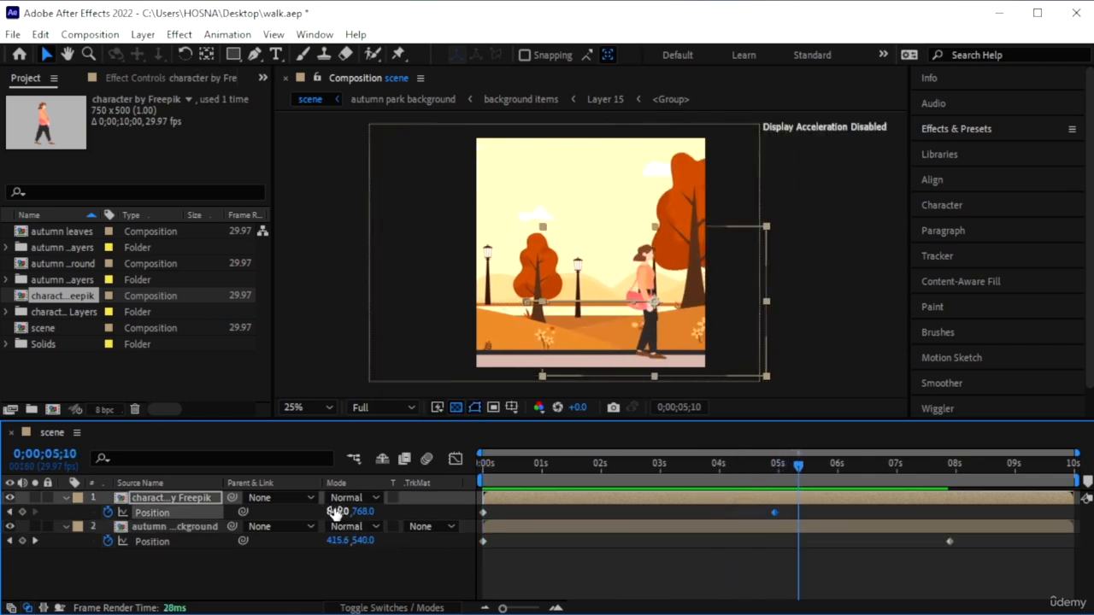
left_click_drag(333, 511, 798, 513)
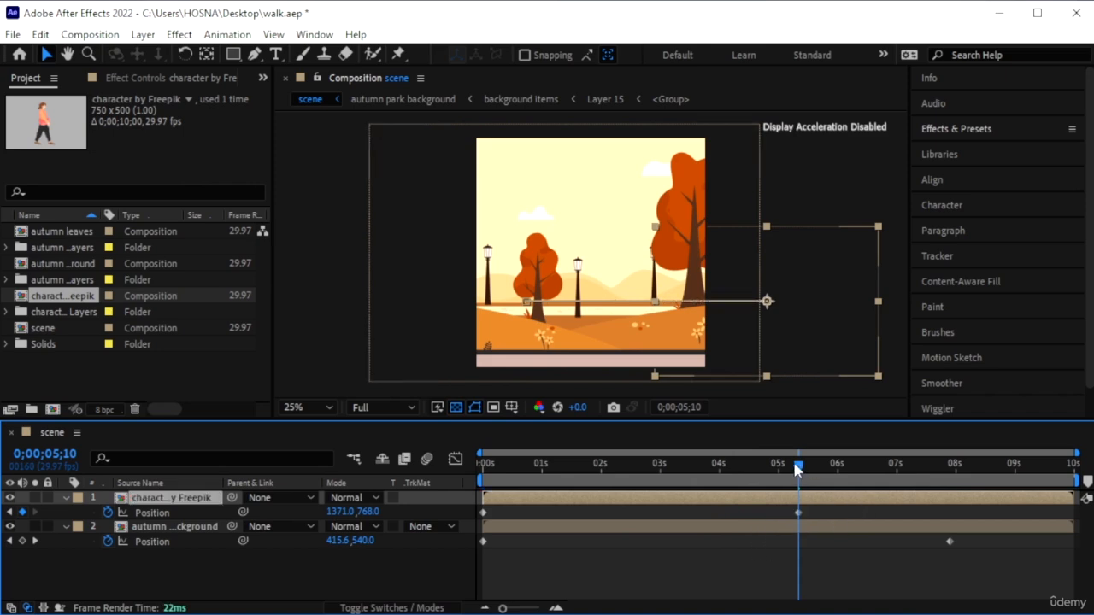
left_click_drag(796, 468, 439, 492)
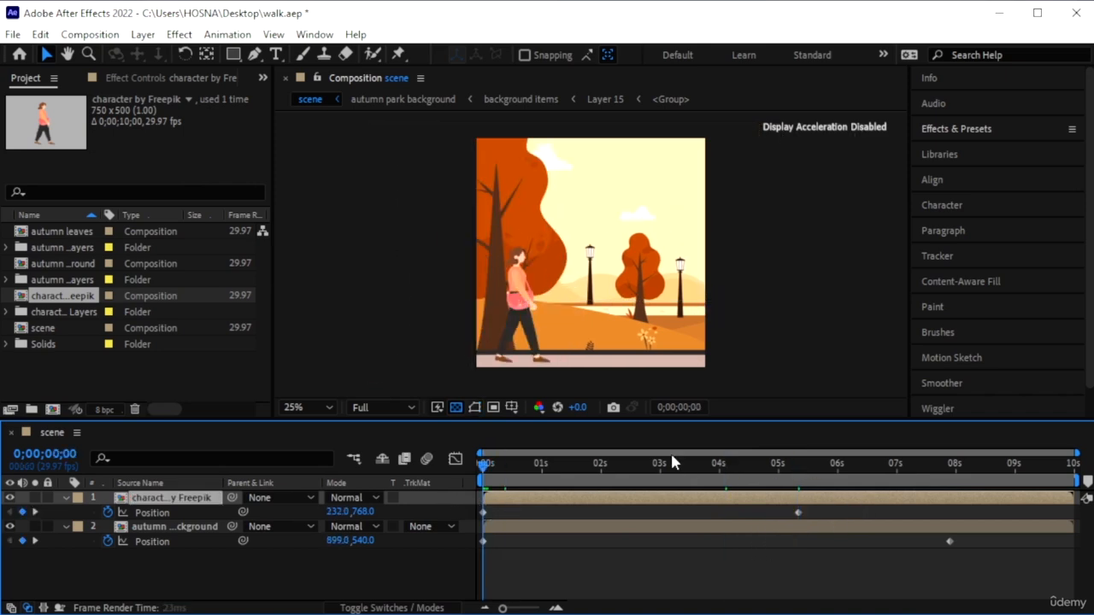
key("space")
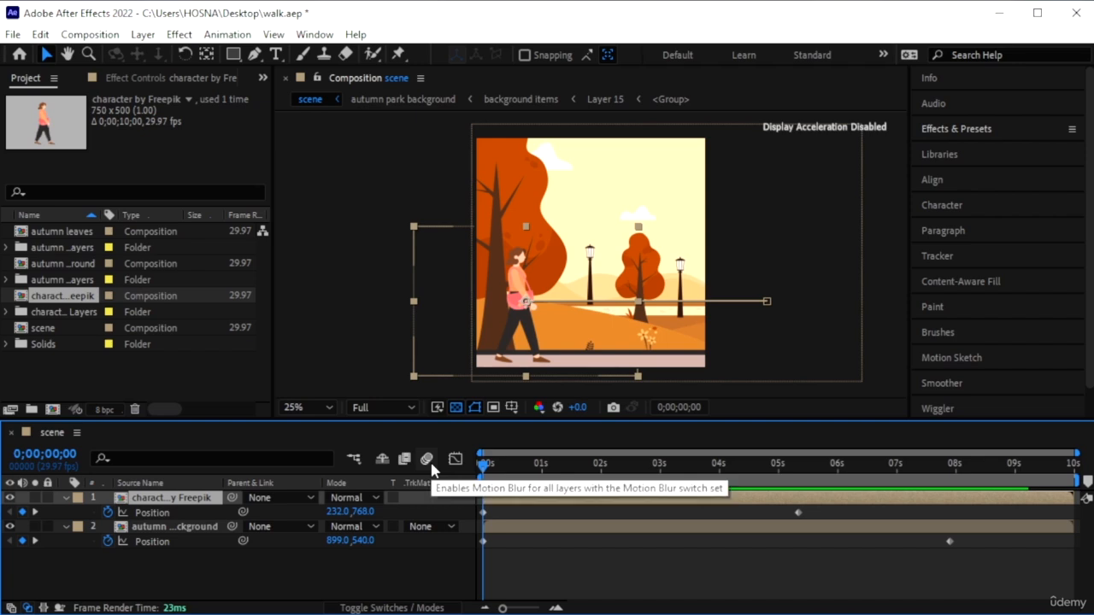
- Open the autumn leaves composition in its own timeline
left_click(71, 282)
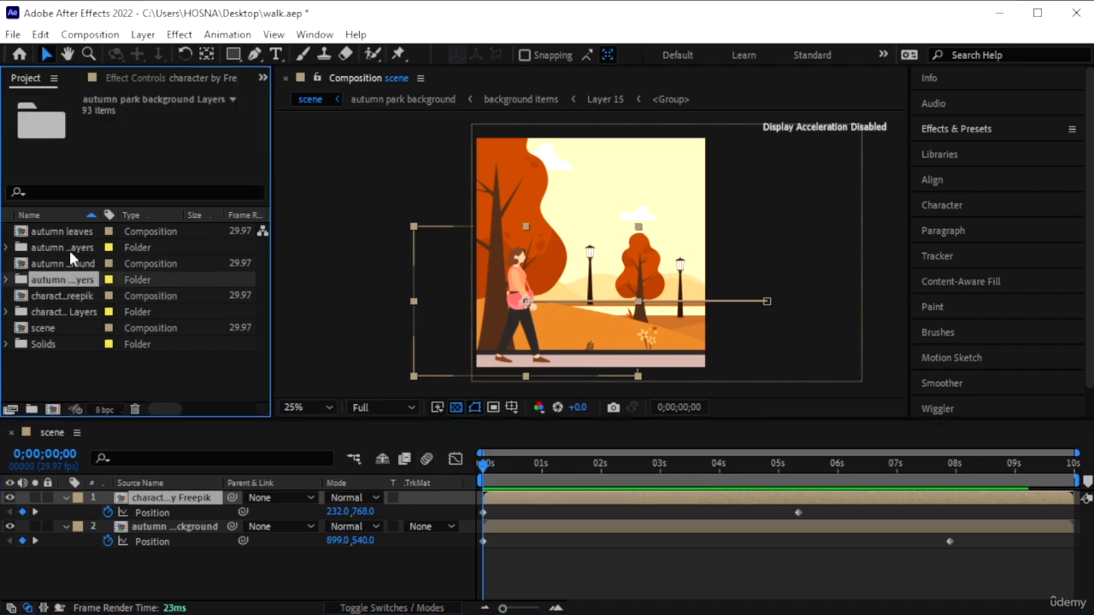
left_click(72, 249)
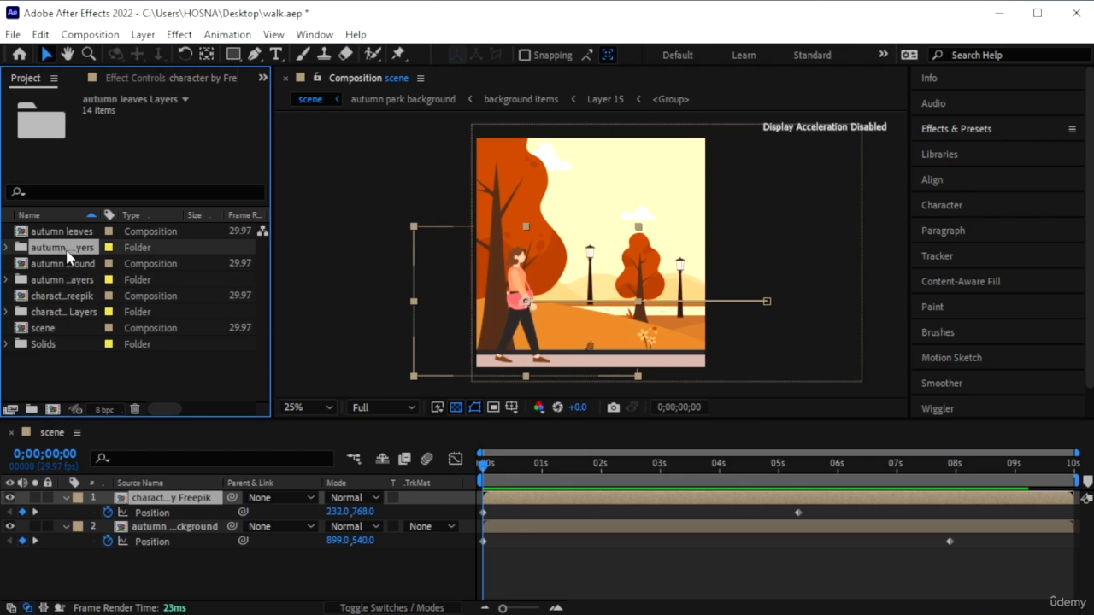
double_click(67, 250)
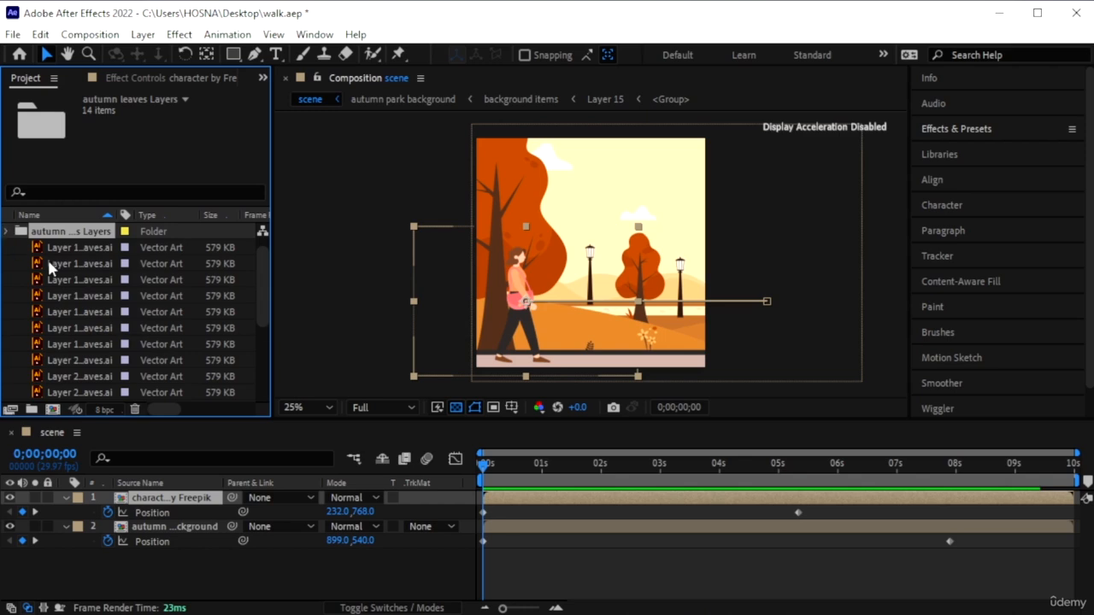
double_click(58, 232)
double_click(53, 233)
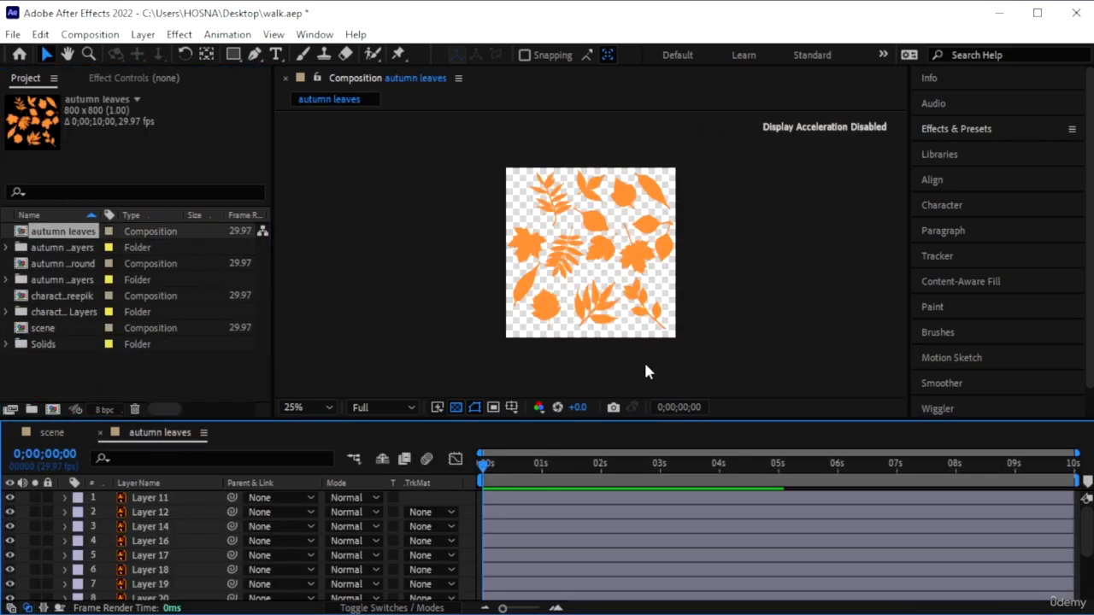
- Move the Layer 11 leaf and the four leaves along the composition's upper edge out of the frame, starting from the right
left_click(169, 501)
scroll(185, 524, "down", 2)
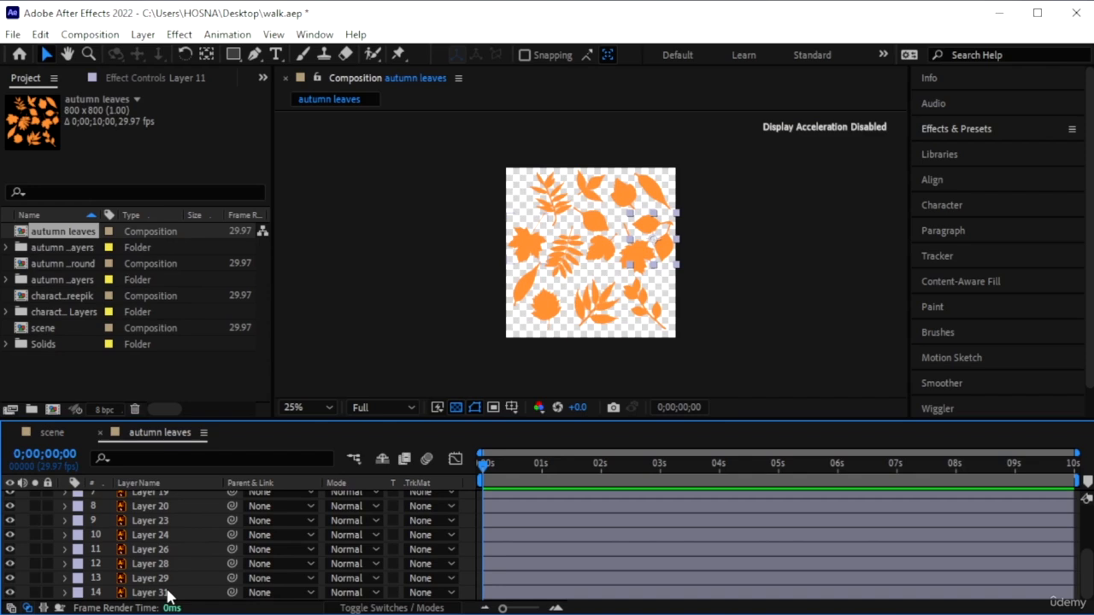
left_click_drag(657, 244, 735, 199)
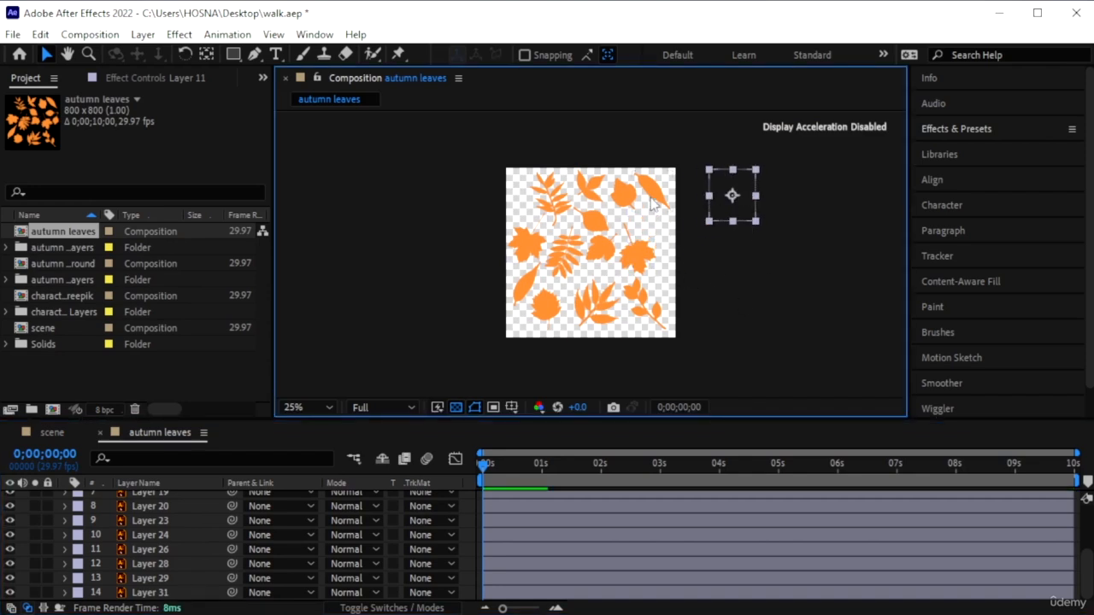
left_click_drag(652, 190, 674, 128)
left_click_drag(620, 188, 537, 128)
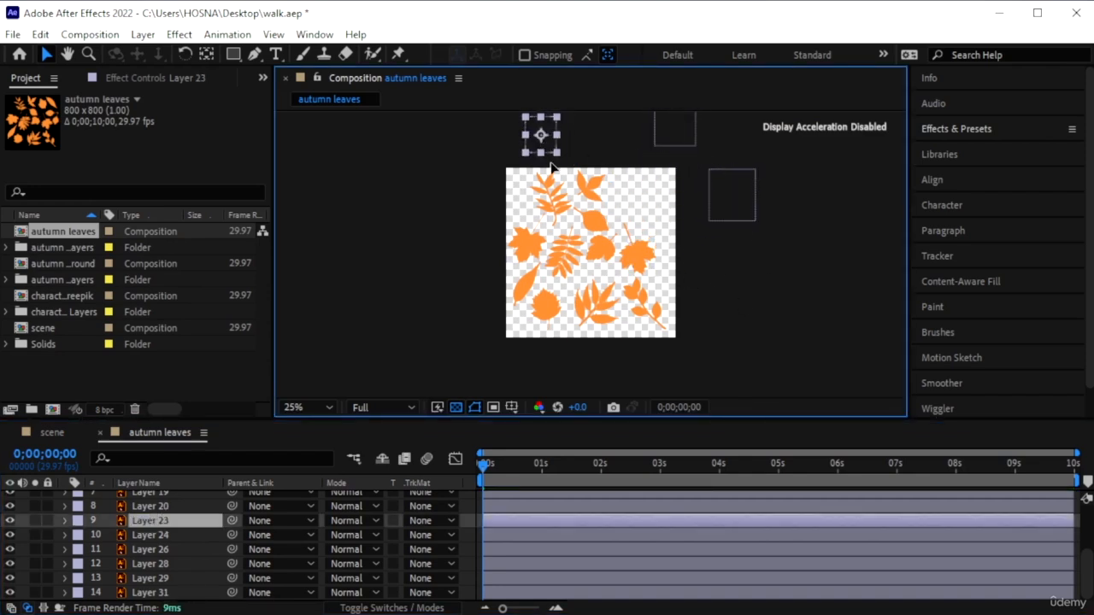
left_click_drag(586, 207, 438, 213)
left_click_drag(560, 208, 412, 275)
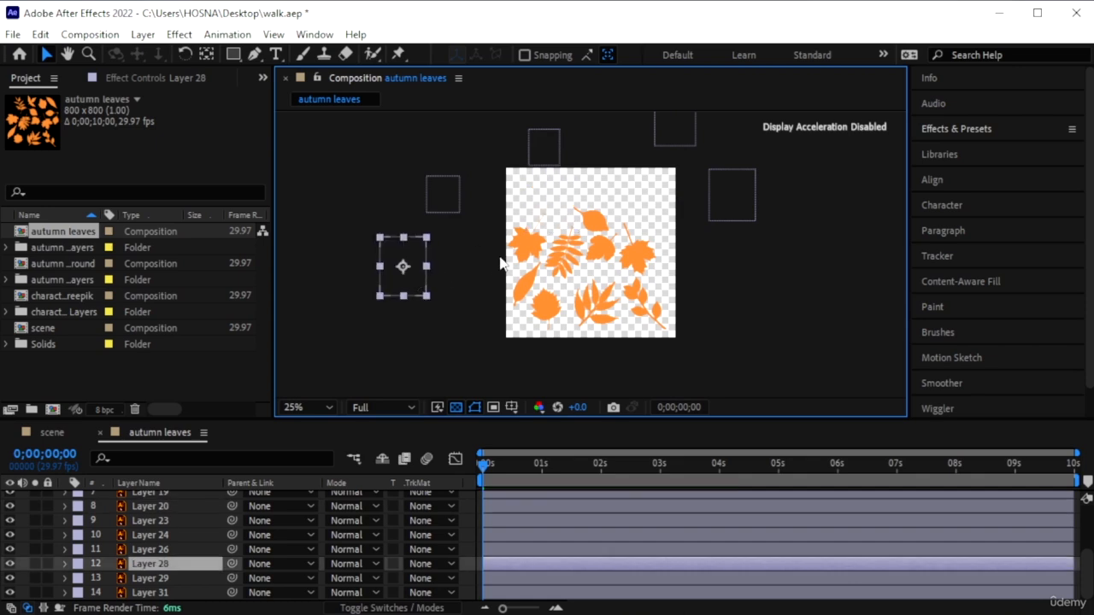
- Move the leaves along the left and lower edges and the Layer 14 maple leaf out to the surrounding pasteboard
left_click_drag(523, 246, 445, 325)
left_click_drag(532, 295, 554, 367)
left_click_drag(599, 302, 709, 345)
left_click_drag(649, 317, 645, 381)
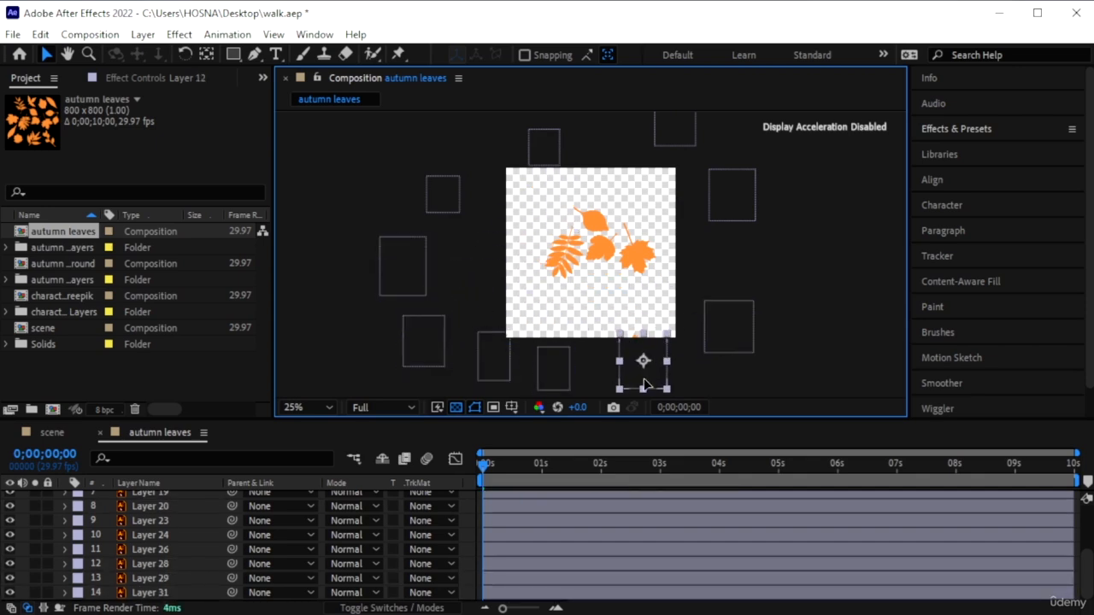
left_click_drag(636, 259, 735, 276)
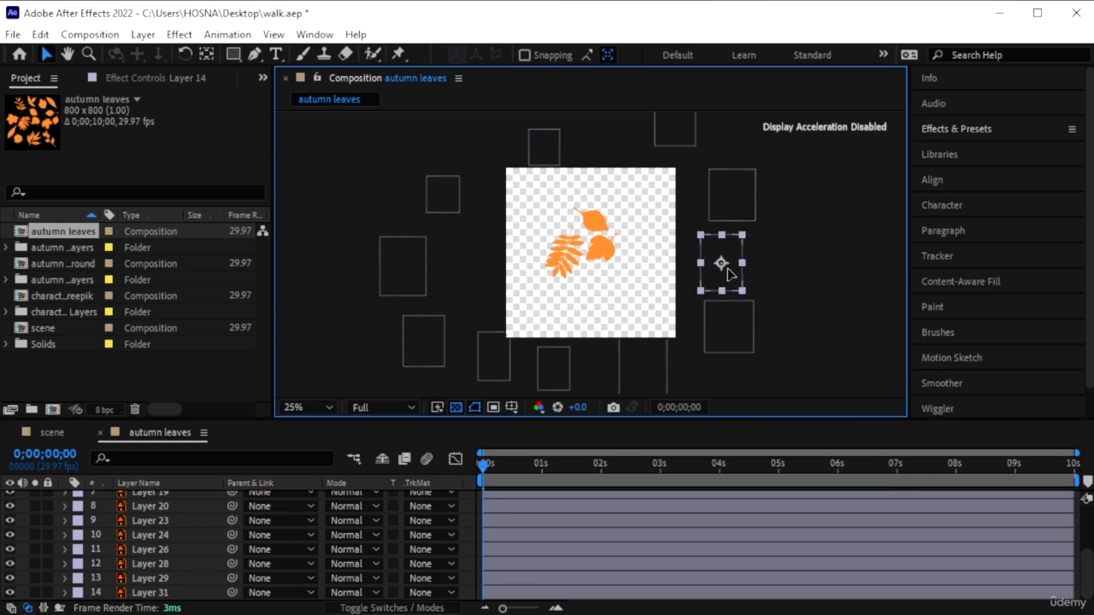
- Delete the fern-like leaf on Layer 26 and move the remaining Layer 24 and Layer 19 leaves outside the frame
left_click(550, 267)
key("Delete")
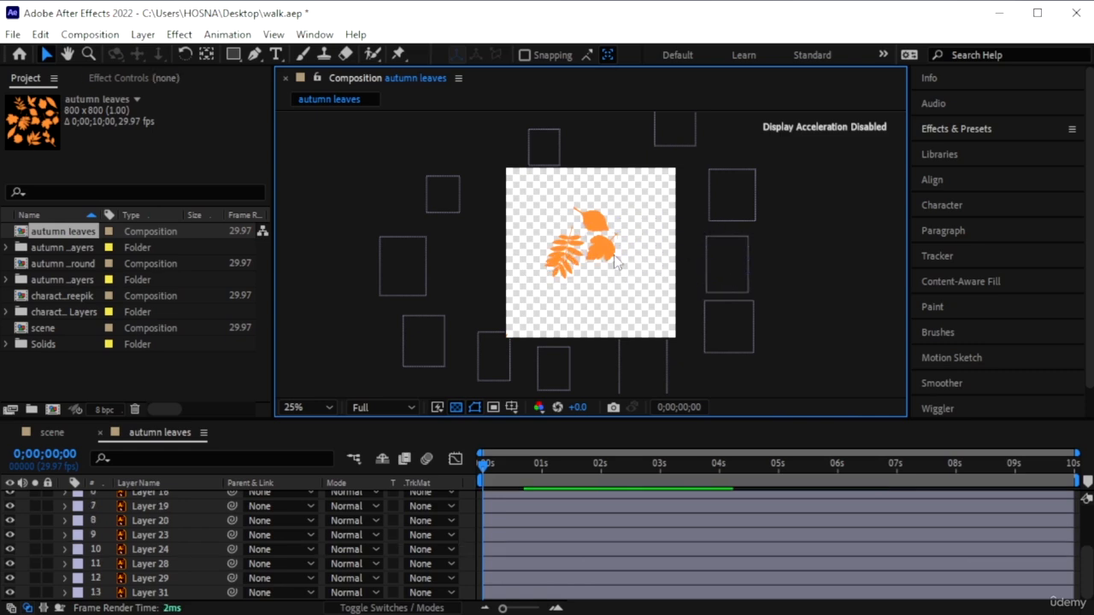
left_click(604, 256)
left_click_drag(600, 250, 462, 277)
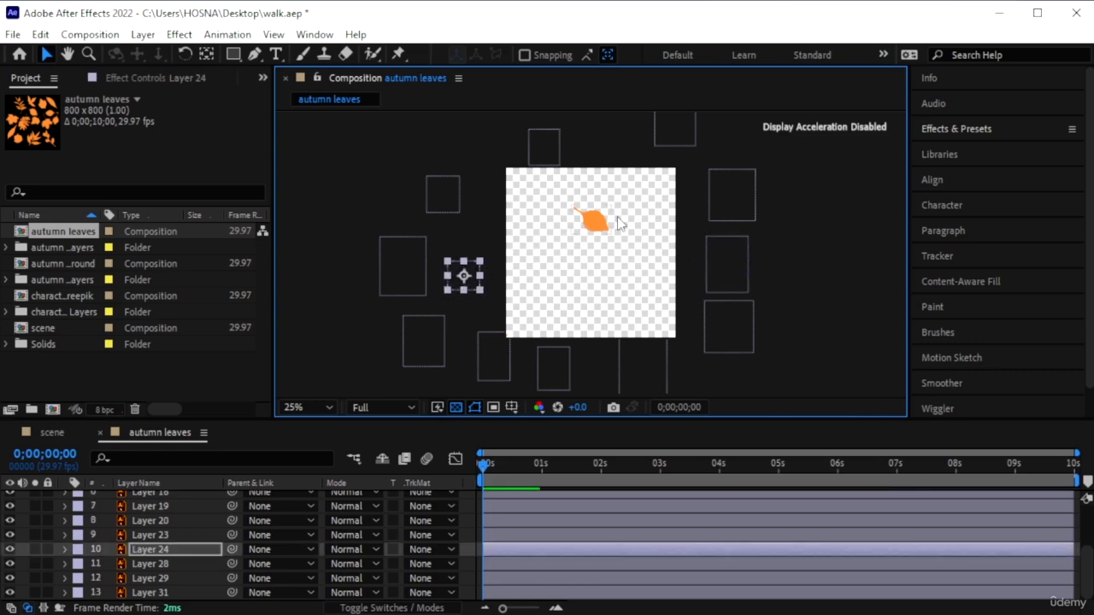
left_click(588, 218)
left_click_drag(588, 218, 468, 142)
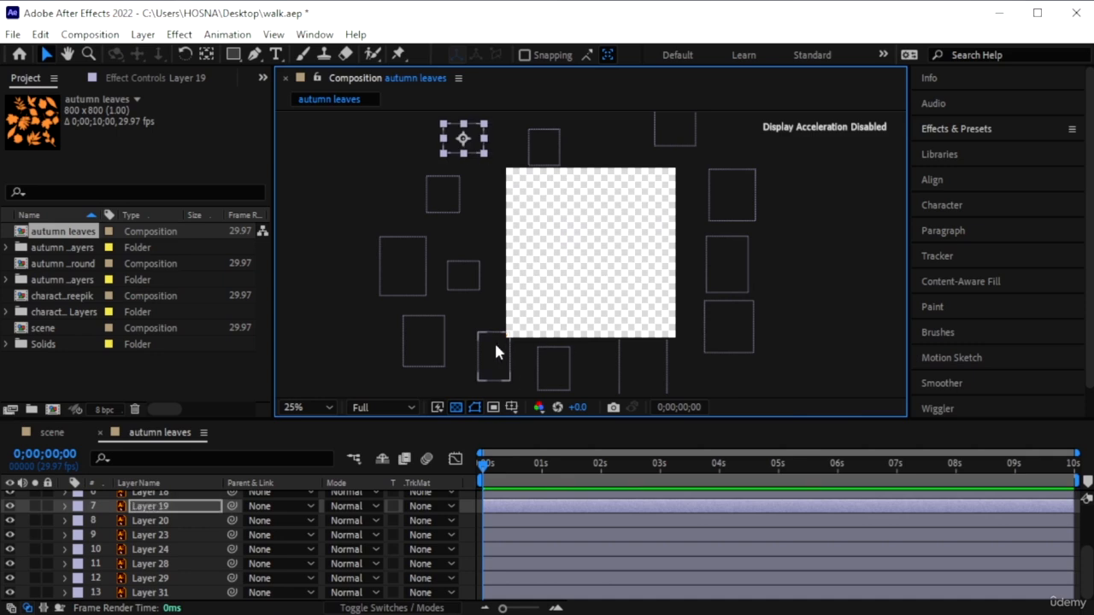
left_click(483, 365)
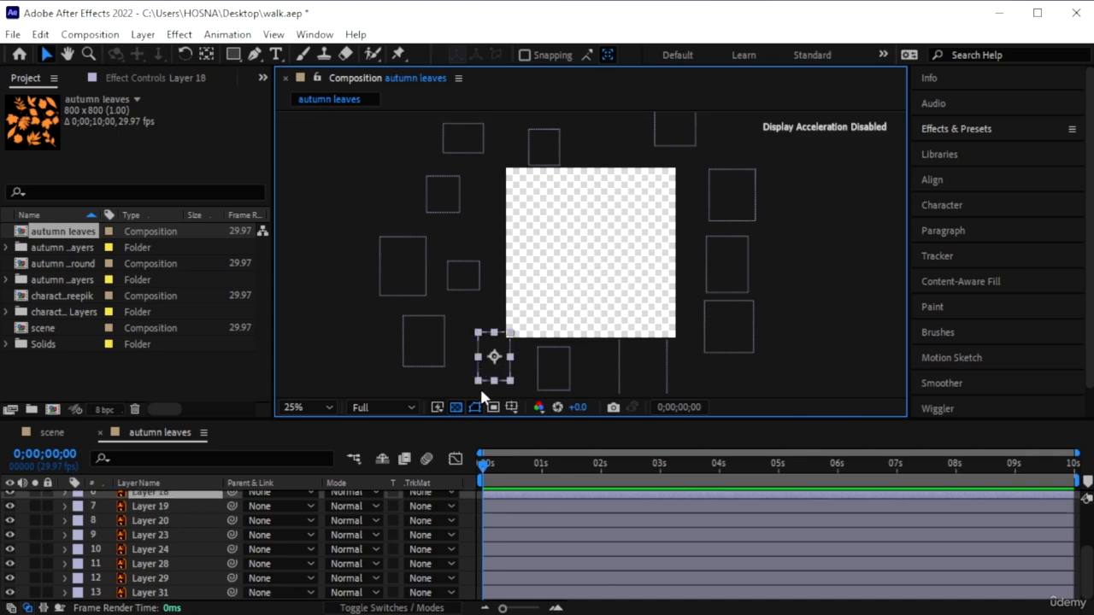
- Move the Layer 18 leaf slightly farther outside the frame's lower-left corner
left_click_drag(492, 374, 478, 379)
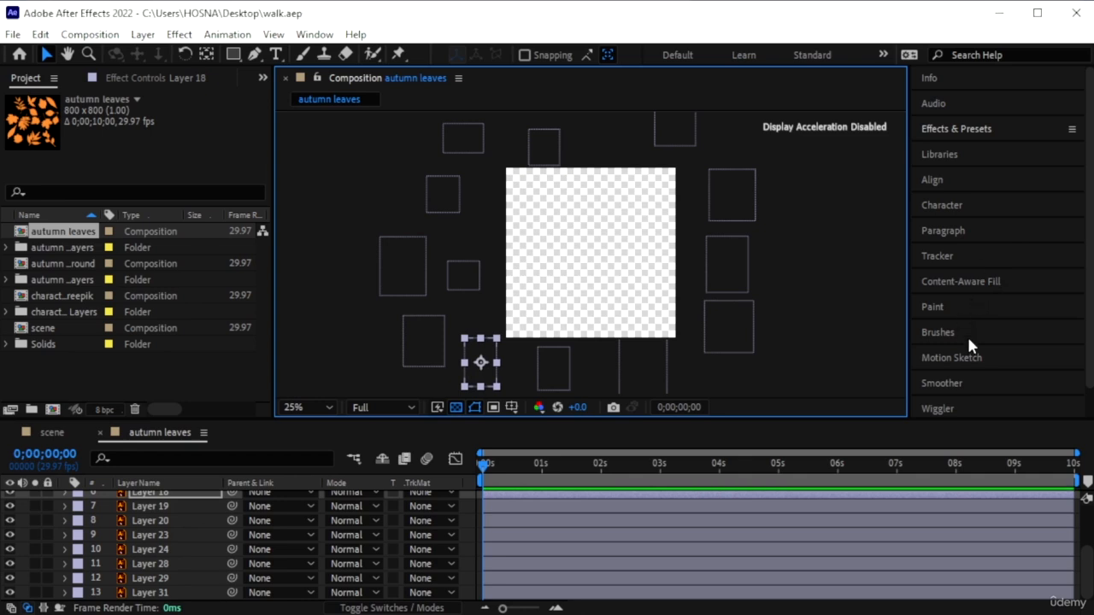
- Search the effects for "blur" and pick Gaussian Blur from the Blur & Sharpen effects
left_click(967, 127)
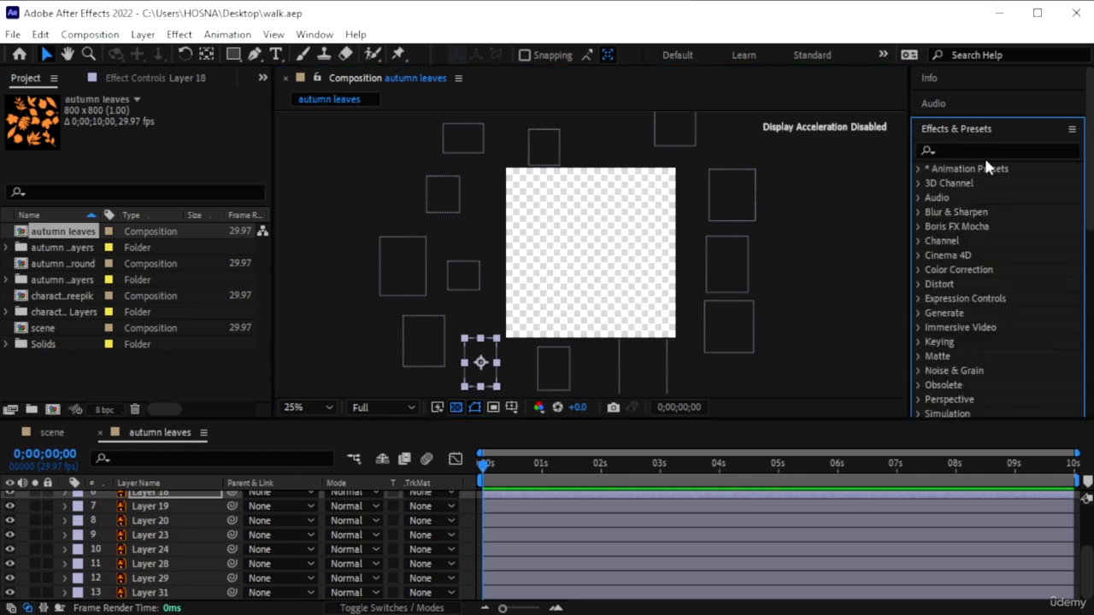
left_click(985, 150)
type("blur")
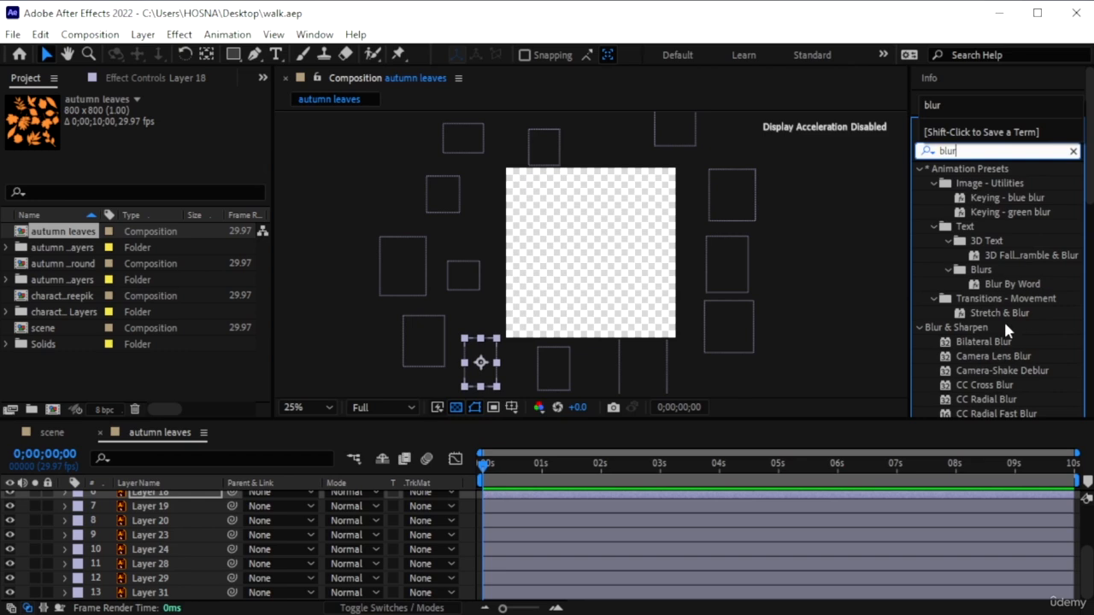
scroll(1020, 339, "down", 2)
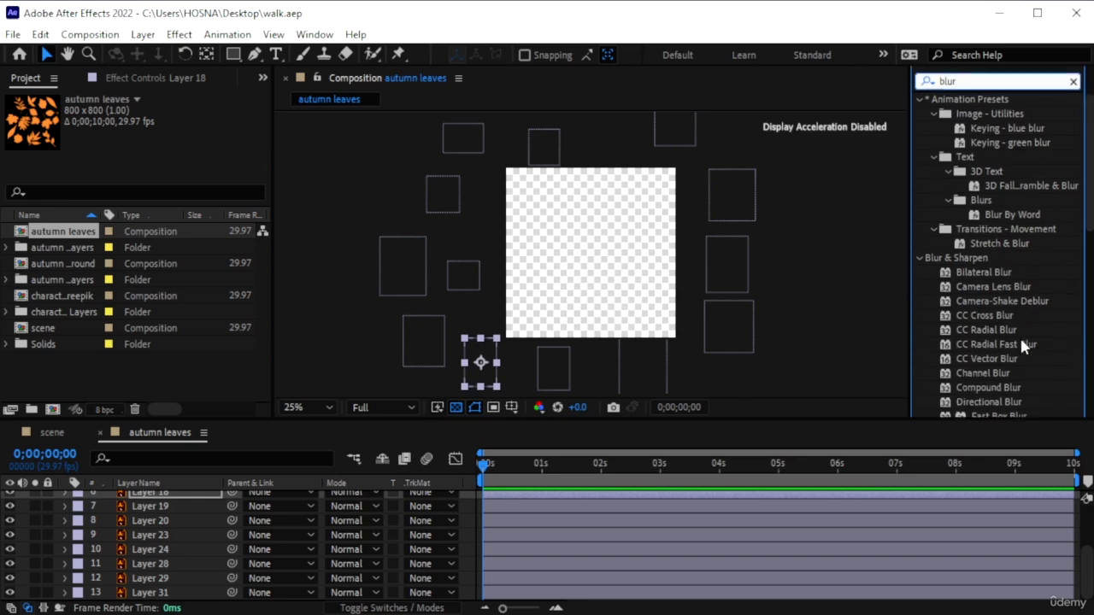
scroll(1018, 299, "down", 1)
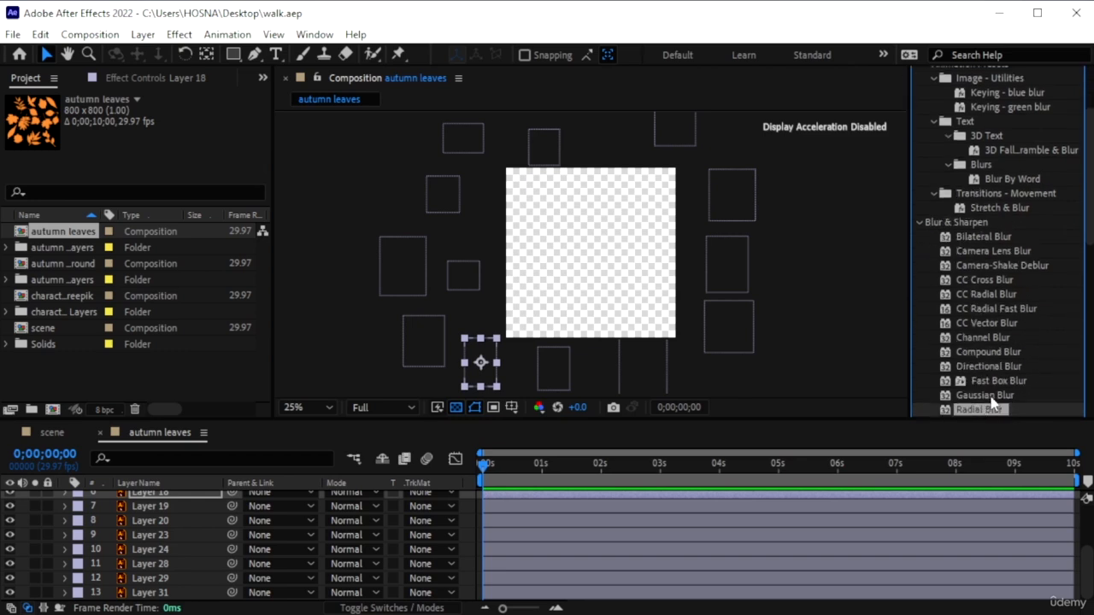
left_click_drag(996, 396, 154, 601)
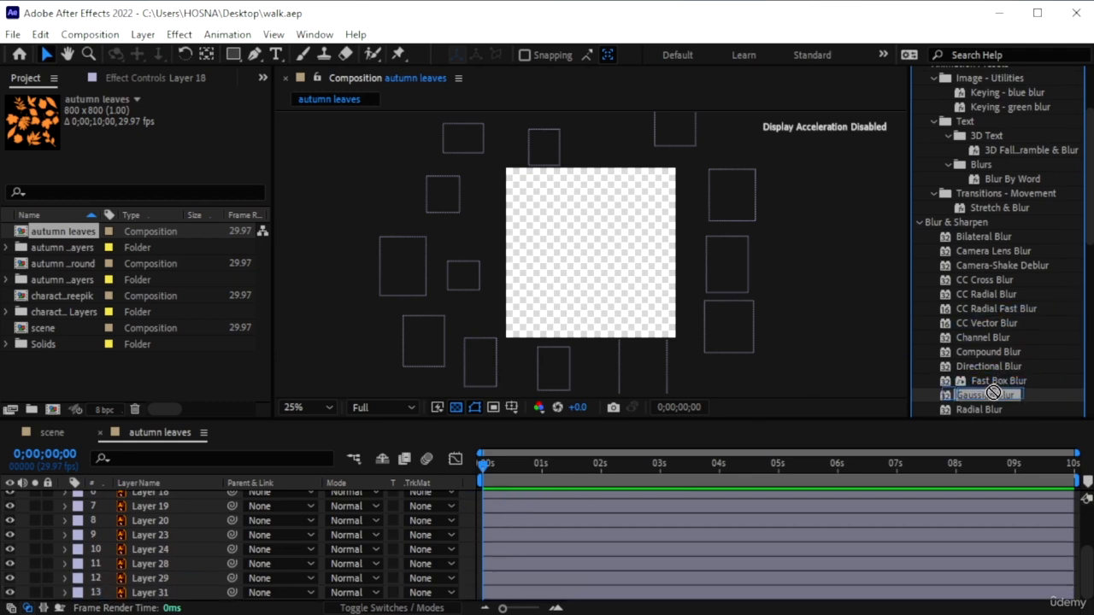
- Reveal the Position property of all leaf layers from Layer 11 to Layer 31
scroll(170, 535, "up", 3)
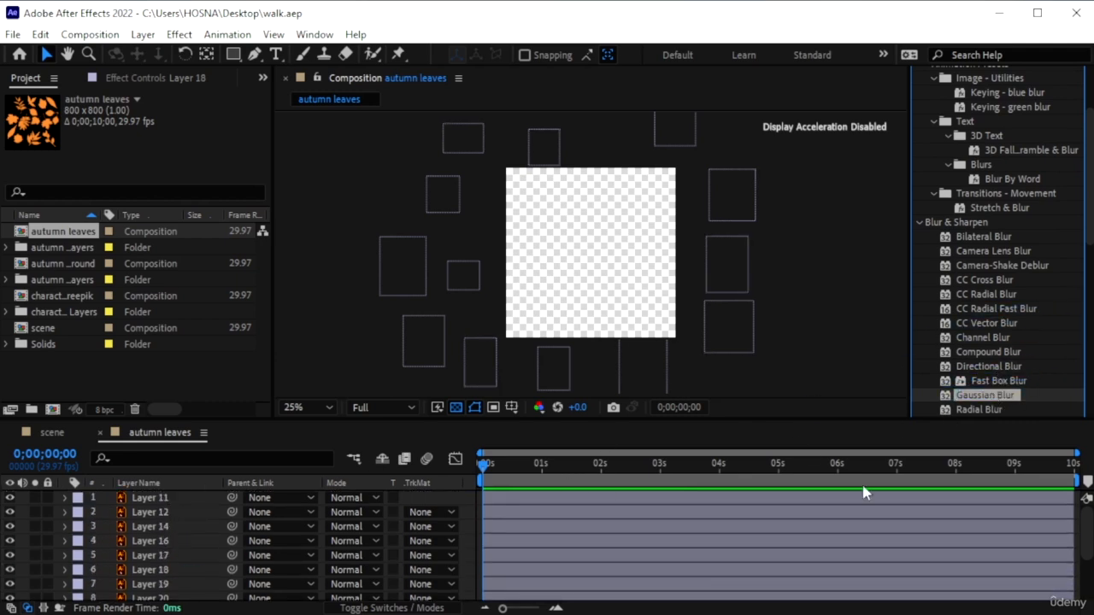
left_click(183, 498)
scroll(188, 505, "down", 3)
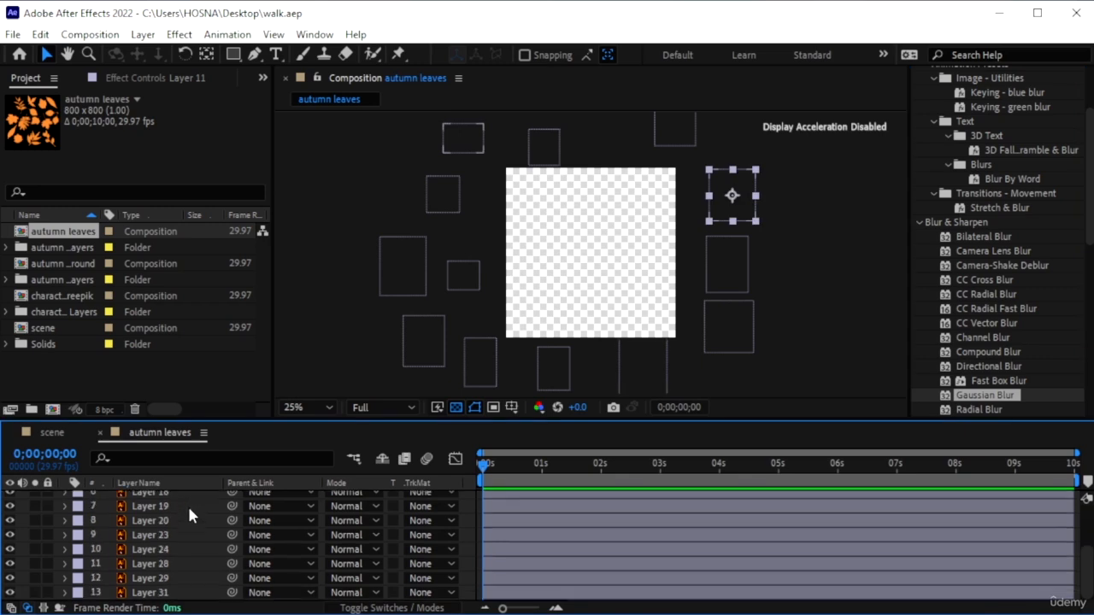
scroll(168, 552, "up", 3)
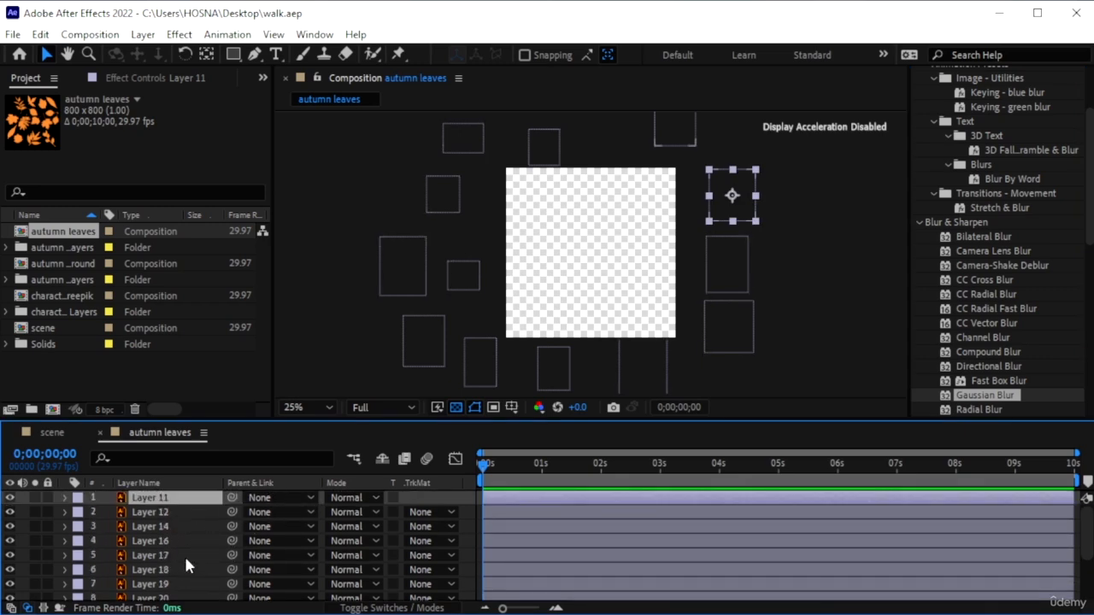
scroll(180, 582, "down", 3)
left_click(175, 591, "shift")
key("p")
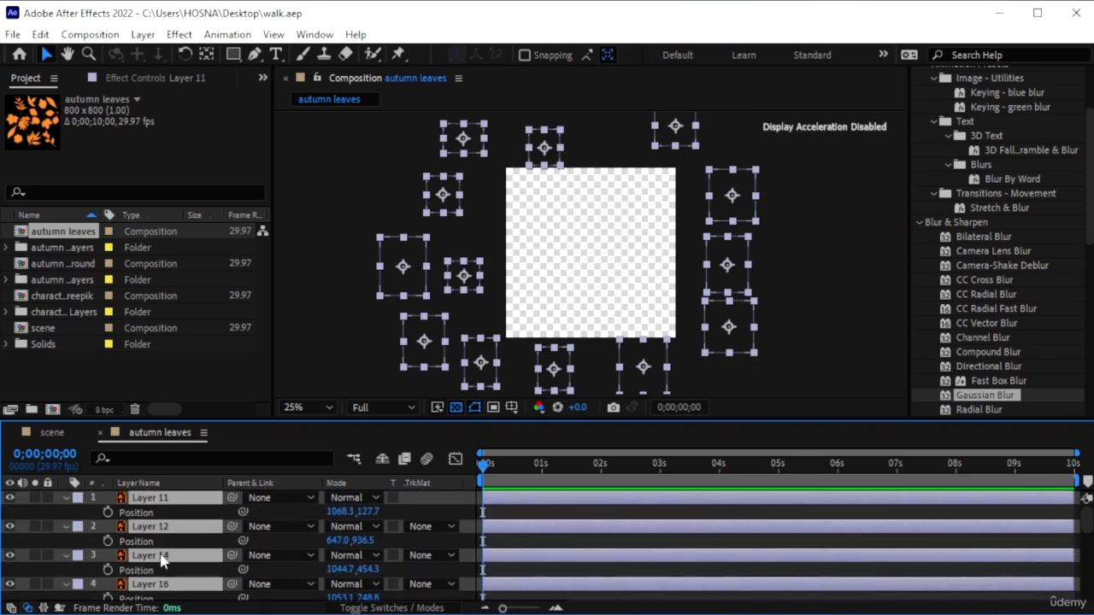
left_click(176, 513)
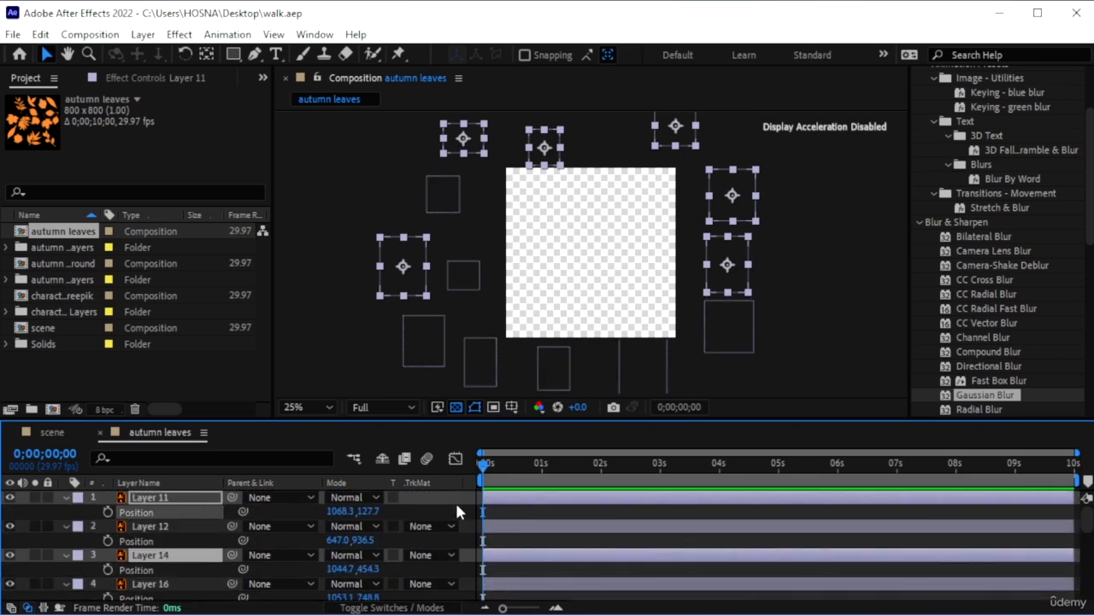
left_click(802, 361)
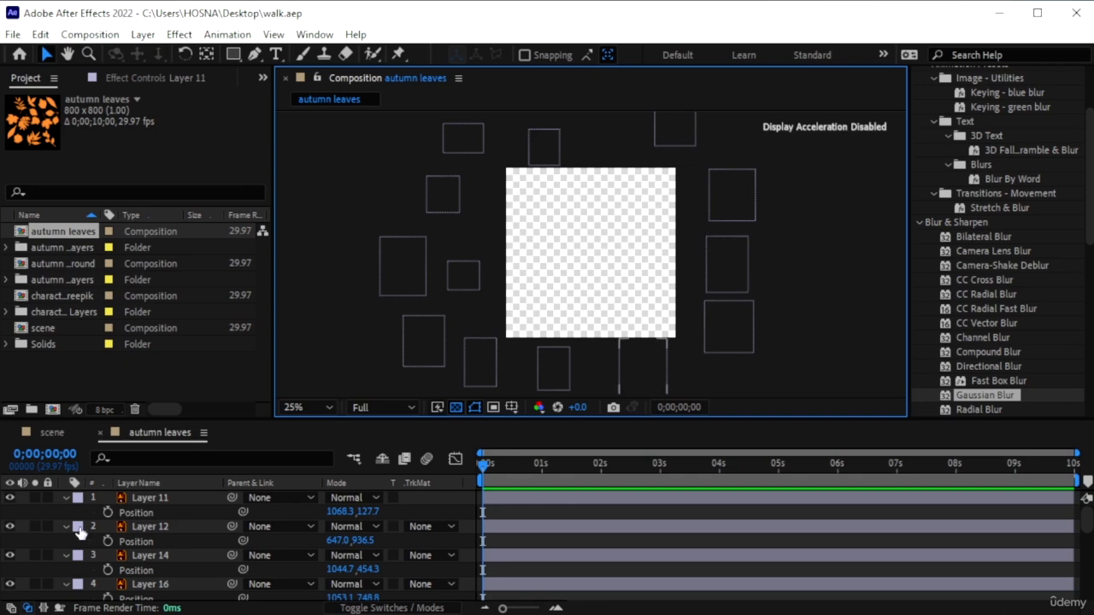
- Add a Position keyframe to every leaf layer at 0;00;00;00
left_click(150, 498)
scroll(154, 590, "down", 5)
key("ctrl+a")
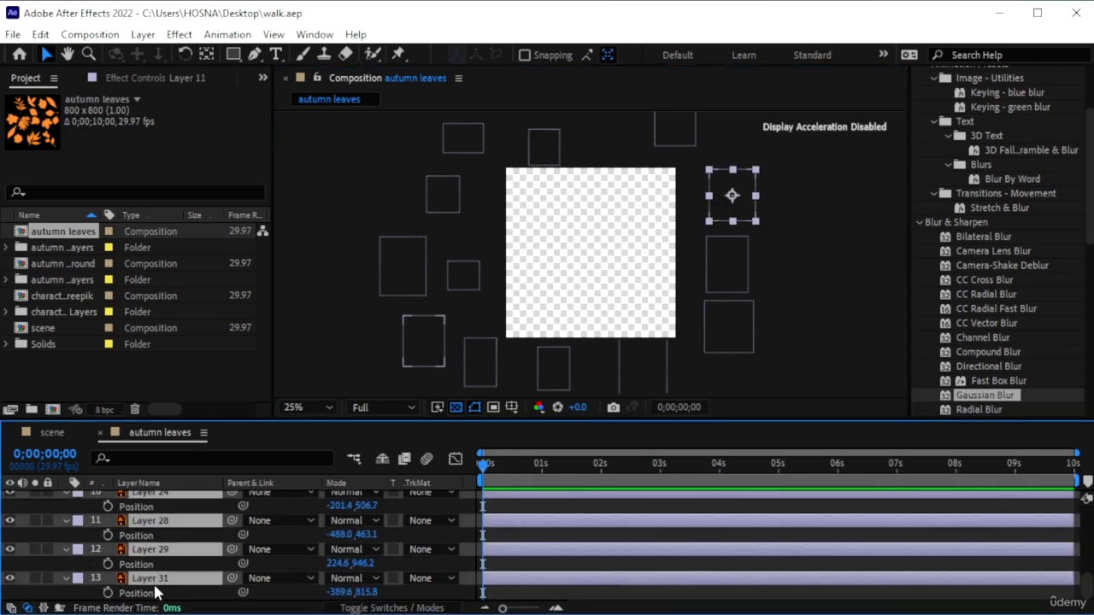
scroll(208, 557, "up", 2)
scroll(208, 557, "up", 5)
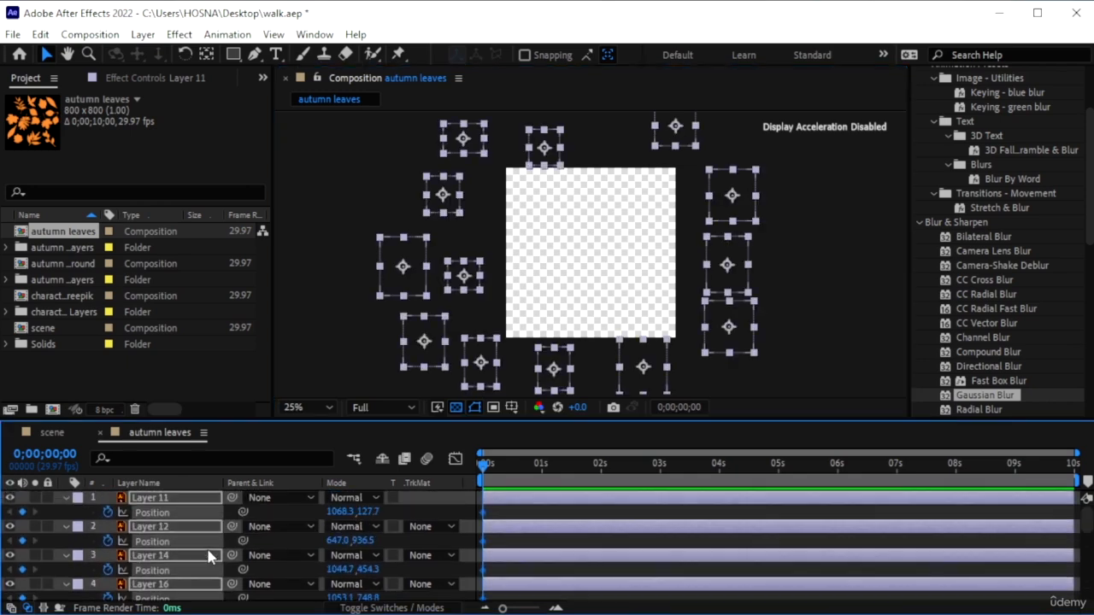
left_click(57, 509)
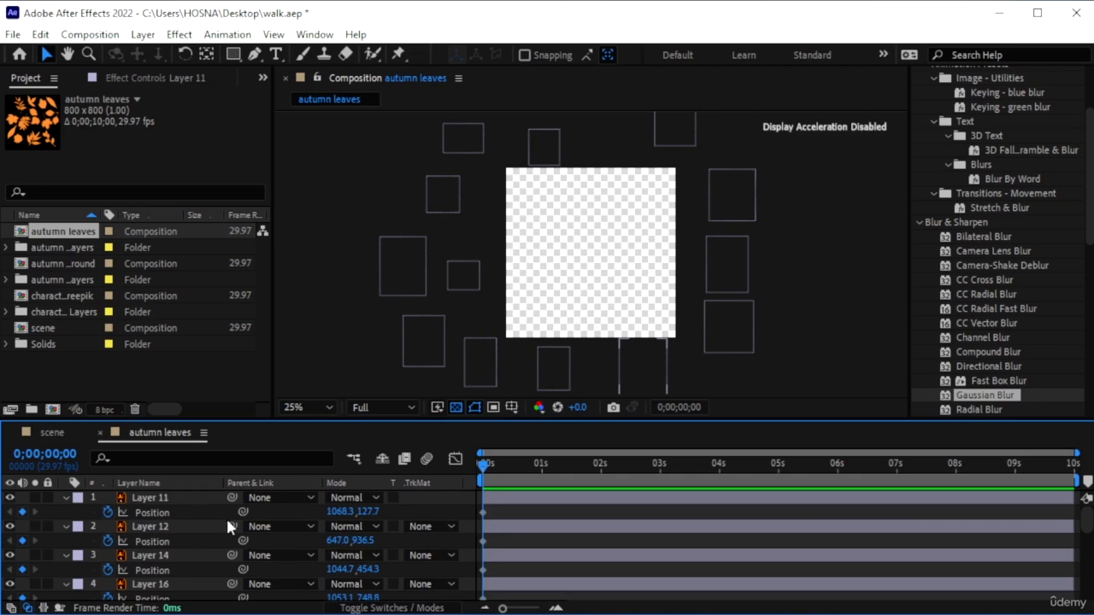
- At 0;00;01;29, move the Layer 11 and Layer 12 leaves outside the frame's lower left, with Layer 12 starting beyond the upper right
left_click(189, 503)
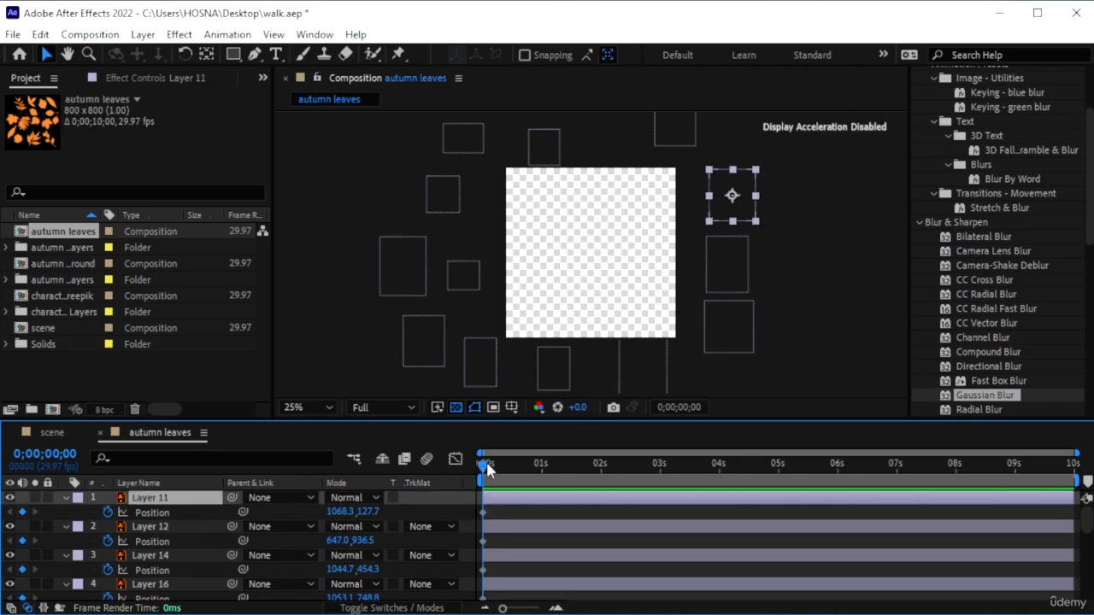
left_click_drag(487, 466, 601, 486)
left_click_drag(735, 197, 496, 341)
left_click_drag(643, 366, 429, 306)
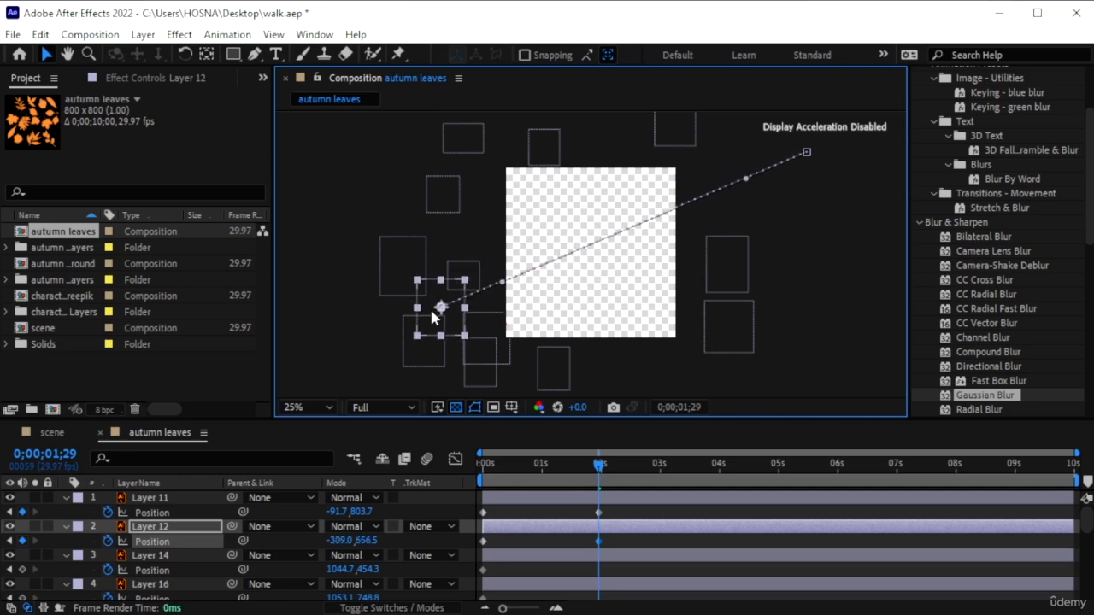
- Animate Layer 14 to end outside the frame's lower right and Layer 16 to cross from above the upper right to the lower left
left_click(727, 265)
left_click_drag(729, 270, 625, 133)
left_click(739, 332)
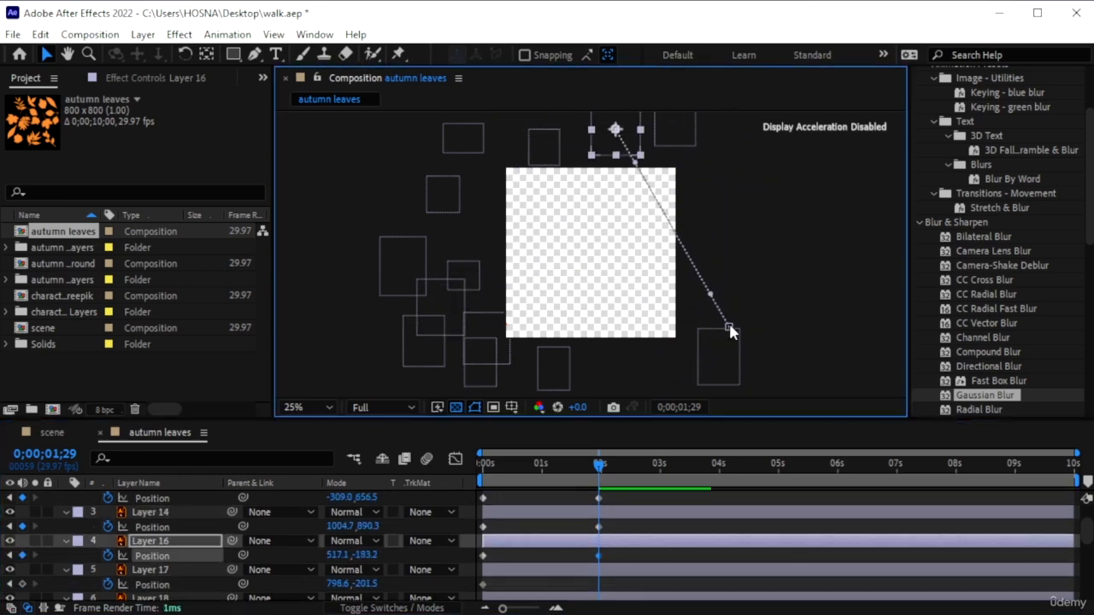
left_click_drag(730, 327, 718, 122)
left_click_drag(622, 131, 466, 330)
- Animate Layer 17 to fall below the frame and Layer 18 to travel from above the frame to outside its lower right
left_click(154, 571)
left_click_drag(676, 128, 633, 364)
scroll(610, 526, "down", 2)
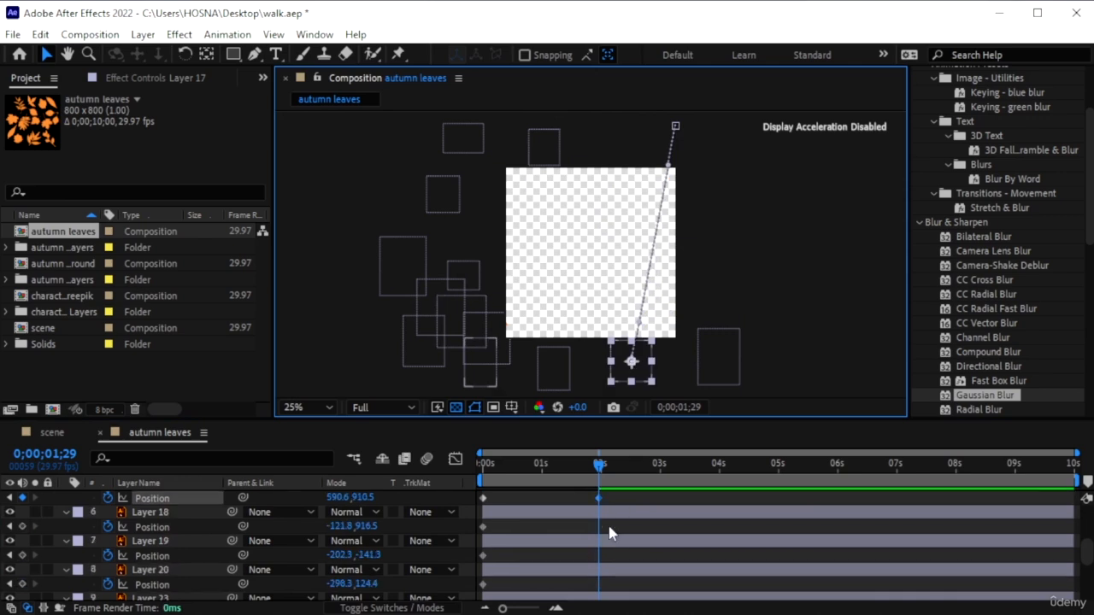
left_click(608, 515)
left_click_drag(483, 366, 605, 127)
left_click_drag(480, 362, 502, 134)
left_click_drag(607, 130, 707, 361)
- Animate Layer 19 to fall below the frame and Layer 20 to travel from above the frame to outside its lower left
left_click(622, 537)
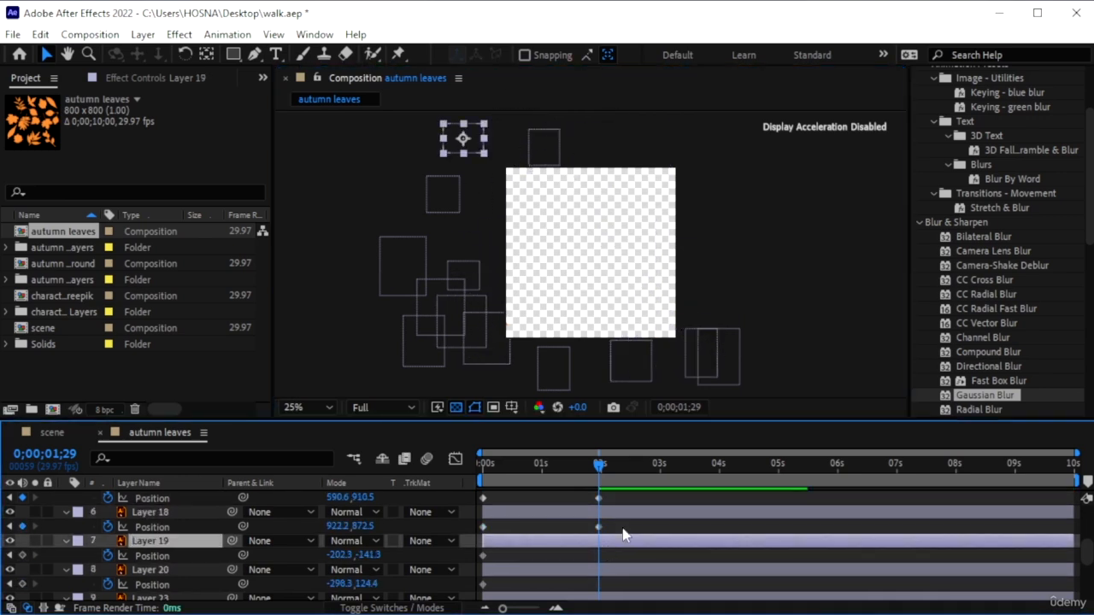
left_click_drag(466, 141, 564, 375)
left_click(569, 570)
left_click_drag(442, 197, 609, 144)
left_click_drag(443, 195, 579, 127)
left_click_drag(609, 144, 426, 323)
- Animate Layer 23 to fall below the frame and Layer 24 to cross from outside the upper left to the frame's right side
scroll(588, 594, "down", 2)
left_click(578, 514)
left_click_drag(628, 315, 656, 374)
left_click(613, 544)
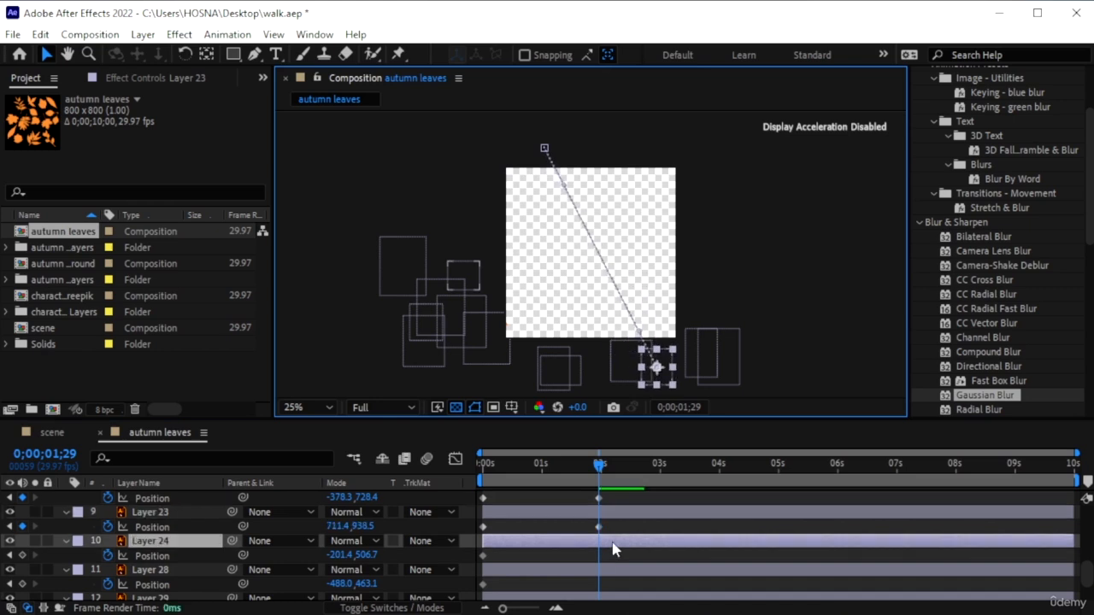
left_click_drag(463, 276, 457, 144)
left_click_drag(628, 147, 712, 287)
- Delete the remaining Layer 28, Layer 29 and Layer 31 leaves, discarding their trial moves
left_click(630, 570)
left_click_drag(395, 291, 588, 235)
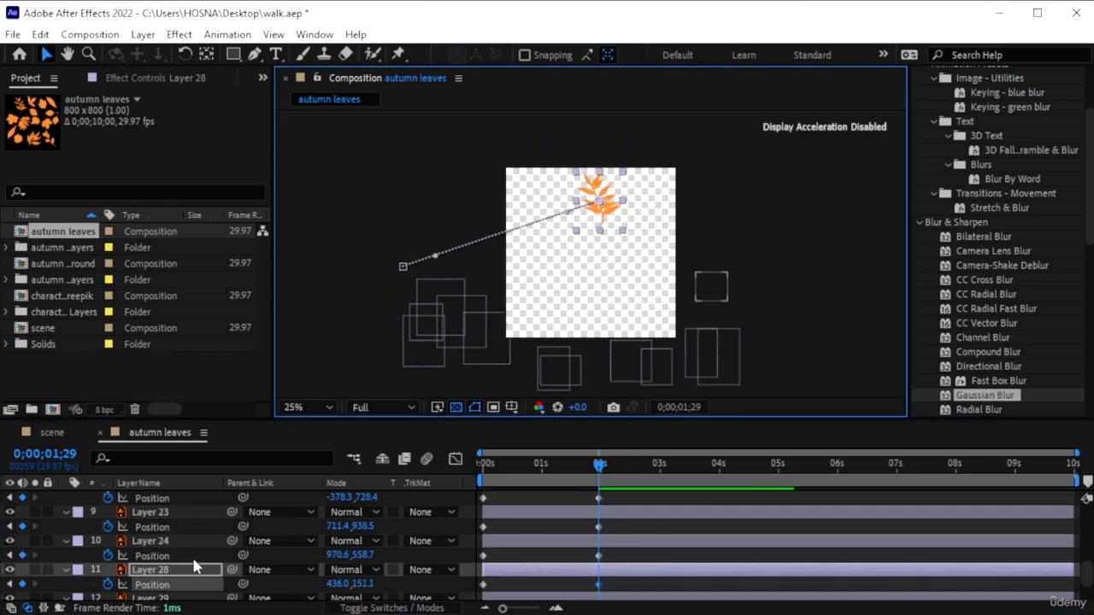
left_click(588, 235)
scroll(183, 575, "down", 1)
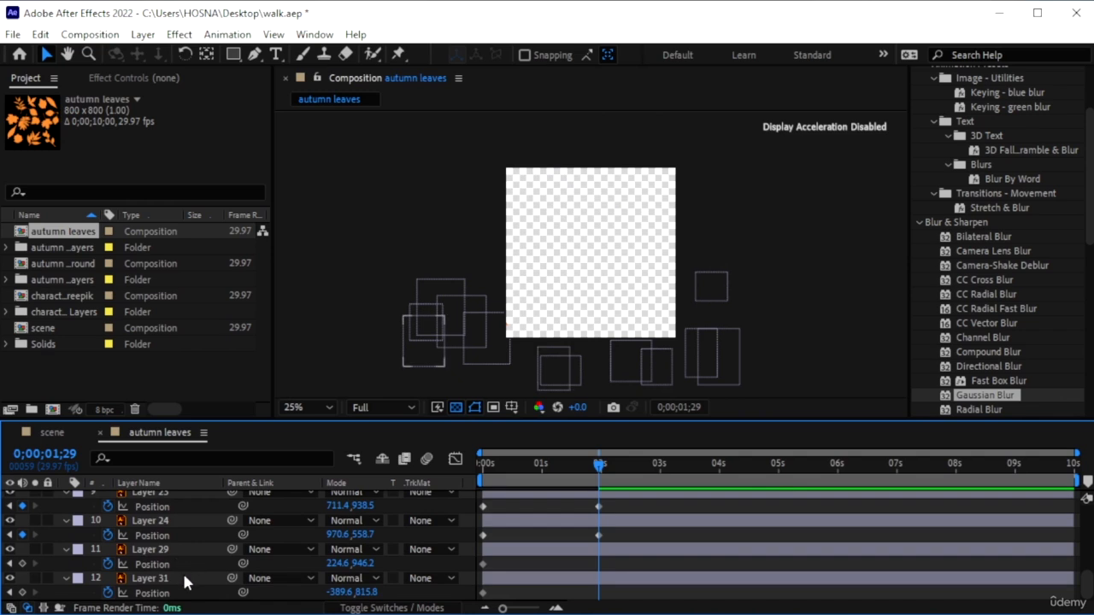
left_click(154, 549)
left_click_drag(541, 376, 578, 283)
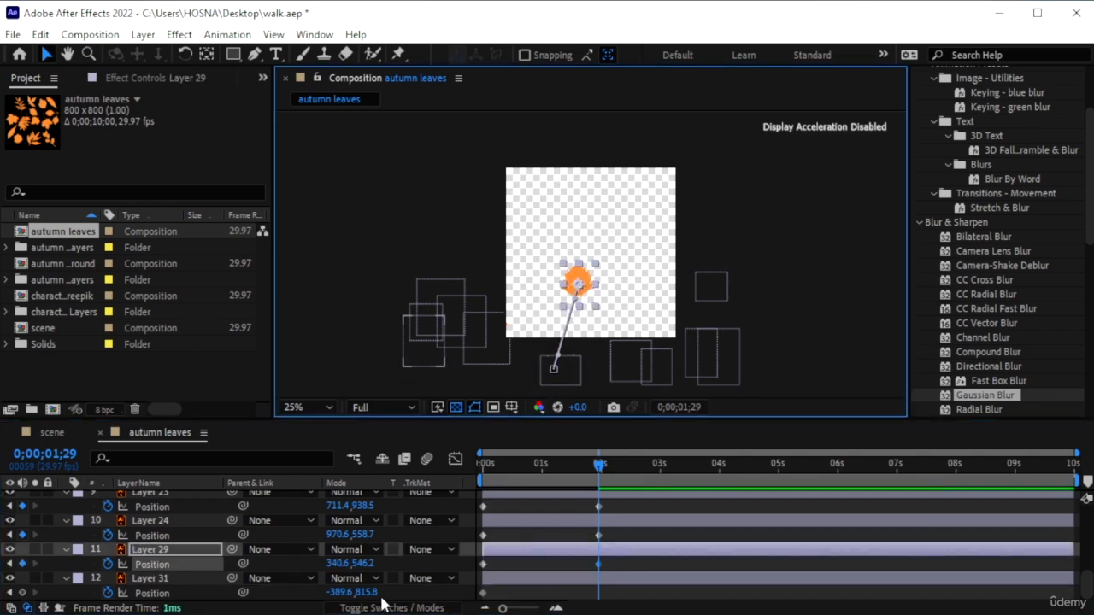
key("ctrl+z")
key("Delete")
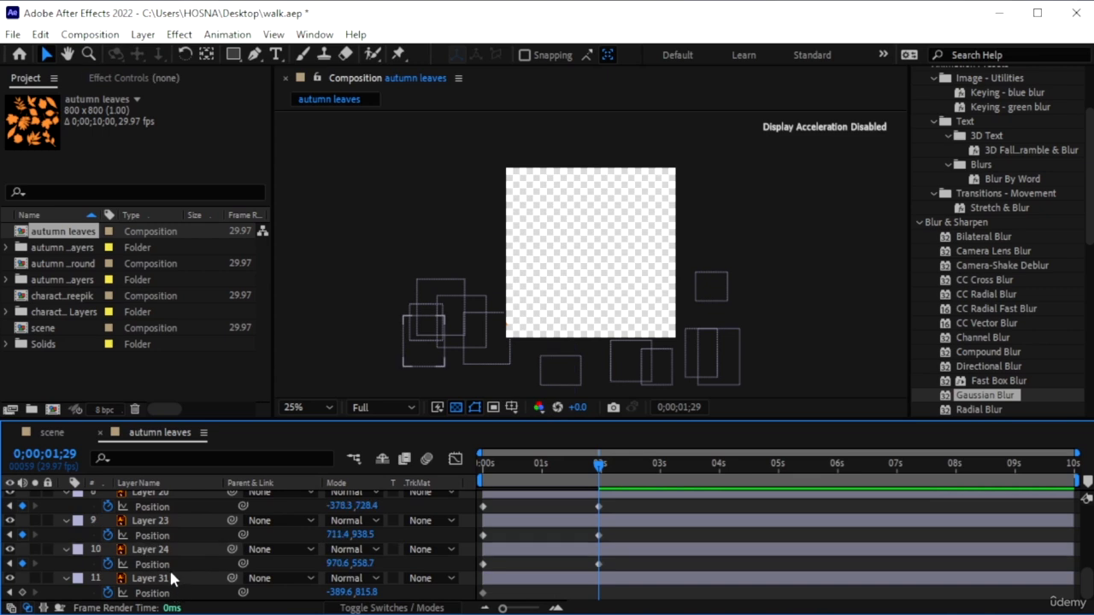
left_click(173, 578)
key("Delete")
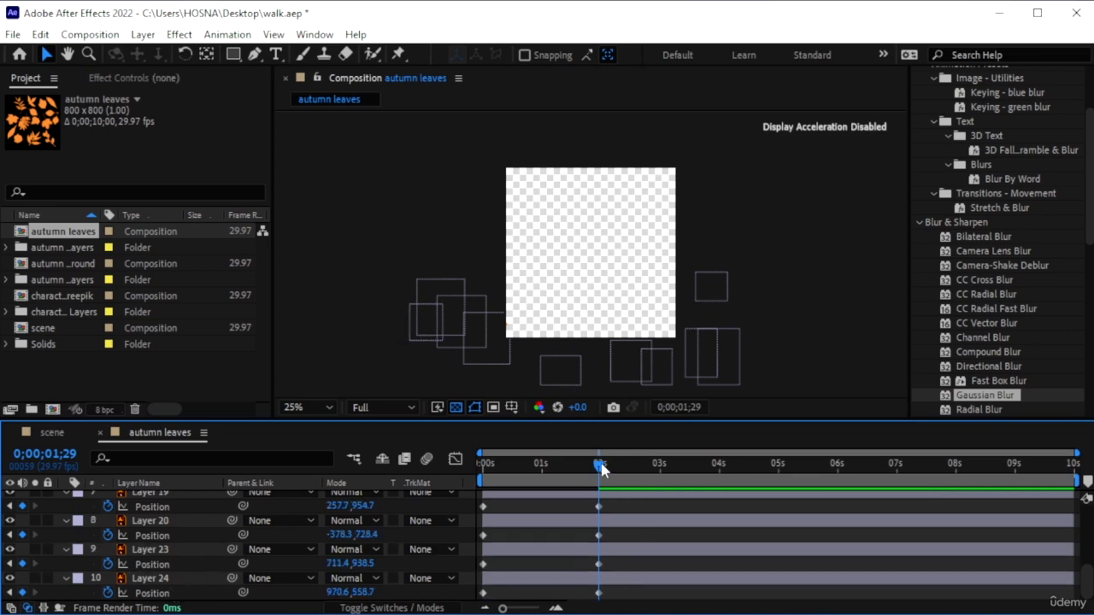
- Preview the falling leaves from the start of the composition
left_click_drag(599, 463, 438, 458)
left_click(768, 537)
key("space")
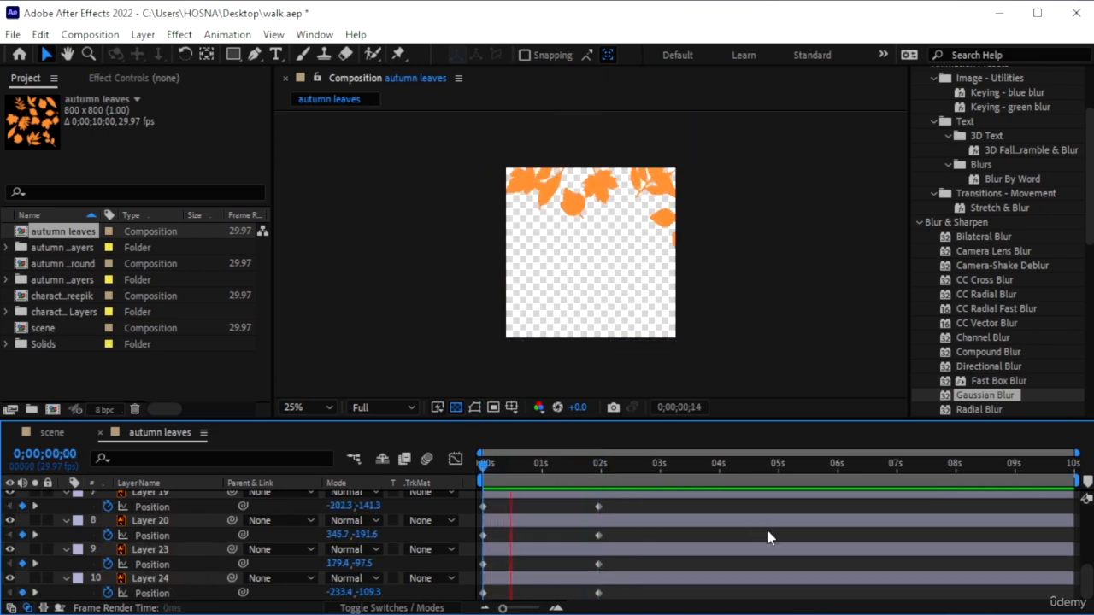
key("space")
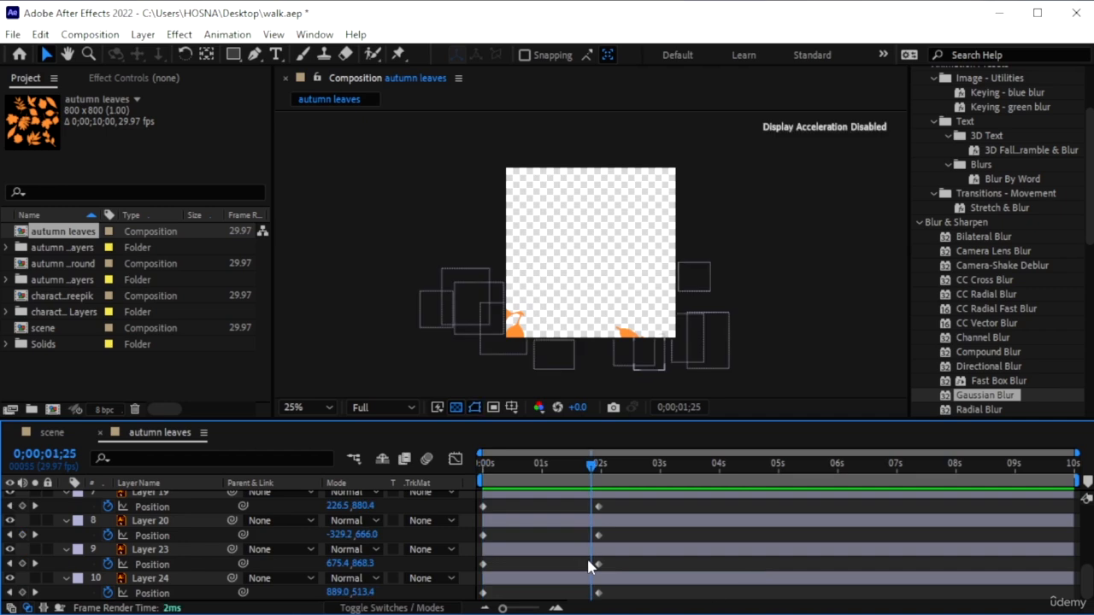
- At 0;00;00;24, scale the Layer 11, Layer 16, Layer 23 and Layer 24 leaves down to 45%
scroll(582, 542, "up", 5)
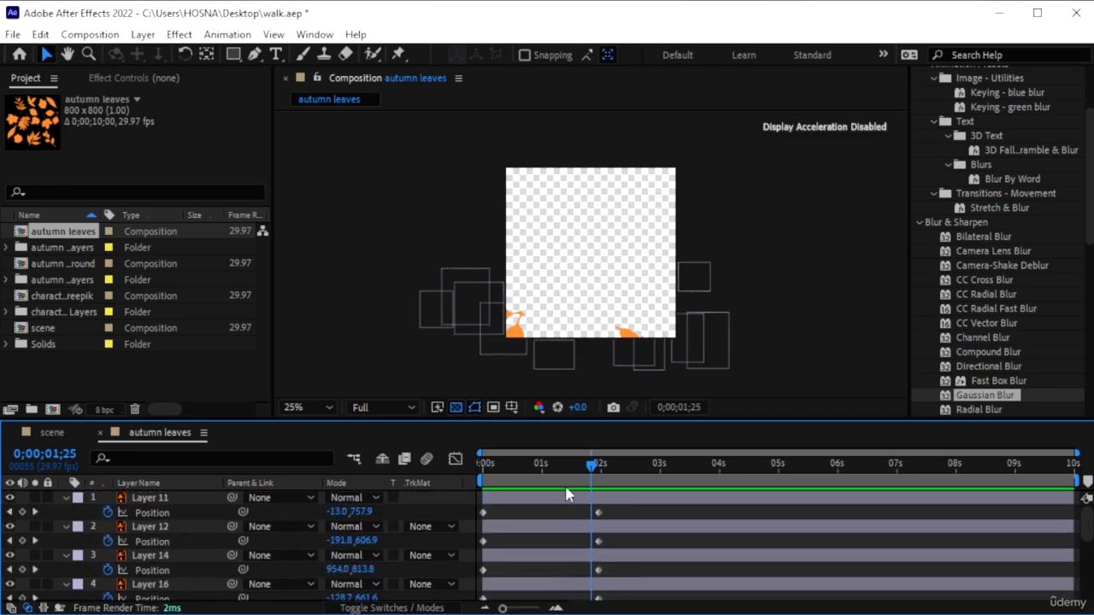
left_click_drag(592, 465, 531, 480)
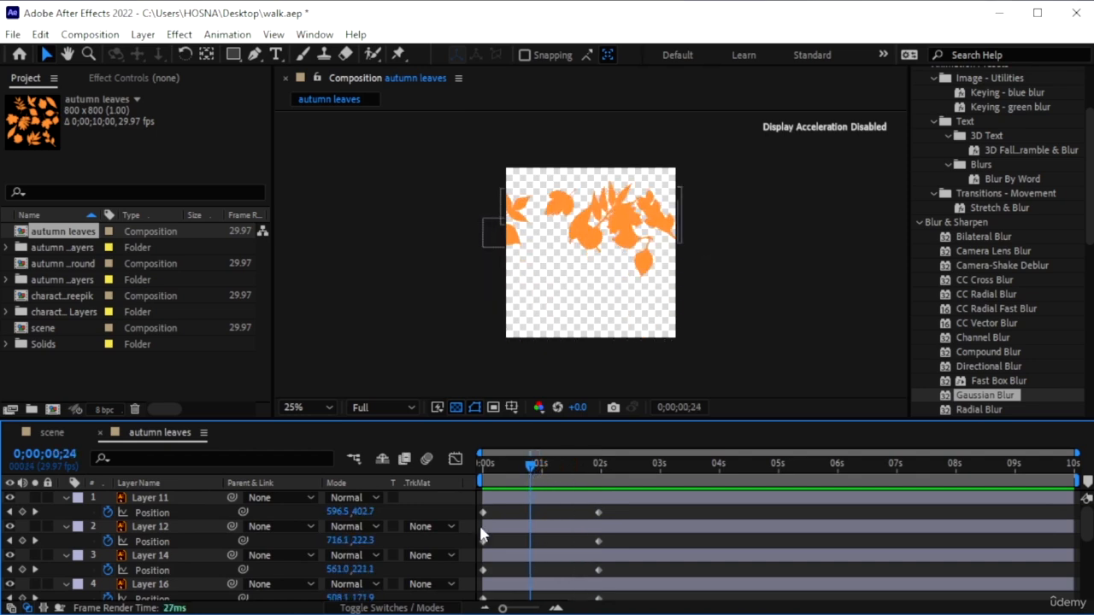
left_click(186, 499)
left_click(150, 585, "ctrl")
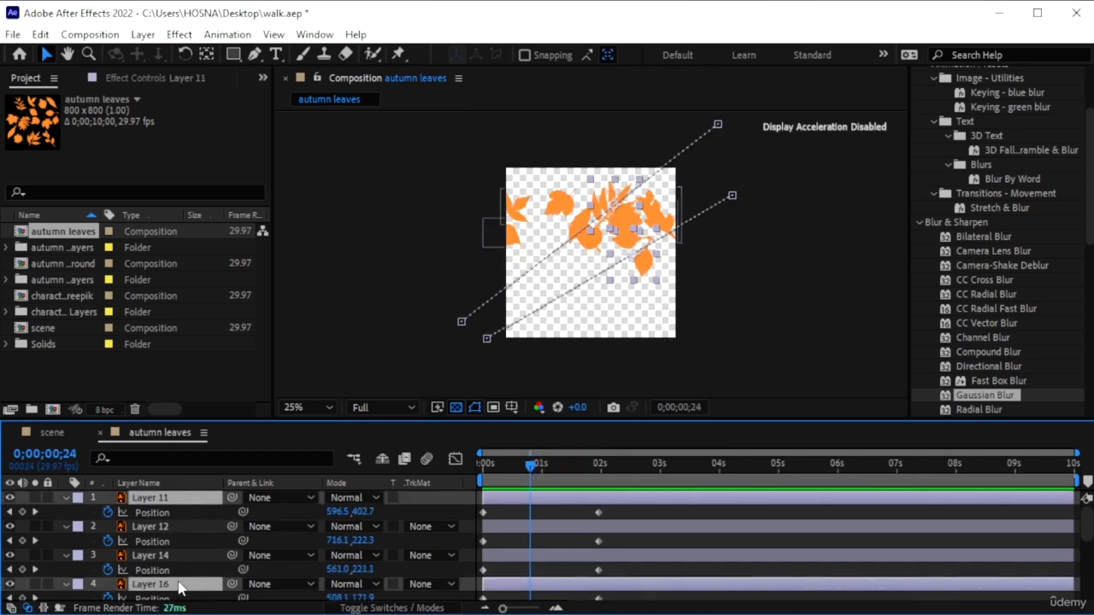
scroll(182, 585, "down", 3)
left_click(182, 558, "ctrl")
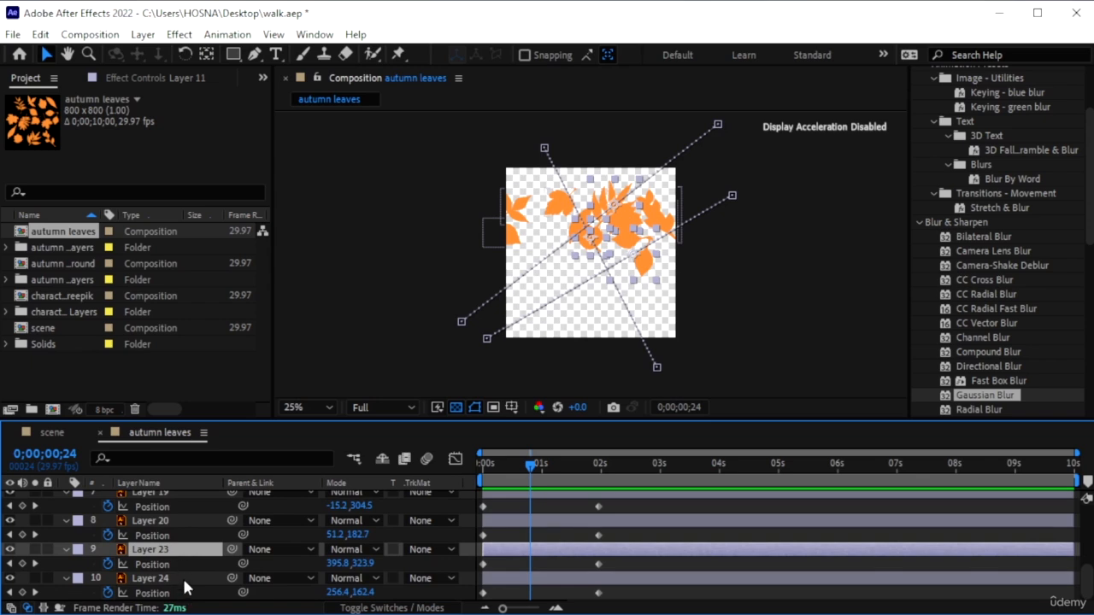
left_click(184, 581, "ctrl")
scroll(239, 584, "up", 5)
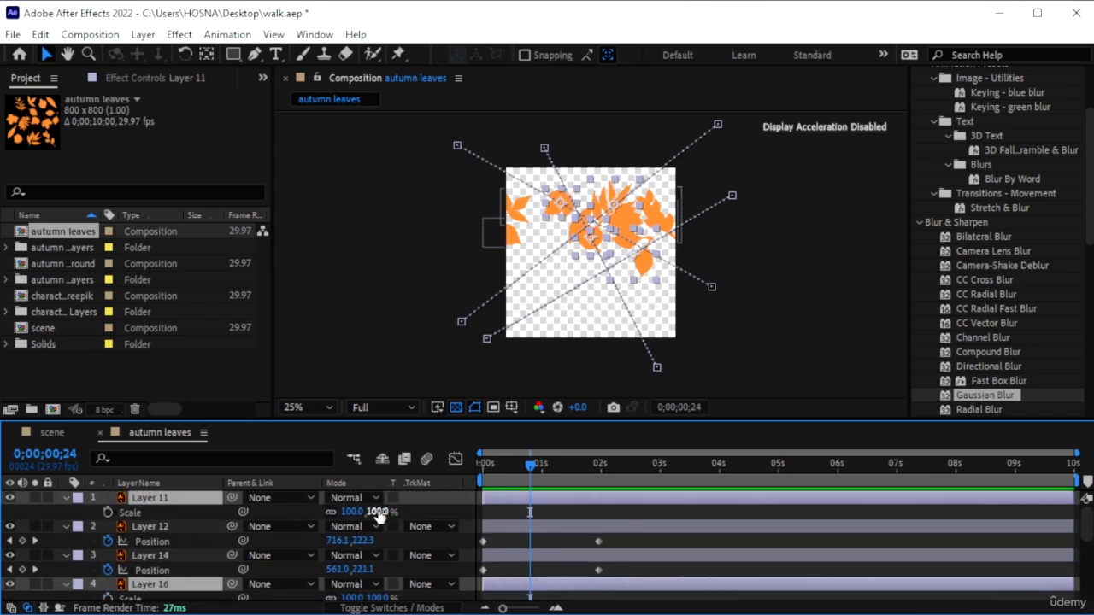
left_click_drag(378, 516, 328, 508)
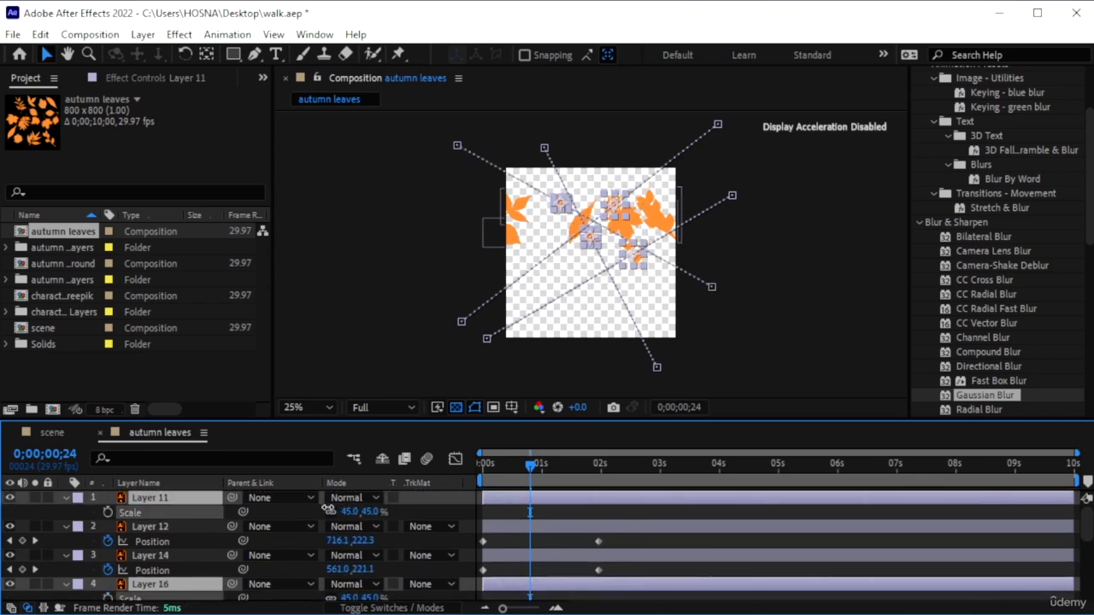
- Scale the Layer 12, Layer 19 and Layer 20 leaves up to 164% together
left_click(174, 532)
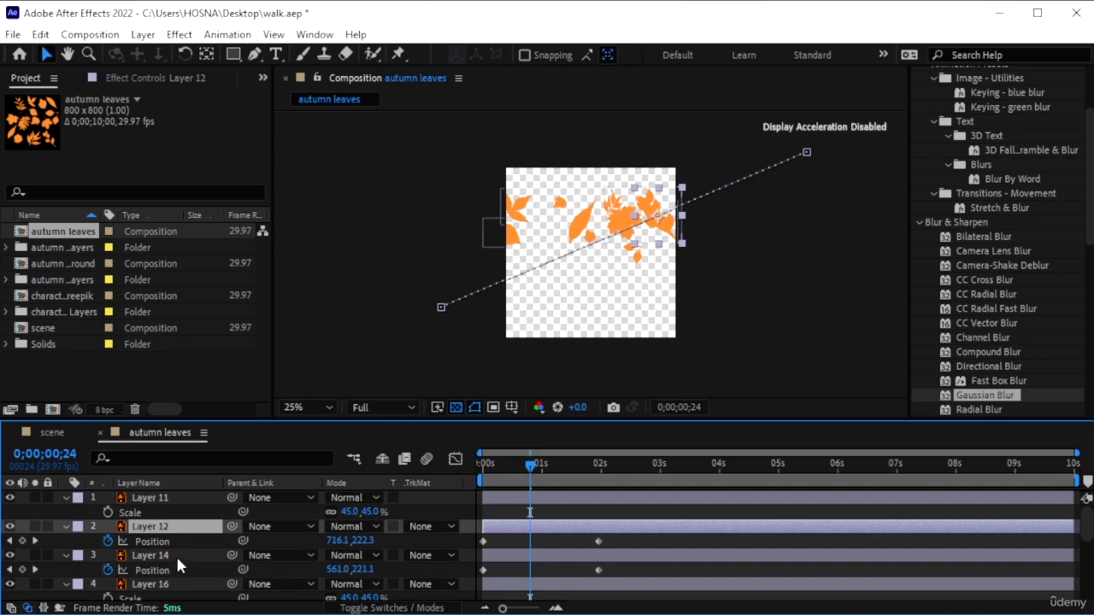
left_click(171, 586, "ctrl")
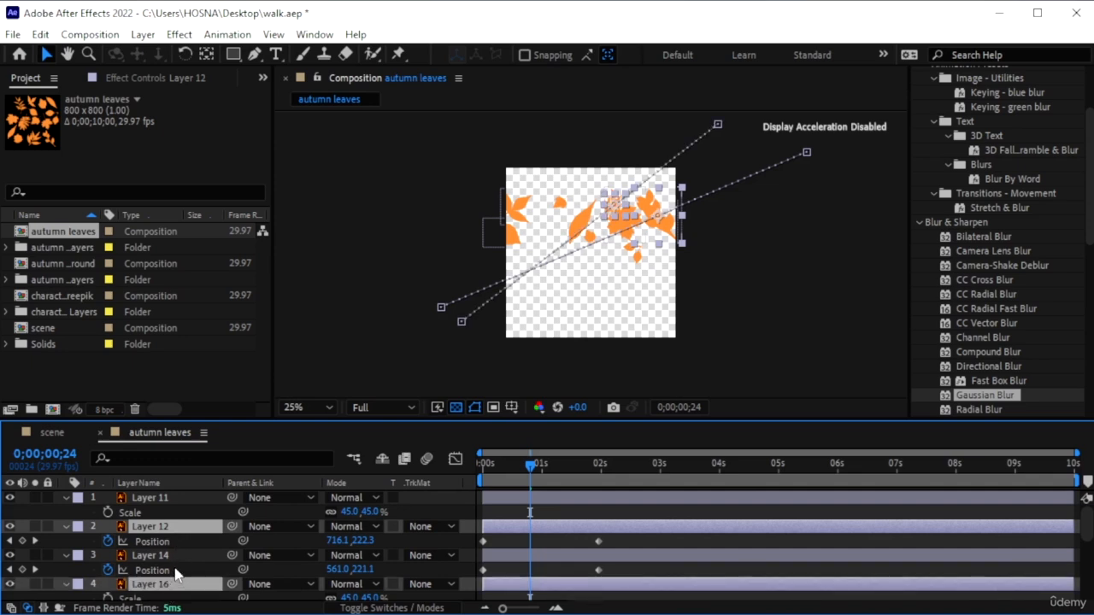
left_click(174, 581, "ctrl")
scroll(170, 563, "down", 5)
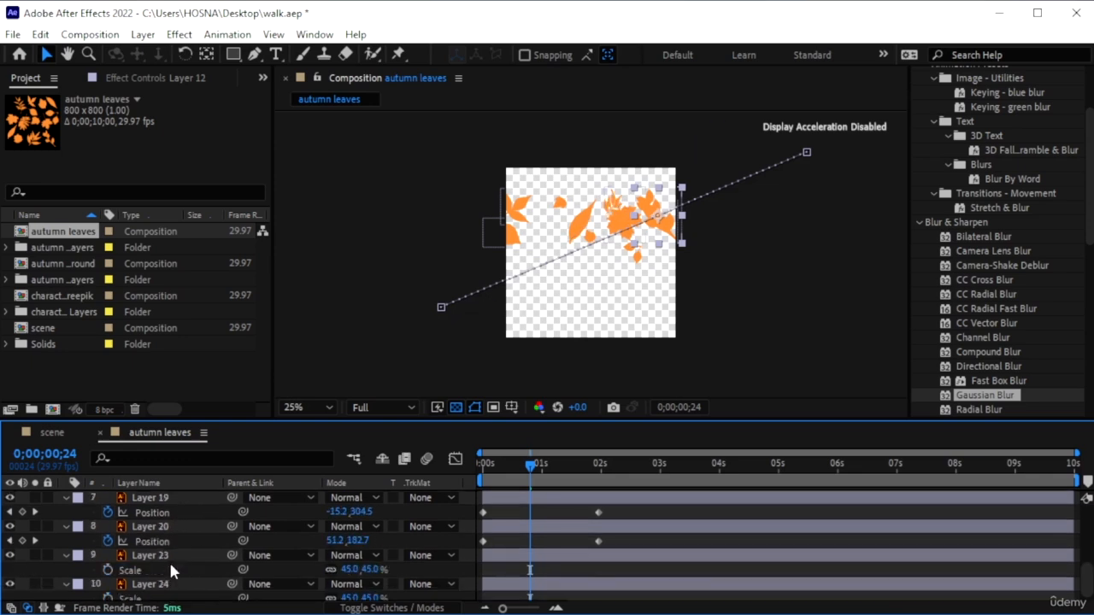
left_click(169, 527, "ctrl")
left_click(172, 499, "ctrl")
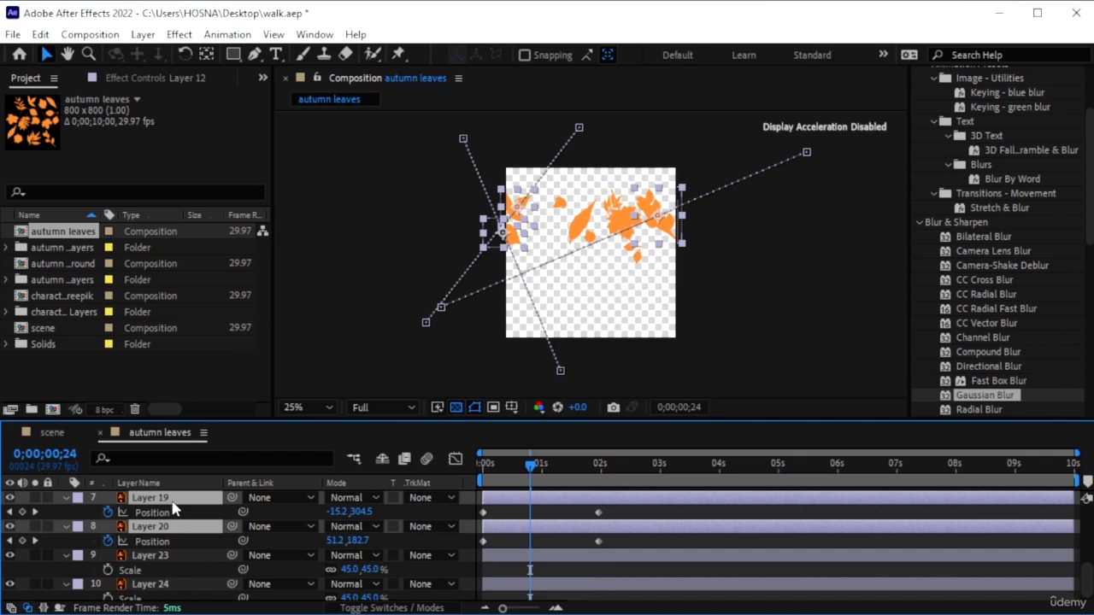
scroll(171, 505, "up", 5)
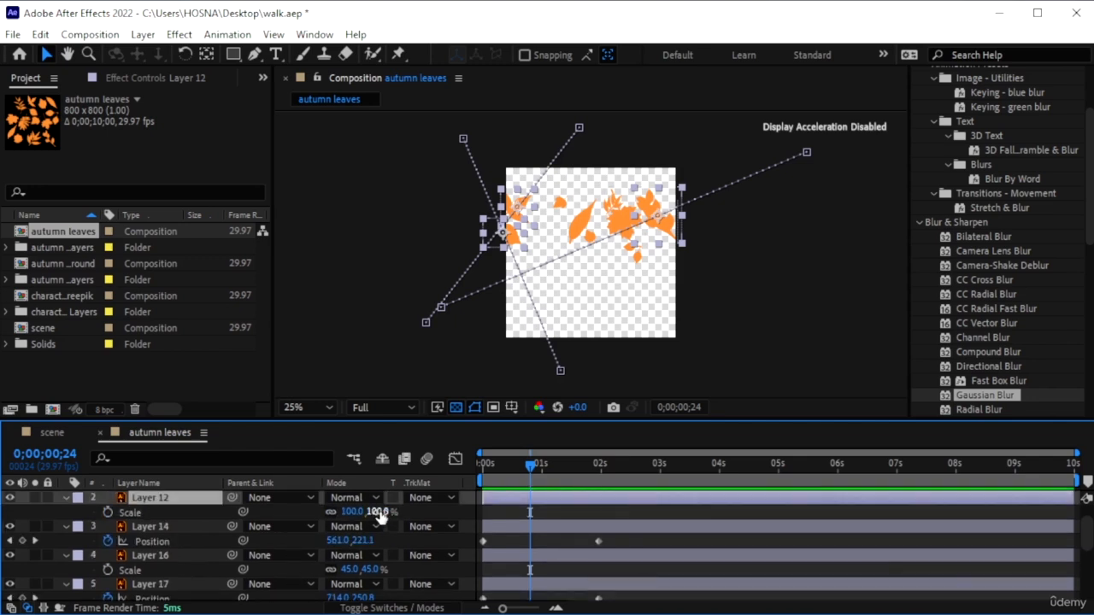
left_click_drag(380, 513, 442, 519)
scroll(162, 537, "up", 1)
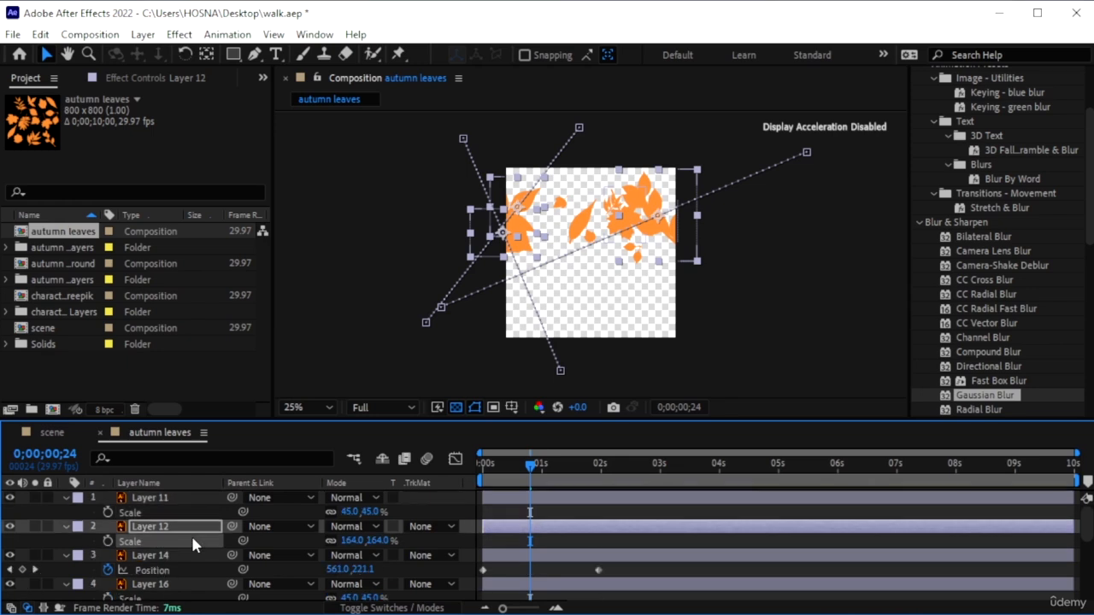
left_click(547, 504)
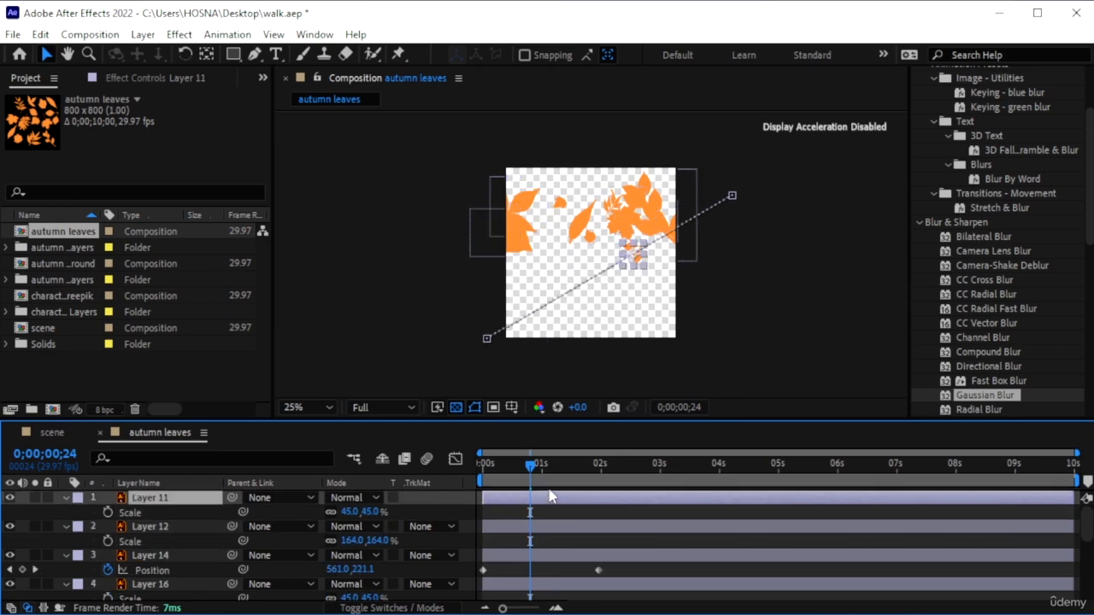
left_click_drag(532, 503, 524, 506)
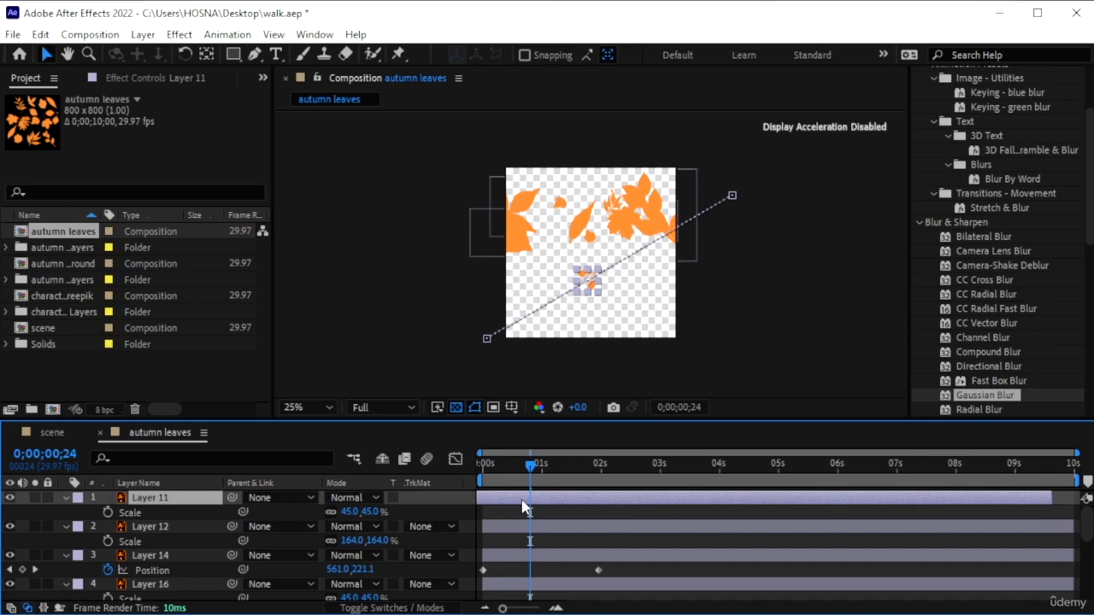
key("ctrl+z")
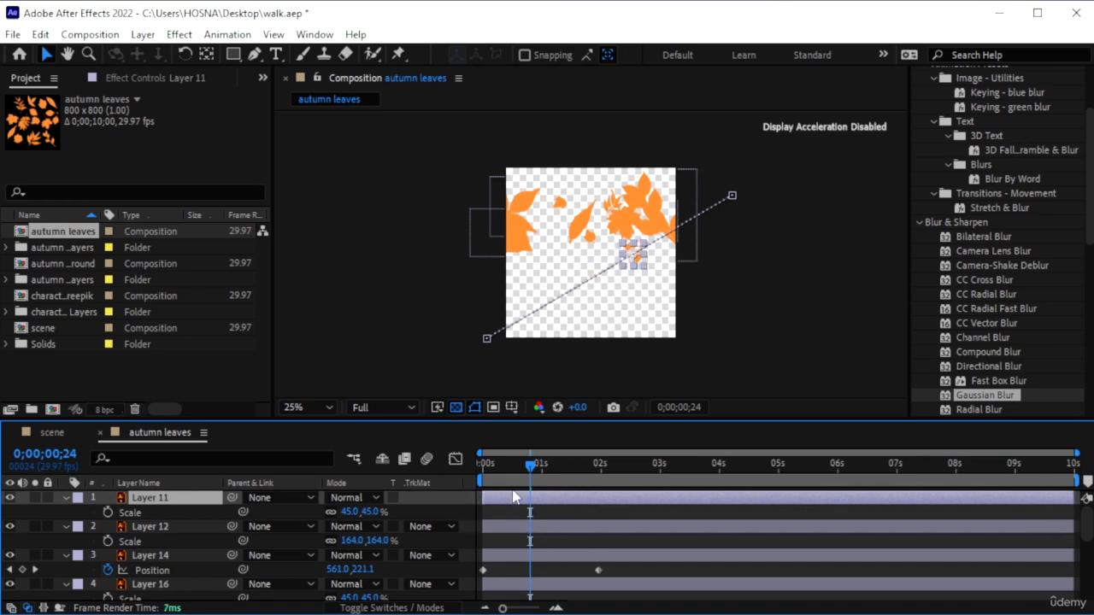
- Show the Position keyframes of all the leaves and move Layer 11's last keyframe to about 3.7 s
scroll(171, 547, "down", 5)
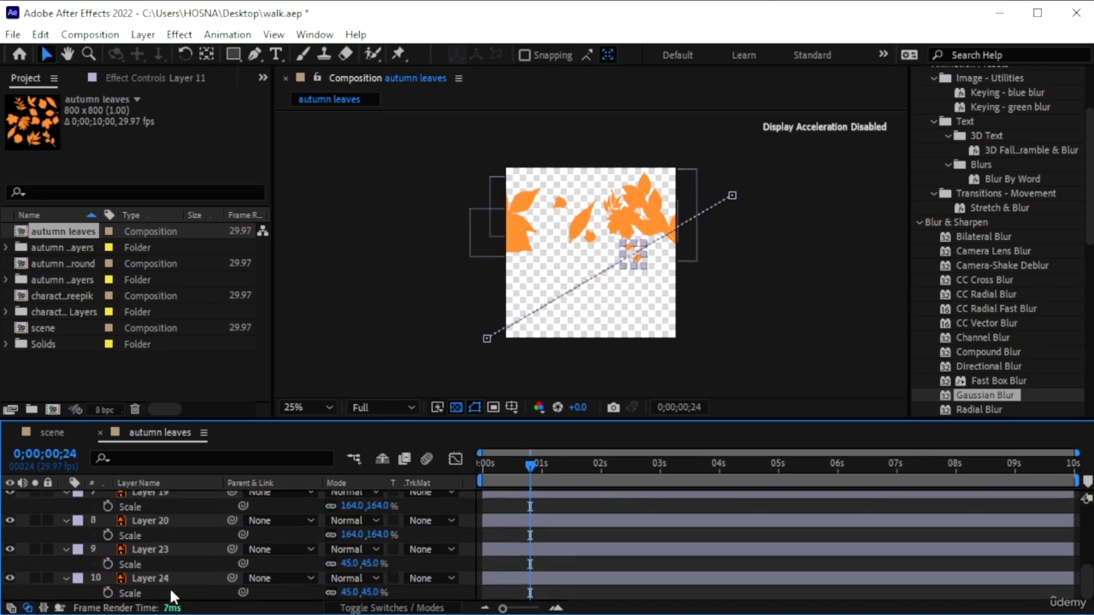
left_click(173, 581, "shift")
key("p")
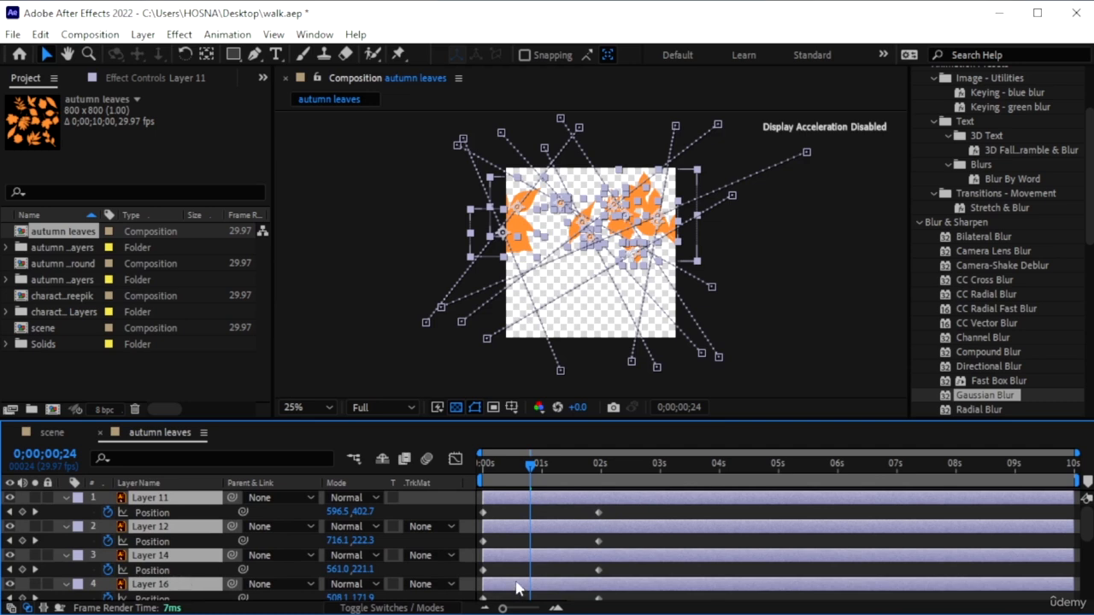
key("ctrl+z")
key("ctrl+z")
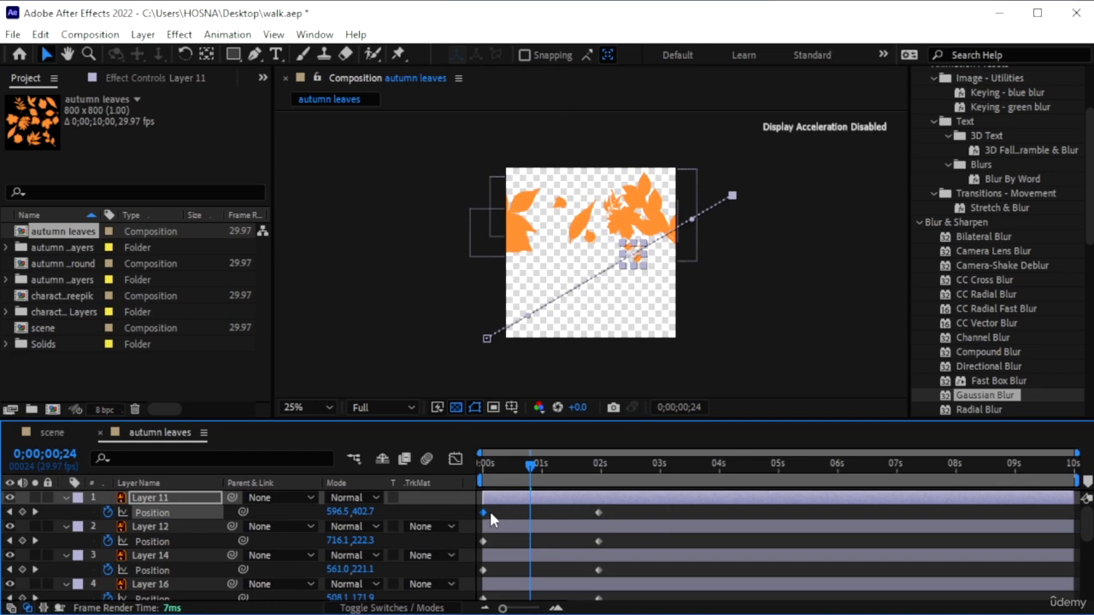
left_click_drag(598, 517, 703, 513)
- Identify the Layer 12 leaf by toggling its visibility, and move its first Position keyframe to 0;00;00;24
left_click(554, 539)
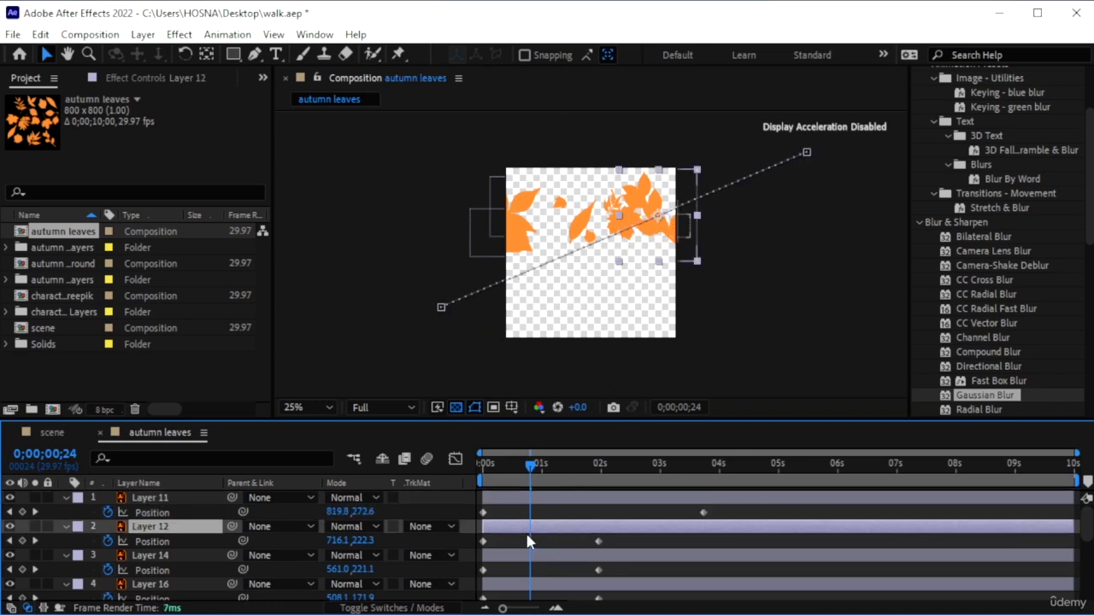
left_click(10, 527)
left_click(10, 527)
left_click_drag(483, 542, 531, 548)
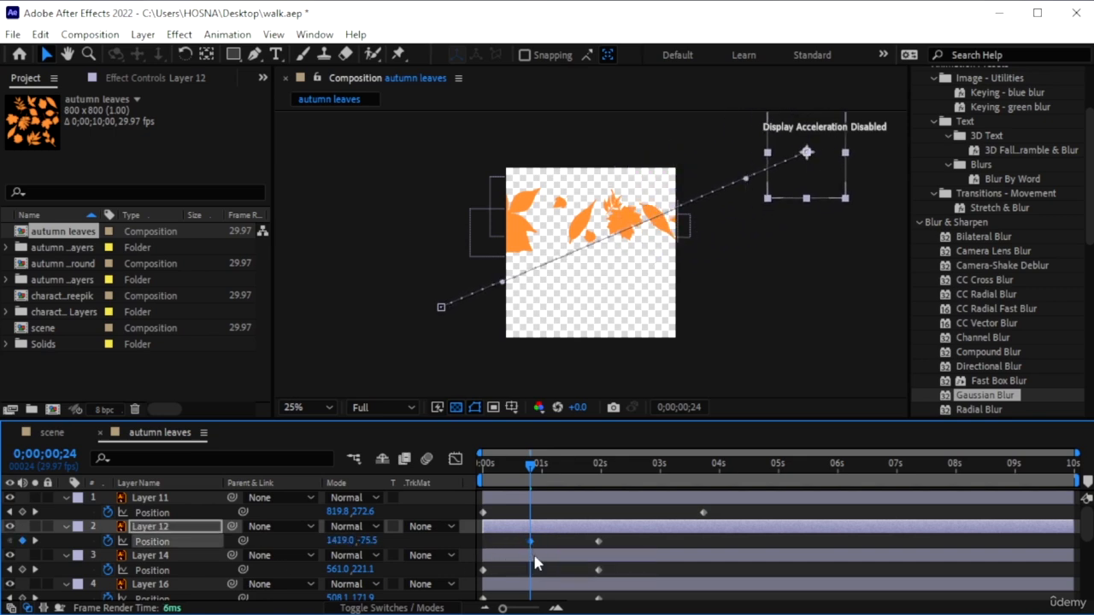
- Identify the Layer 14 leaf by toggling its visibility, and retime its Position keyframes to about 0.4 s and 2.5 s
left_click(536, 561)
left_click(10, 556)
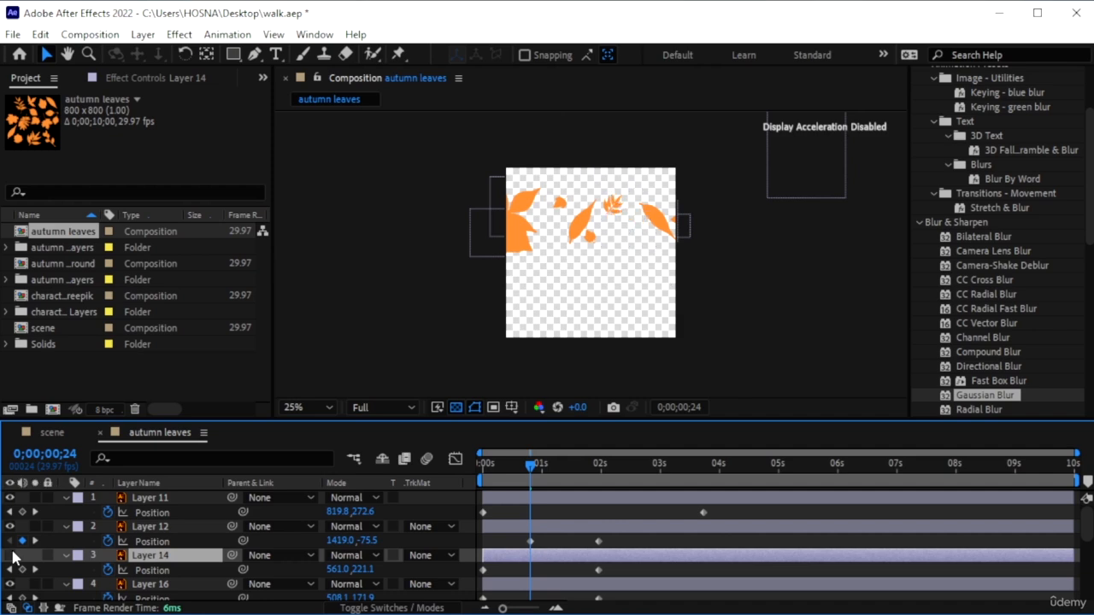
left_click(10, 555)
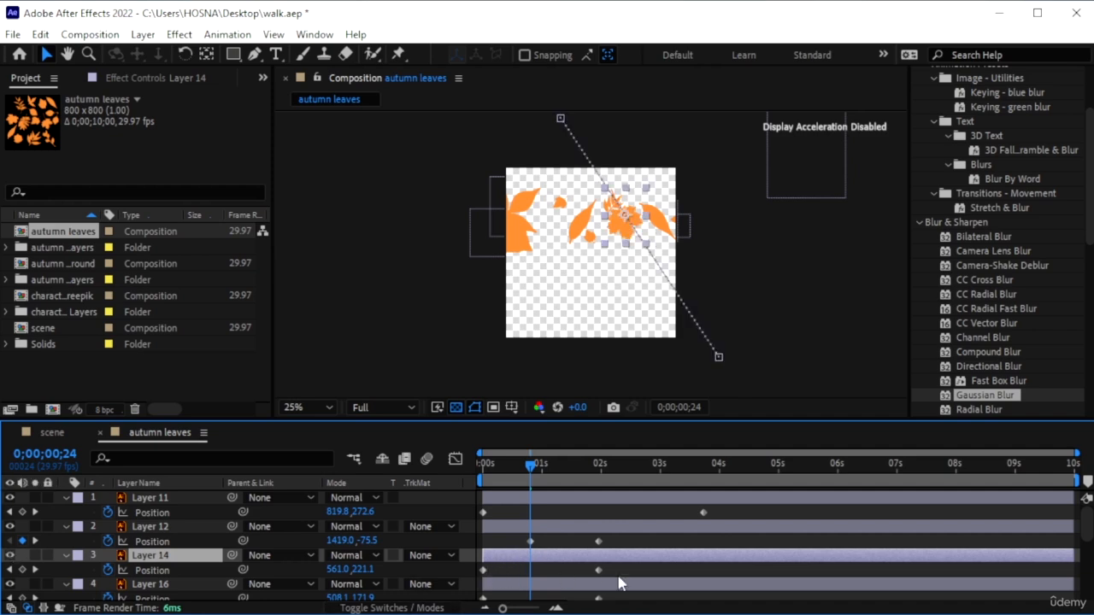
left_click_drag(599, 571, 630, 567)
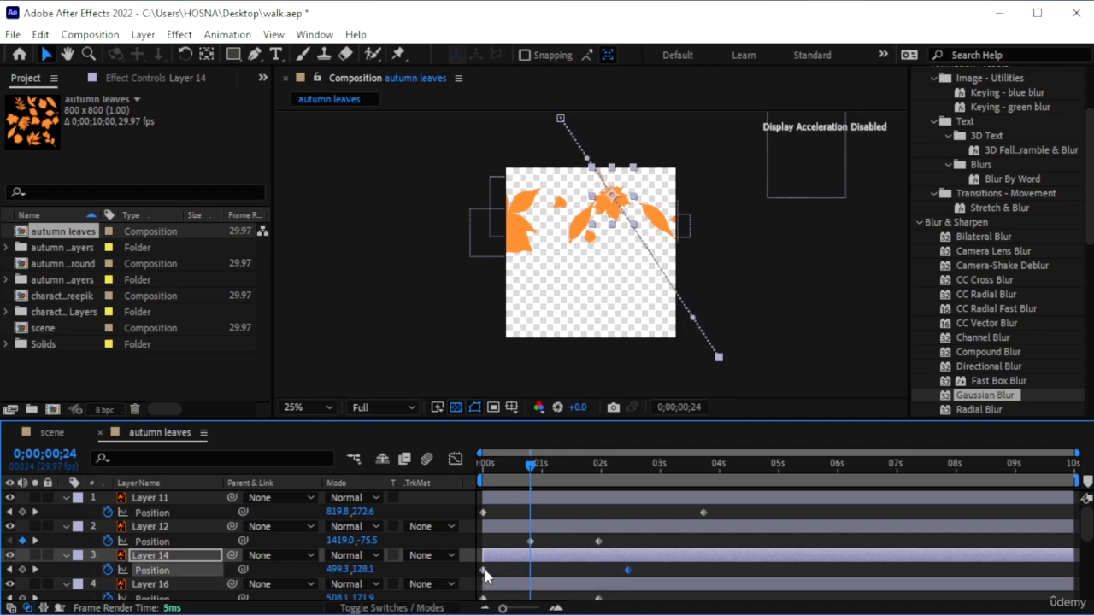
left_click_drag(484, 571, 505, 571)
- Move Layer 16's first Position keyframe to 0;00;00;24 and its last to about 4.7 s
scroll(581, 571, "down", 1)
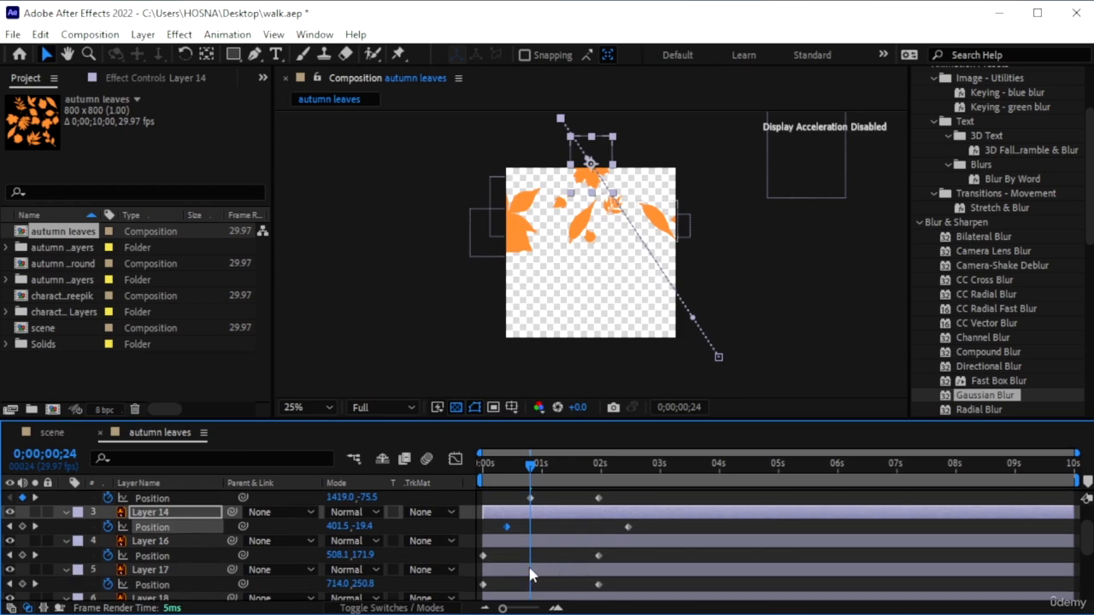
left_click(534, 544)
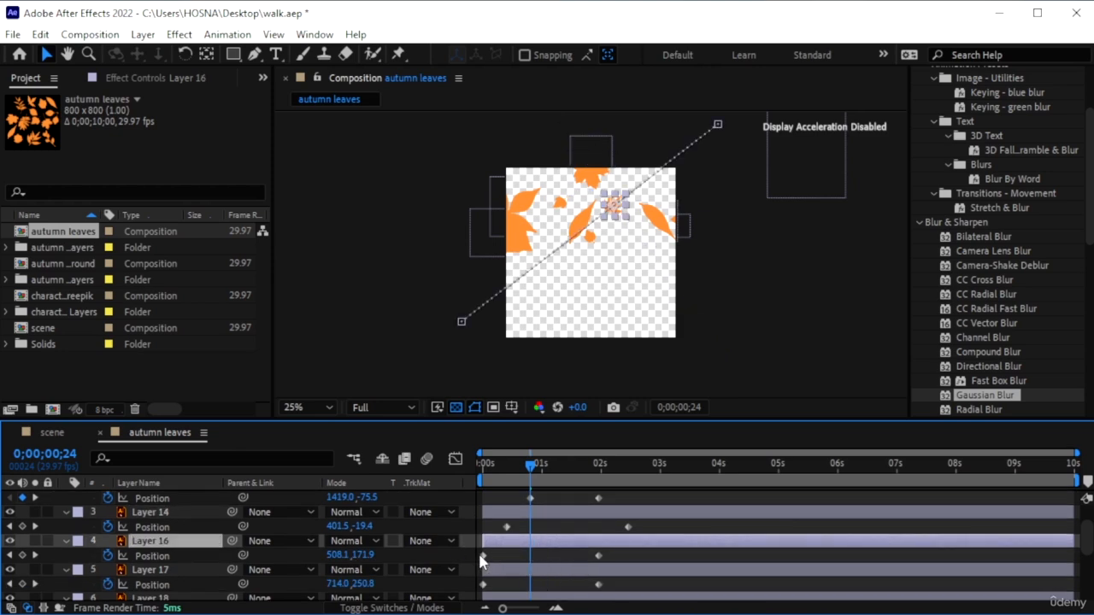
left_click_drag(481, 558, 530, 564)
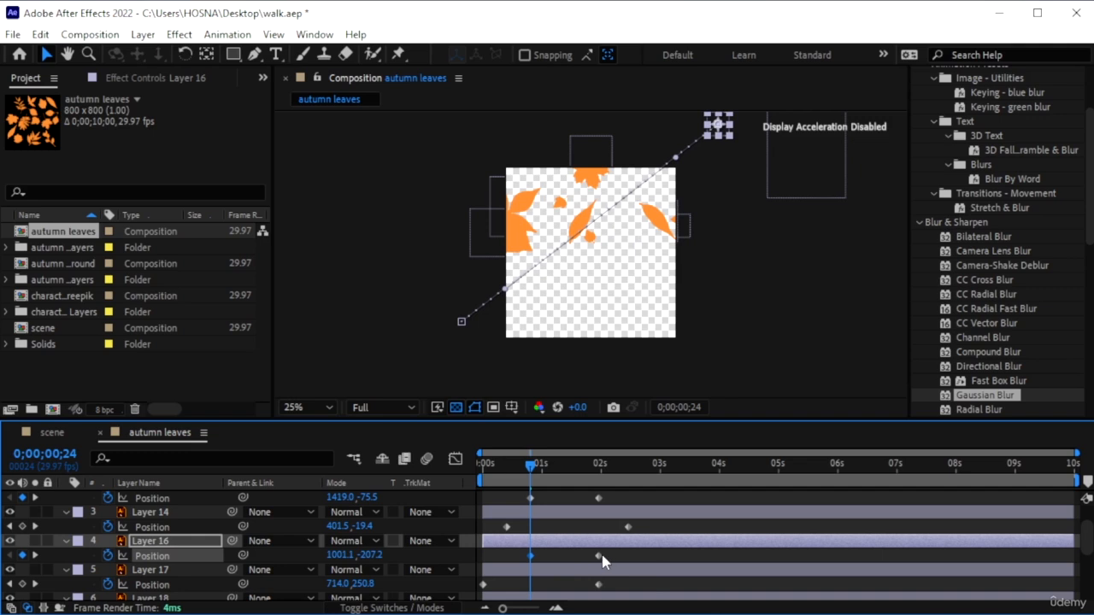
left_click_drag(599, 556, 762, 554)
- Retime the Position keyframes of Layer 17 to about 1.5 s and 3.7 s, and of Layer 18 to about 1.1 s and 4.8 s
scroll(534, 564, "down", 2)
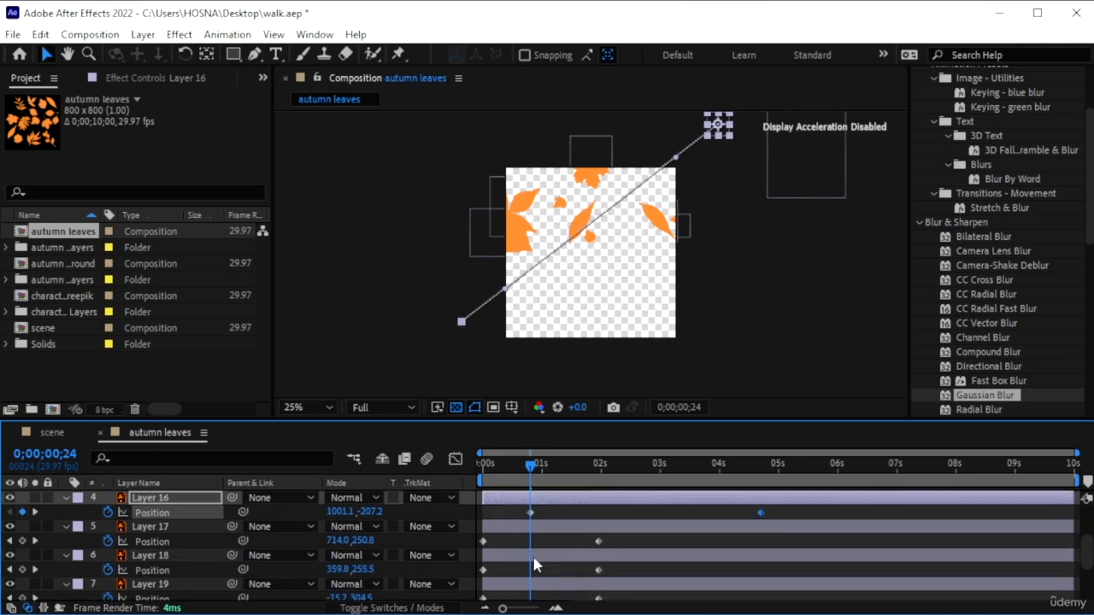
left_click(483, 541)
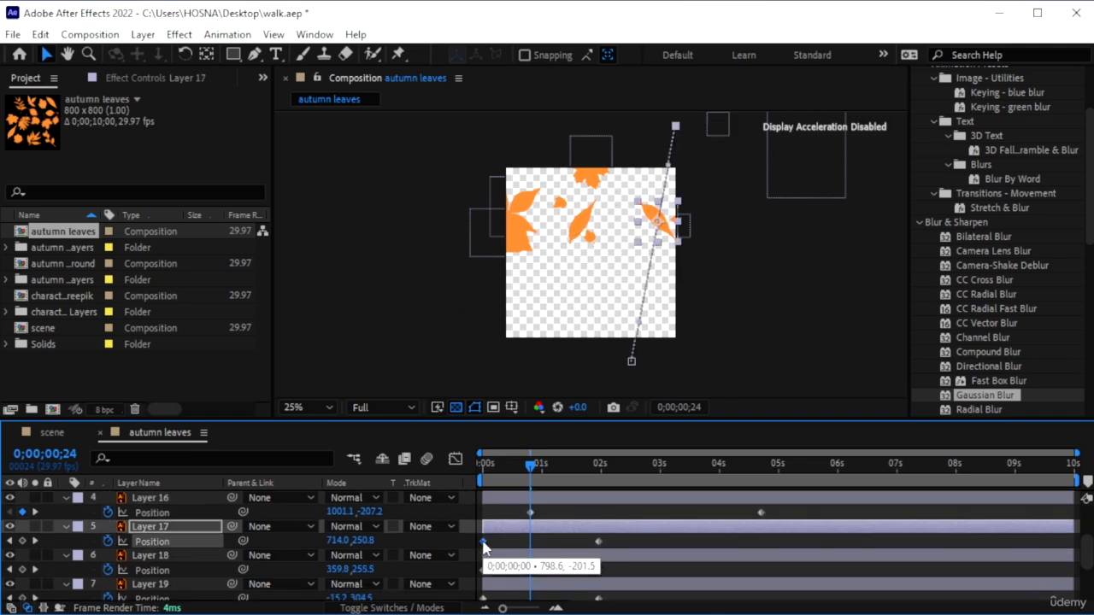
left_click_drag(483, 547, 704, 544)
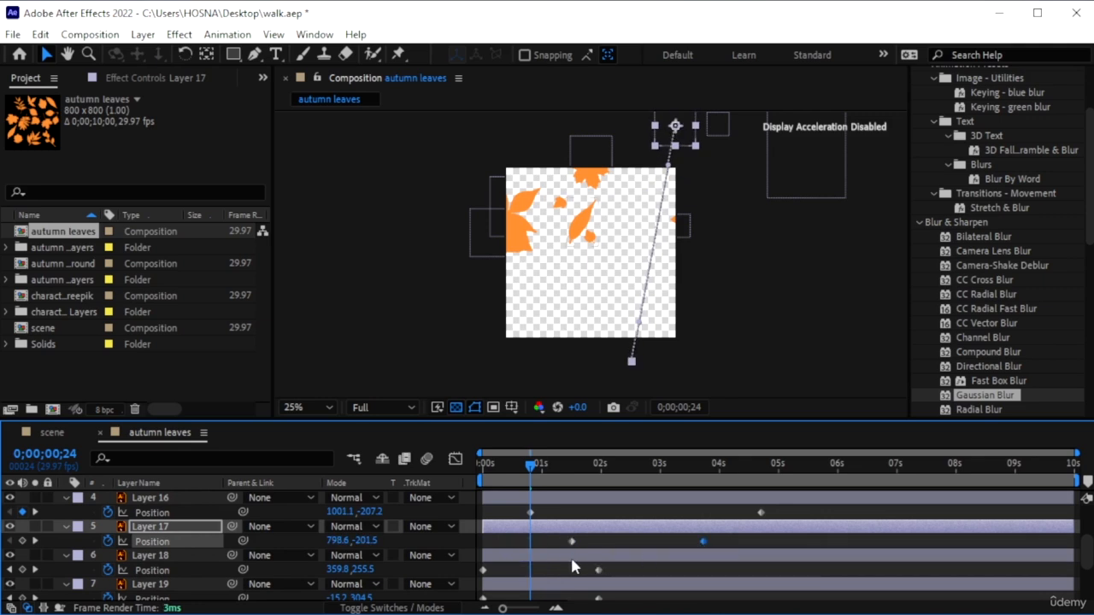
scroll(572, 566, "down", 1)
left_click(483, 528)
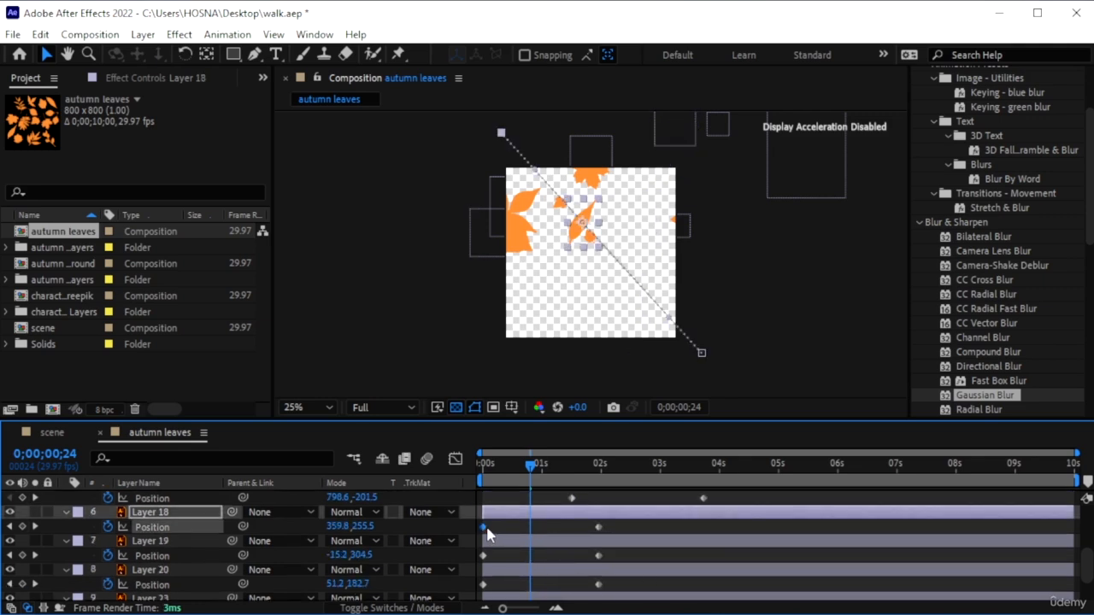
left_click_drag(487, 529, 593, 530)
left_click_drag(484, 529, 767, 527)
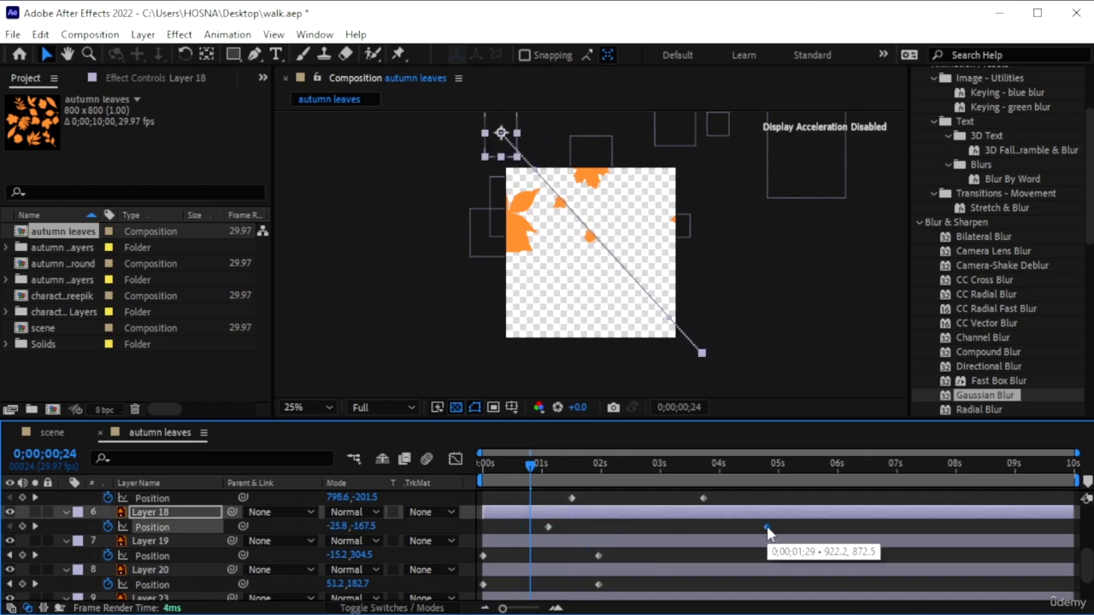
- Retime Layer 19's Position keyframes to about 1.7 s and 3.3 s, and start Layer 20's motion at about 0.8 s
left_click_drag(484, 556, 679, 567)
scroll(606, 557, "down", 2)
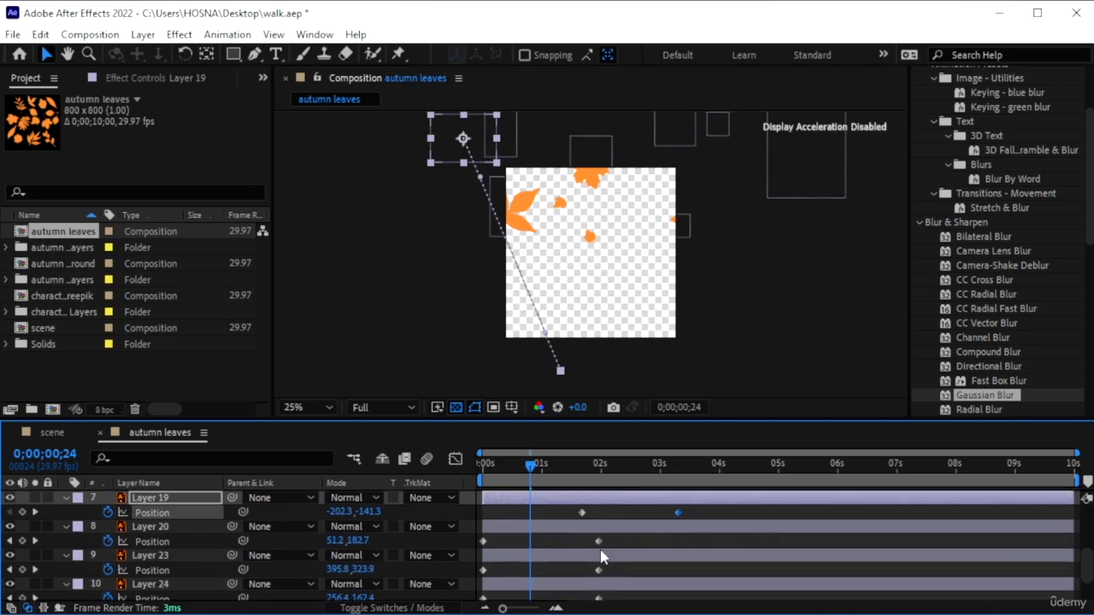
left_click(484, 542)
left_click_drag(484, 548, 511, 573)
- Retime the Position keyframes of Layer 23 to about 2.2 s and 4.9 s, and of Layer 24 to about 1.2 s and 5.4 s
left_click_drag(601, 579, 778, 583)
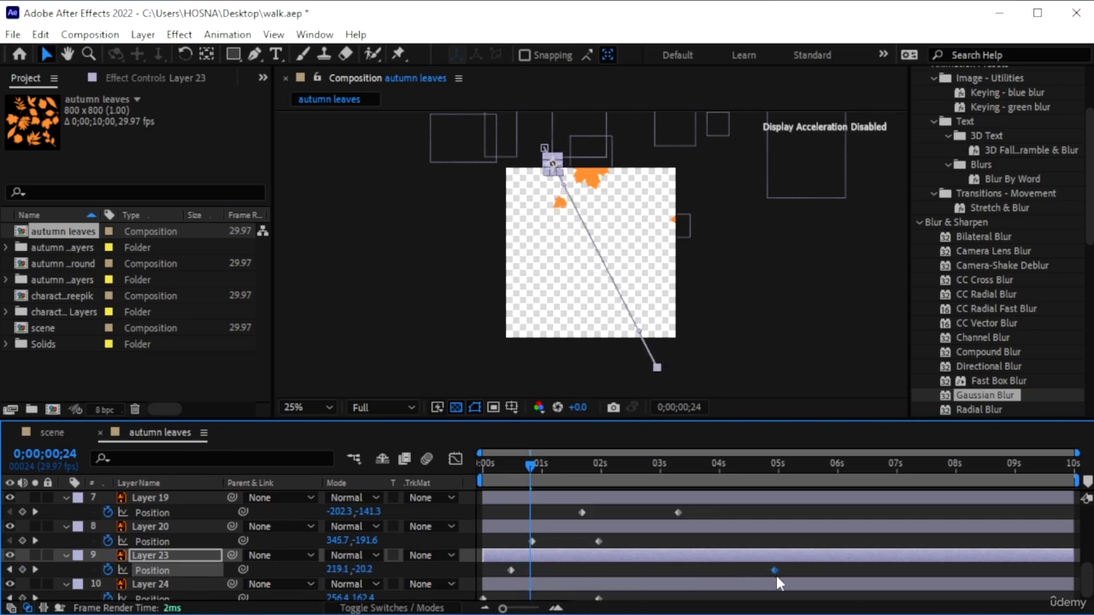
left_click_drag(511, 571, 616, 570)
left_click_drag(484, 595, 804, 594)
- Preview the staggered leaf fall from the start of the composition
left_click_drag(532, 466, 410, 478)
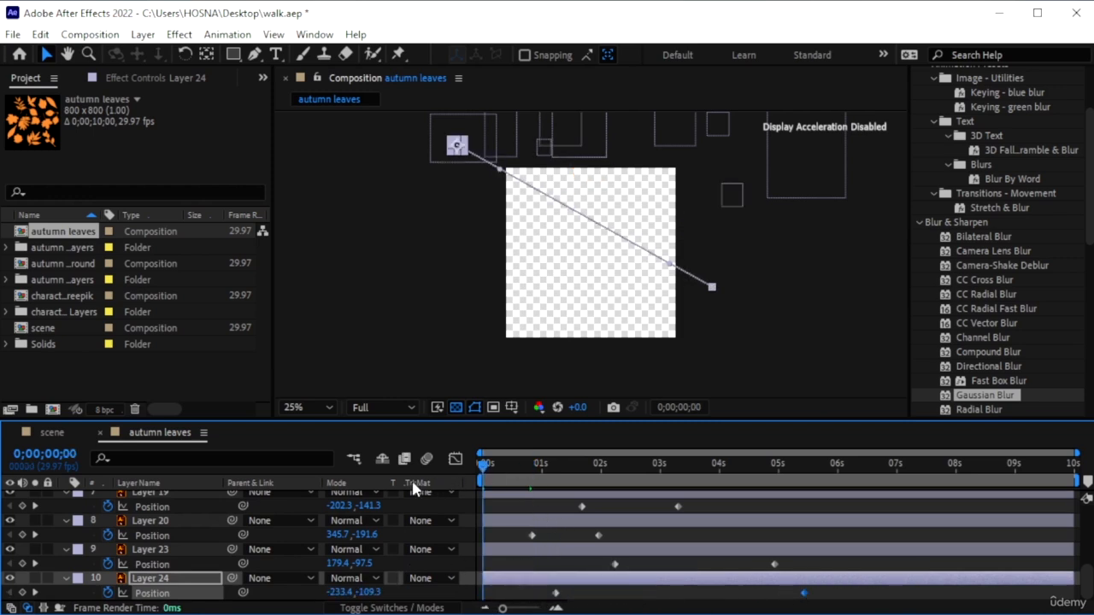
key("space")
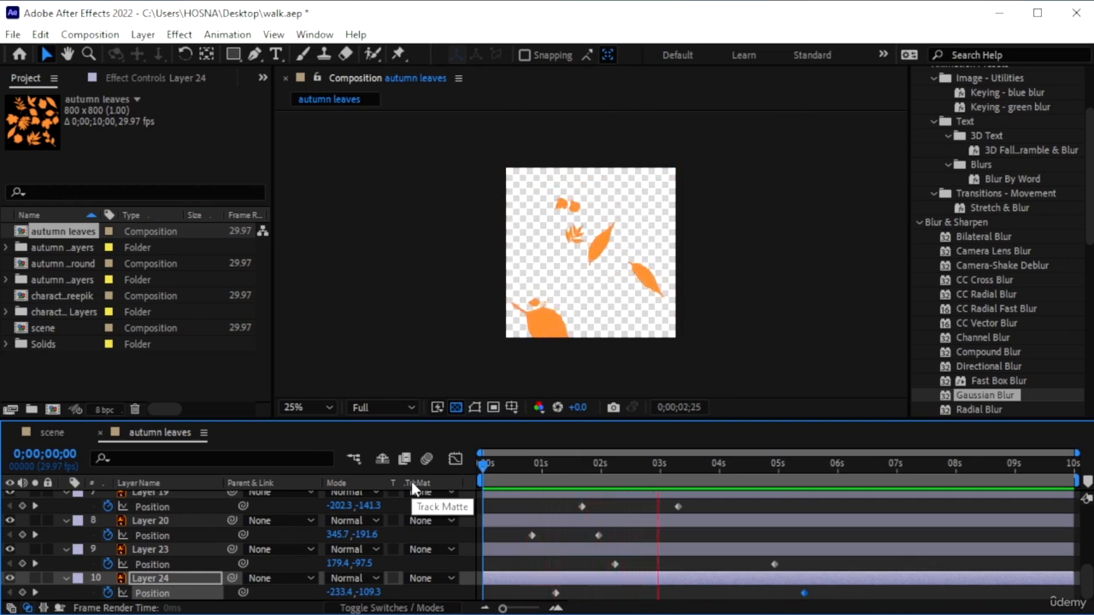
key("space")
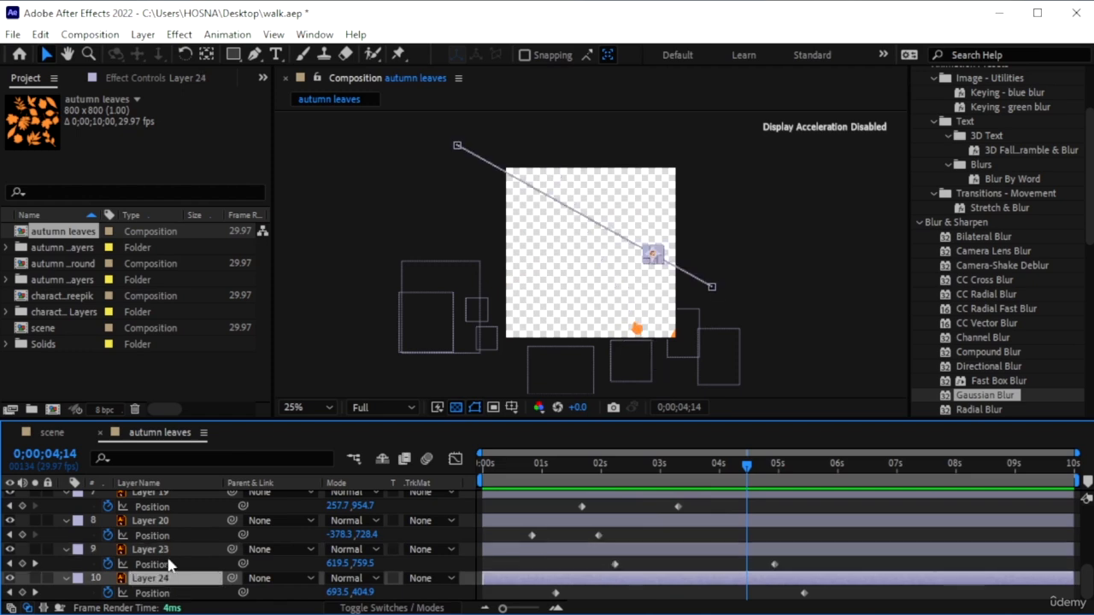
- Add starting Rotation keyframes to all ten leaf layers at 0;00;00;00
scroll(170, 547, "up", 5)
key("ctrl+a")
key("r")
scroll(686, 536, "down", 5)
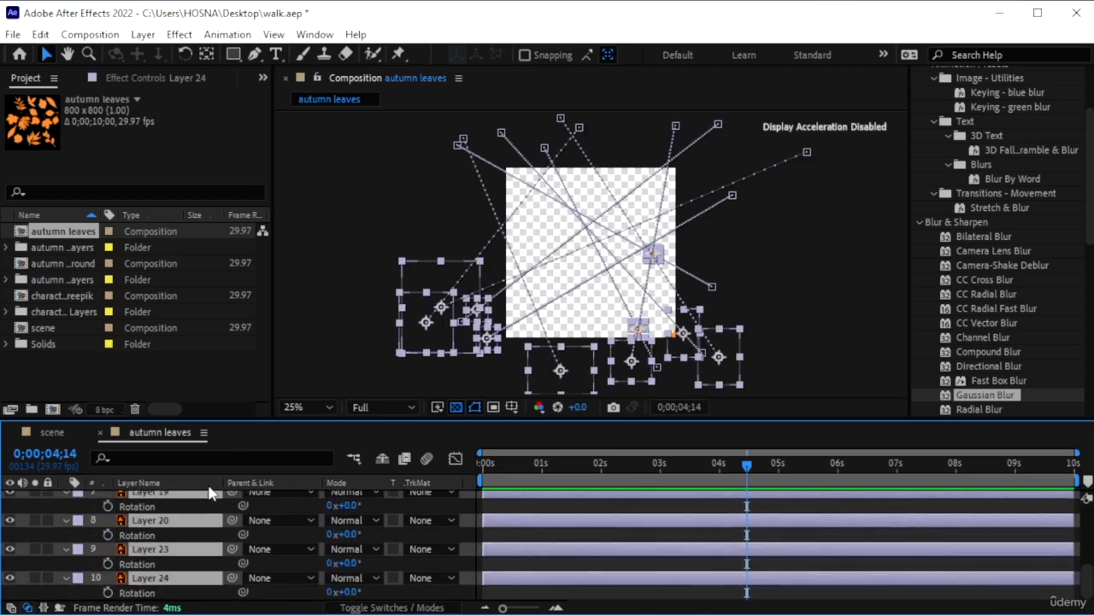
key("Home")
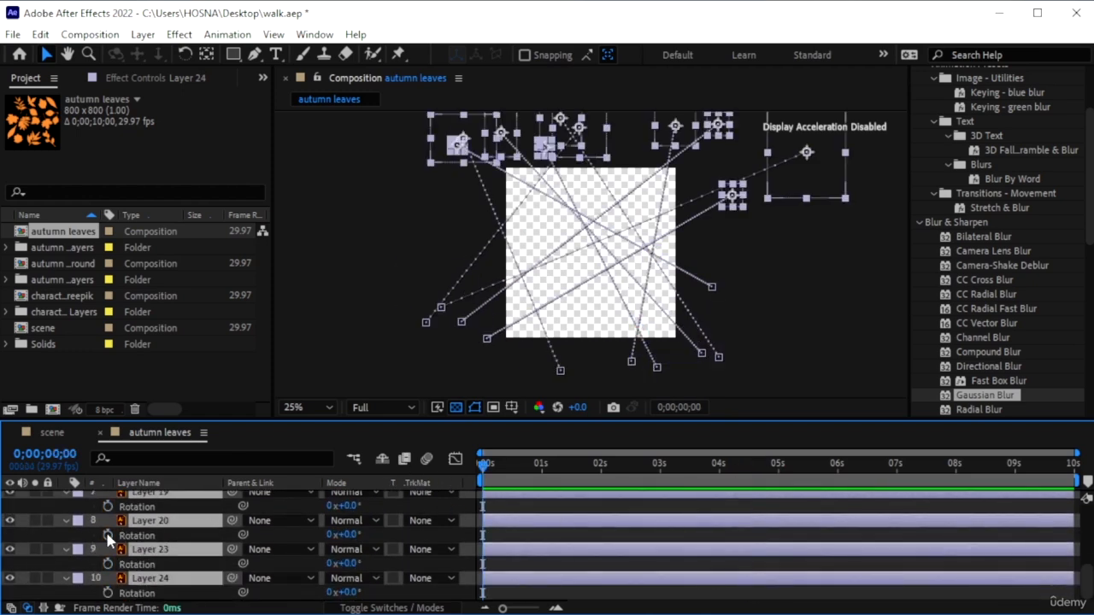
left_click(108, 536)
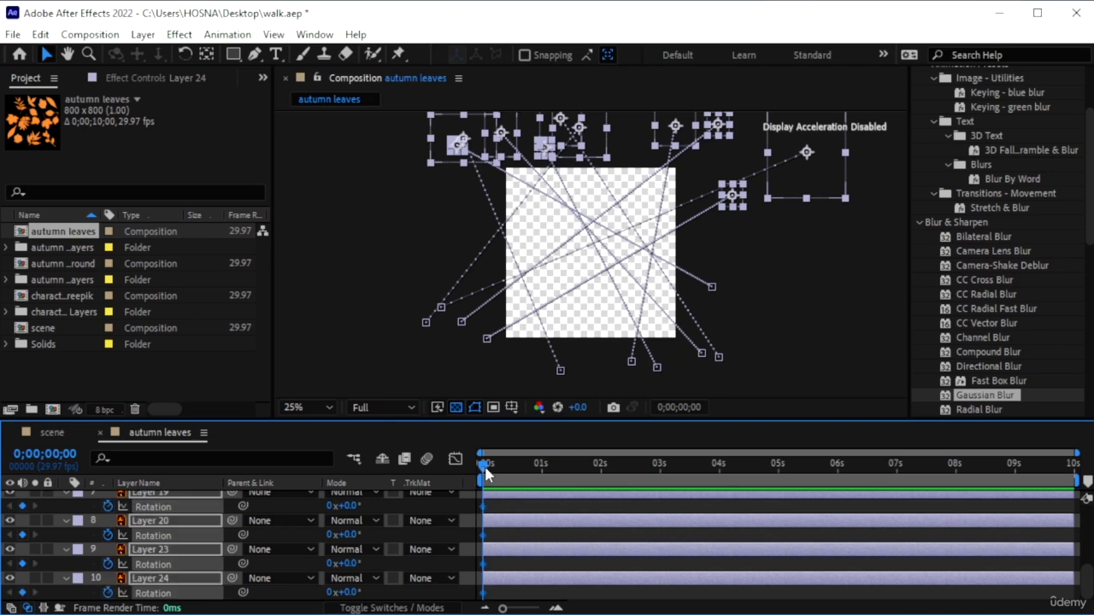
- At 0;00;06;02, set the Rotation of all selected leaves to one full turn (1x+0.0°)
left_click_drag(487, 467, 842, 486)
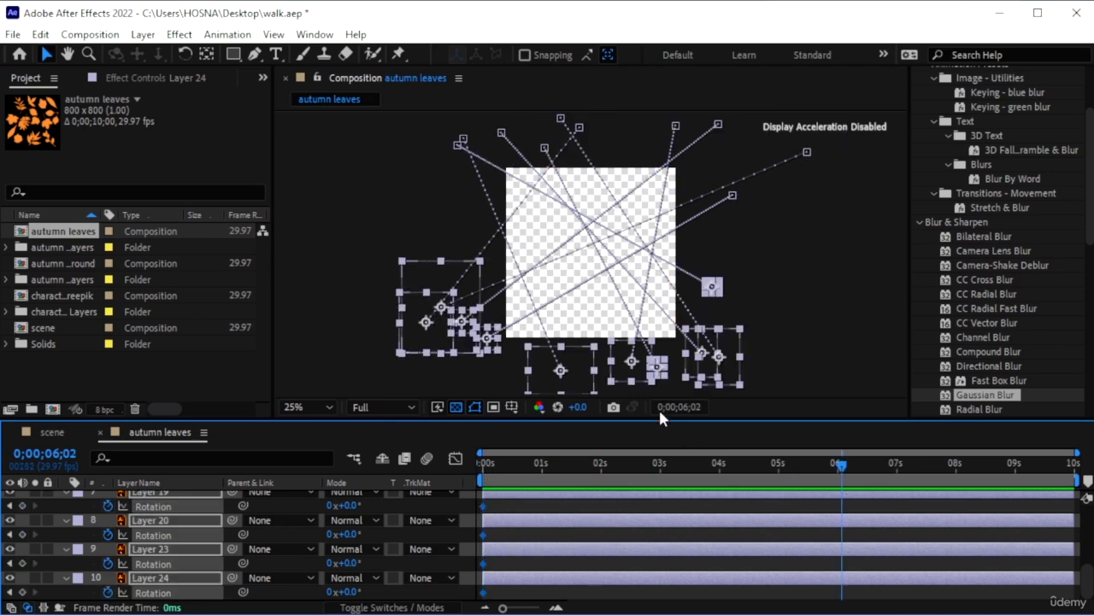
left_click(330, 506)
type("1")
key("Return")
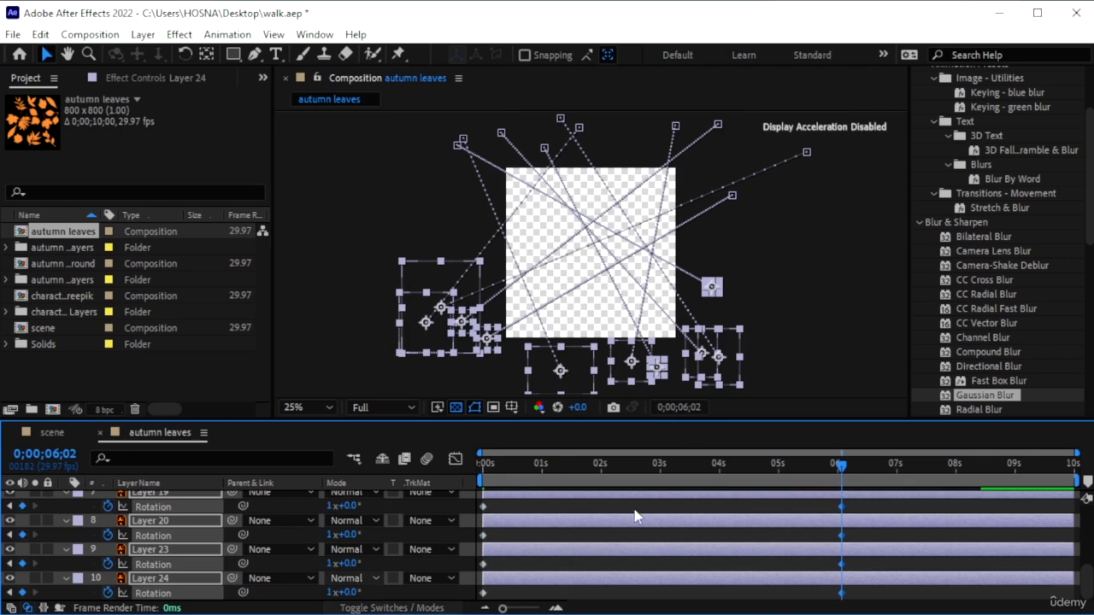
- Preview the falling and rotating leaves from the start of the autumn leaves composition
left_click_drag(841, 466, 436, 498)
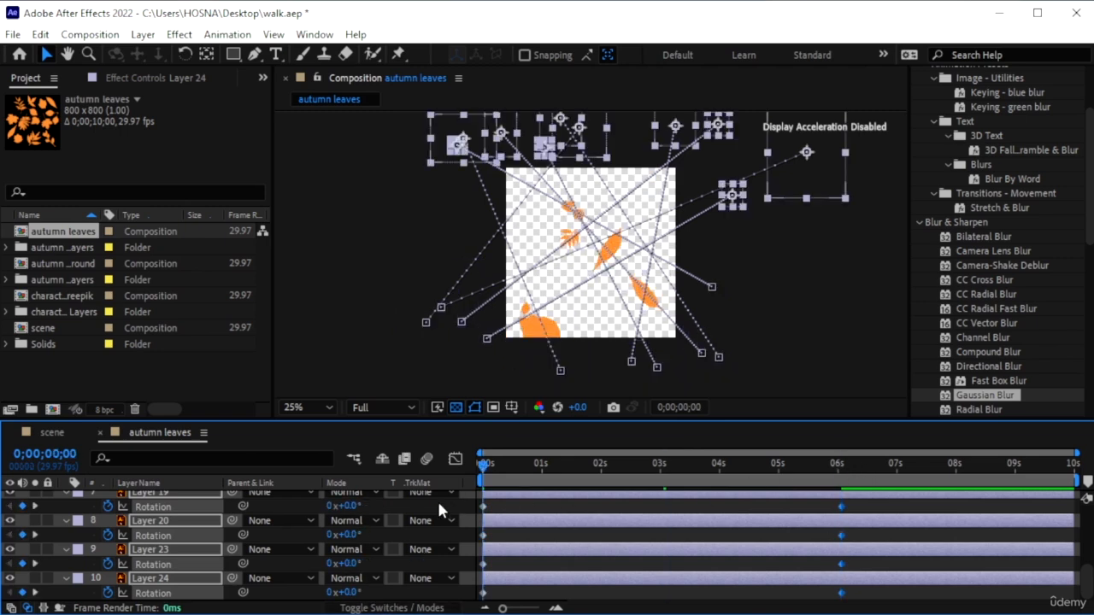
key("space")
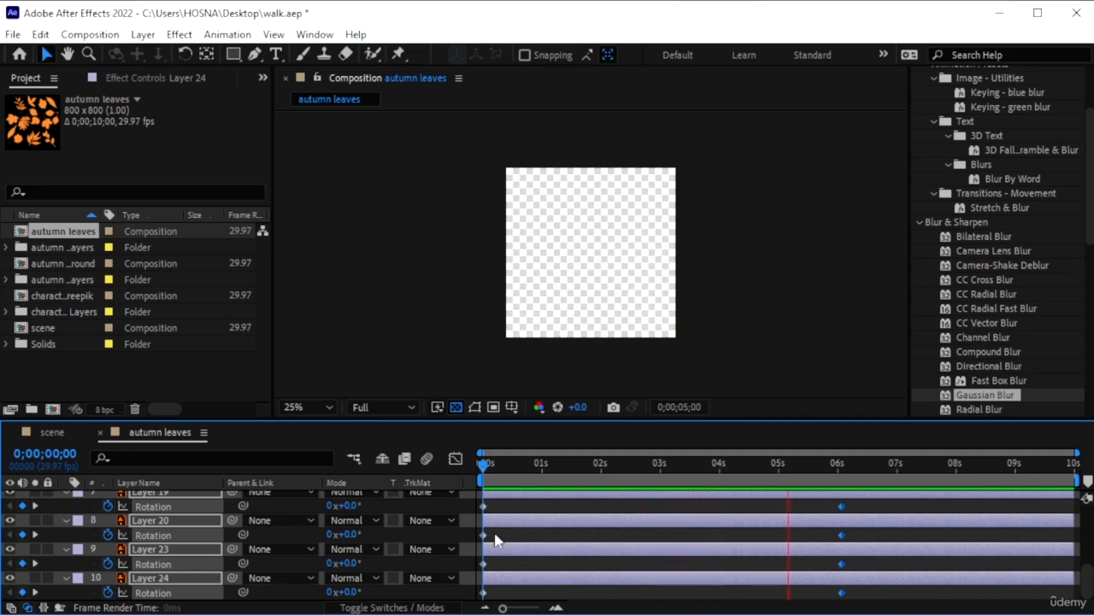
key("space")
scroll(543, 546, "up", 1)
- Add the autumn leaves composition as the top layer of the scene composition and scale it to 163%
left_click(47, 432)
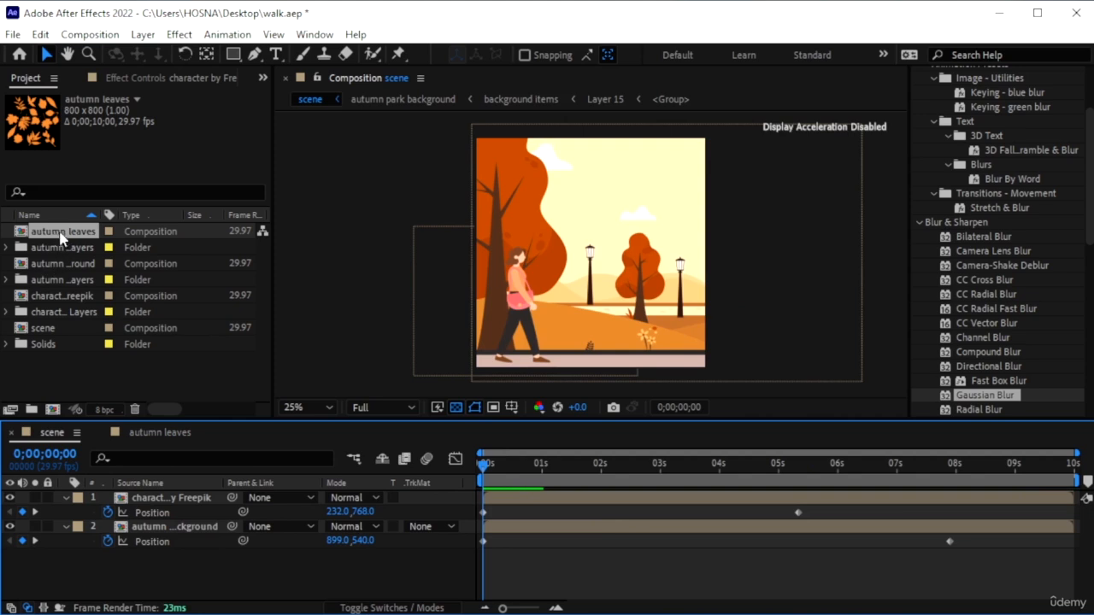
left_click_drag(61, 232, 186, 494)
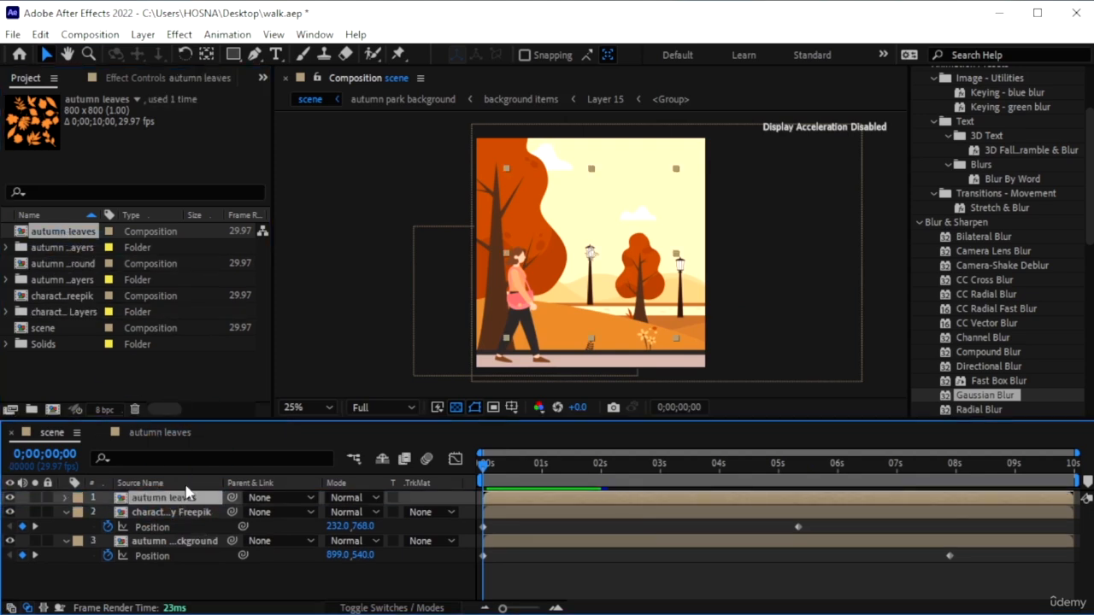
key("s")
left_click_drag(349, 512, 407, 517)
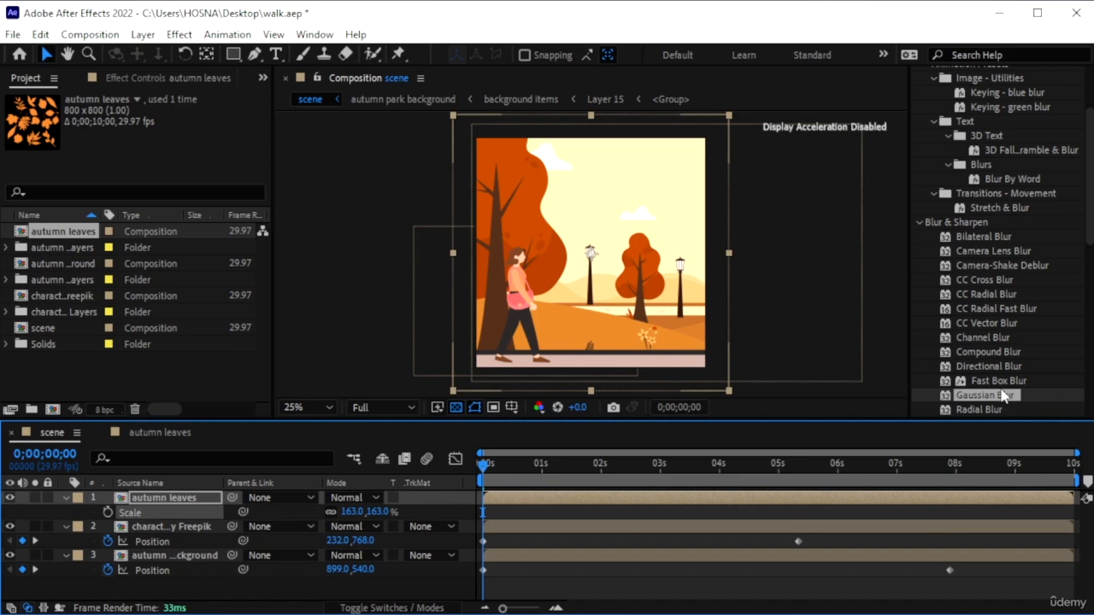
- Apply Gaussian Blur to the autumn leaves layer and set its Blurriness to 19.5
left_click_drag(998, 405, 152, 492)
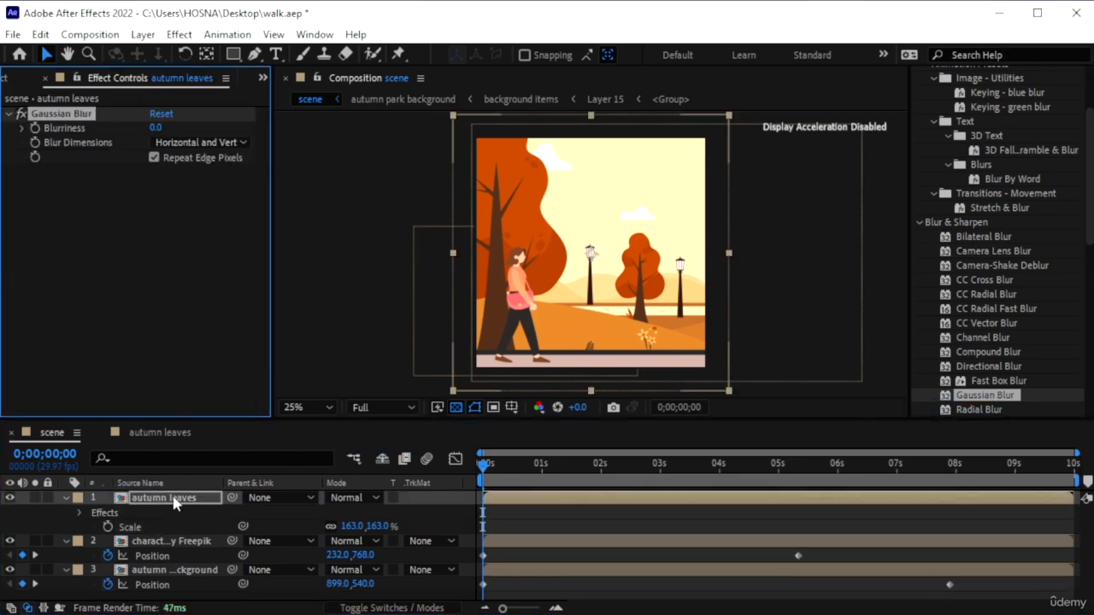
mouse_move(158, 127)
left_mouse_down()
mouse_move(196, 128)
mouse_move(153, 132)
left_mouse_up()
key("space")
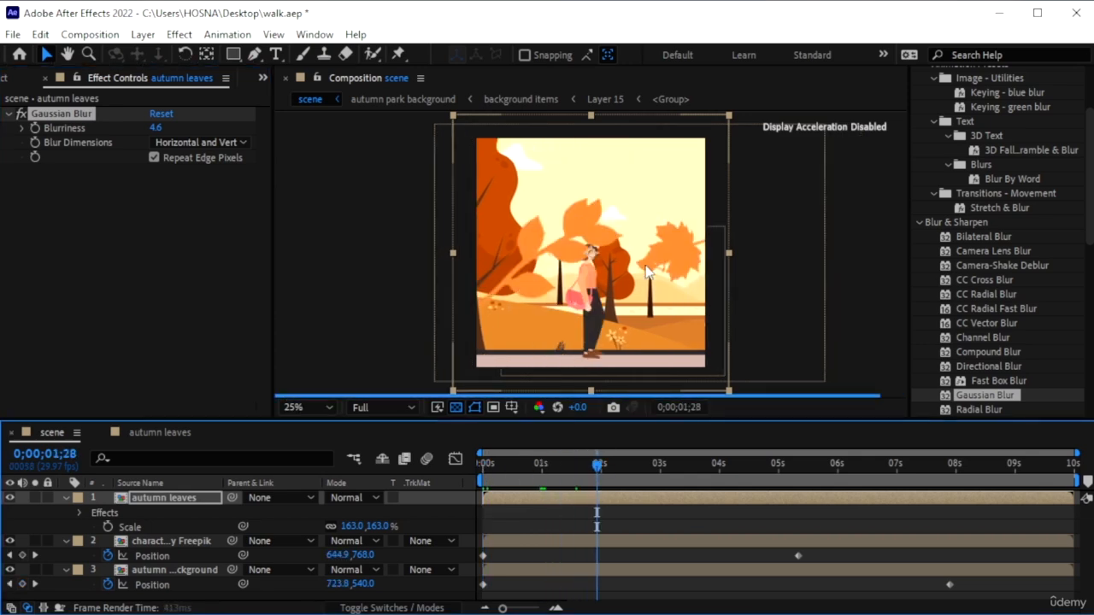
left_click_drag(157, 127, 262, 138)
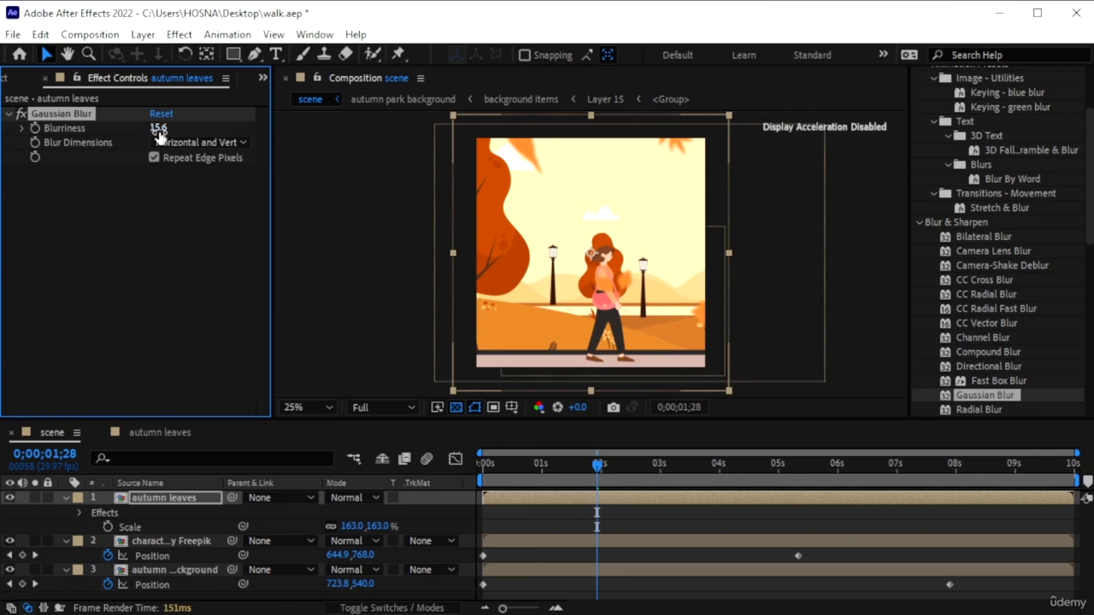
left_click_drag(159, 128, 195, 134)
left_click(365, 488)
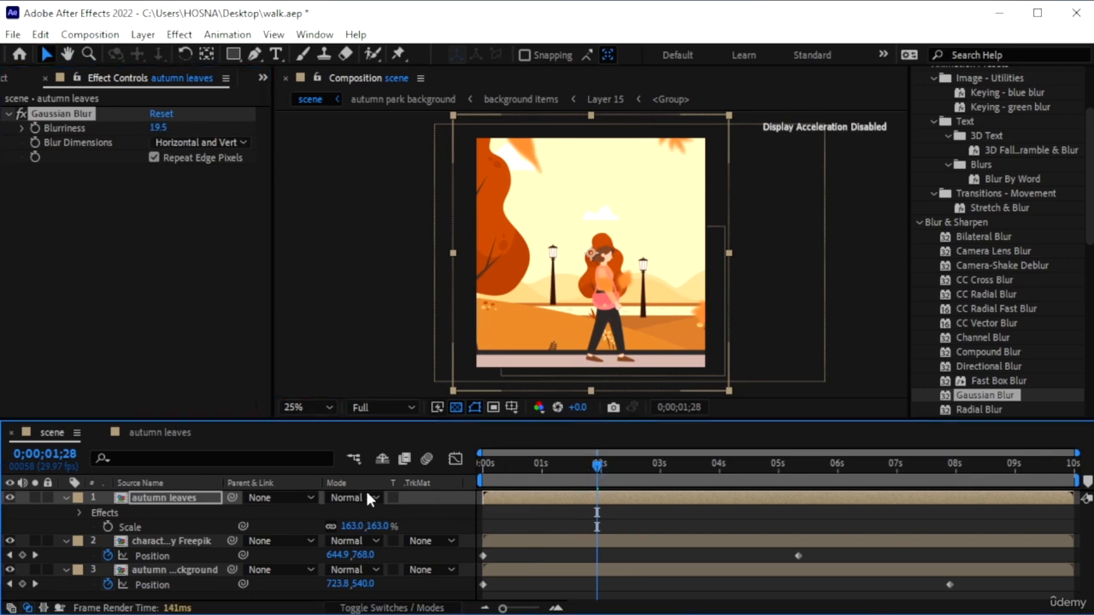
- End the scene's work area at about 5 s and preview the blurred leaves from the start
key("Home")
key("space")
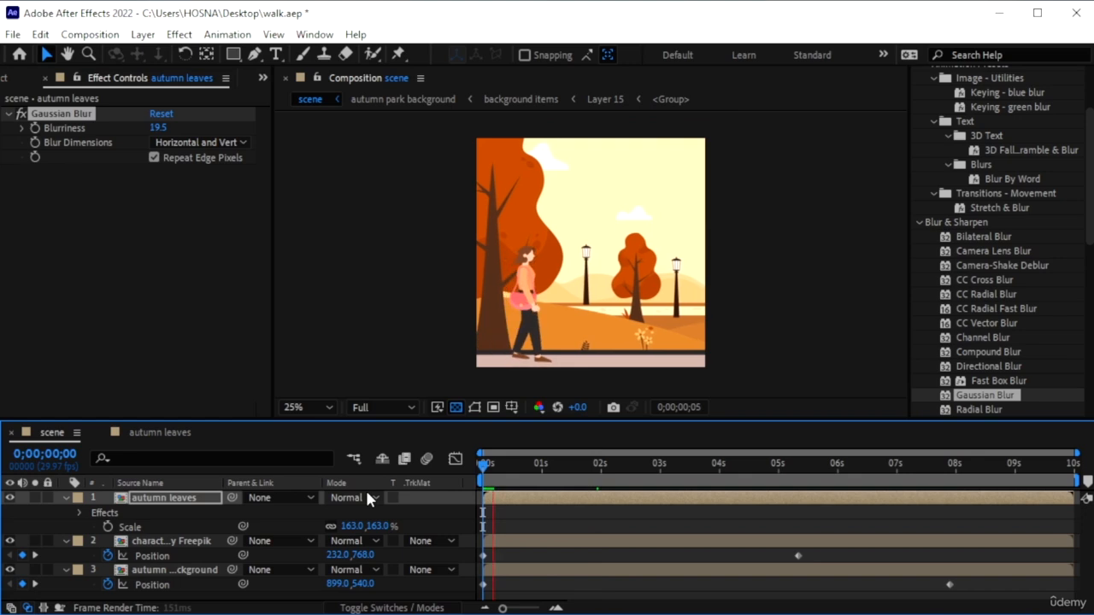
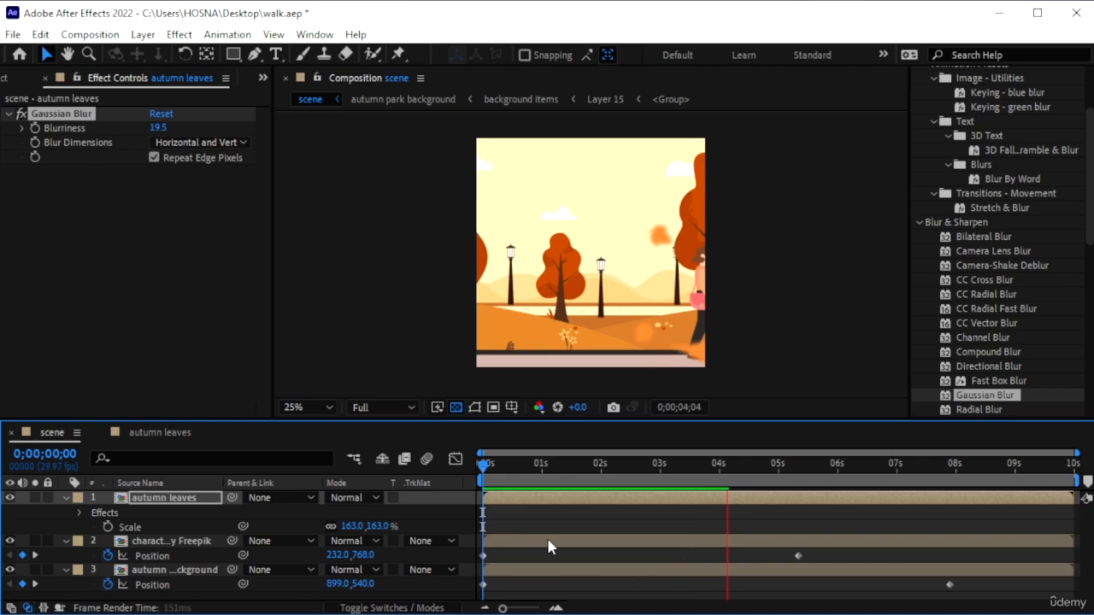
left_click(780, 468)
key("Home")
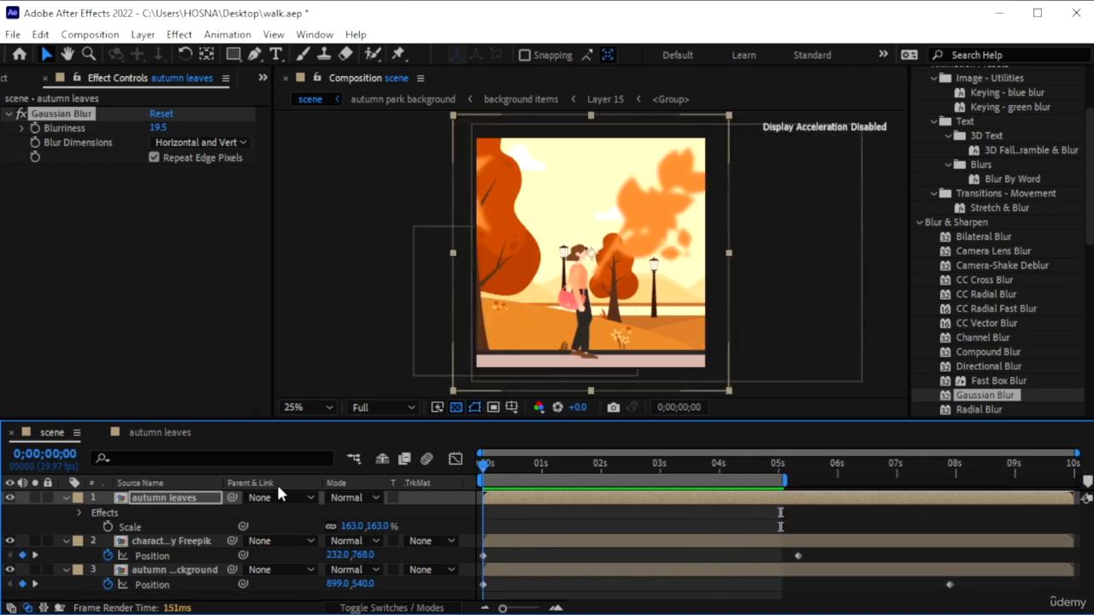
key("space")
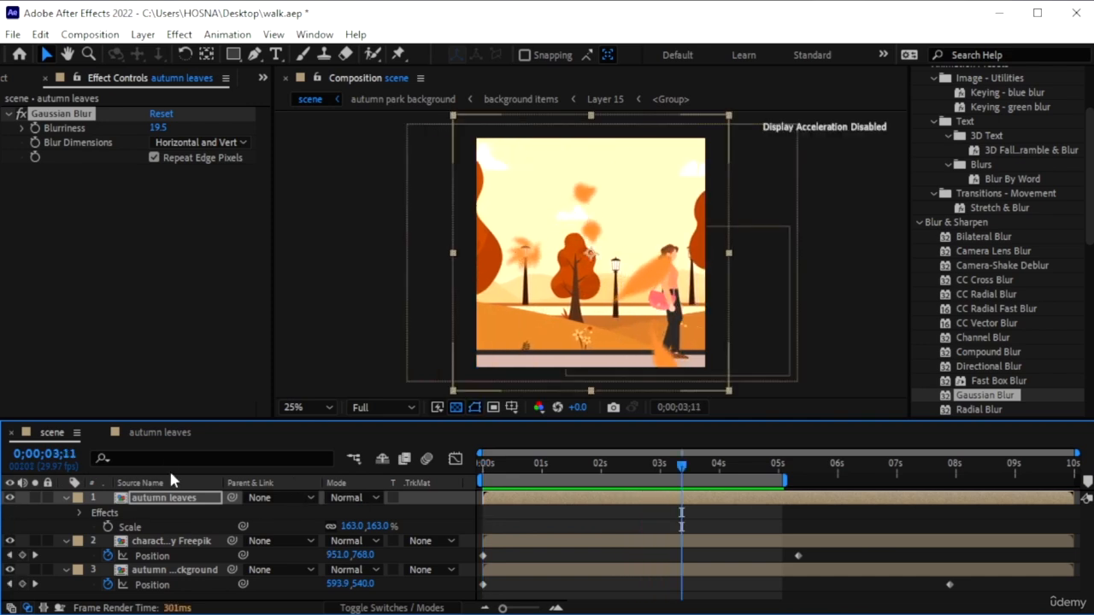
- Create a new 1080 x 1080 px, 10-second composition named "slow leaves"
left_click(162, 432)
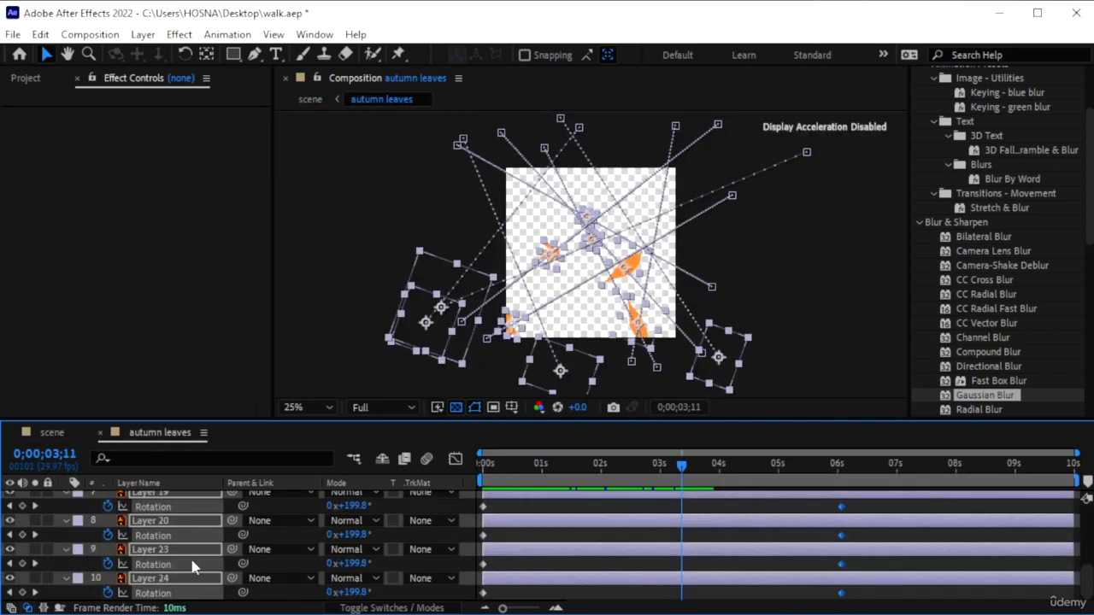
scroll(186, 516, "up", 1)
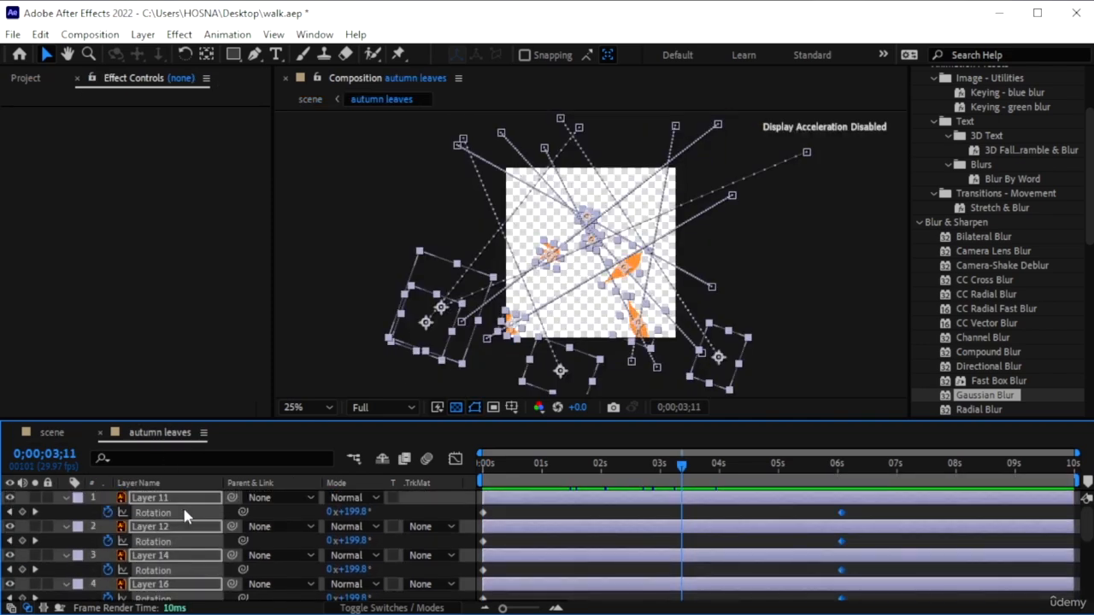
left_click(22, 81)
left_click(64, 359)
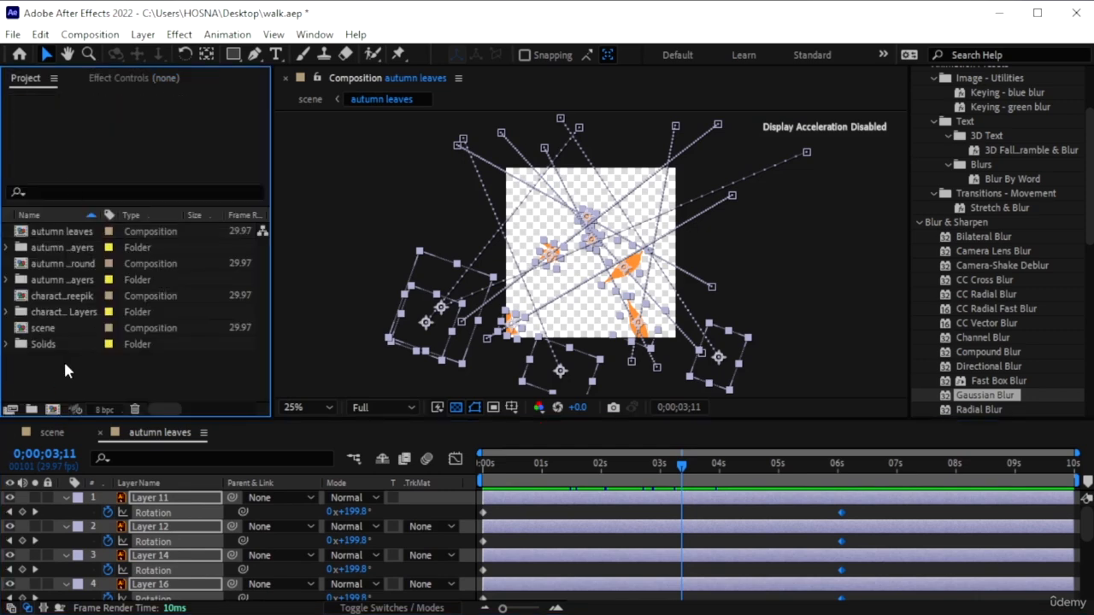
left_click(53, 411)
type("slow leaves")
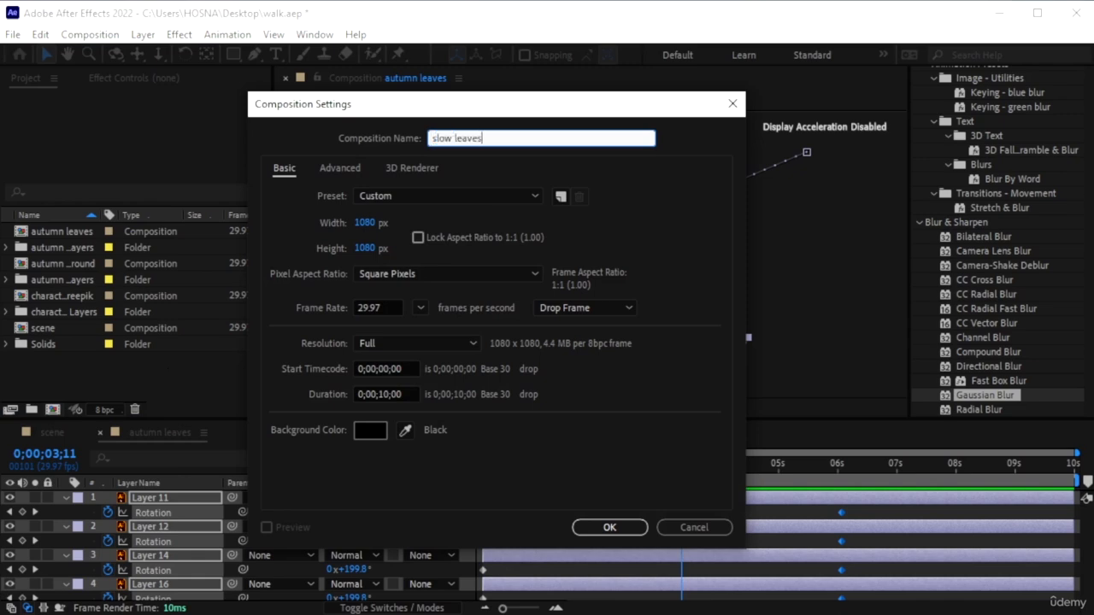
key("Return")
- Move the small Layer 11 leaf from the autumn leaves composition into the slow leaves composition
left_click(167, 433)
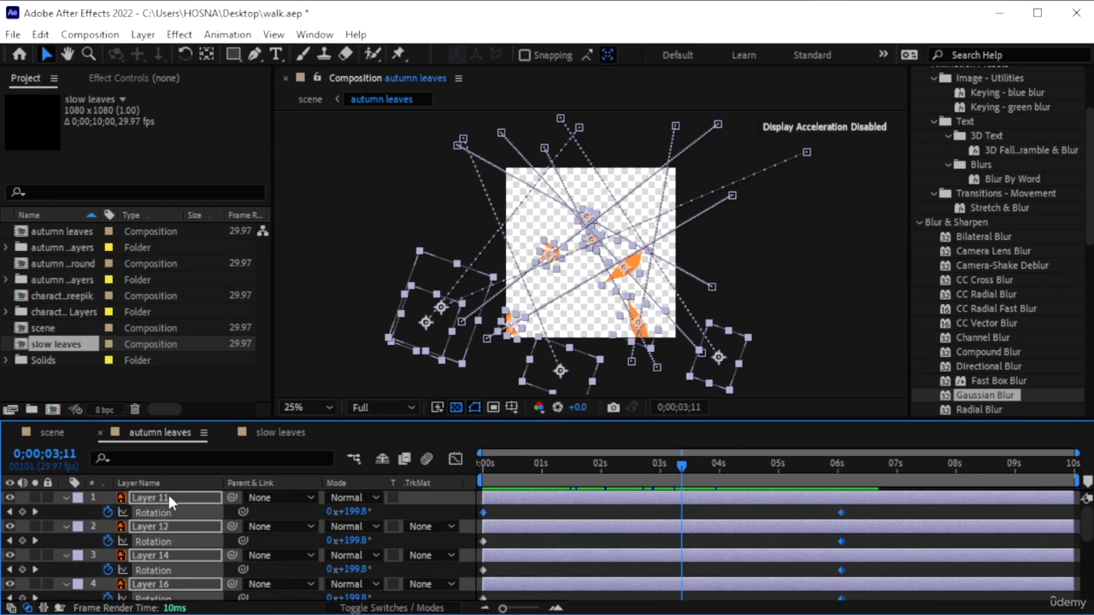
left_click(82, 514)
left_click(140, 485)
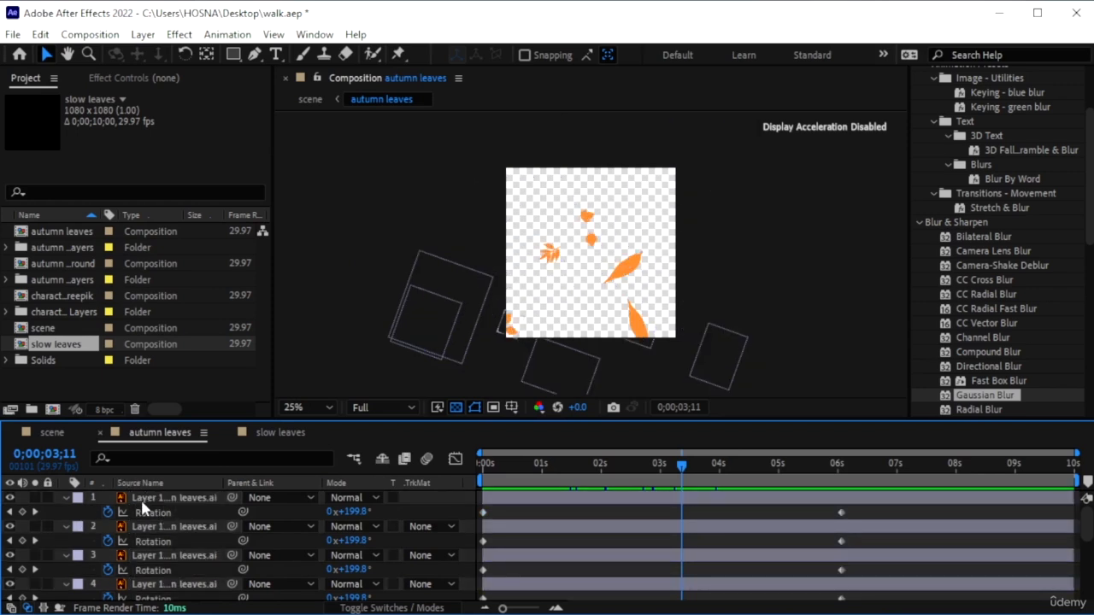
left_click_drag(612, 473, 557, 473)
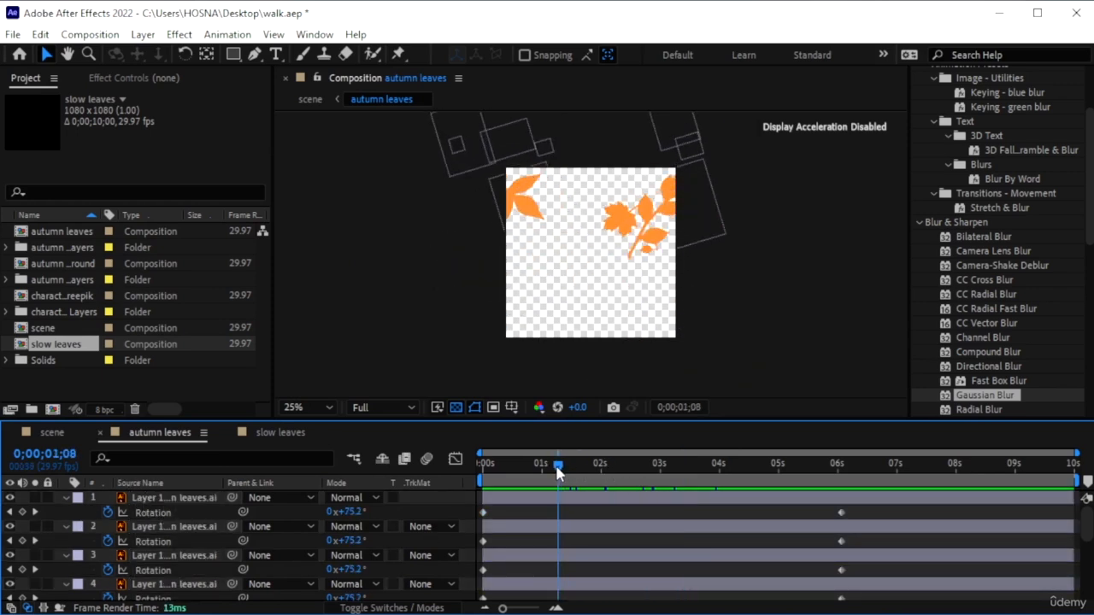
left_click(187, 503)
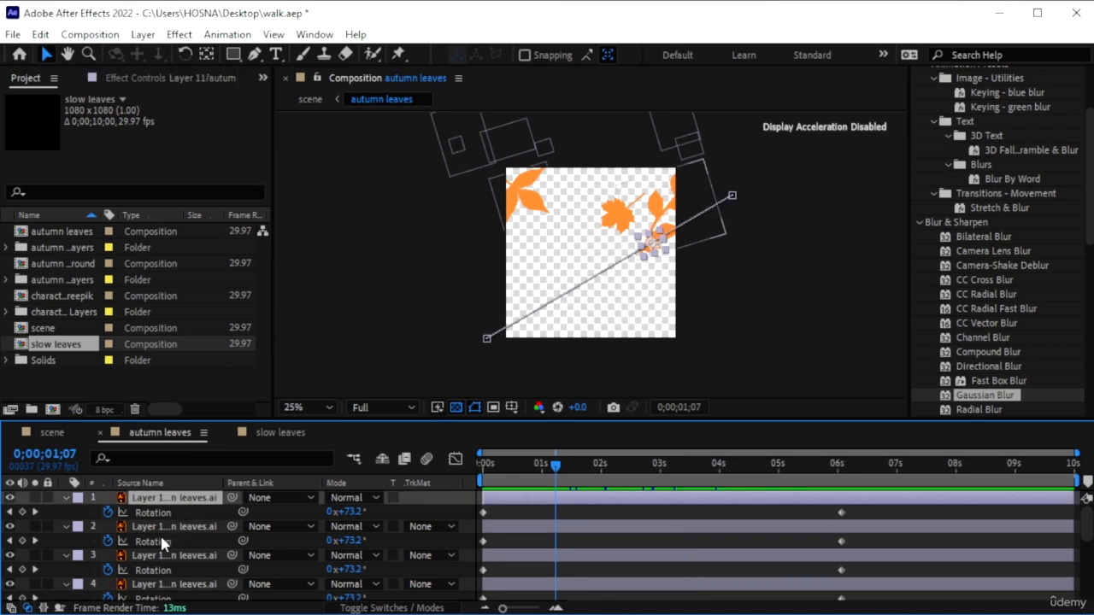
left_click(162, 528)
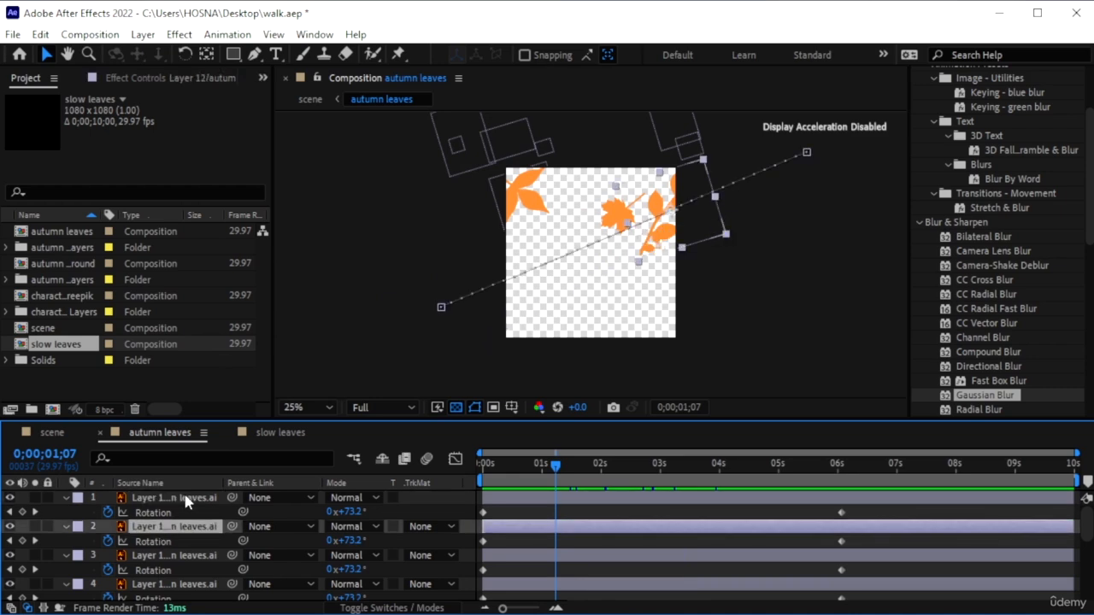
left_click(187, 502)
left_click(271, 431)
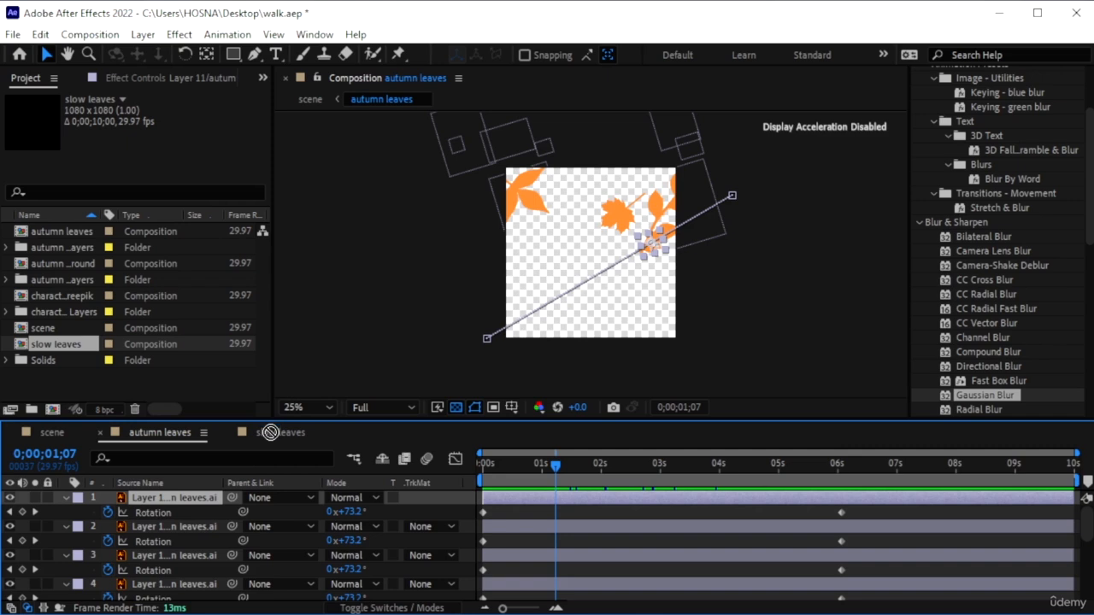
left_click(166, 433)
left_click(276, 433)
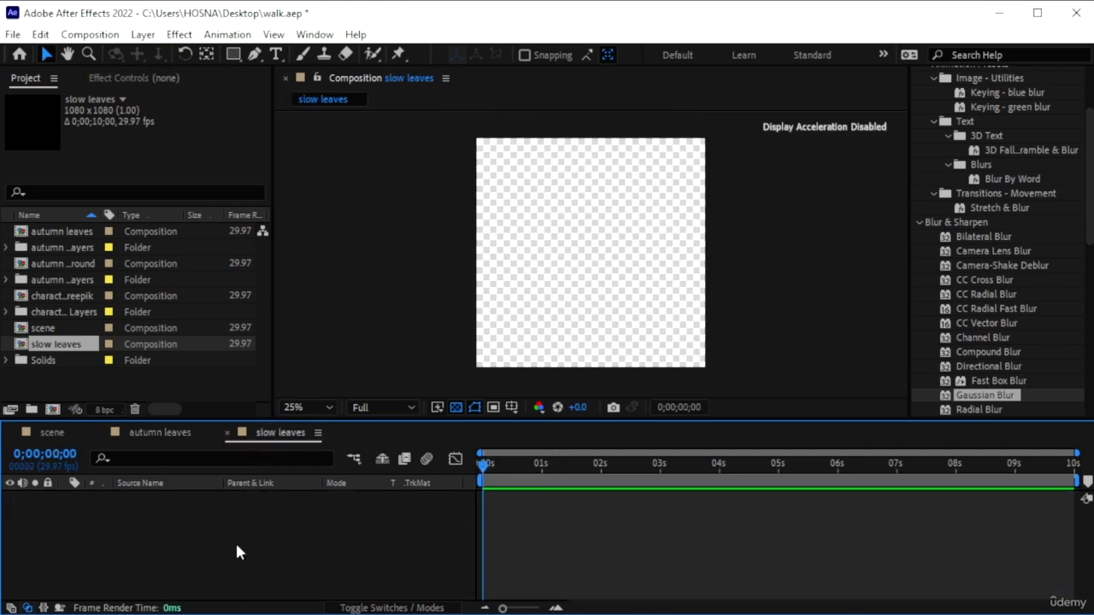
key("ctrl+v")
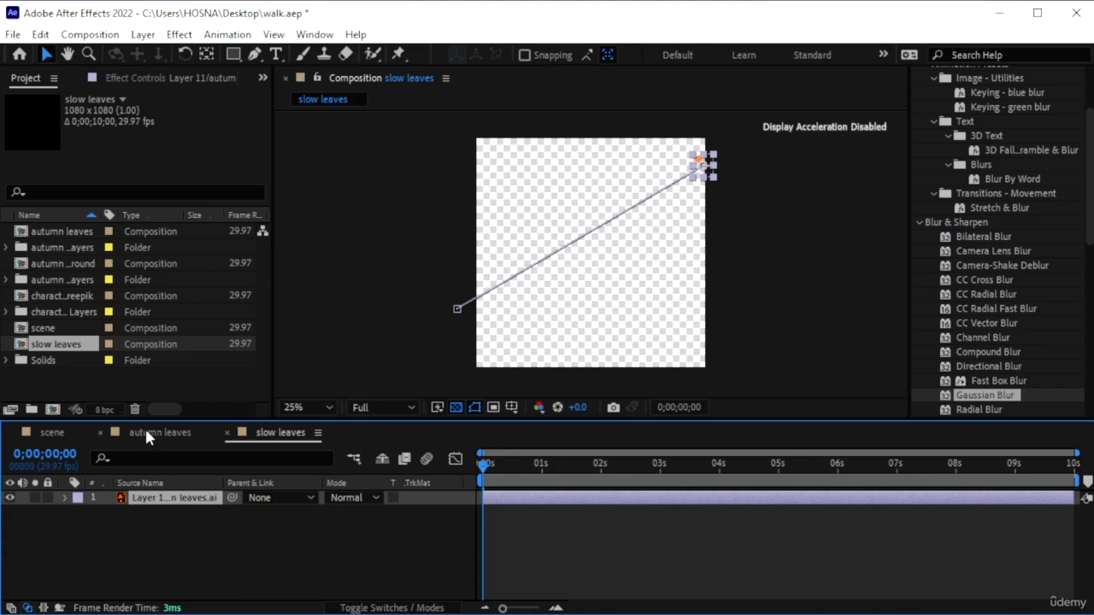
- Move the Layer 14 leaf from the autumn leaves composition into the slow leaves composition
left_click(146, 431)
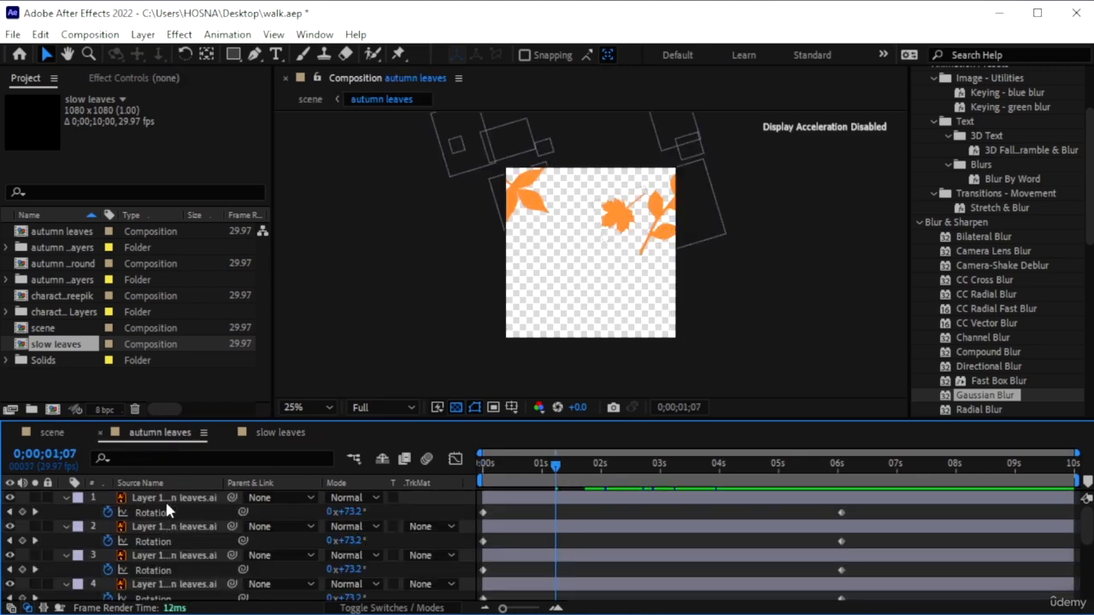
left_click(168, 499)
left_click(151, 528)
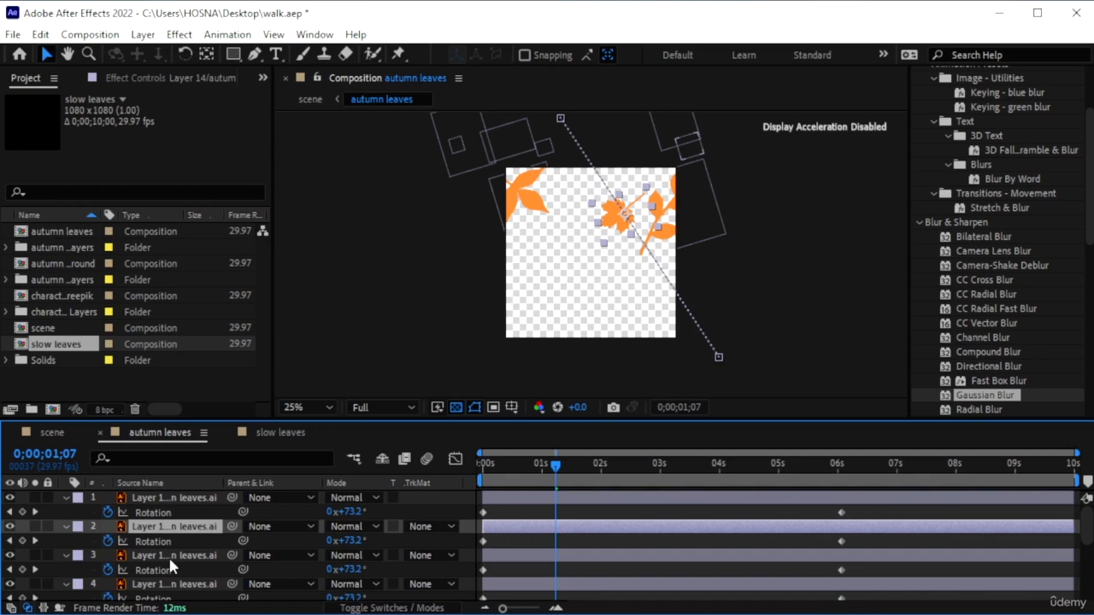
left_click(273, 434)
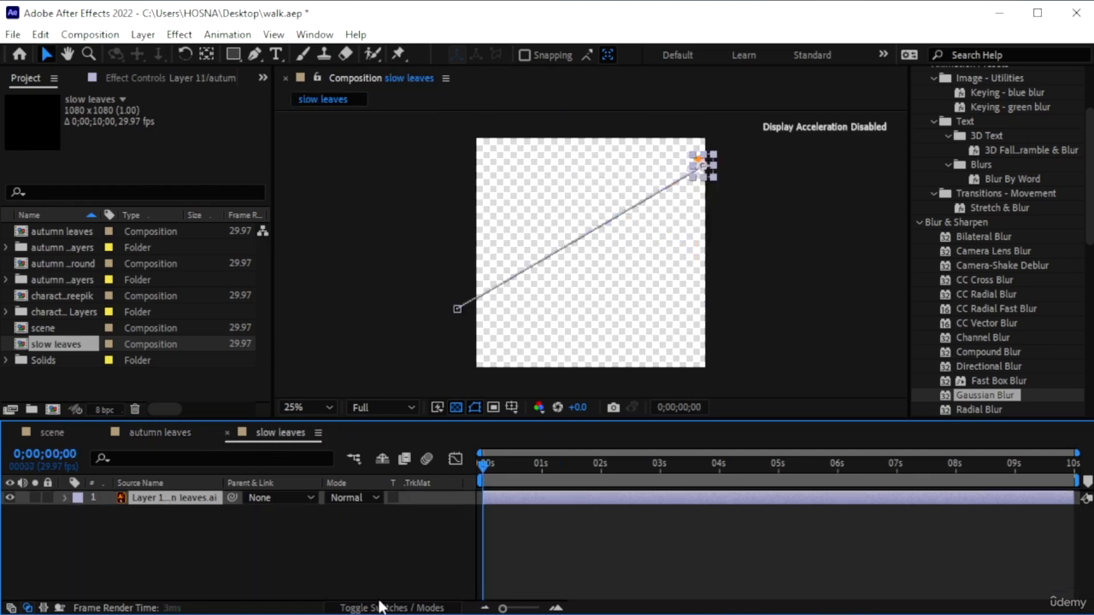
left_click(370, 579)
key("ctrl+v")
- Move the Layer 16 leaf from the autumn leaves composition into the slow leaves composition
left_click(144, 430)
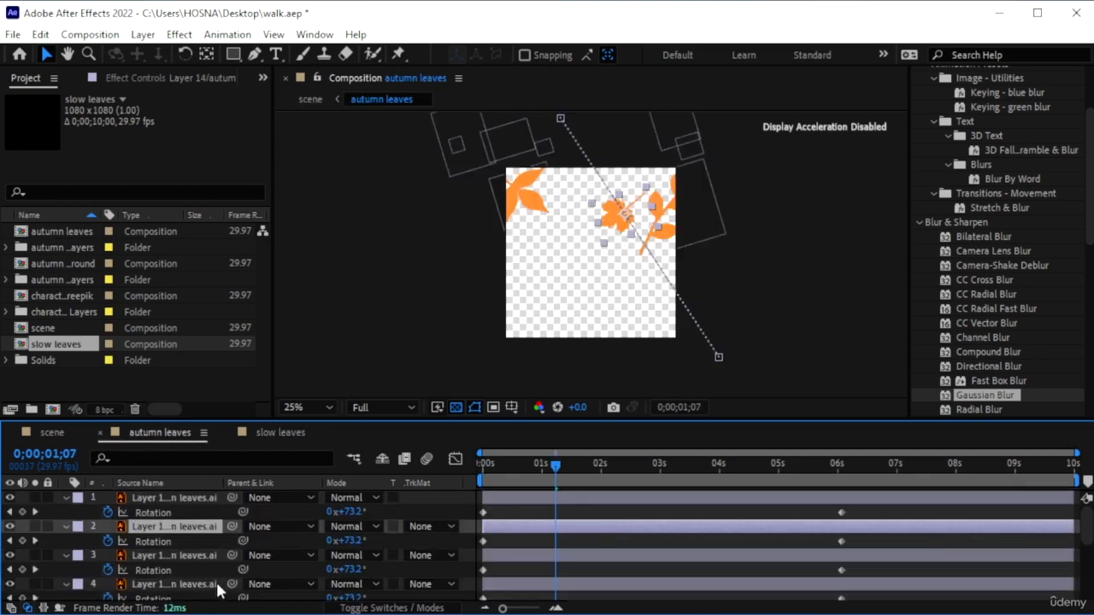
left_click(173, 526)
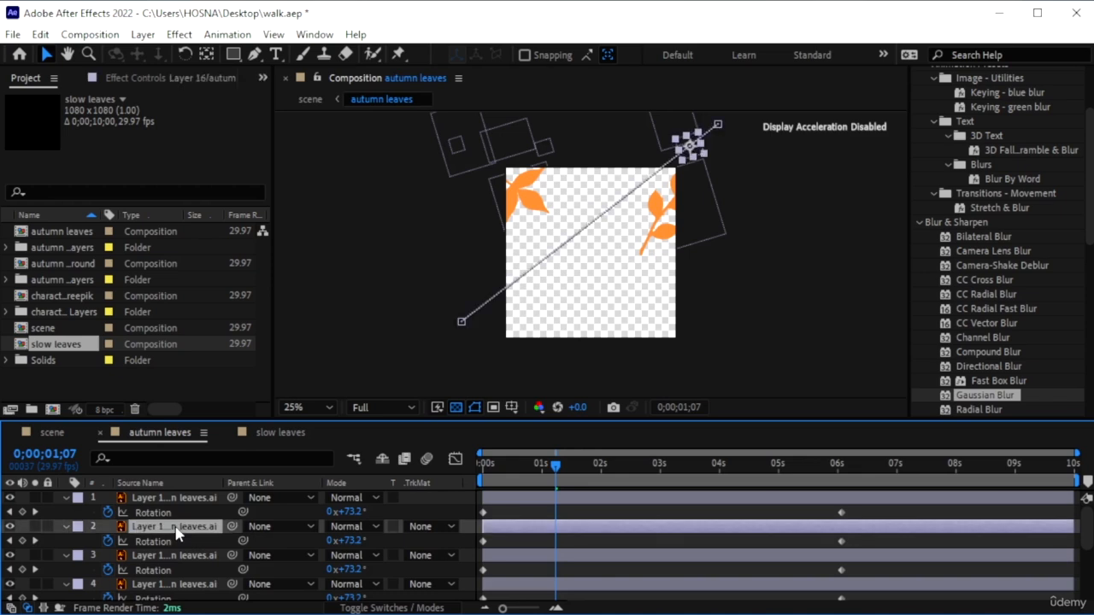
left_click(262, 429)
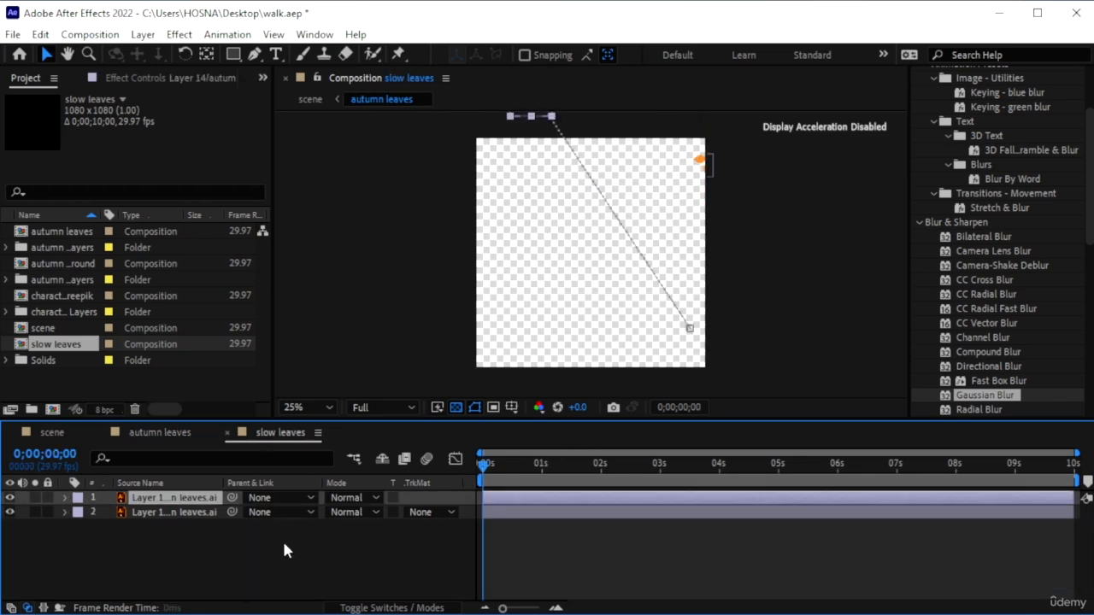
left_click(283, 554)
key("ctrl+v")
- Move the Layer 18 leaf from the autumn leaves composition into the slow leaves composition
left_click(146, 433)
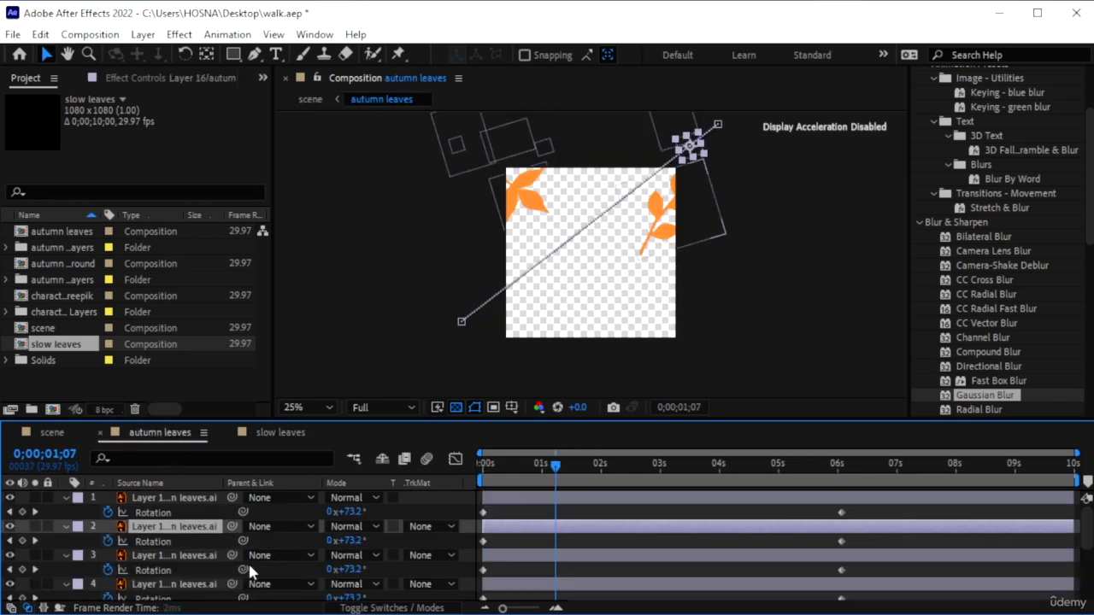
left_click(162, 558)
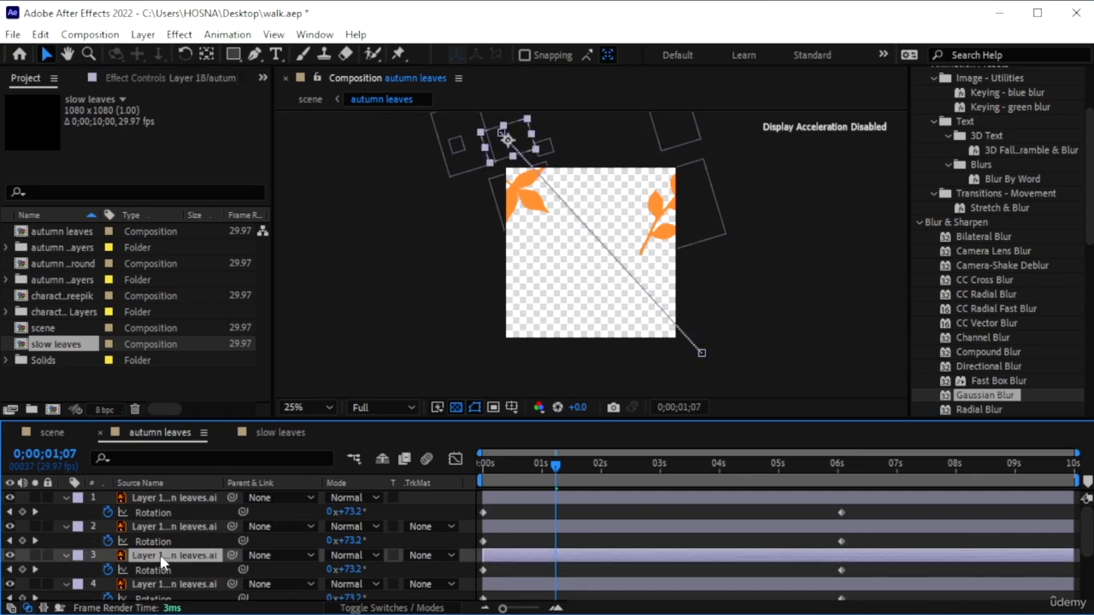
left_click(268, 435)
left_click(267, 596)
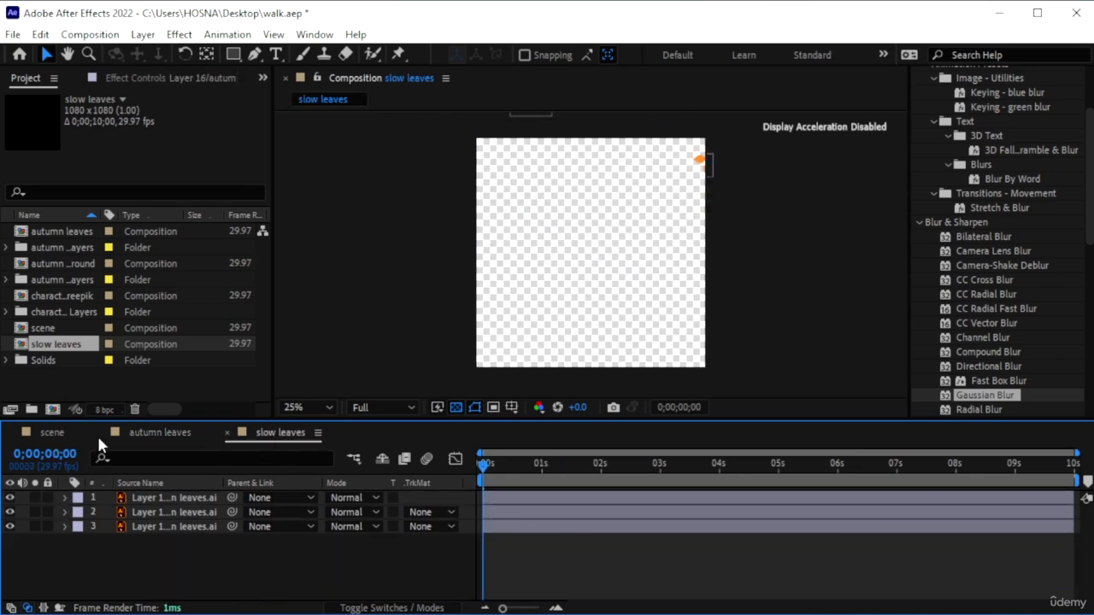
left_click(152, 434)
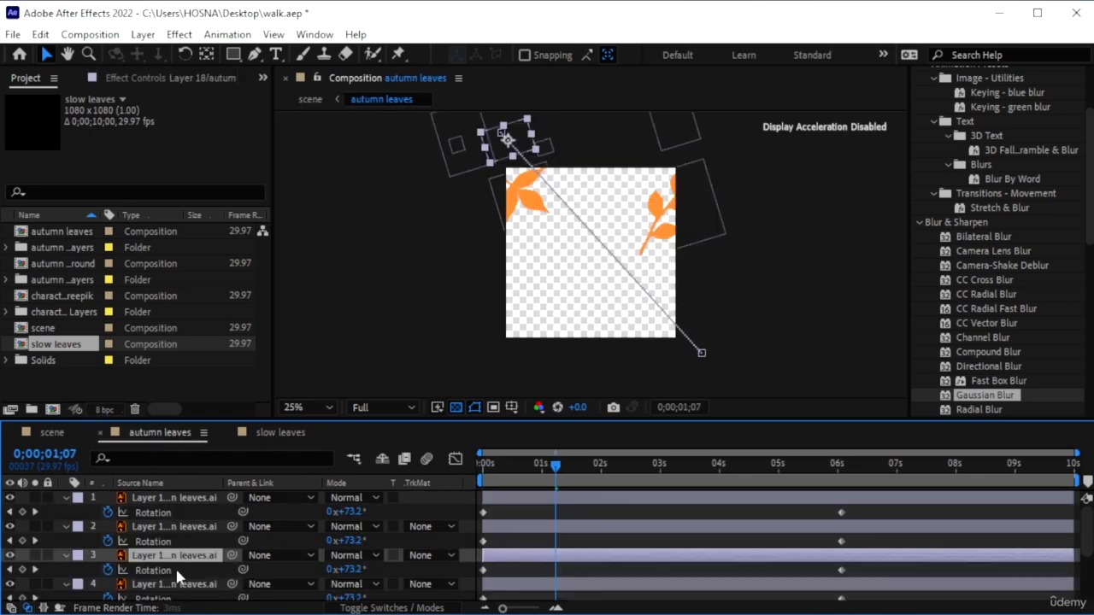
- Paste the Layer 18 leaf into the slow leaves composition and remove it from the autumn leaves composition
left_click(274, 433)
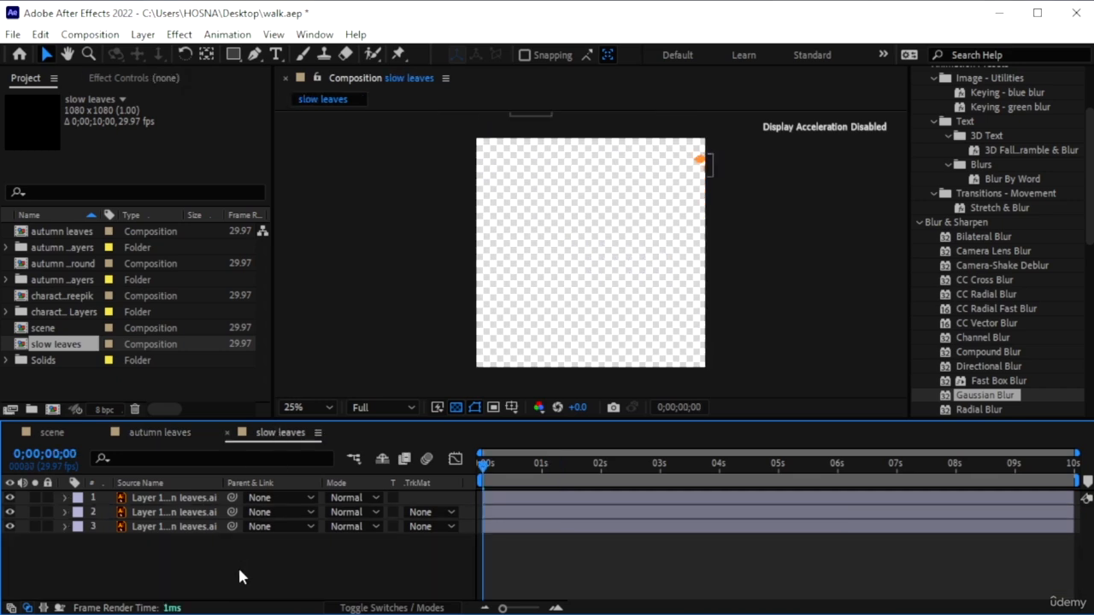
left_click(184, 432)
key("Delete")
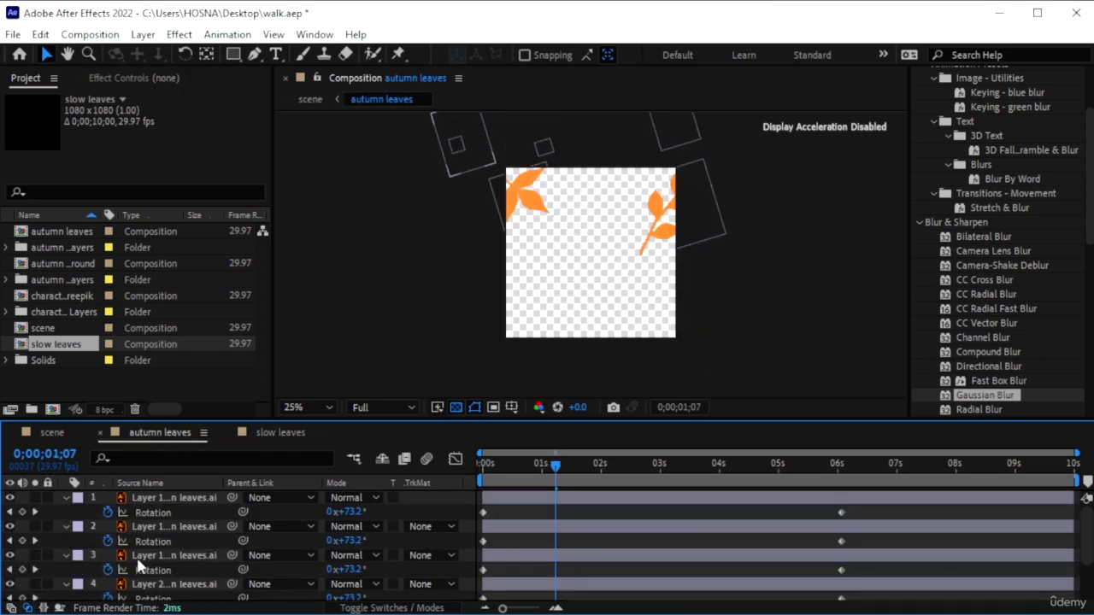
- Move the small Layer 23 leaf from the autumn leaves composition into the slow leaves composition
left_click(172, 555)
scroll(175, 551, "down", 2)
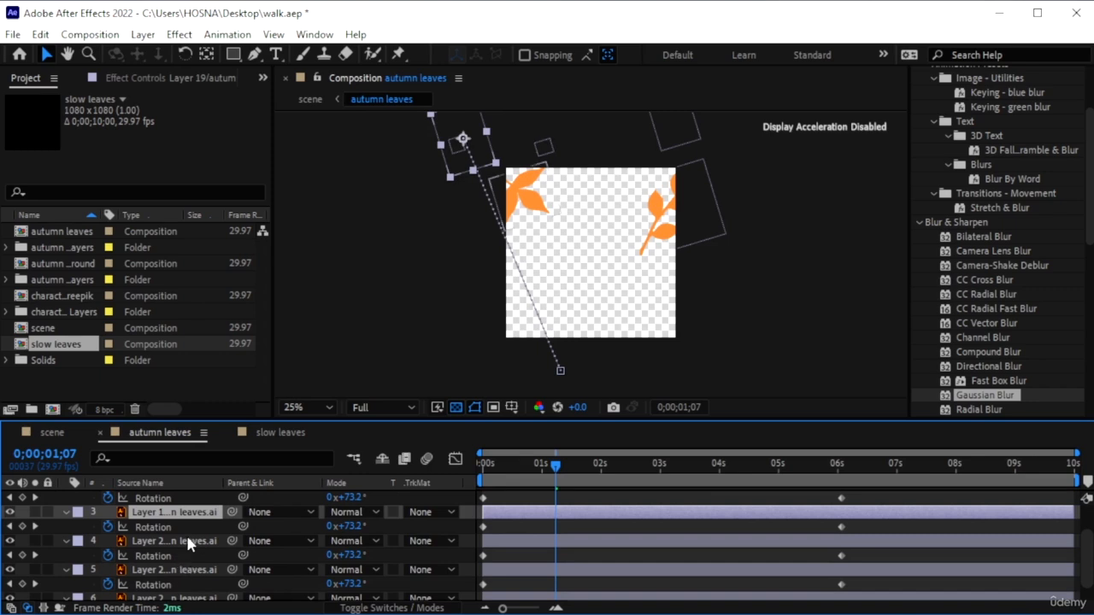
left_click(188, 542)
left_click(194, 569)
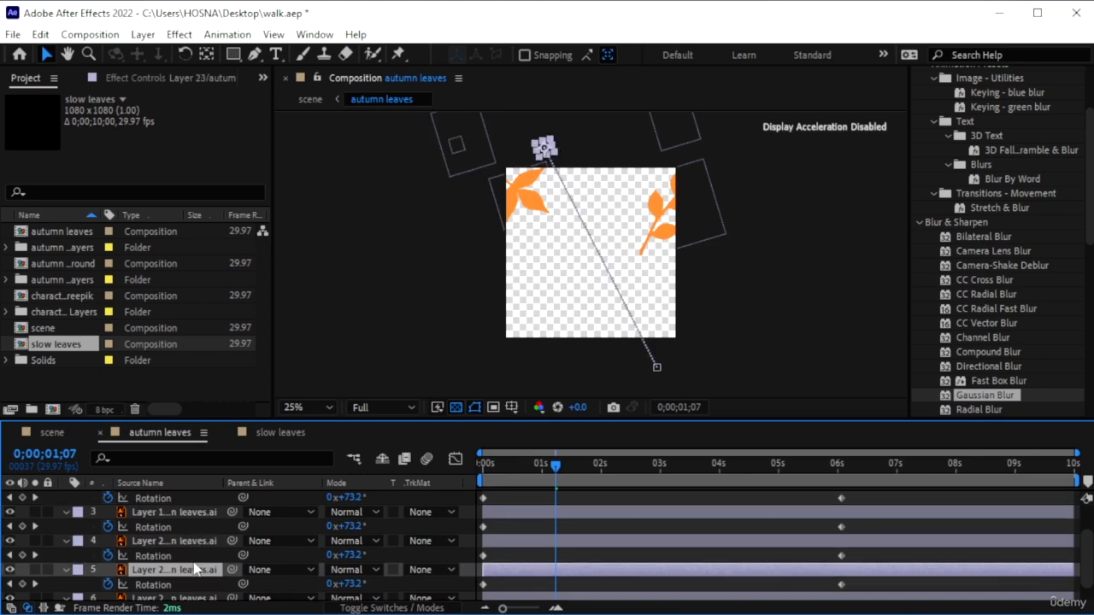
left_click(266, 436)
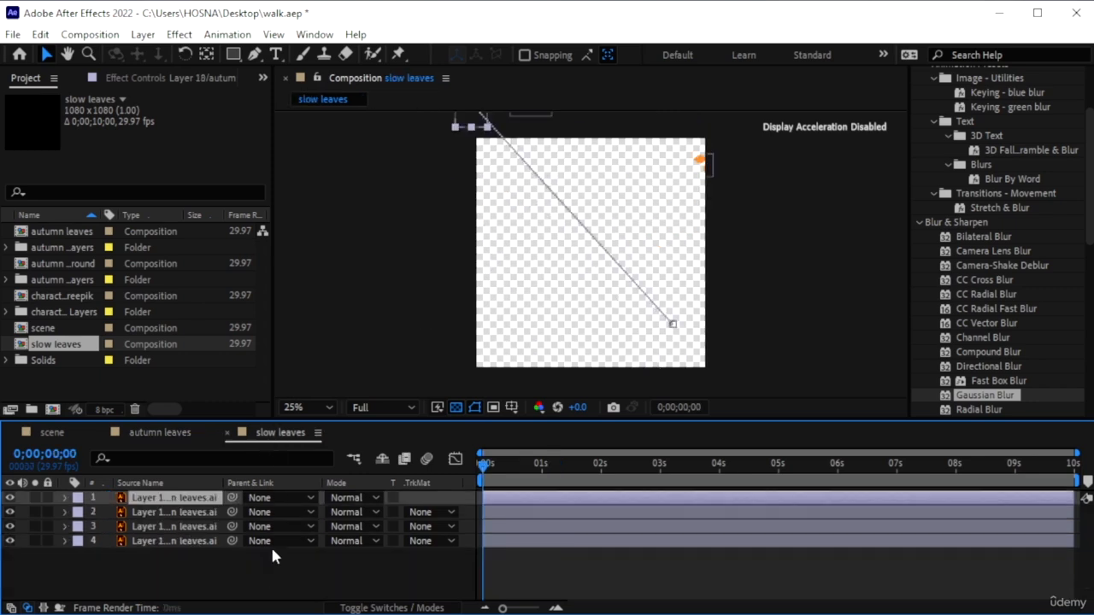
left_click(178, 432)
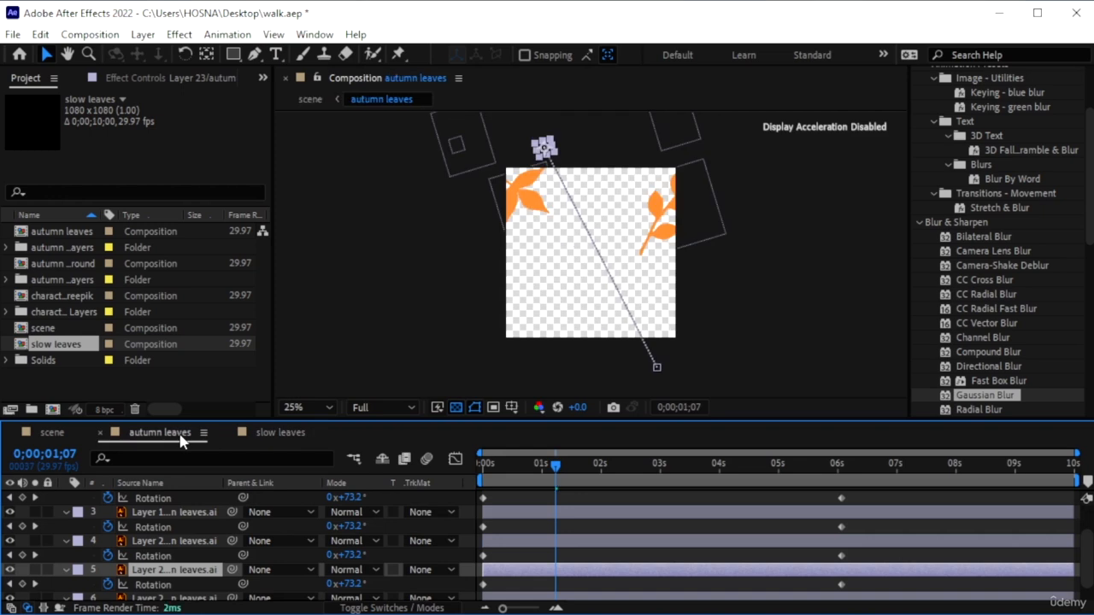
- Move the Layer 24 leaf from the autumn leaves composition into the slow leaves composition and check the leaves that remain
left_click(169, 579)
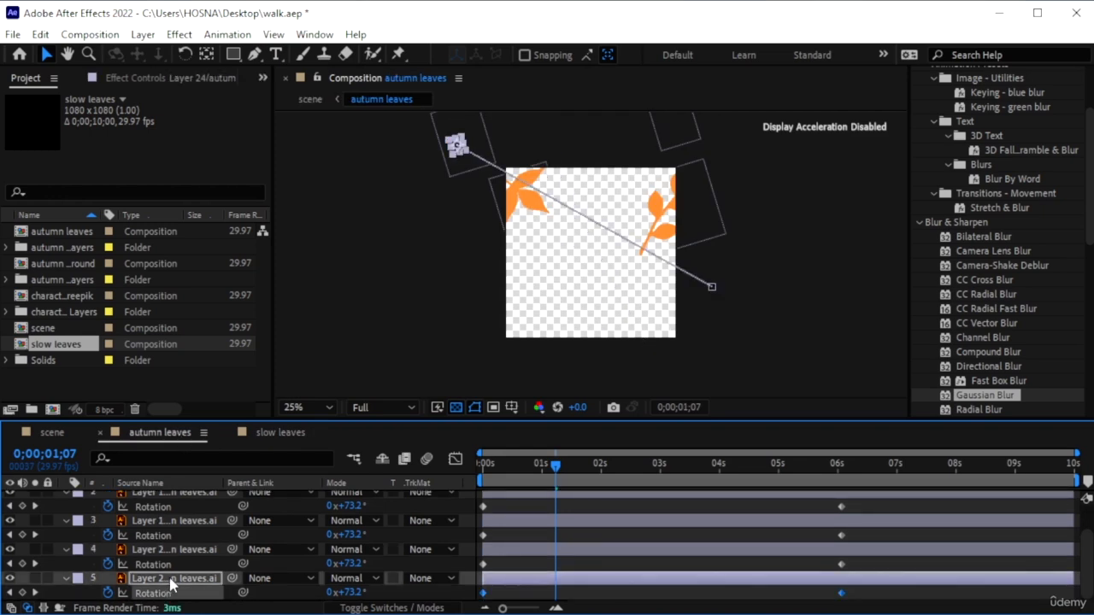
left_click(272, 436)
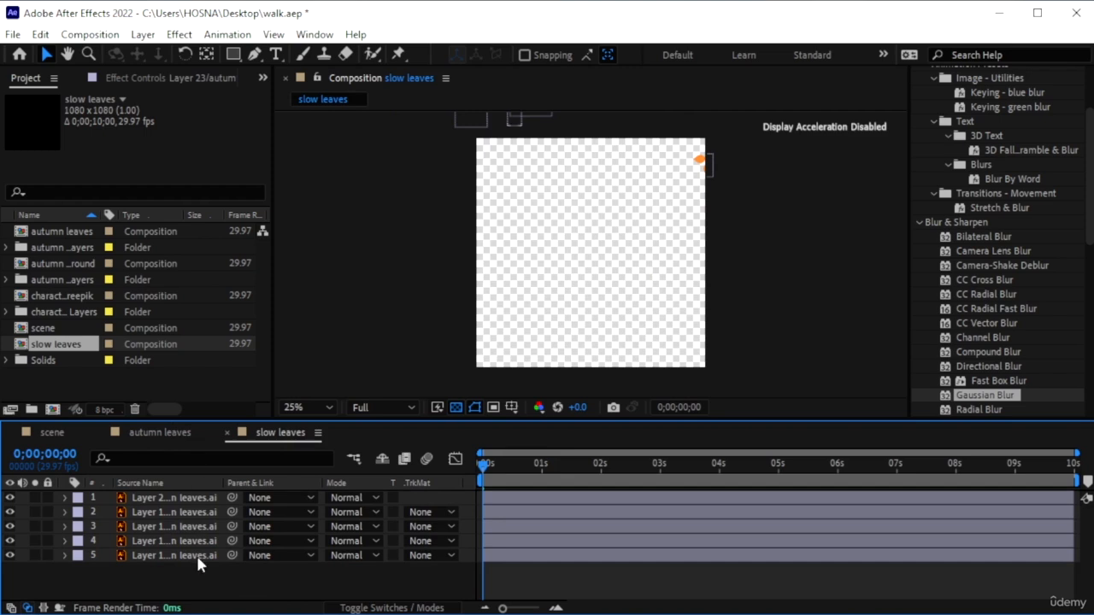
left_click(163, 433)
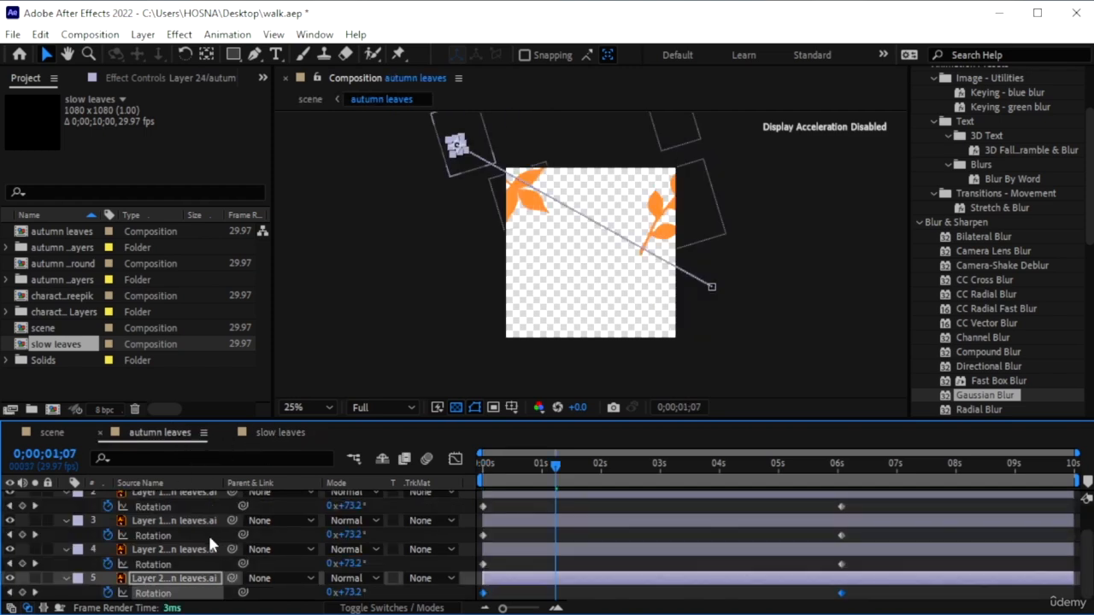
left_click(296, 431)
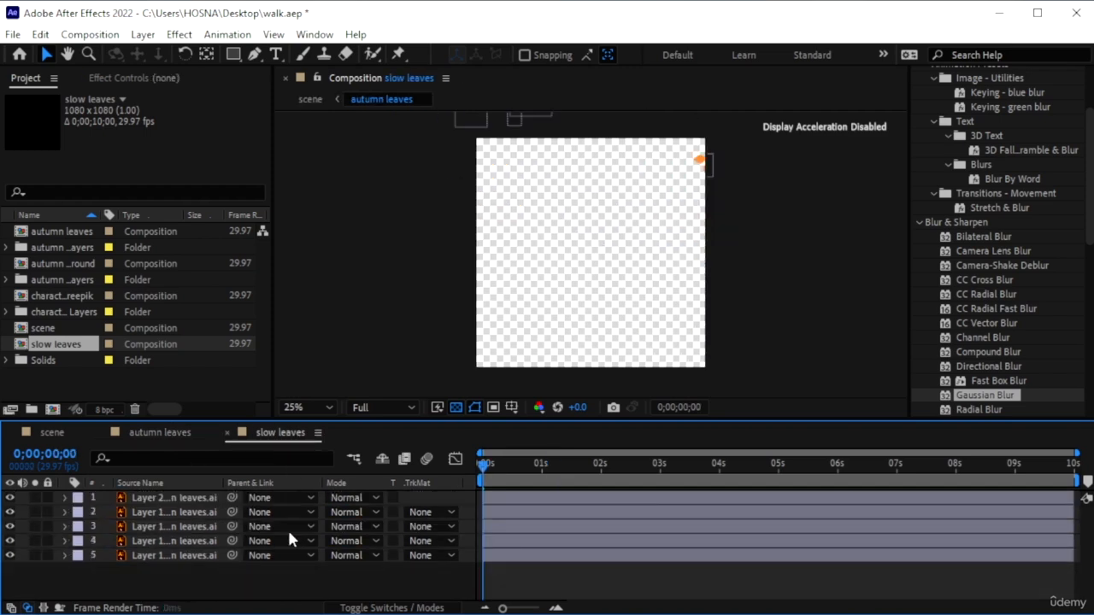
key("ctrl+v")
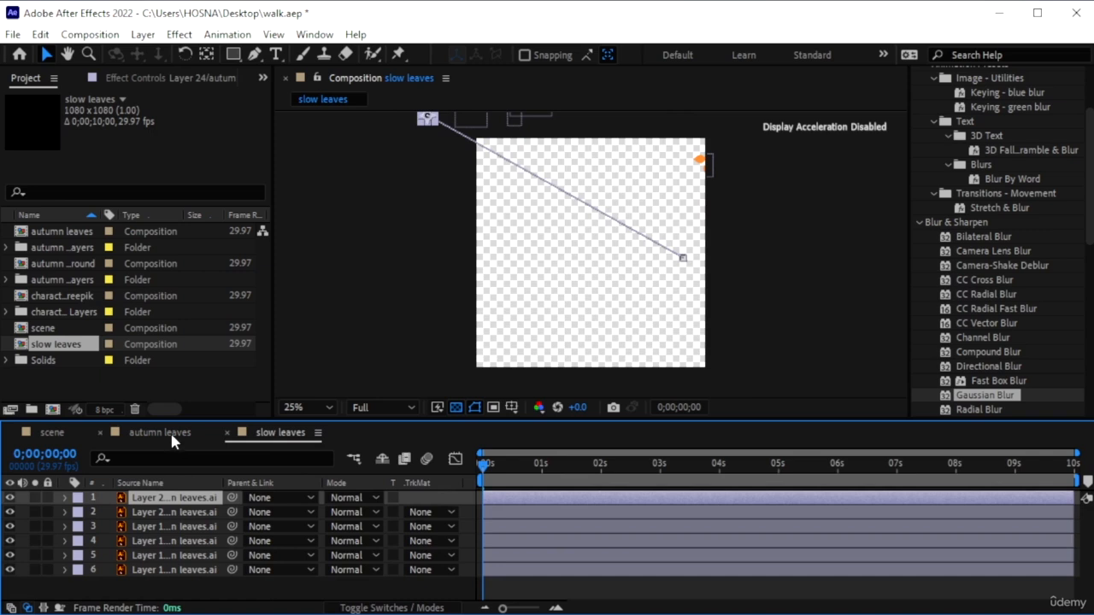
left_click(162, 433)
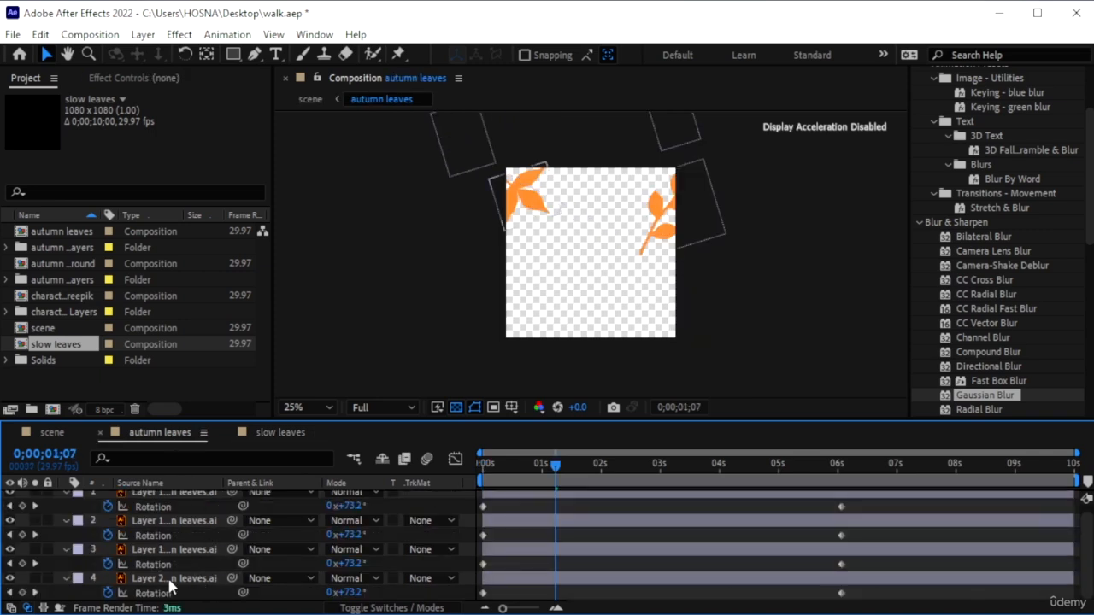
left_click(170, 586)
left_click(190, 552)
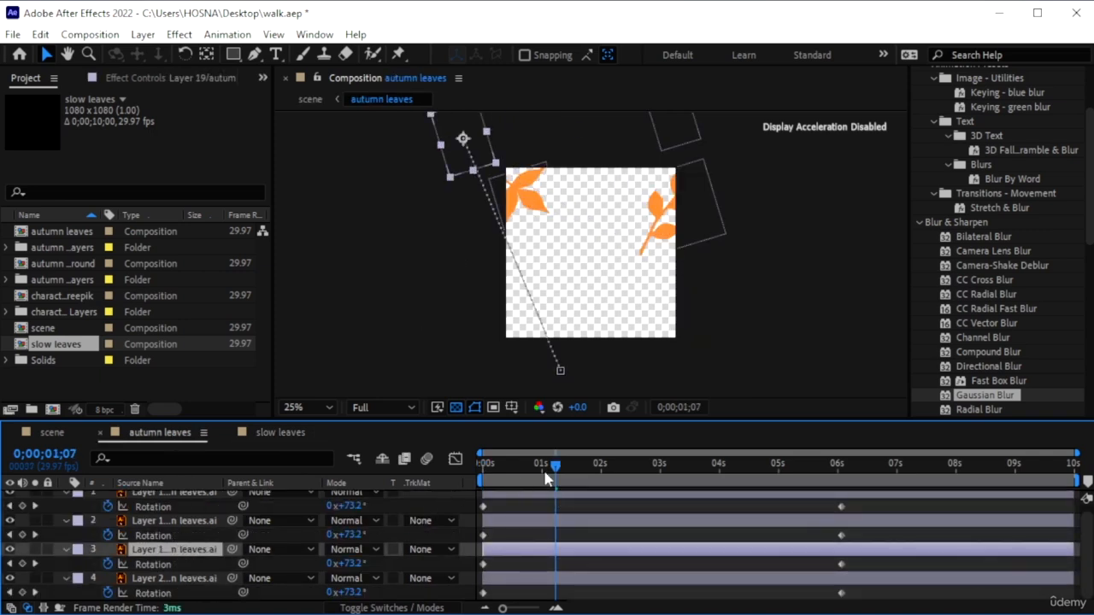
left_click_drag(547, 479, 531, 505)
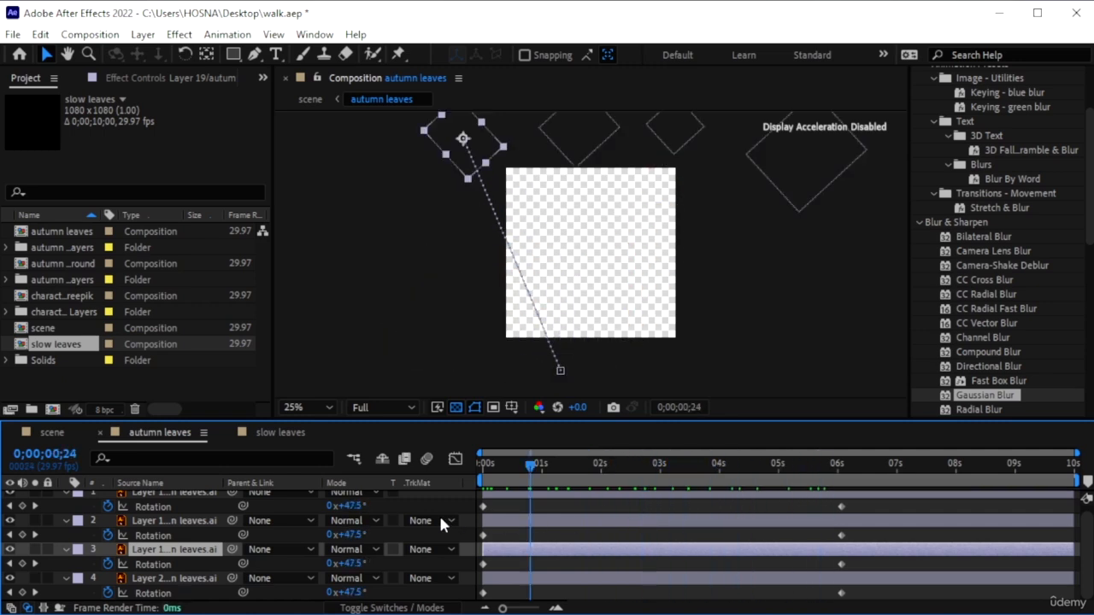
left_click(274, 432)
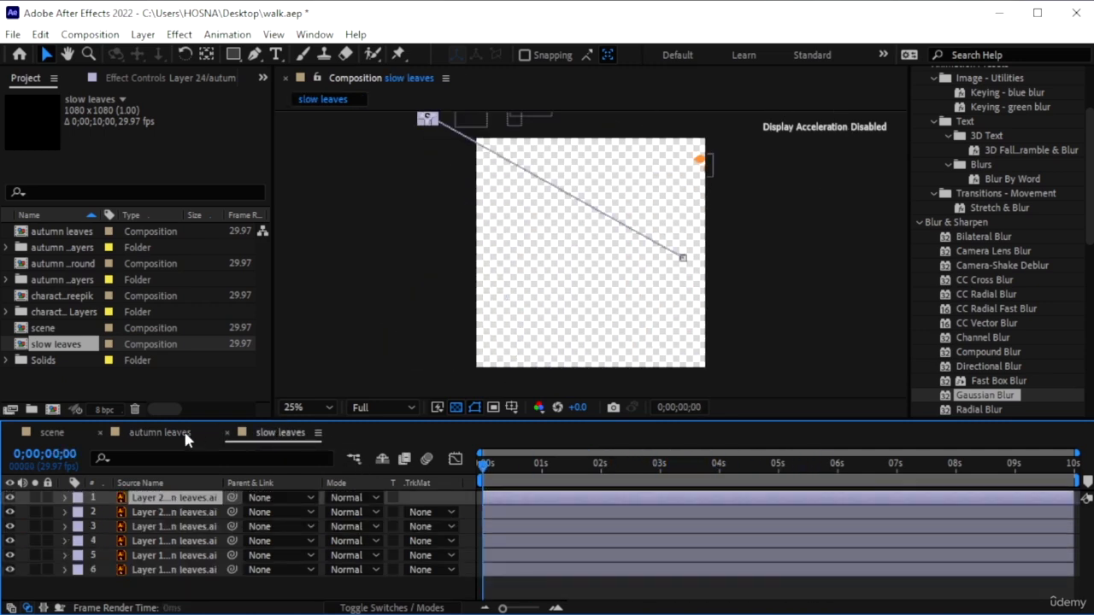
- Rename the autumn leaves layer in the scene composition as big leaves
left_click(51, 432)
left_click(67, 499)
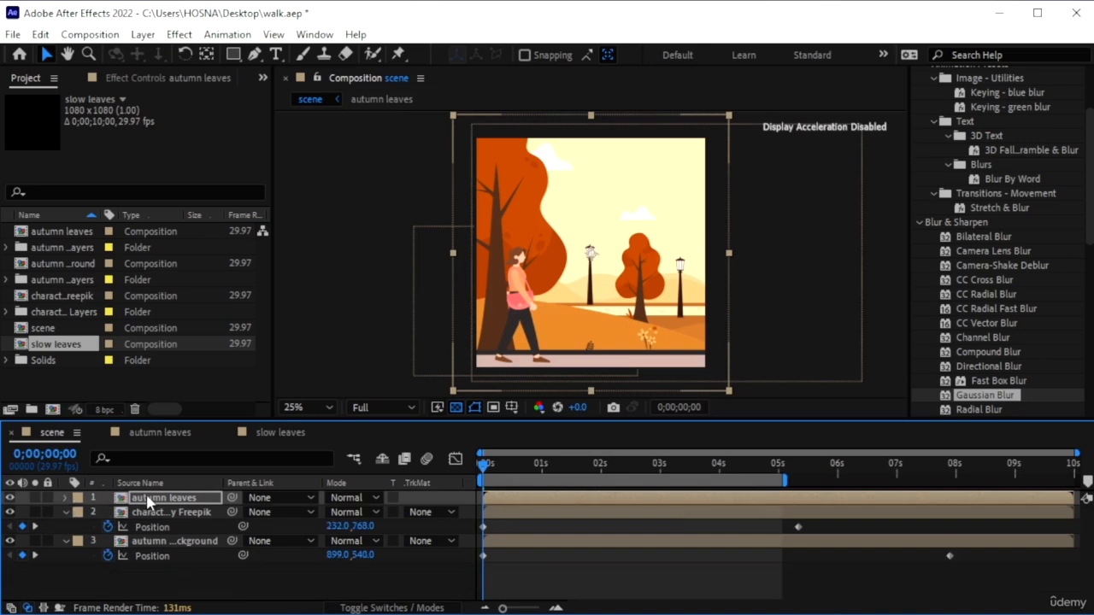
right_click(146, 495)
left_click(208, 467)
type("ig le")
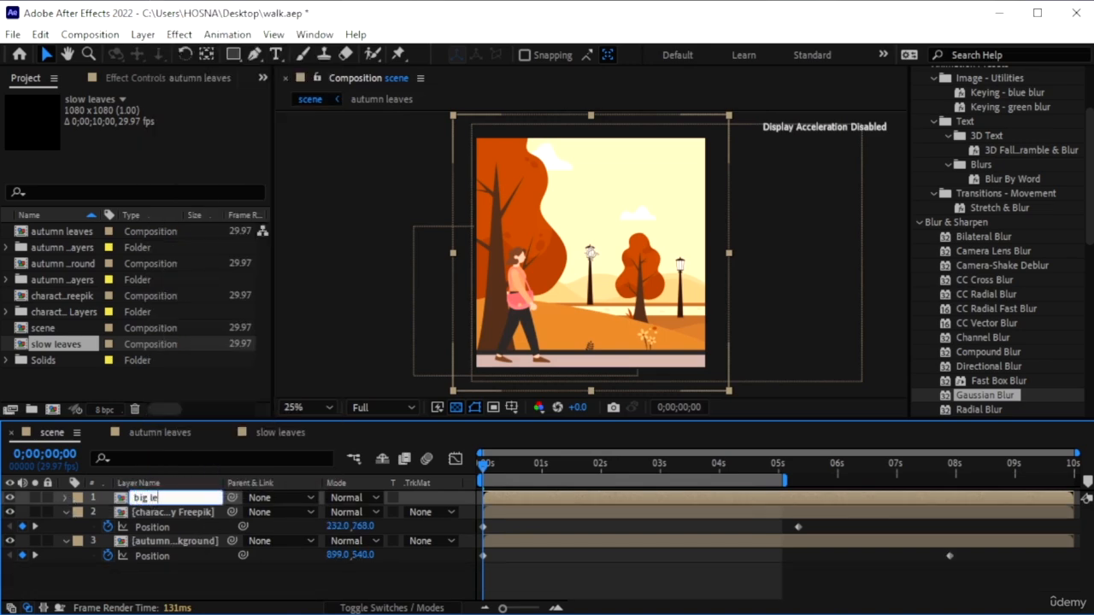
type("aves")
key("Return")
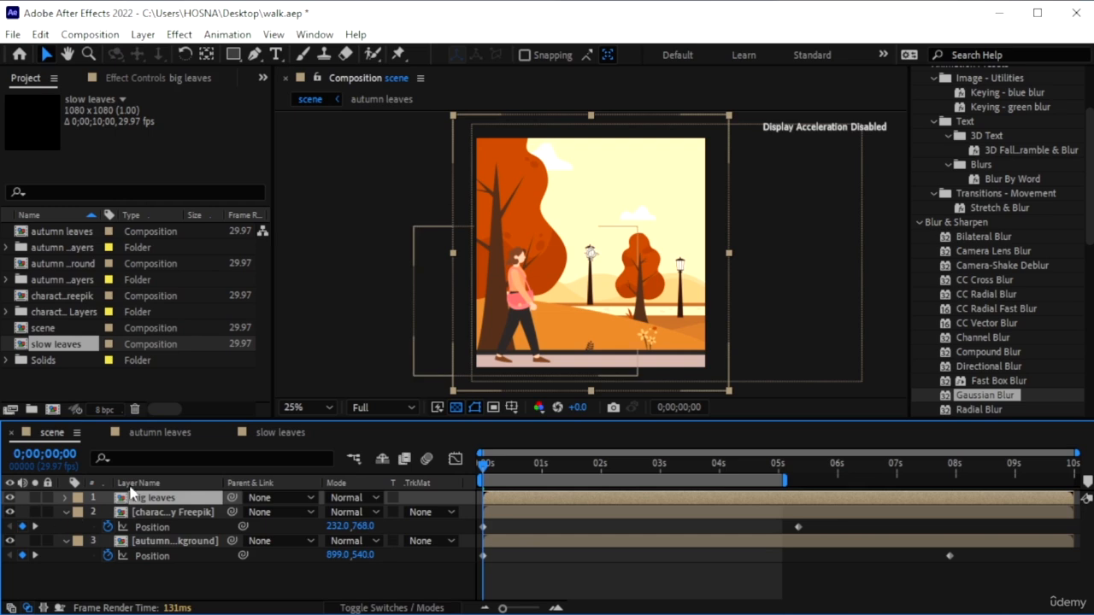
- Add the slow leaves composition to the scene between the character and the background, and scale it to 112%
left_click_drag(56, 351, 180, 549)
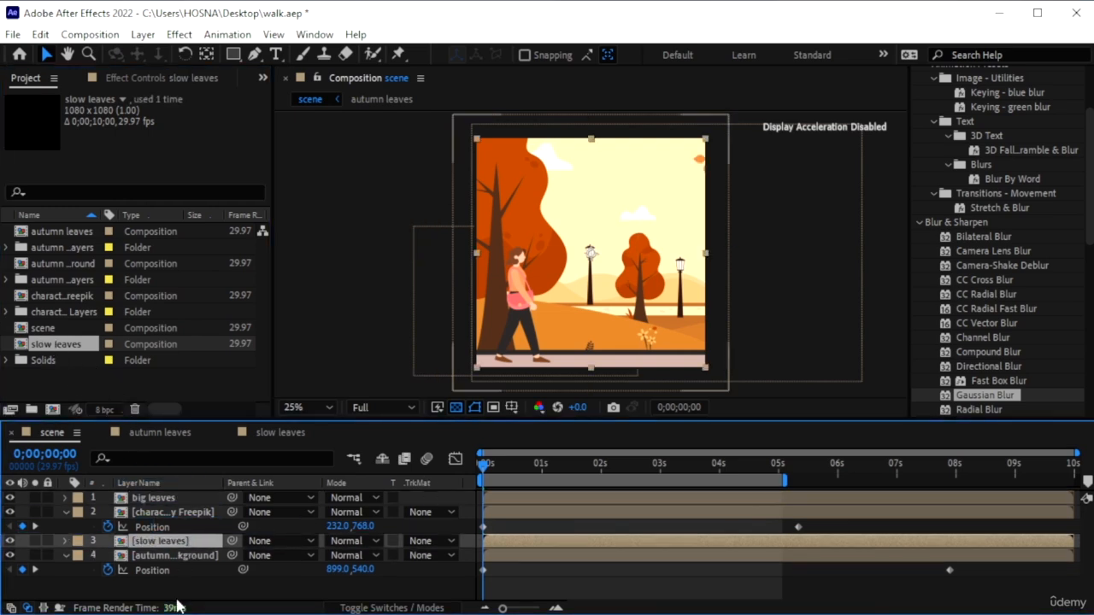
key("s")
left_click_drag(351, 555, 368, 562)
- Apply a Gaussian Blur effect to the slow leaves layer with Blurriness 35
left_click_drag(994, 395, 158, 543)
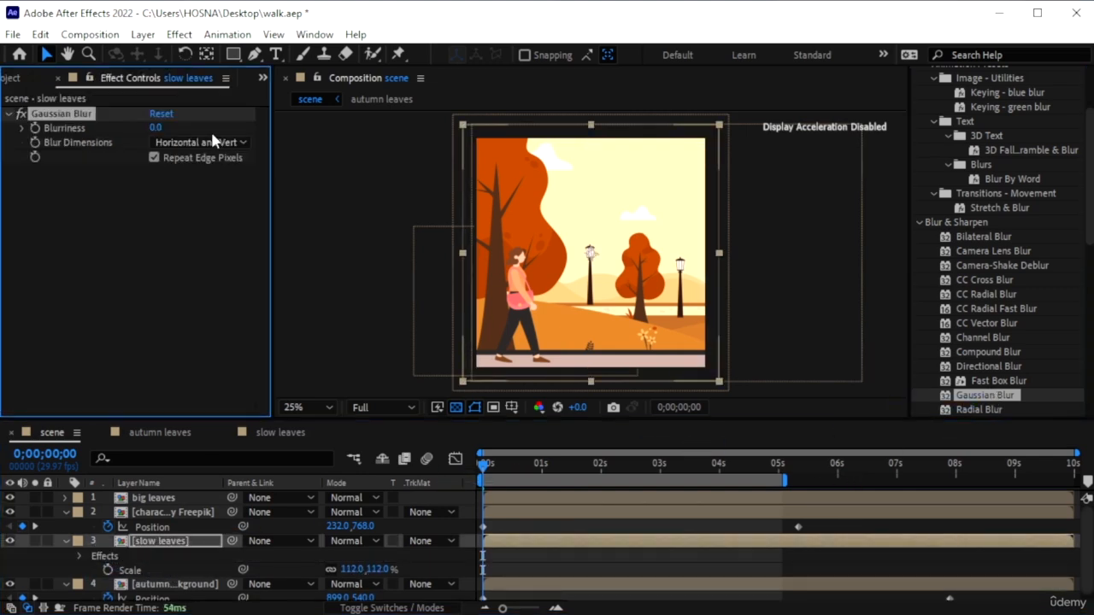
left_click(156, 129)
type("30")
key("Return")
left_click_drag(160, 128, 165, 128)
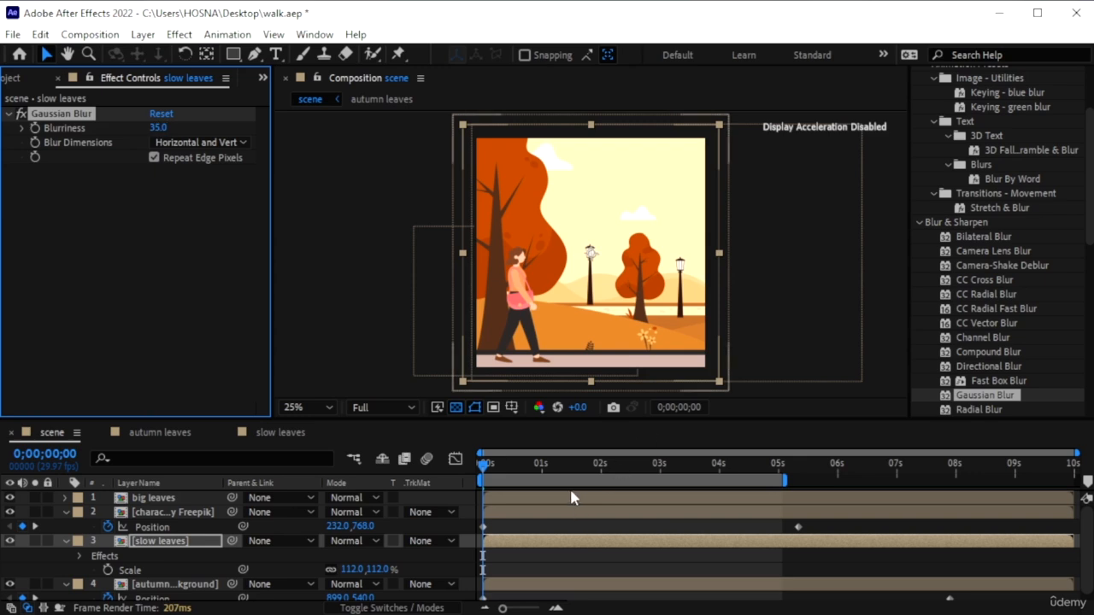
- Reduce the slow leaves layer's Gaussian Blur Blurriness to 10 and preview the softened leaves
left_click(668, 464)
left_click_drag(676, 468, 603, 466)
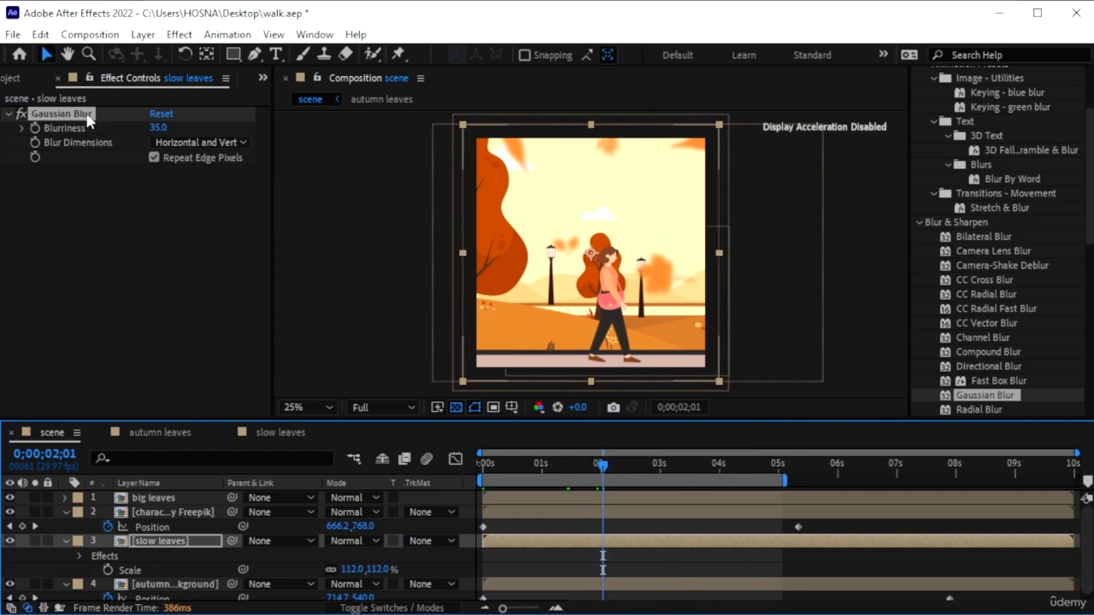
left_click(160, 127)
key("Return")
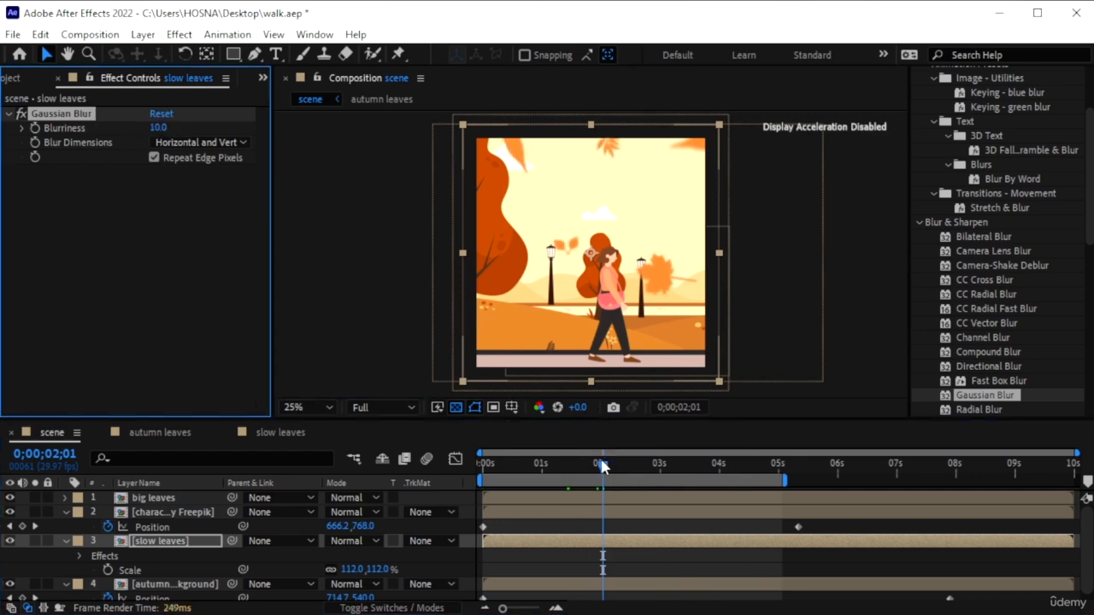
left_click_drag(603, 466, 637, 475)
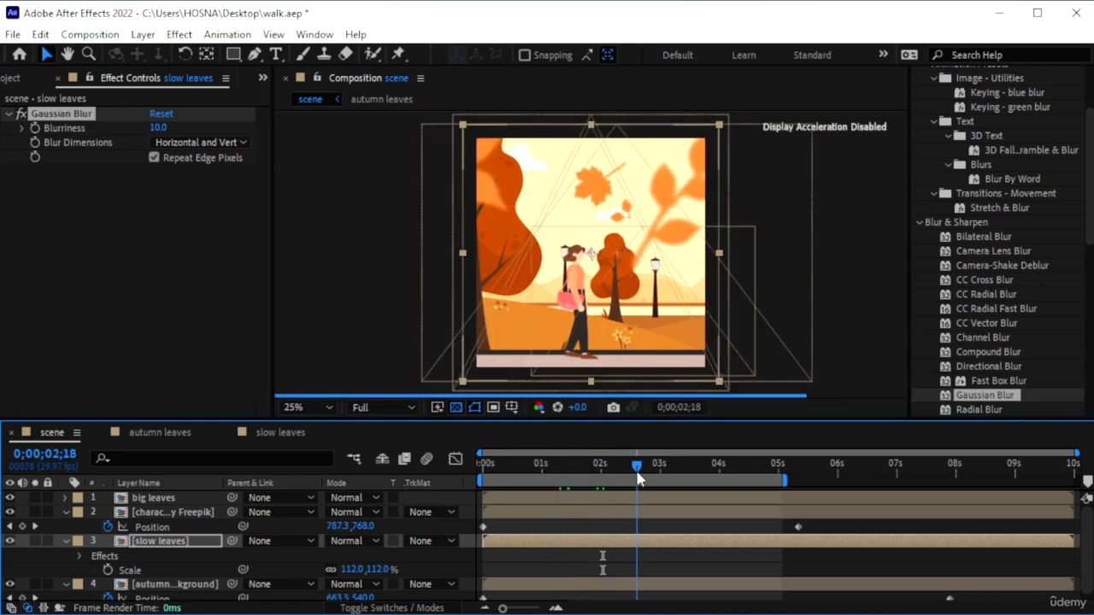
- Hide the big leaves layer in the scene and reveal the keyframes of all layers in the slow leaves composition
left_click(9, 497)
left_click_drag(637, 481, 536, 486)
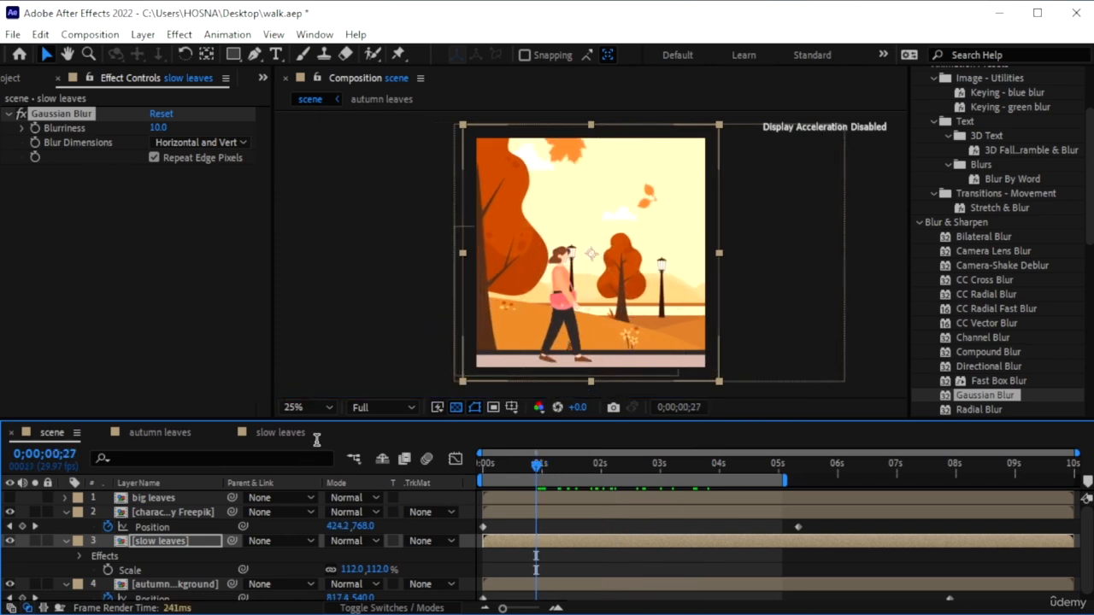
left_click(286, 433)
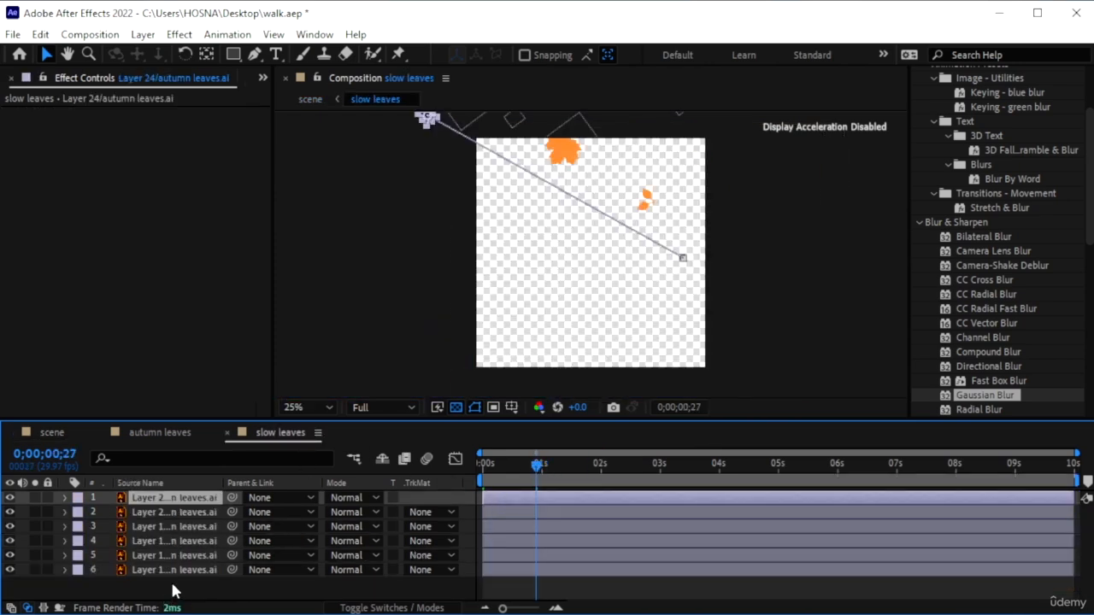
key("ctrl+a")
key("u")
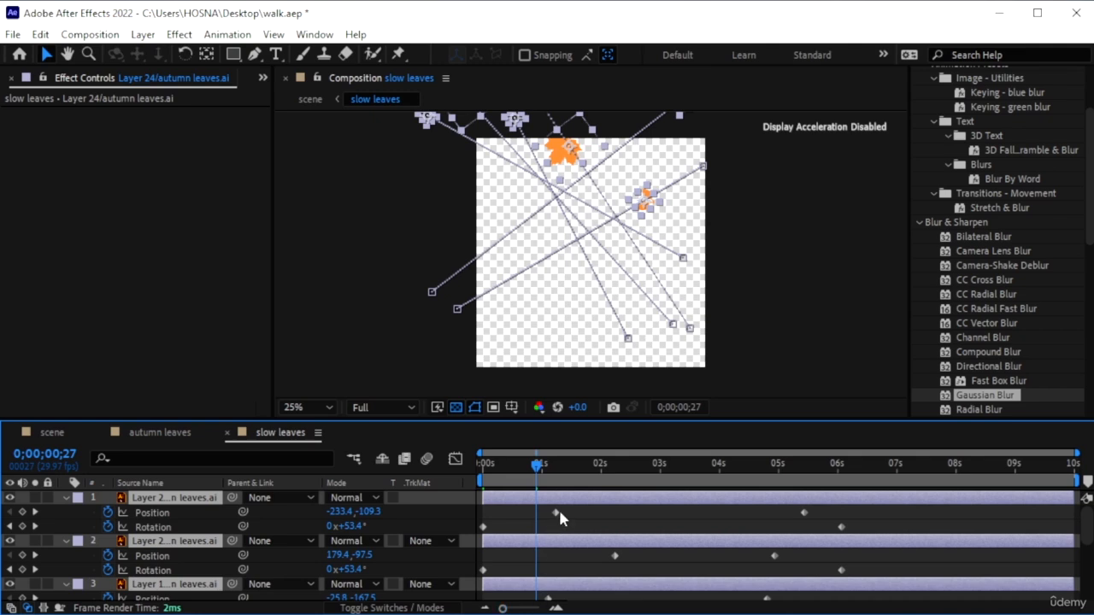
left_click_drag(586, 484, 618, 488)
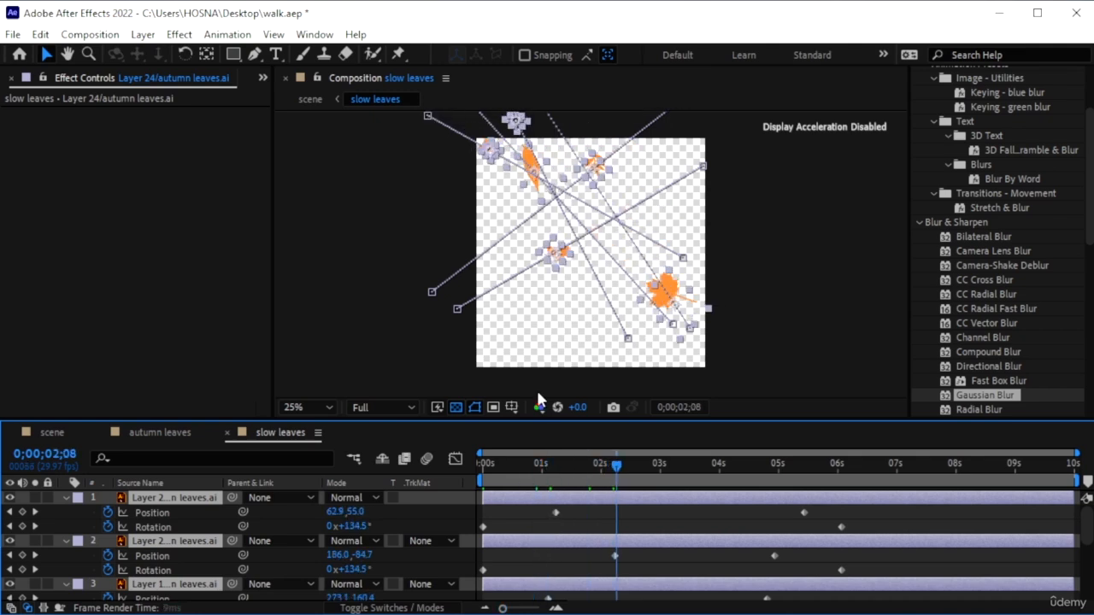
- Lower the end points of the motion paths of the small leaf pair, Layer 18 and Layer 16 below the frame
left_click_drag(456, 311, 523, 372)
left_click(537, 176)
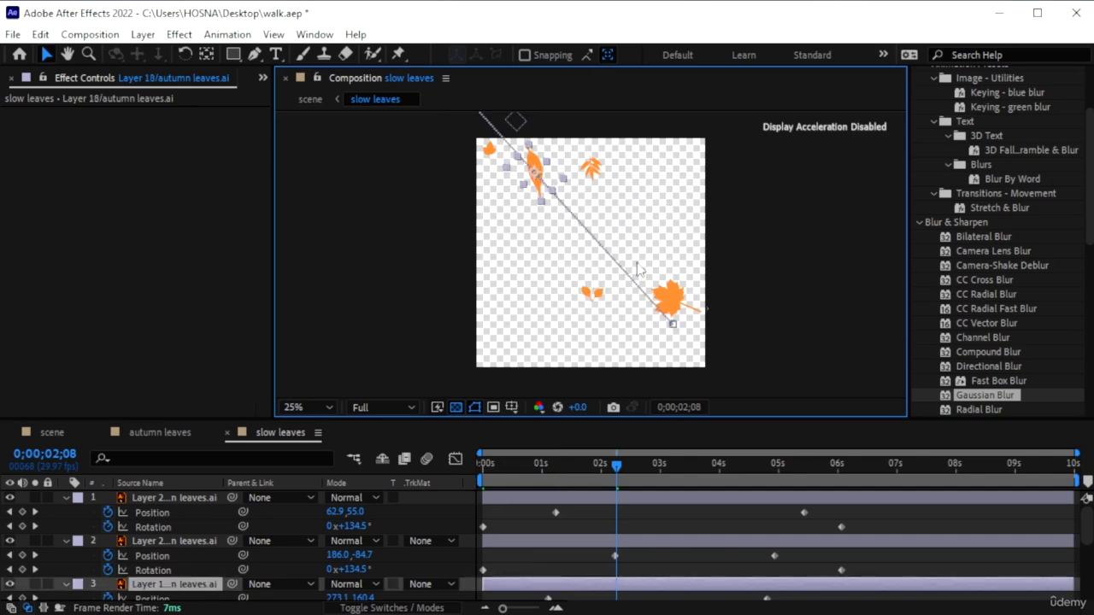
left_click_drag(681, 335, 723, 401)
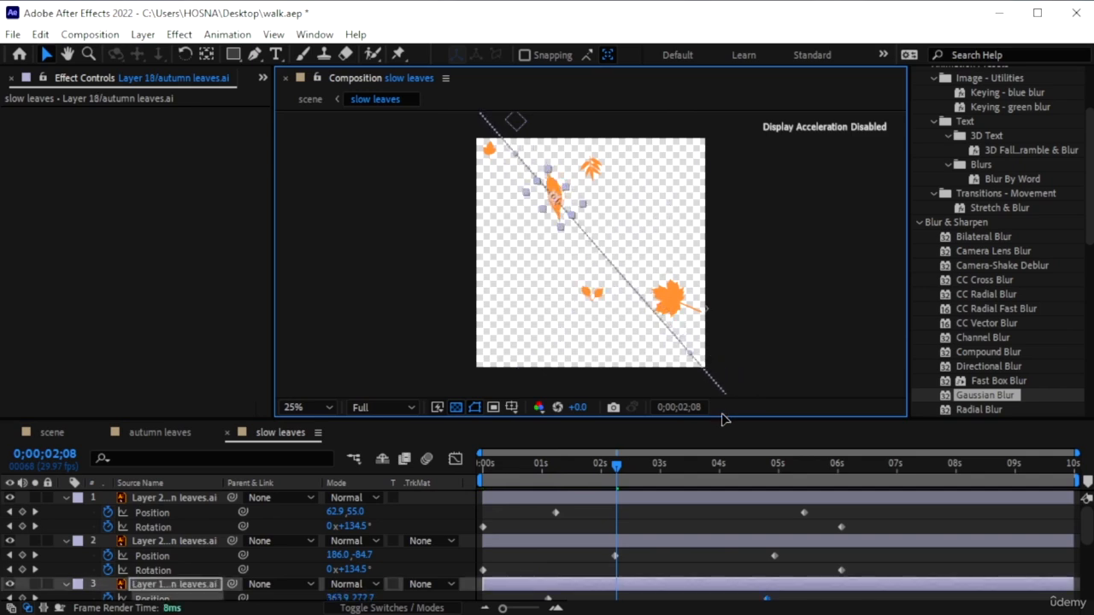
left_click(589, 175)
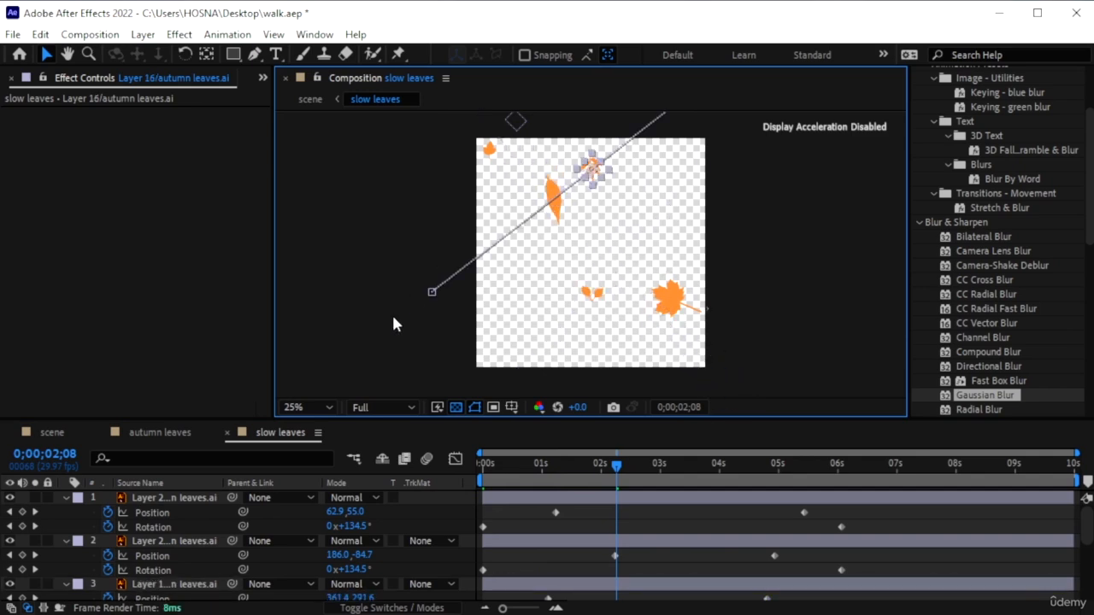
left_click_drag(433, 295, 482, 385)
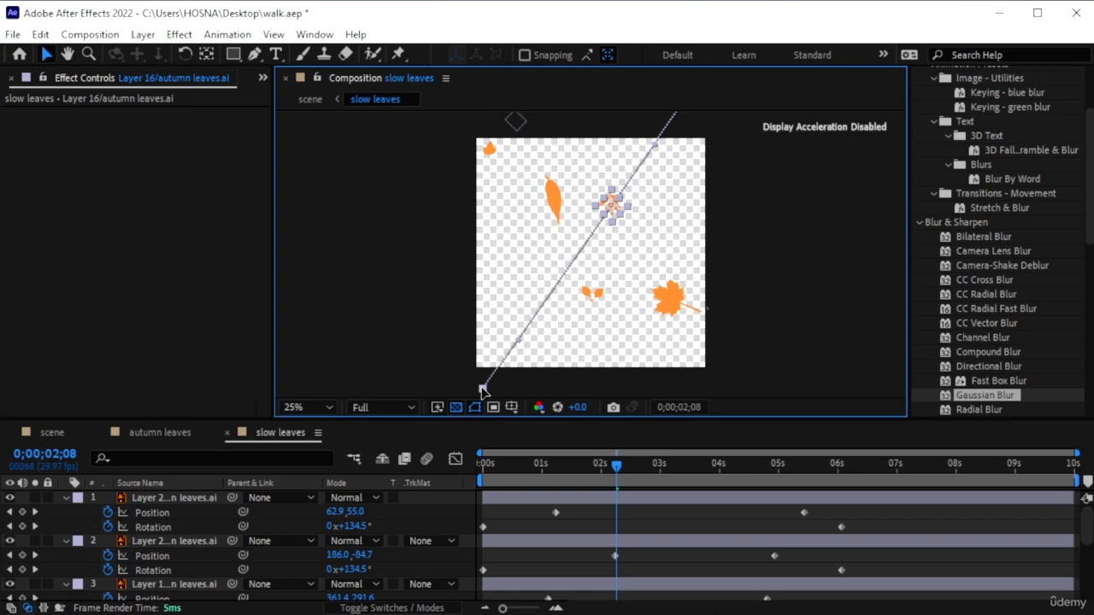
- Lower the motion path end points of the Layer 24 and Layer 14 leaves toward the frame's lower right corner
left_click(492, 152)
left_click_drag(693, 261, 705, 373)
left_click(673, 303)
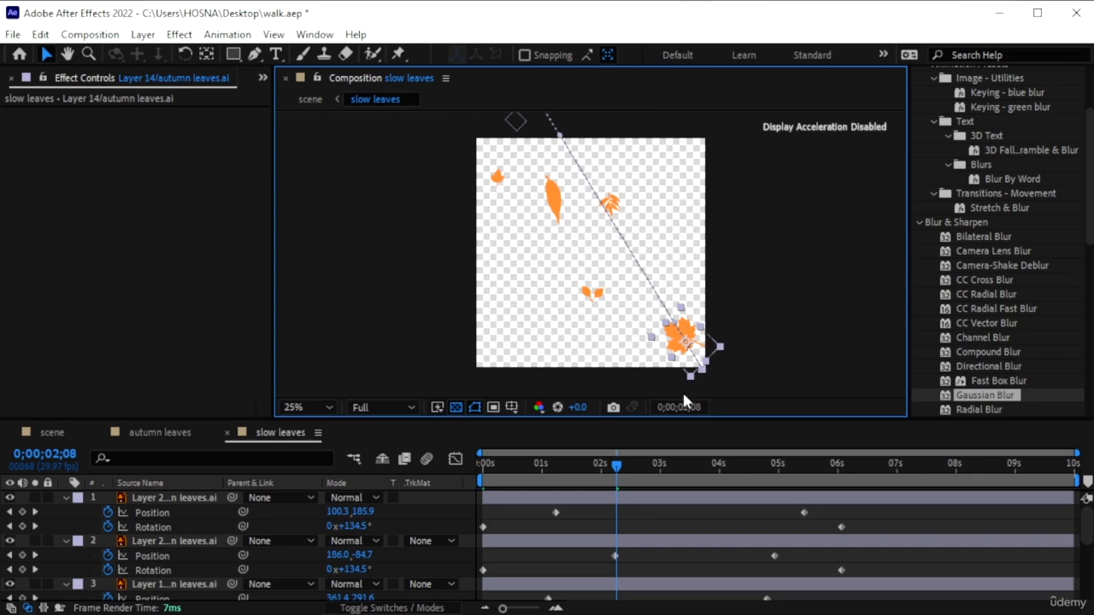
- Return to the scene composition and preview the slow leaves' adjusted fall around the two-second mark
left_click(150, 432)
left_click(56, 433)
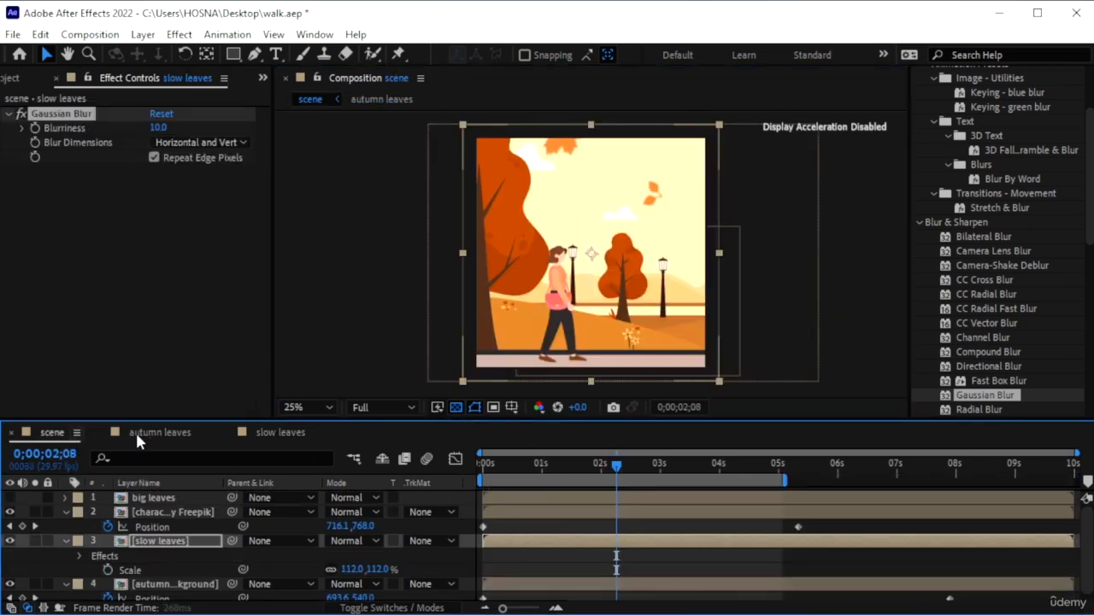
left_click_drag(616, 466, 607, 488)
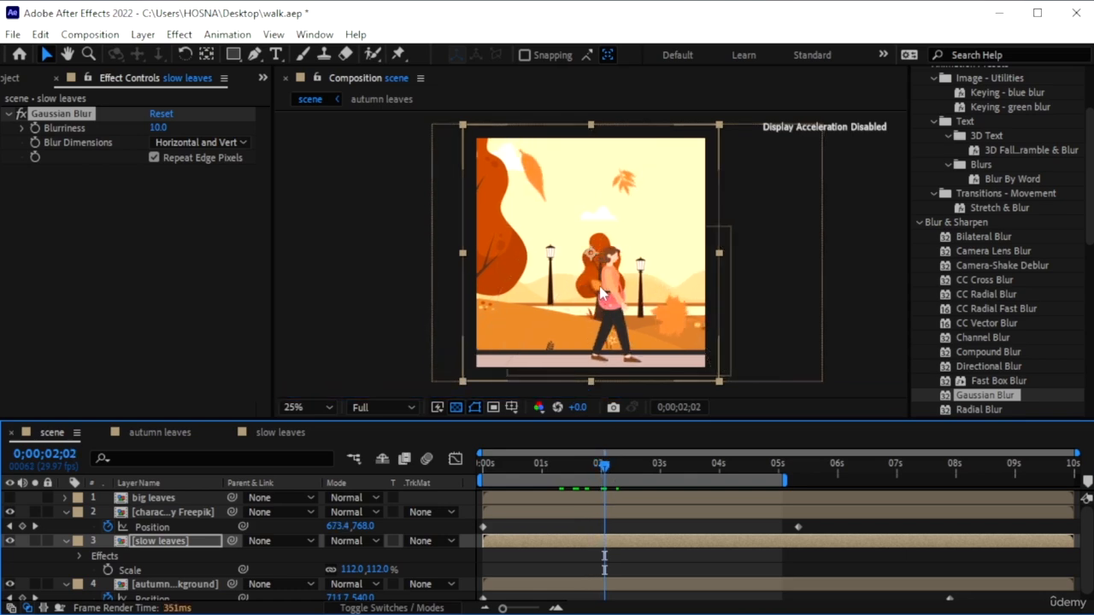
- Set the slow leaves' Gaussian Blur blurriness to 40 and show the big leaves layer again in the scene
left_click(157, 127)
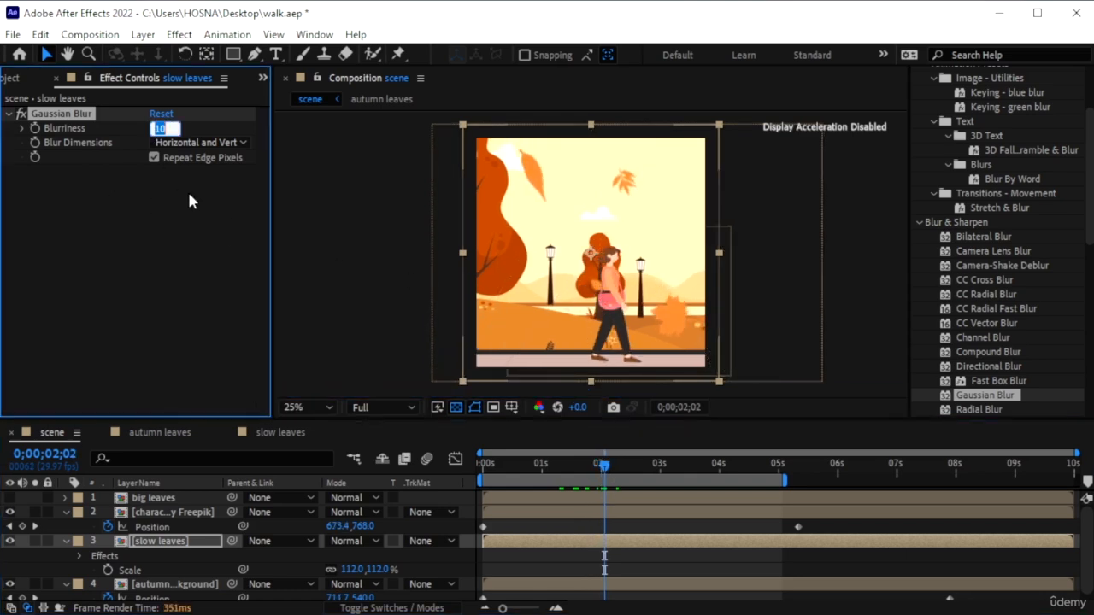
type("40")
key("Return")
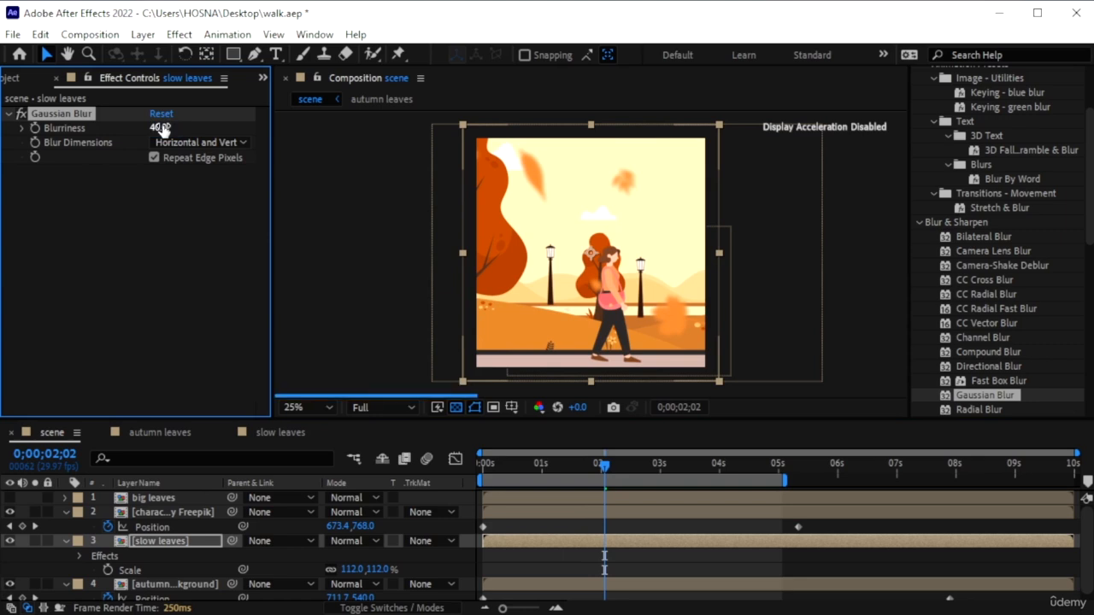
left_click(11, 498)
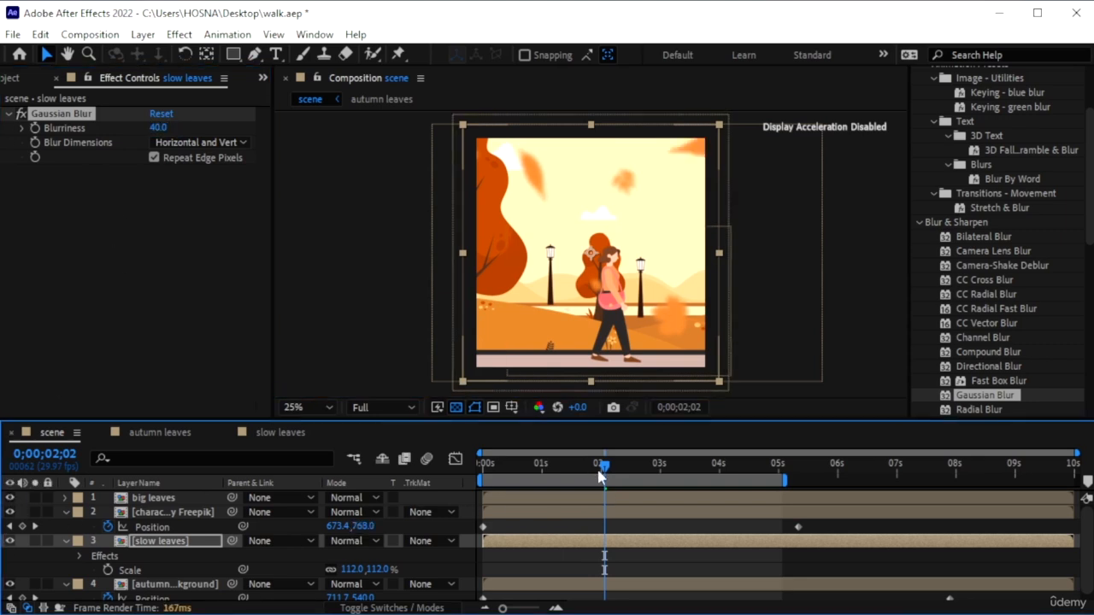
left_click_drag(602, 467, 640, 510)
- Reveal the Position keyframes of all four leaf layers in the autumn leaves composition
left_click(173, 432)
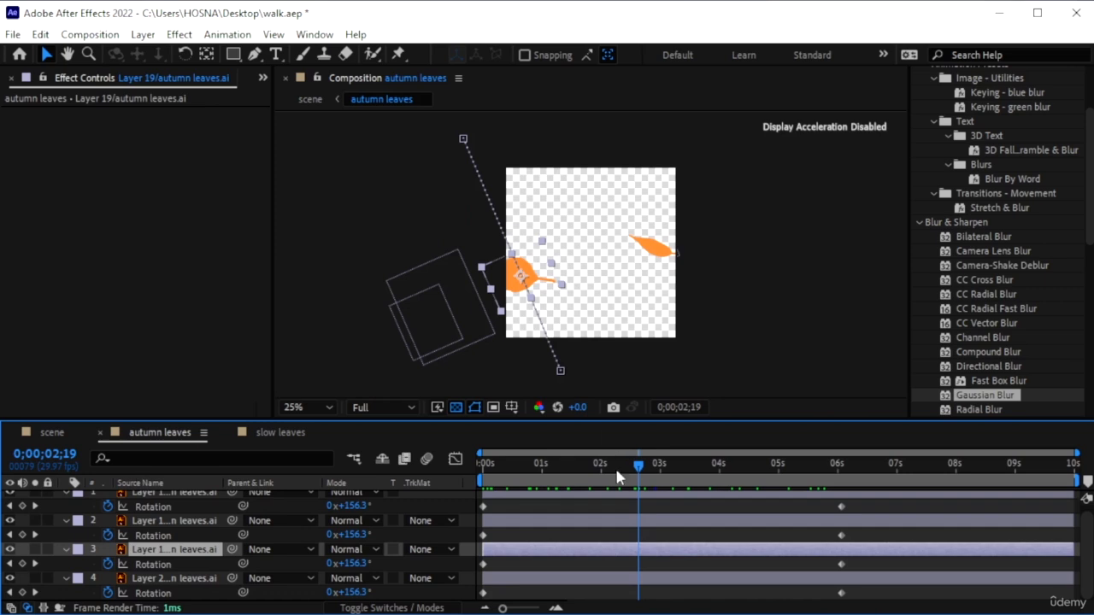
scroll(563, 556, "up", 1)
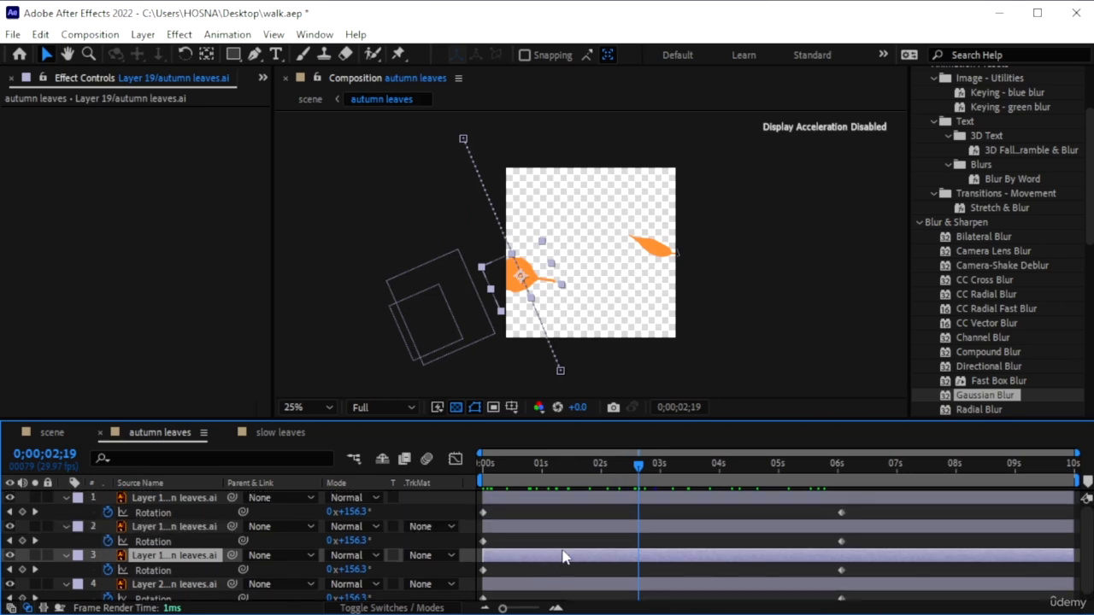
key("space")
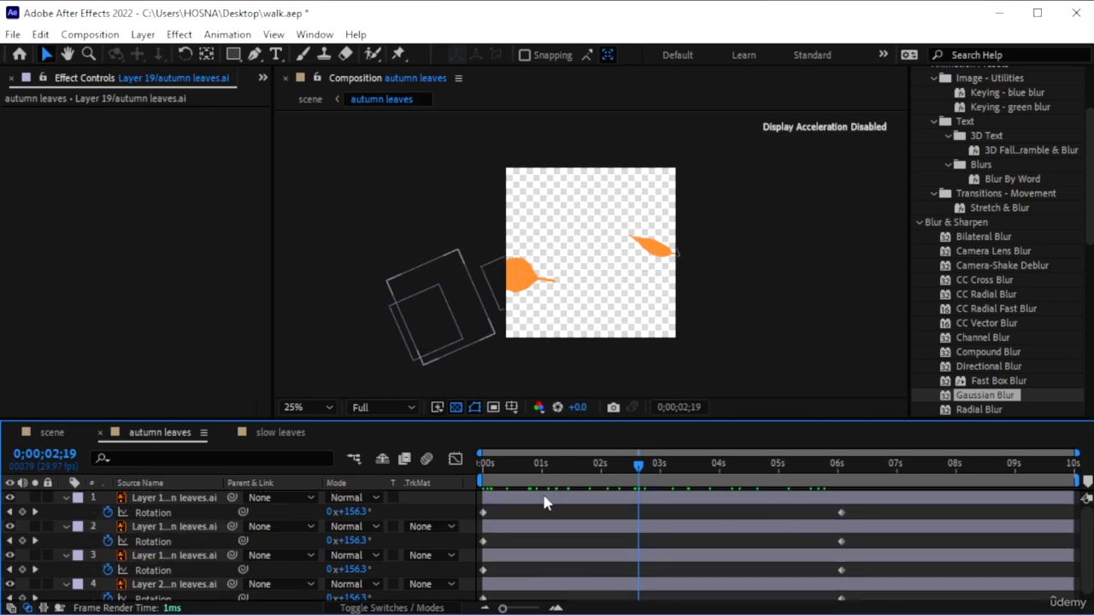
left_click_drag(547, 503, 582, 506)
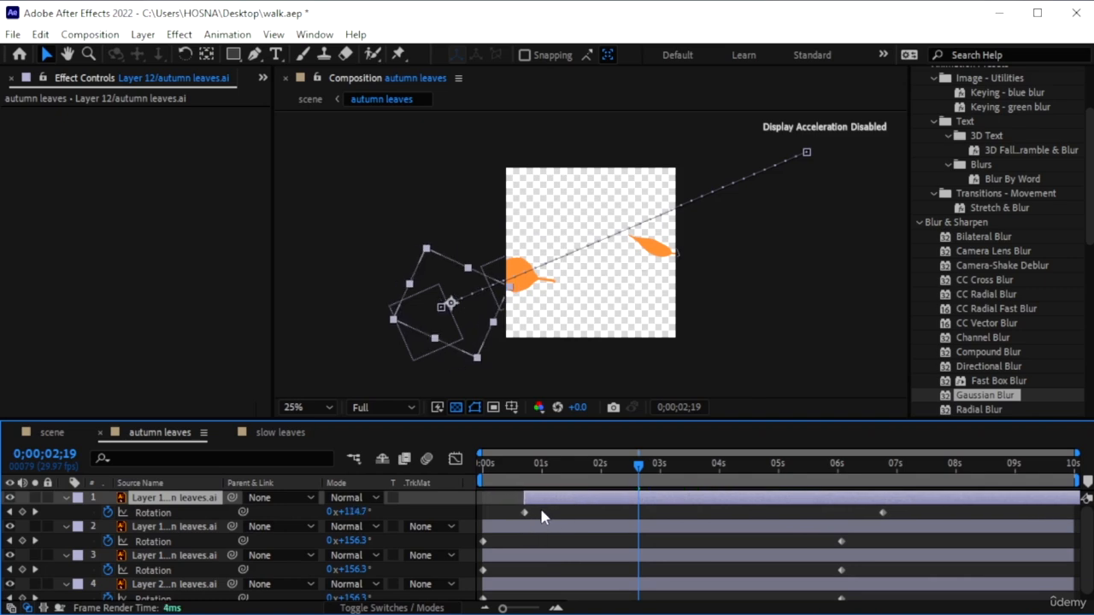
key("ctrl+z")
scroll(162, 566, "down", 1)
left_click(177, 583, "shift")
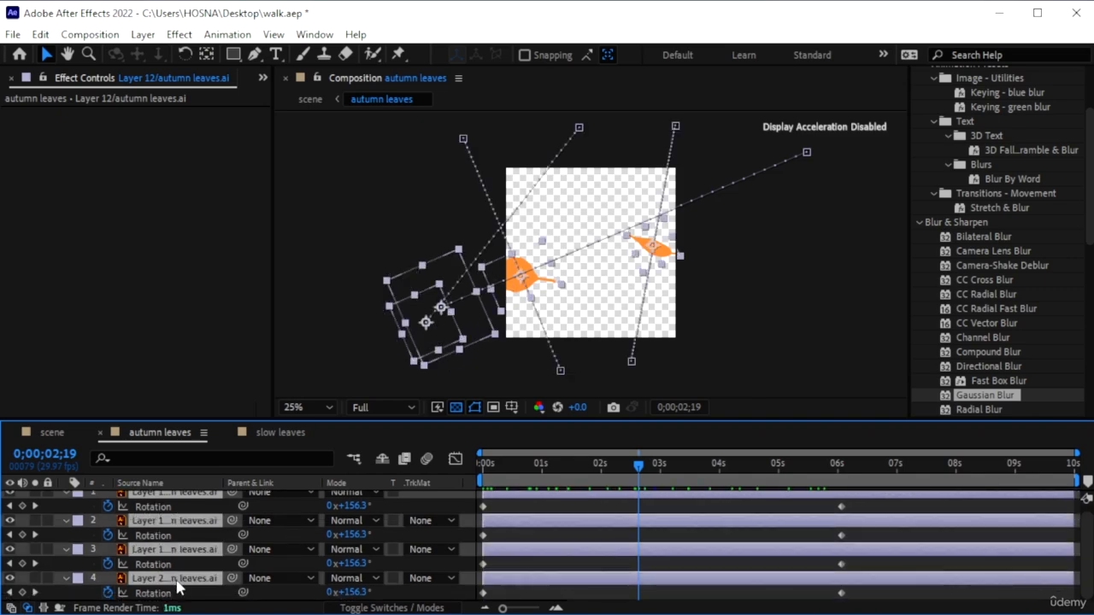
key("p")
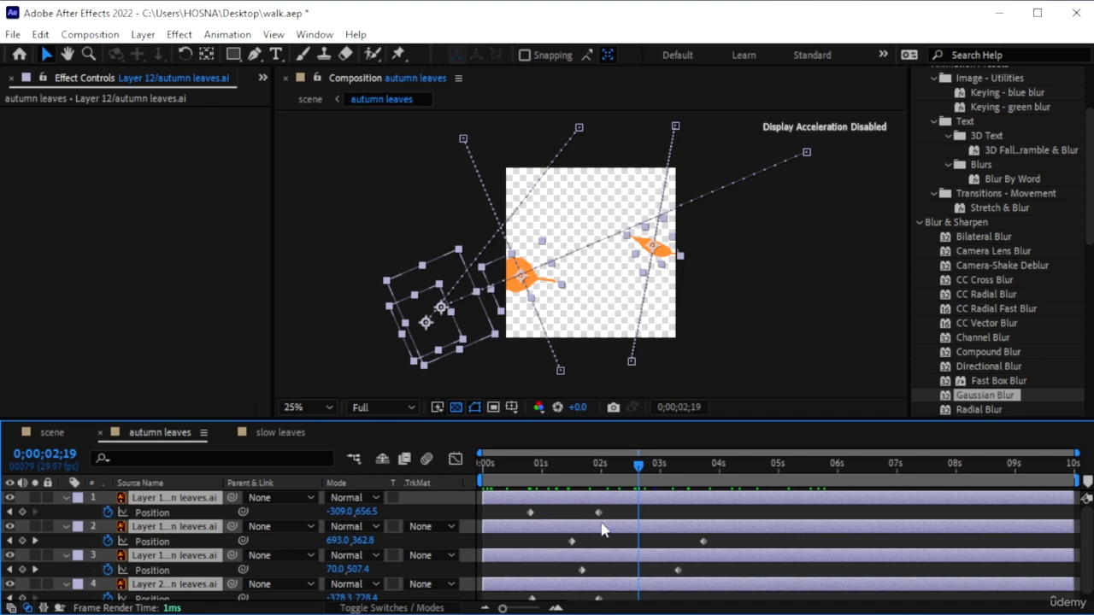
- Retime the Position keyframes of Layer 12 to about 1.7 s and 3.4 s, and of Layer 17 to about 0.6 s and 2.3 s
left_click_drag(599, 513, 687, 513)
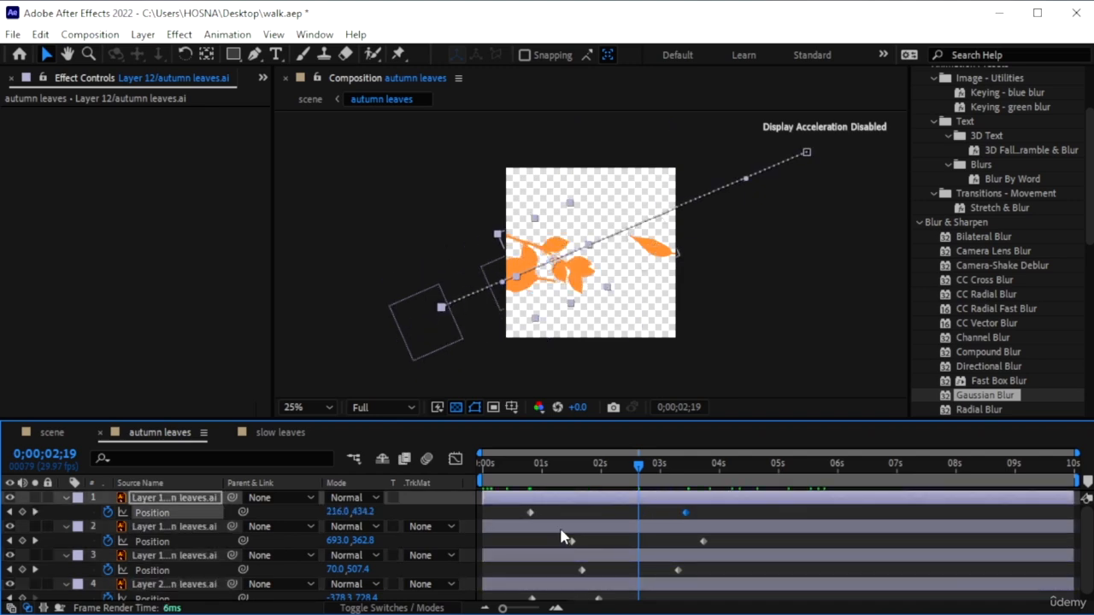
left_click_drag(530, 513, 519, 541)
left_click_drag(703, 541, 621, 541)
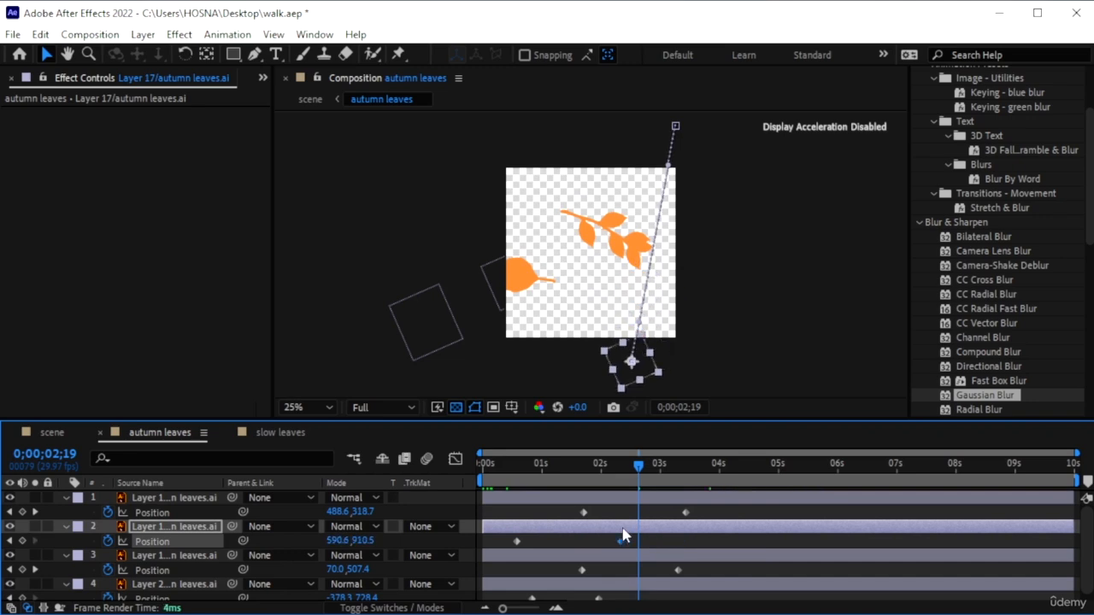
- Retime the Position keyframes of Layer 19 to about 1.4 s and 2.9 s, and of Layer 20 to about 0.2 s and 4.1 s
left_click_drag(582, 571, 566, 571)
left_click_drag(679, 571, 655, 571)
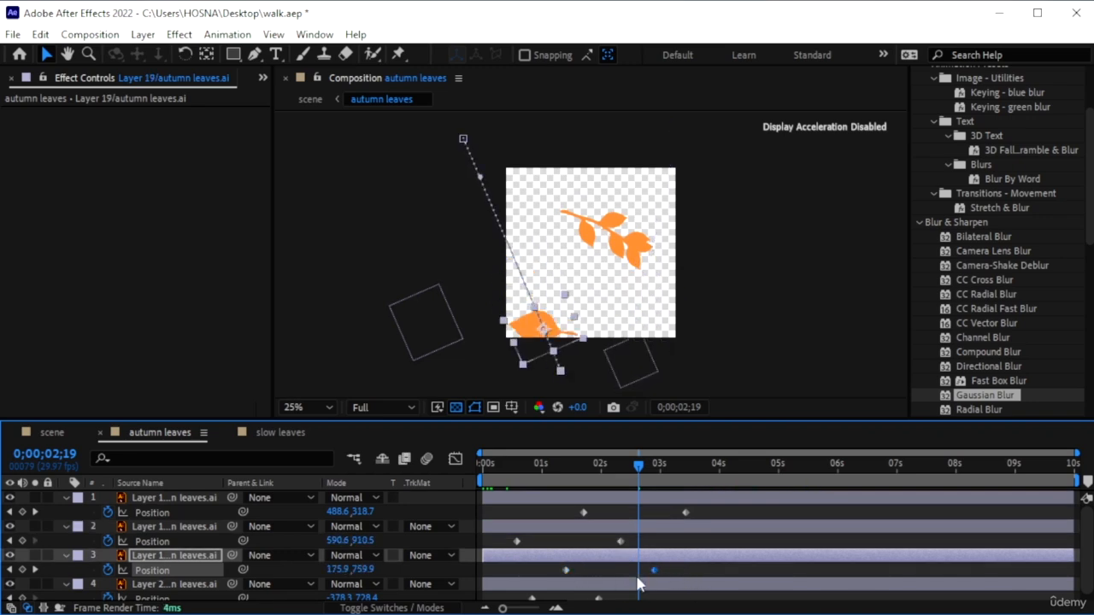
scroll(590, 567, "down", 1)
left_click_drag(532, 594, 494, 593)
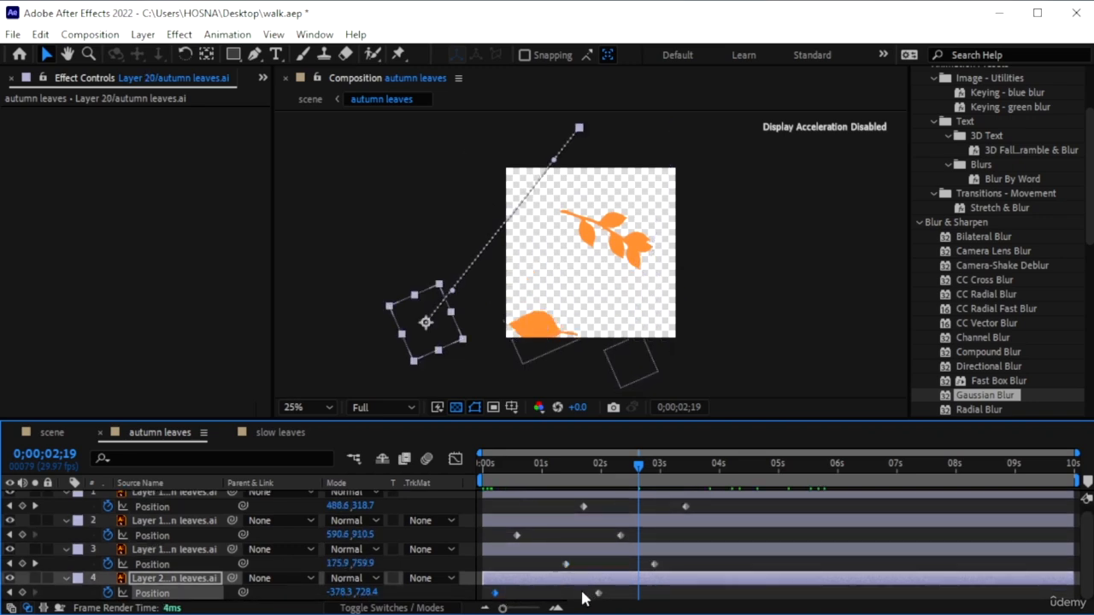
left_click_drag(600, 592, 723, 594)
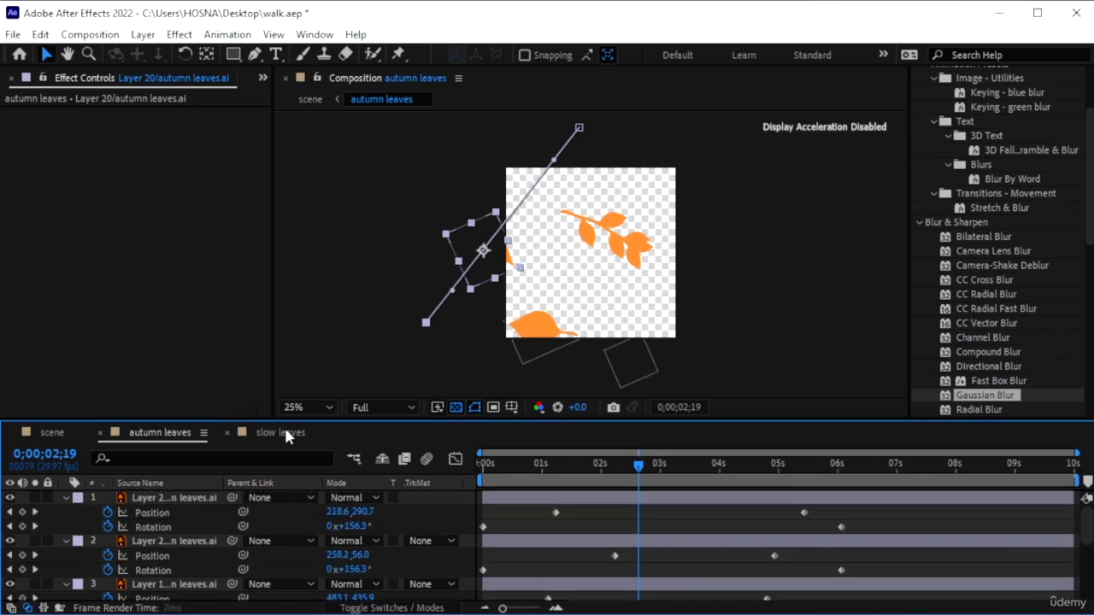
- Return to the scene composition and preview the retimed leaves from the first frame
left_click(284, 426)
left_click(53, 433)
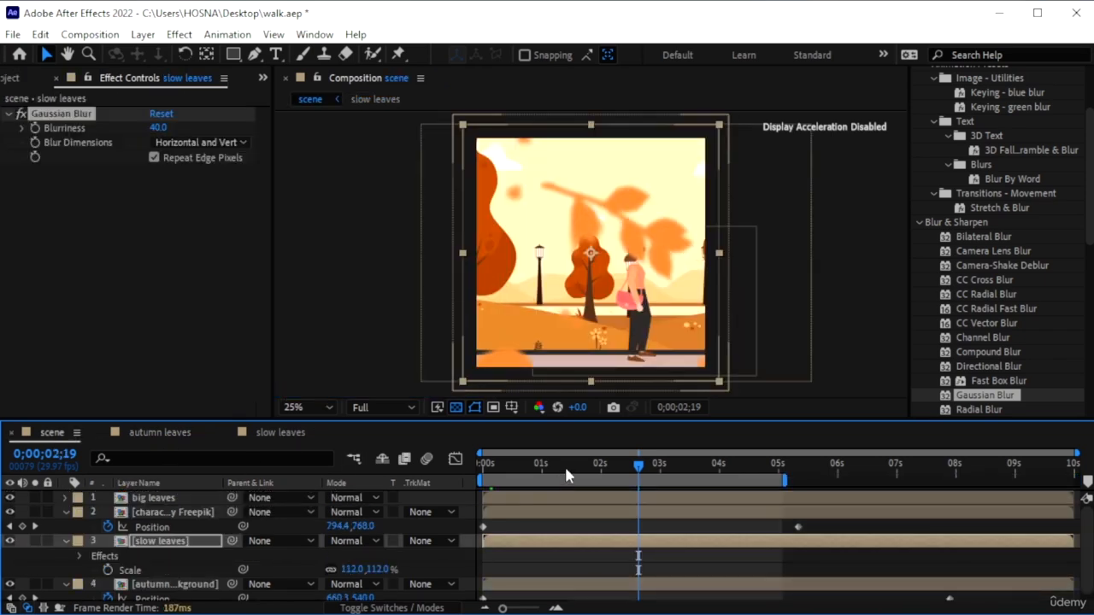
key("Home")
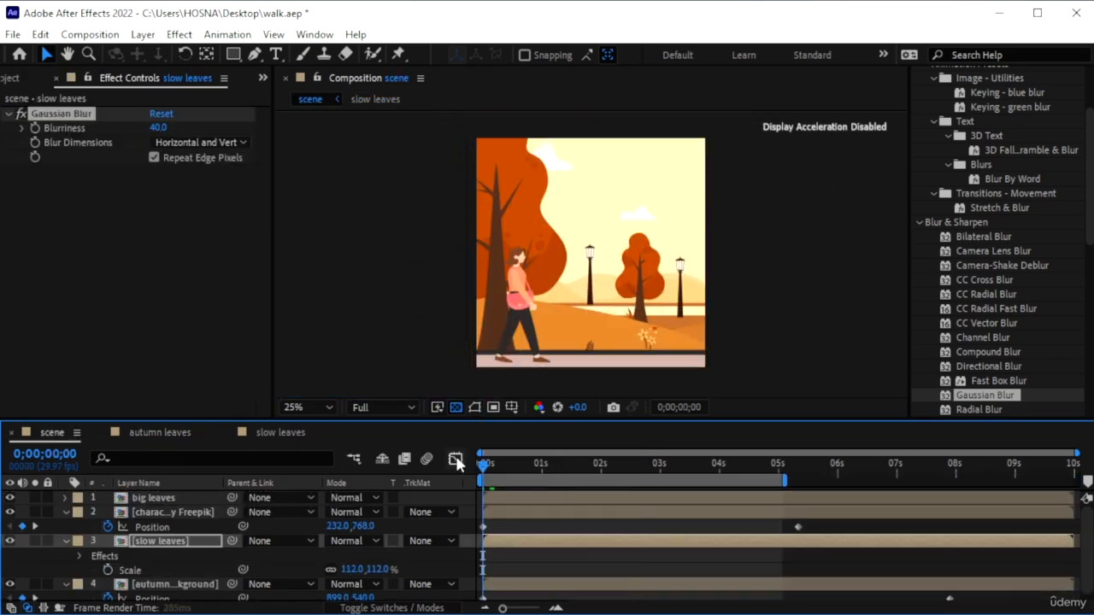
key("space")
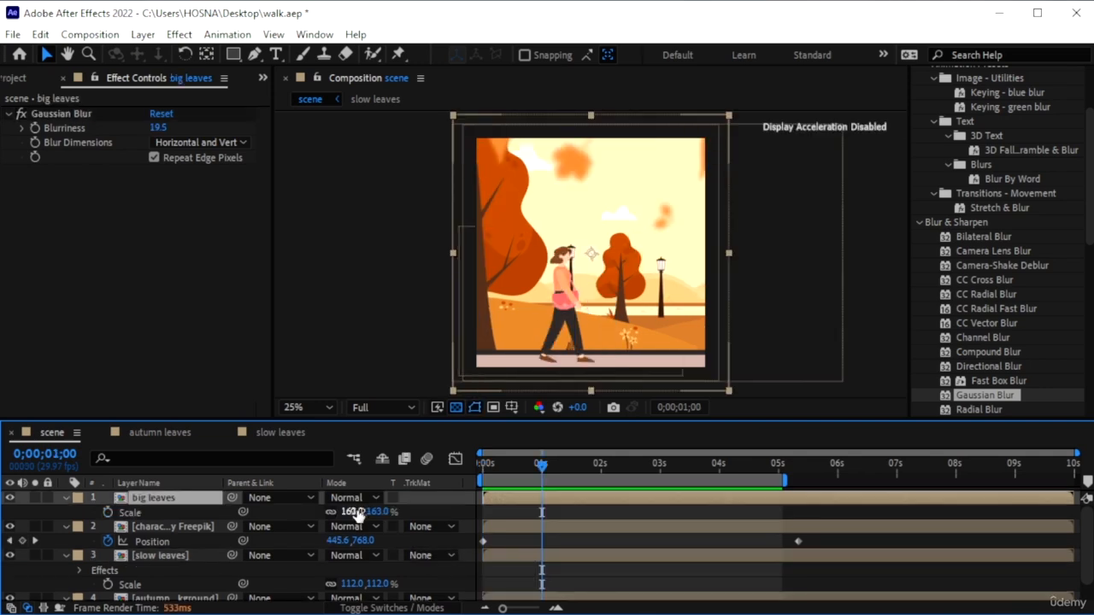
- Scale the big leaves layer in the scene to 220% and preview the result from the one-second mark
left_click_drag(355, 513, 408, 513)
key("space")
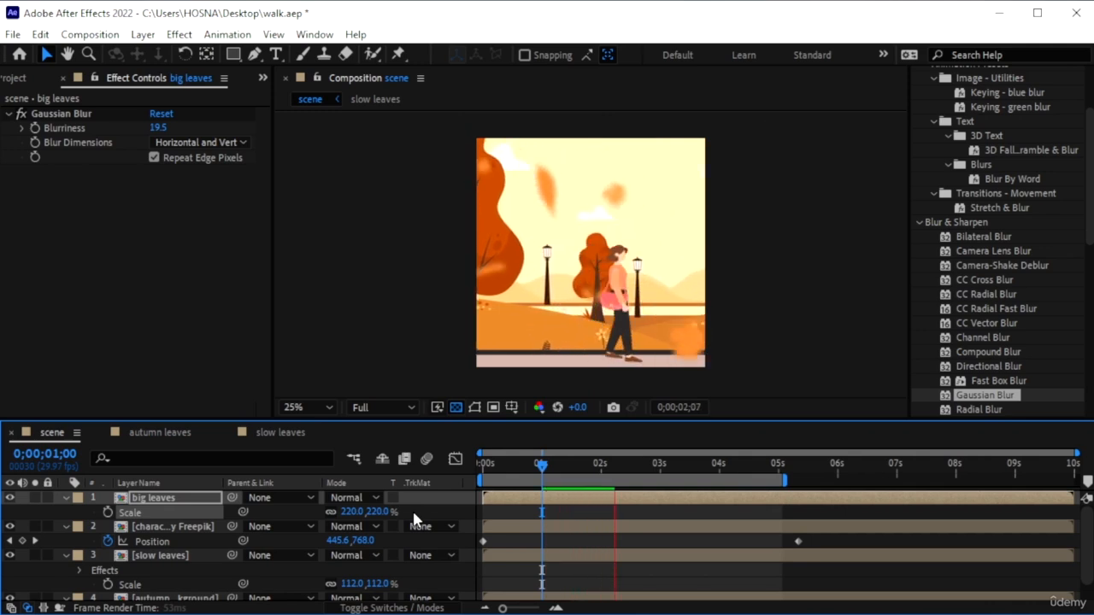
key("space")
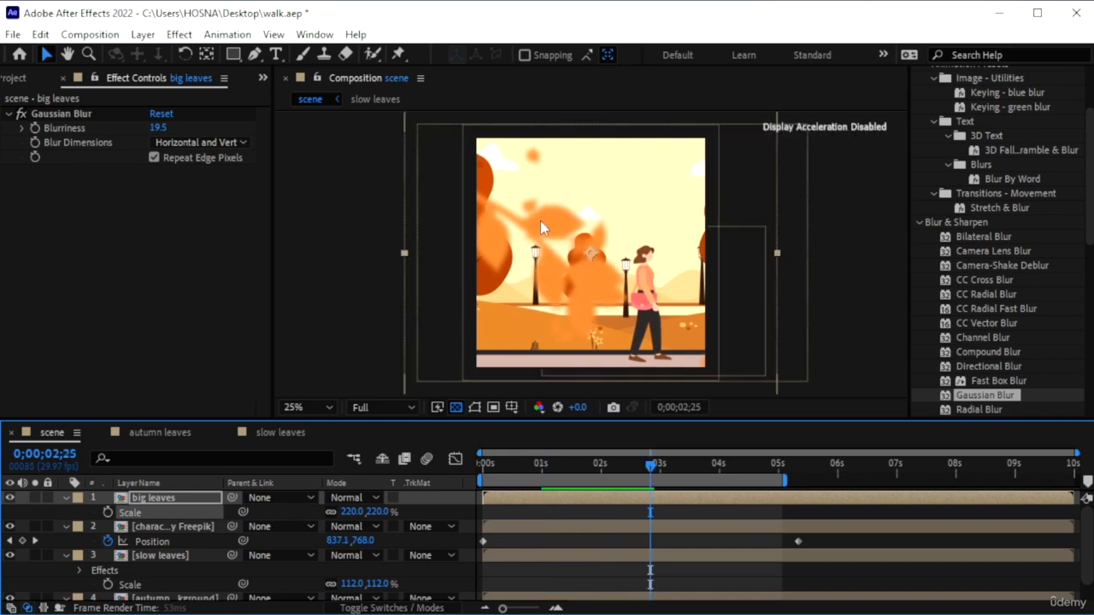
- Delete the branch-shaped leaf layer from the autumn leaves composition
left_click(162, 433)
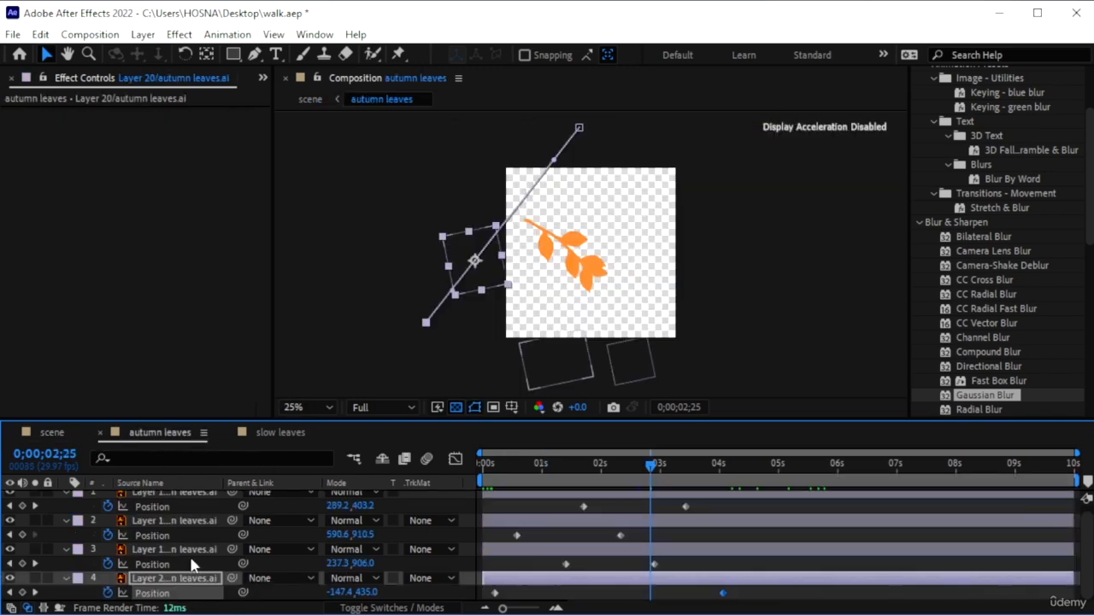
left_click(579, 262)
key("Delete")
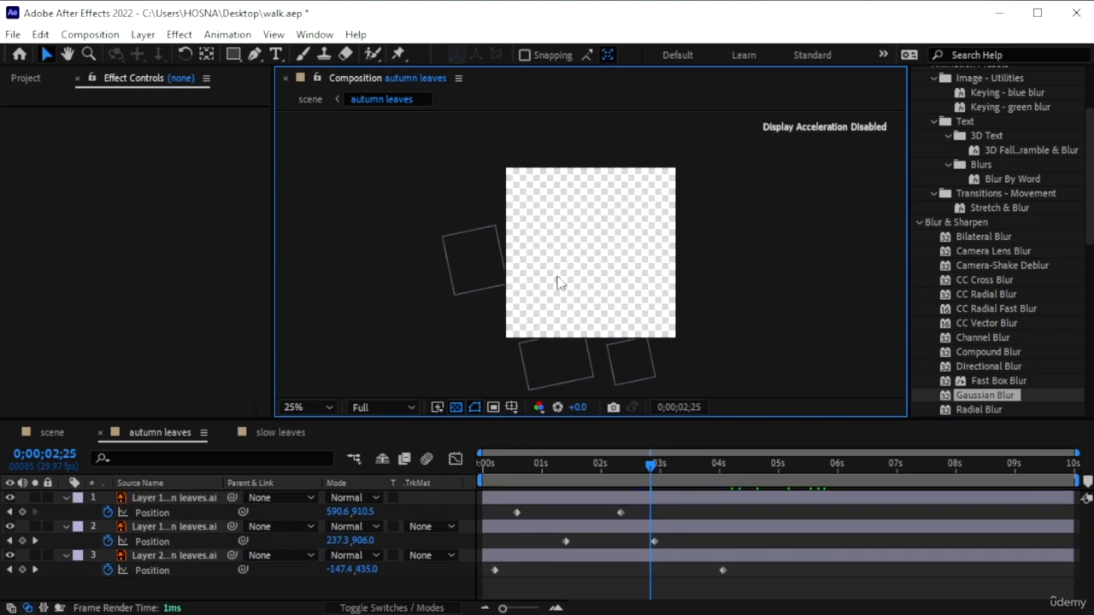
- Return to the scene composition and play it from the start to check the remaining falling leaves
left_click(50, 433)
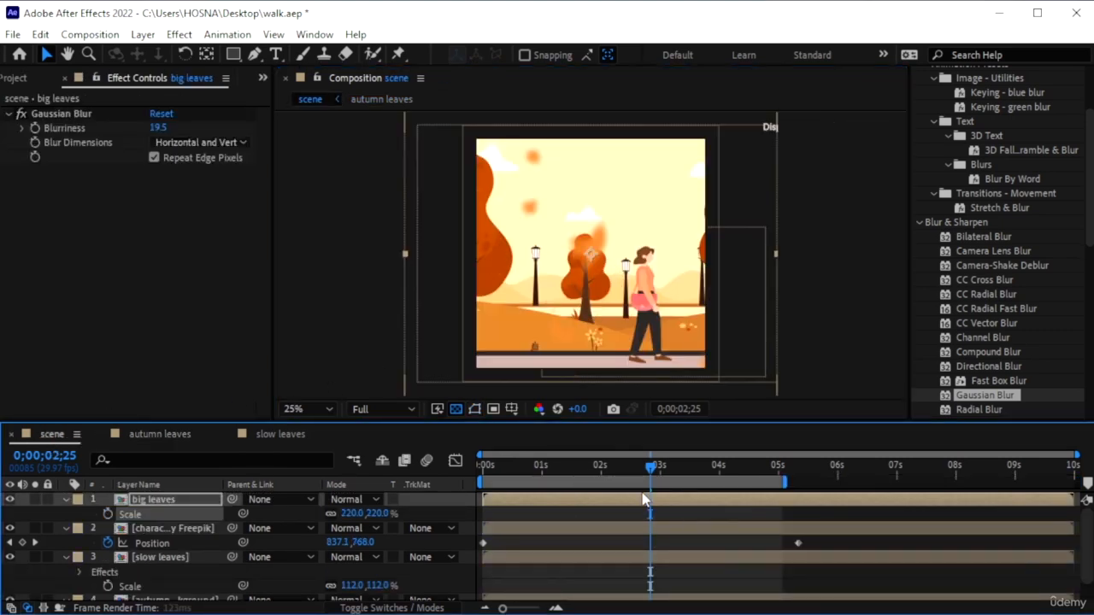
left_click(653, 469)
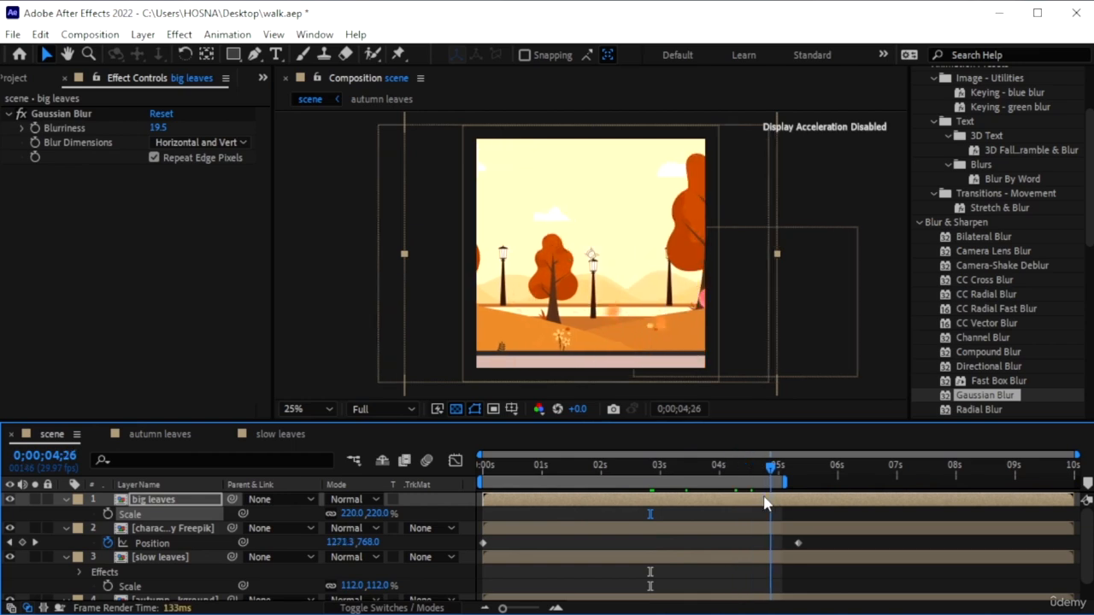
left_click_drag(485, 493, 430, 487)
key("space")
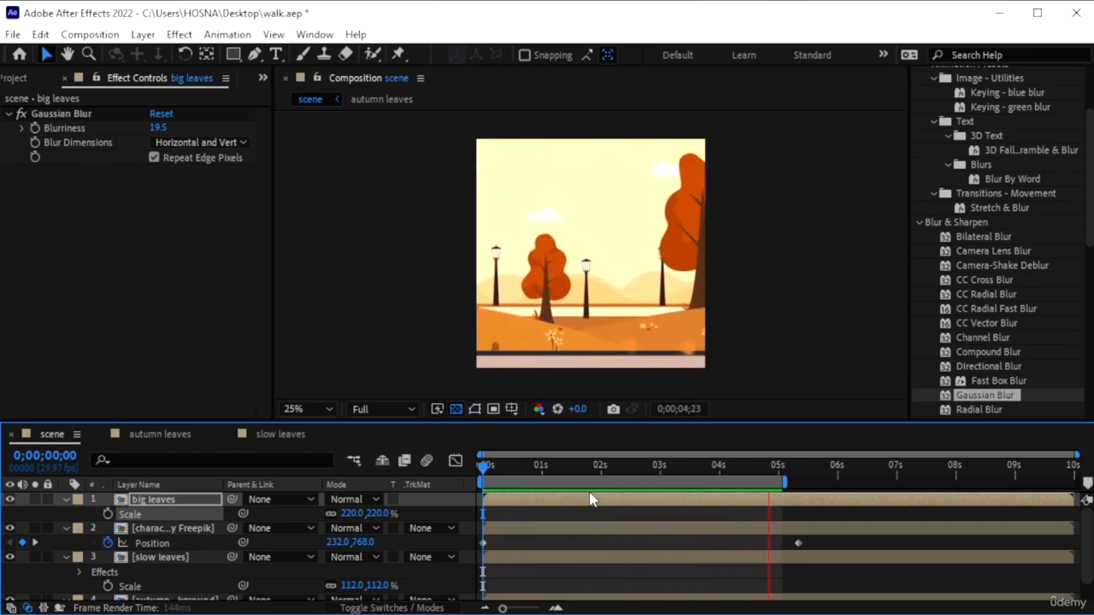
key("space")
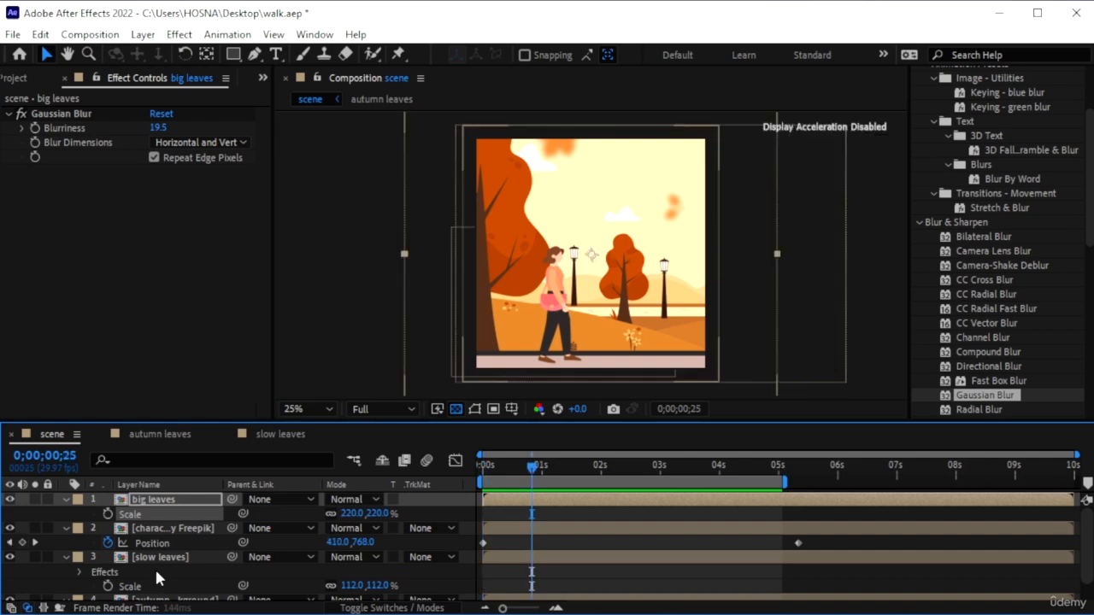
- Try Gaussian Blur on the autumn park background layer with blurriness 20 and 10, and remove the effect
scroll(155, 567, "down", 1)
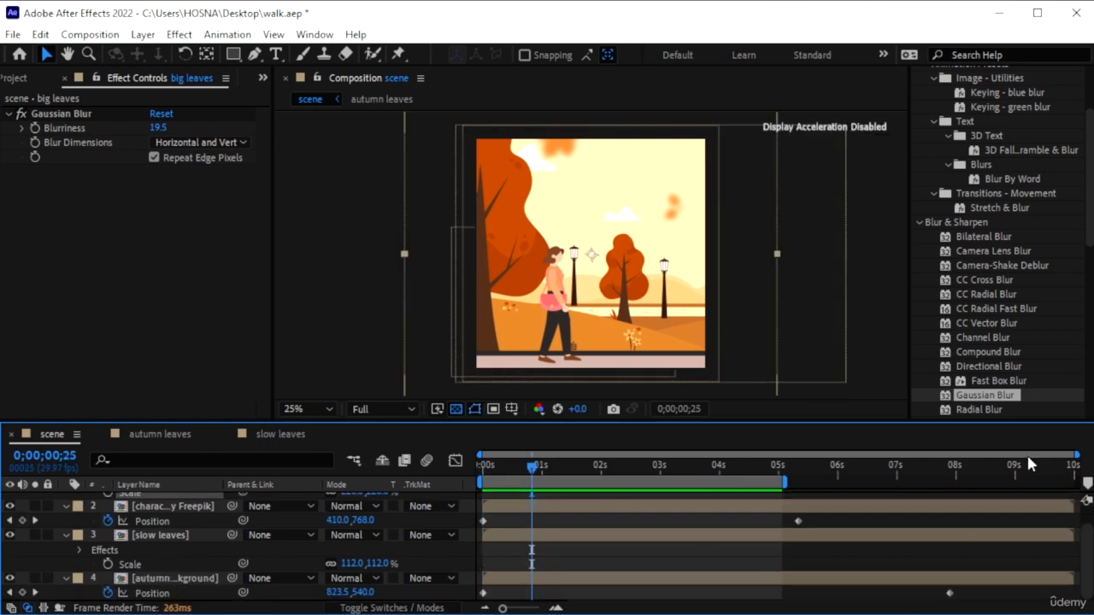
left_click_drag(983, 396, 181, 579)
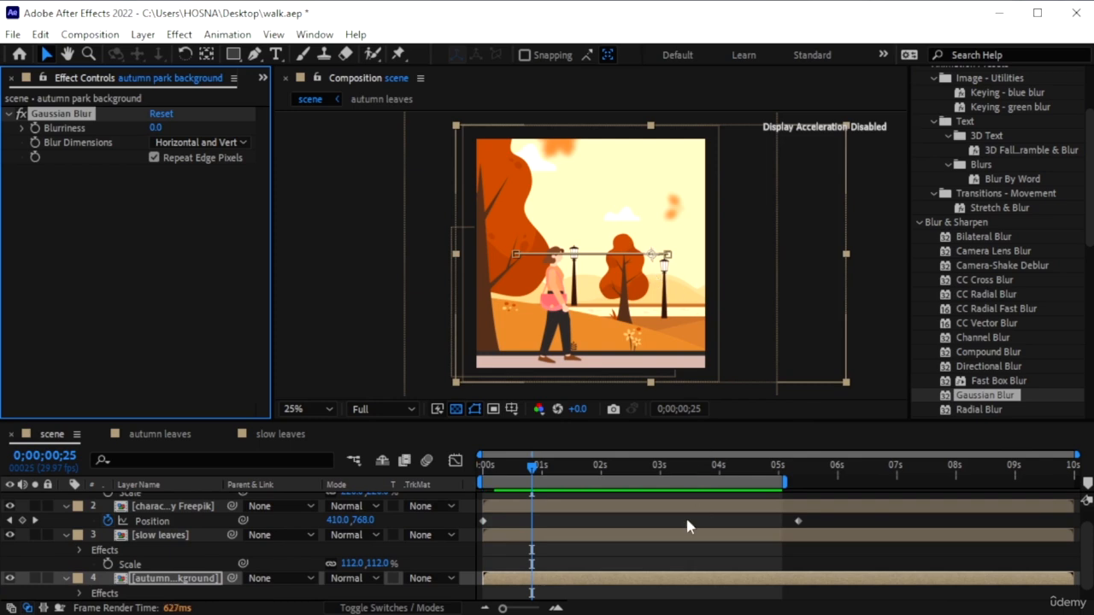
left_click(157, 128)
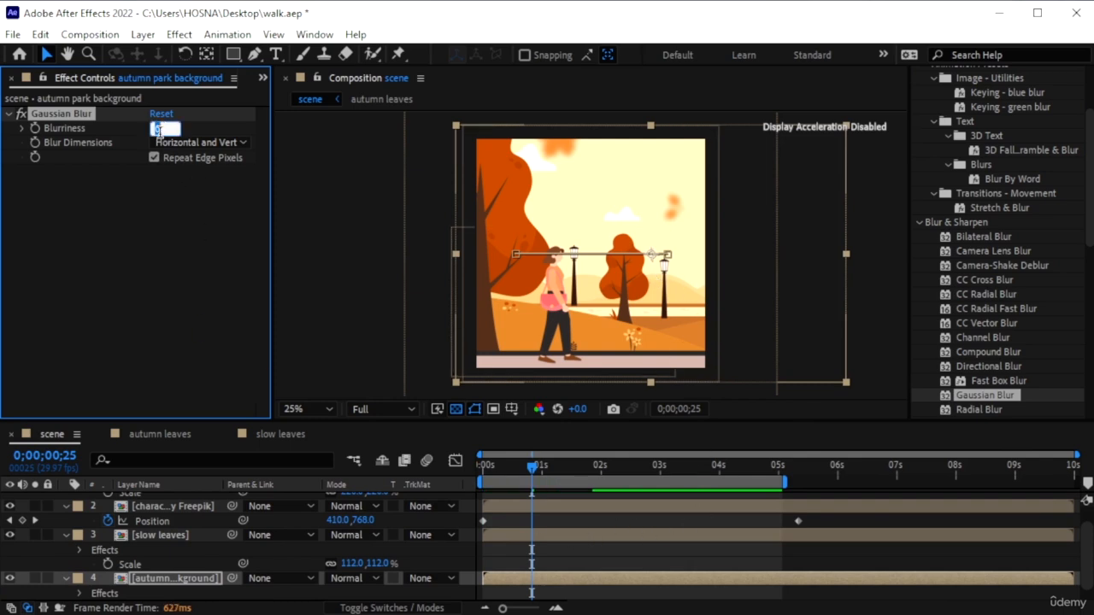
type("20")
key("Return")
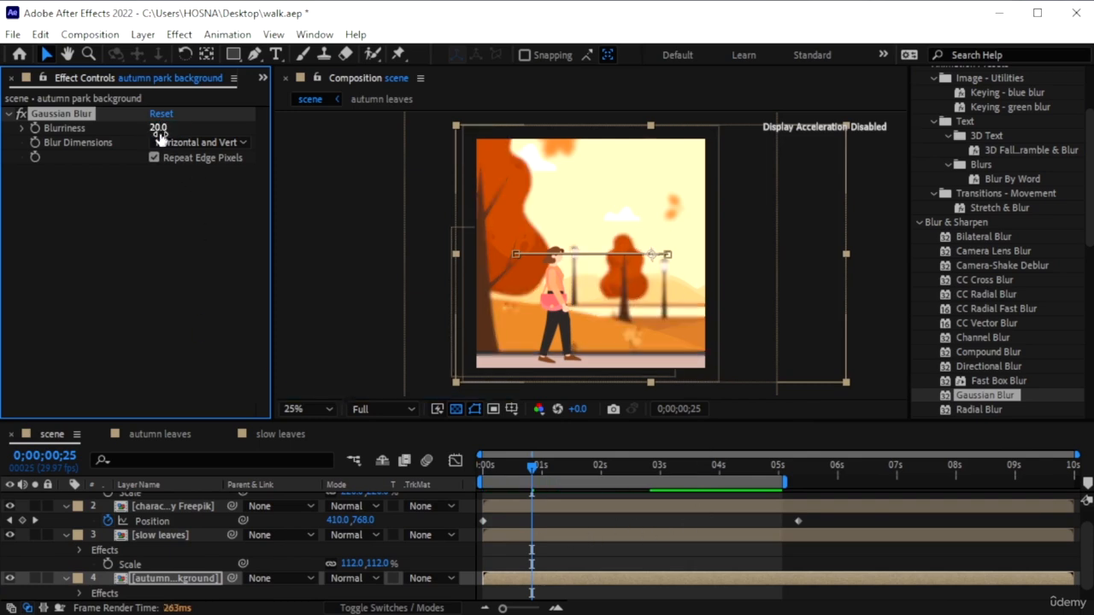
left_click(166, 128)
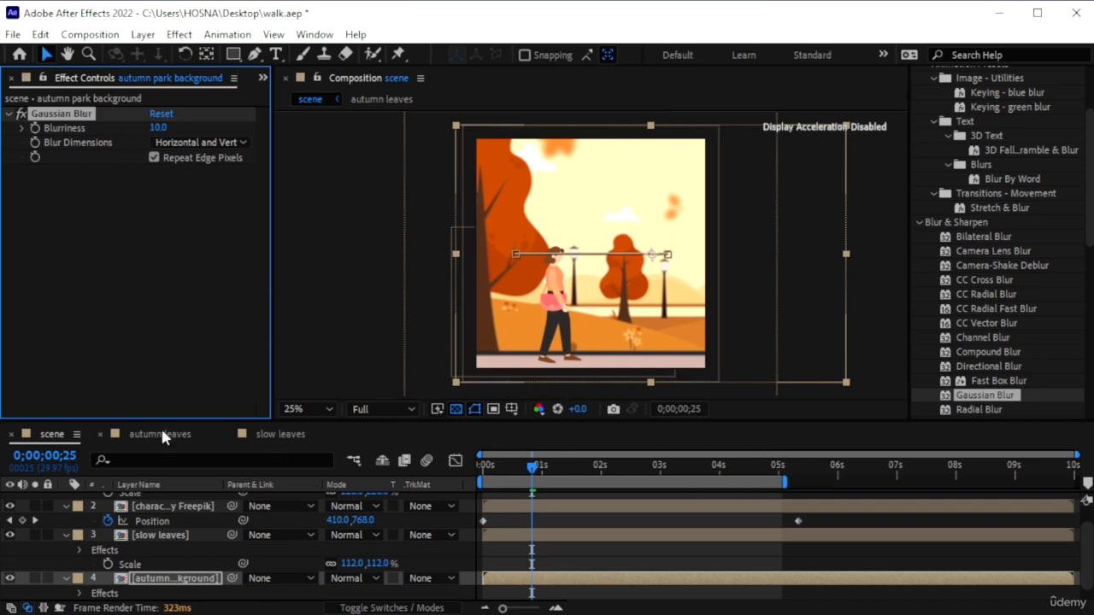
left_click_drag(538, 473, 462, 476)
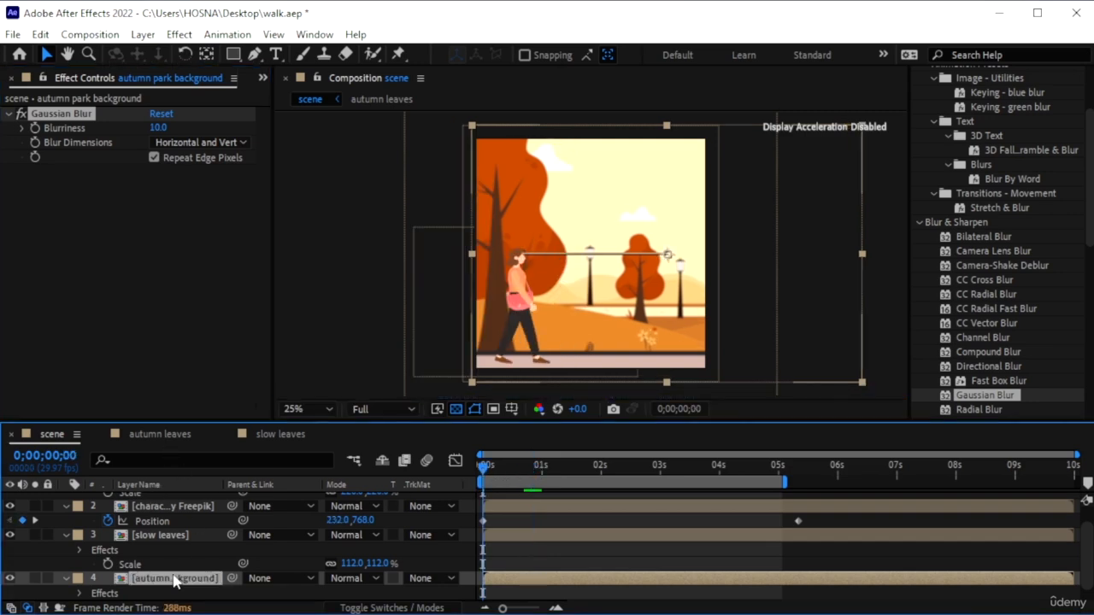
left_click(73, 122)
key("Delete")
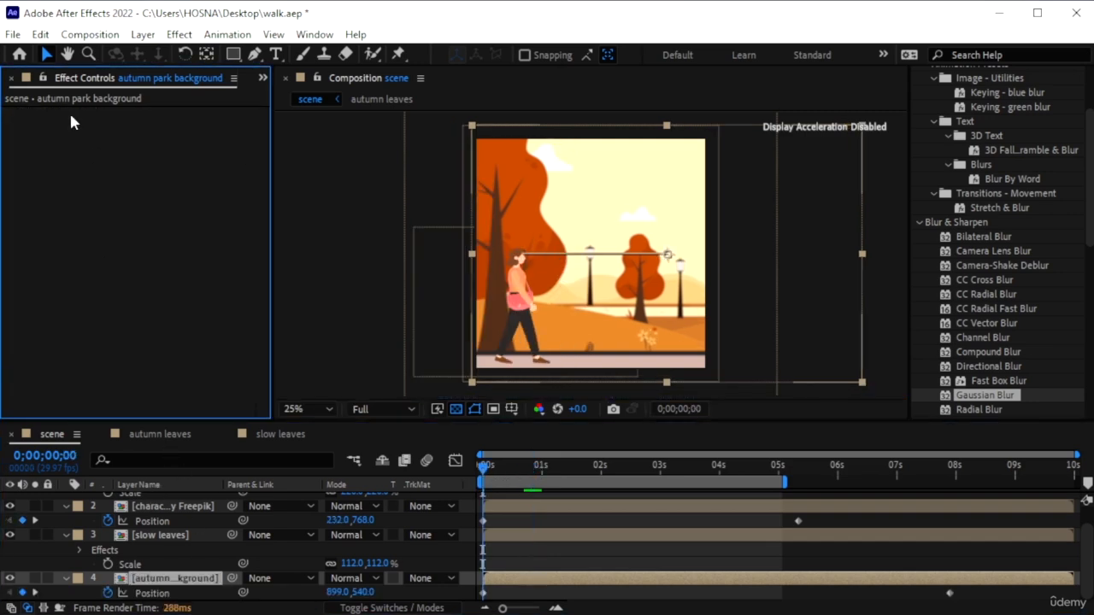
- Open the autumn park background composition from the project to access its individual layers
left_click(263, 78)
left_click(290, 100)
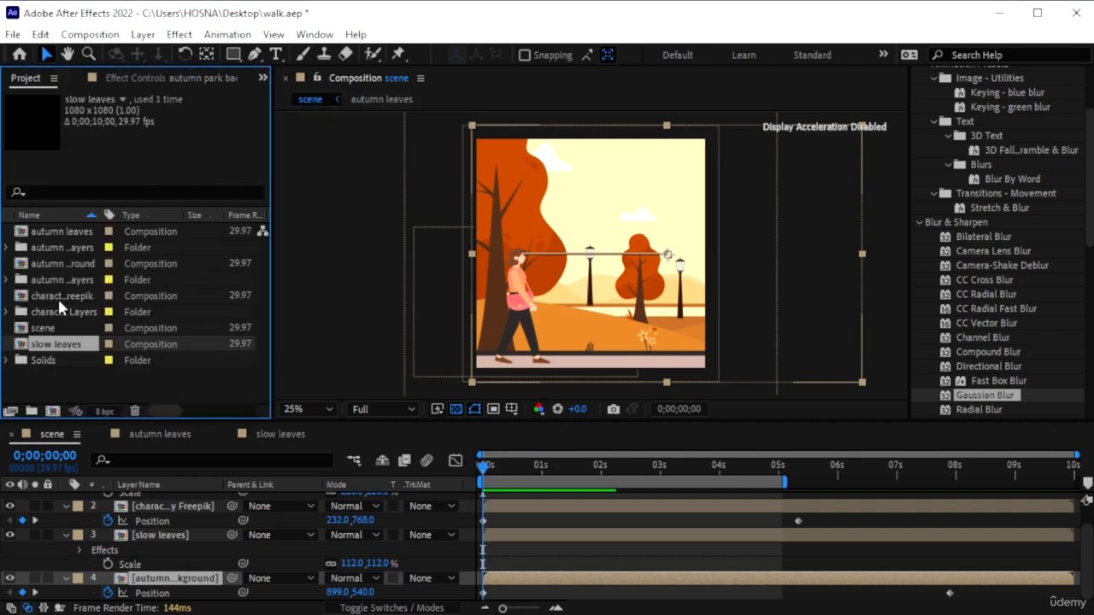
double_click(55, 263)
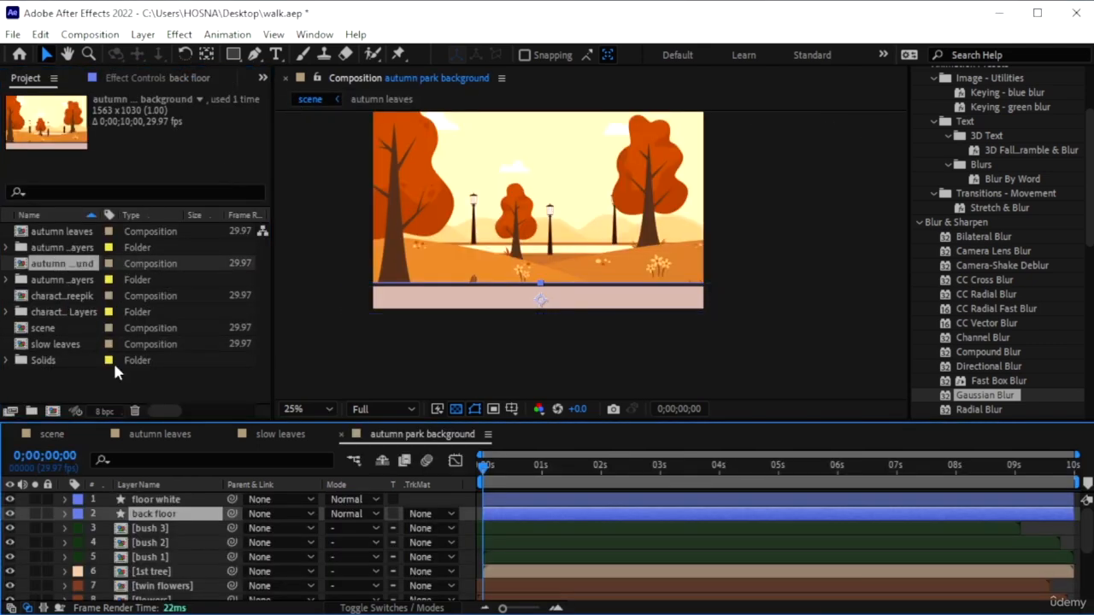
scroll(242, 548, "down", 3)
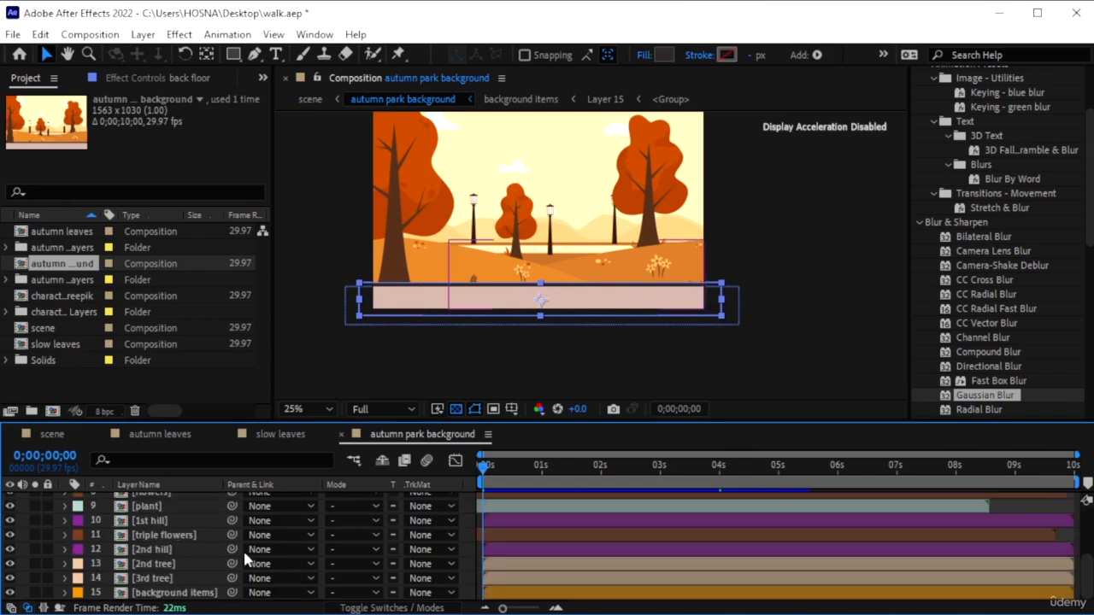
- Apply Gaussian Blur to the background items layer with blurriness 30 and to the 3rd tree layer with blurriness 20
left_click_drag(1000, 399, 191, 590)
left_click(156, 128)
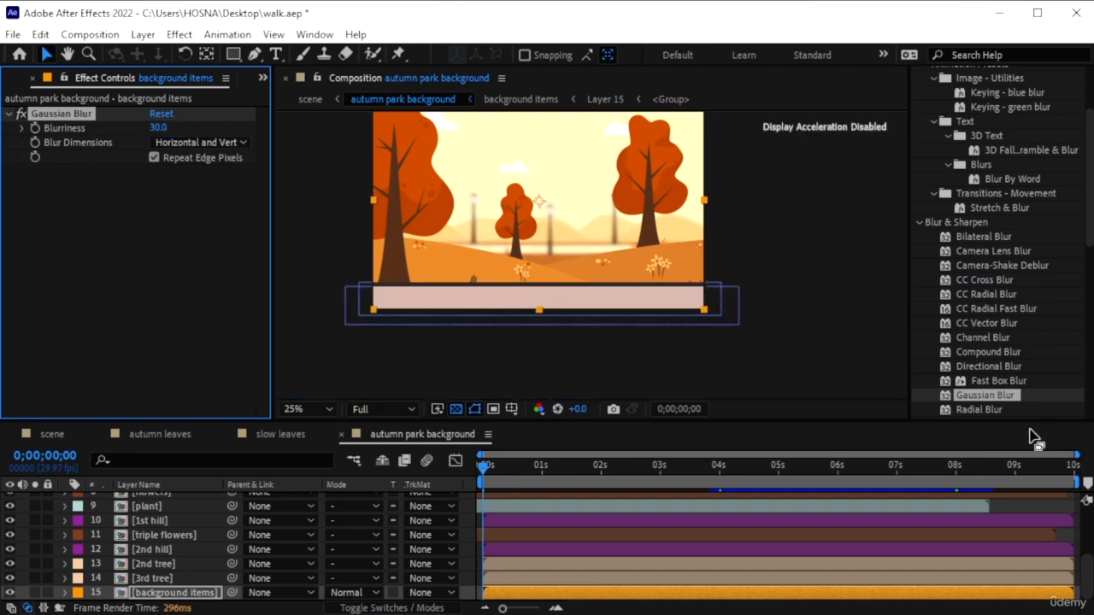
left_click_drag(992, 404, 218, 579)
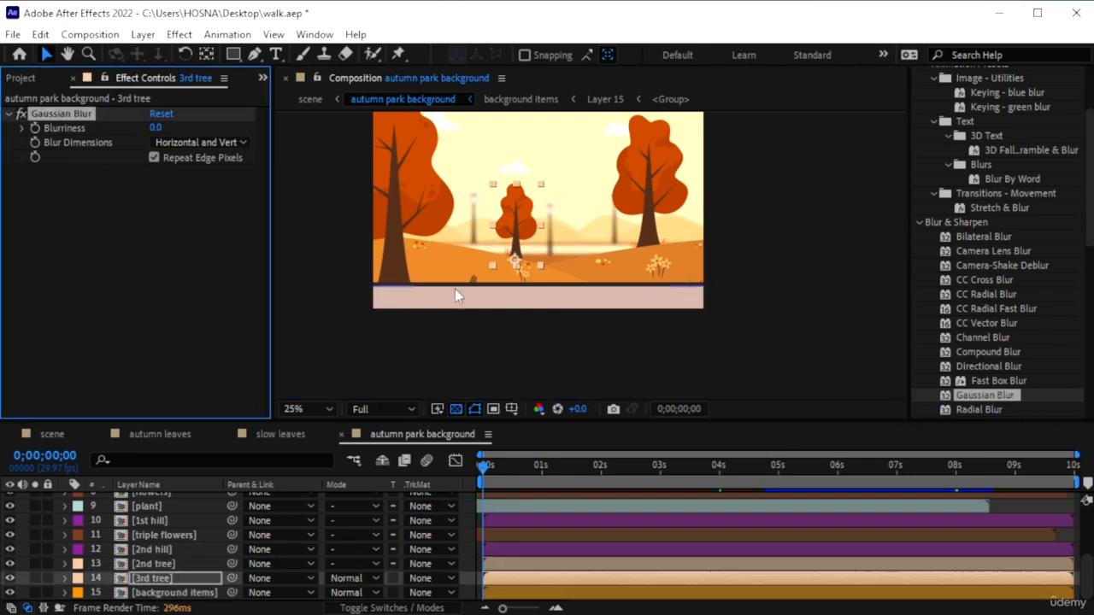
left_click(157, 126)
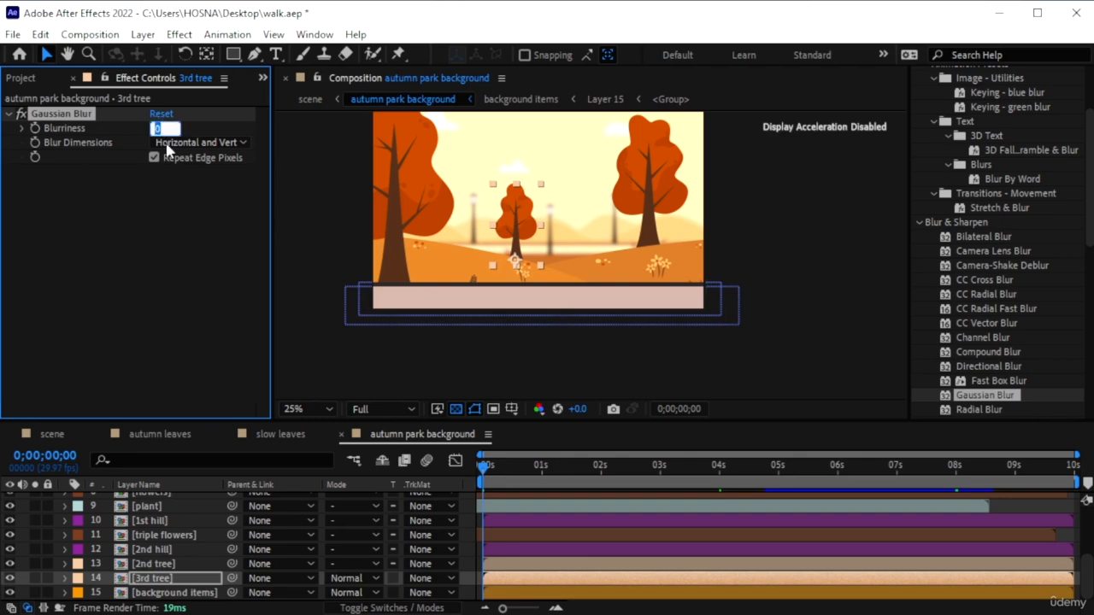
key("Return")
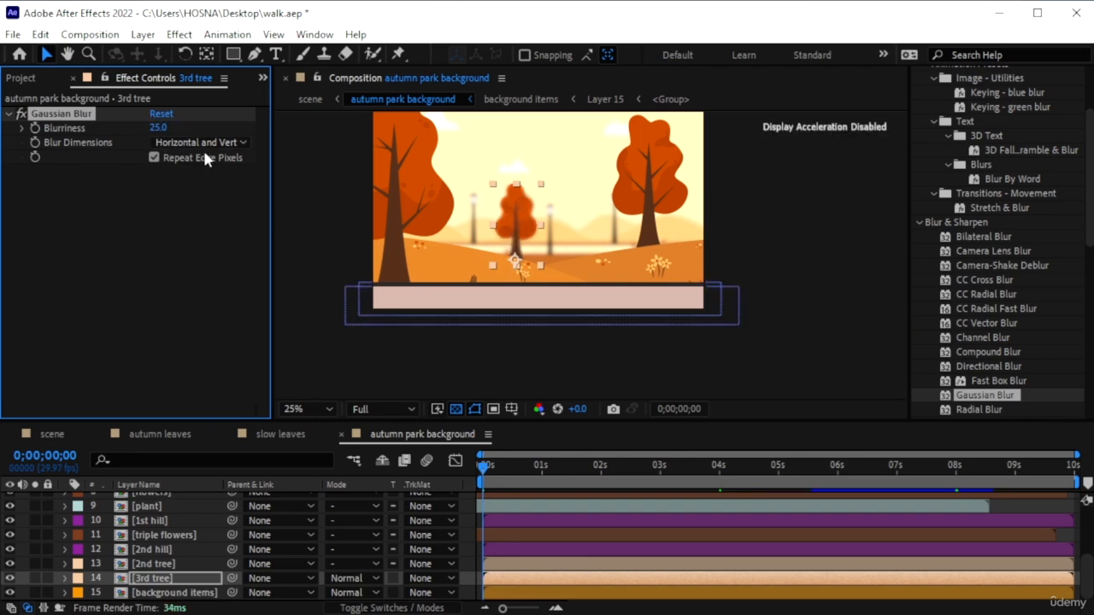
left_click(158, 125)
type("20")
key("Return")
- Apply Gaussian Blur to the 2nd tree layer and set its blurriness to 15
left_click(157, 568)
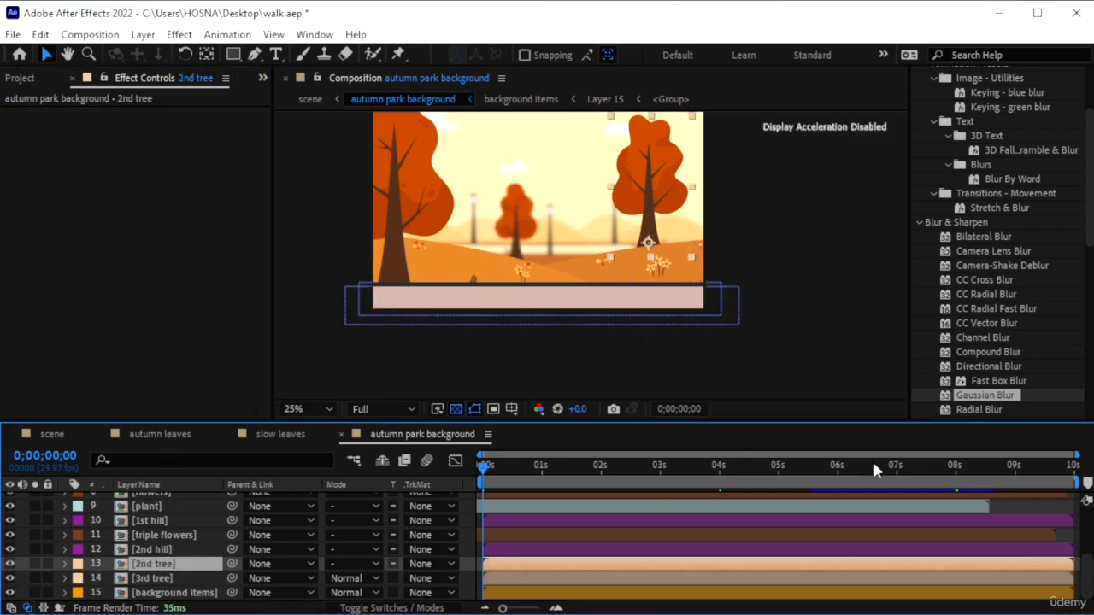
left_click_drag(986, 398, 189, 562)
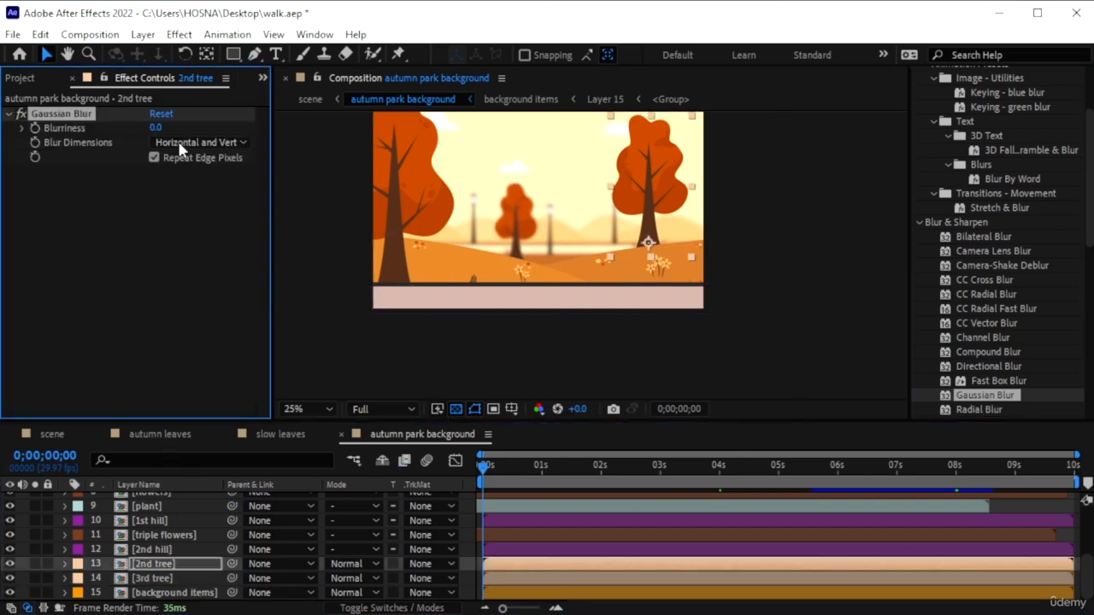
left_click(153, 127)
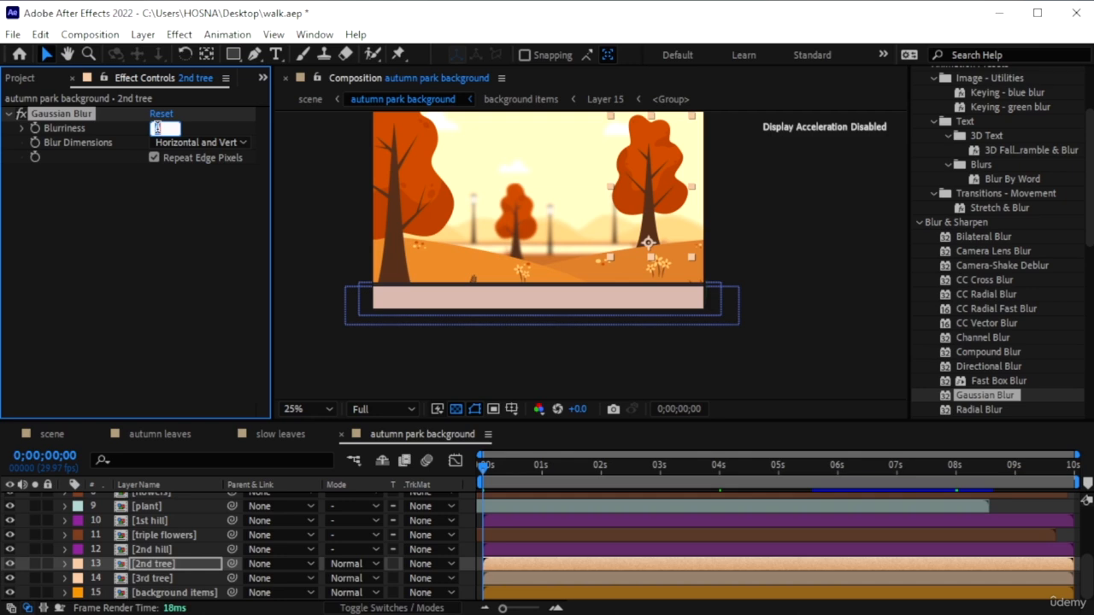
key("Return")
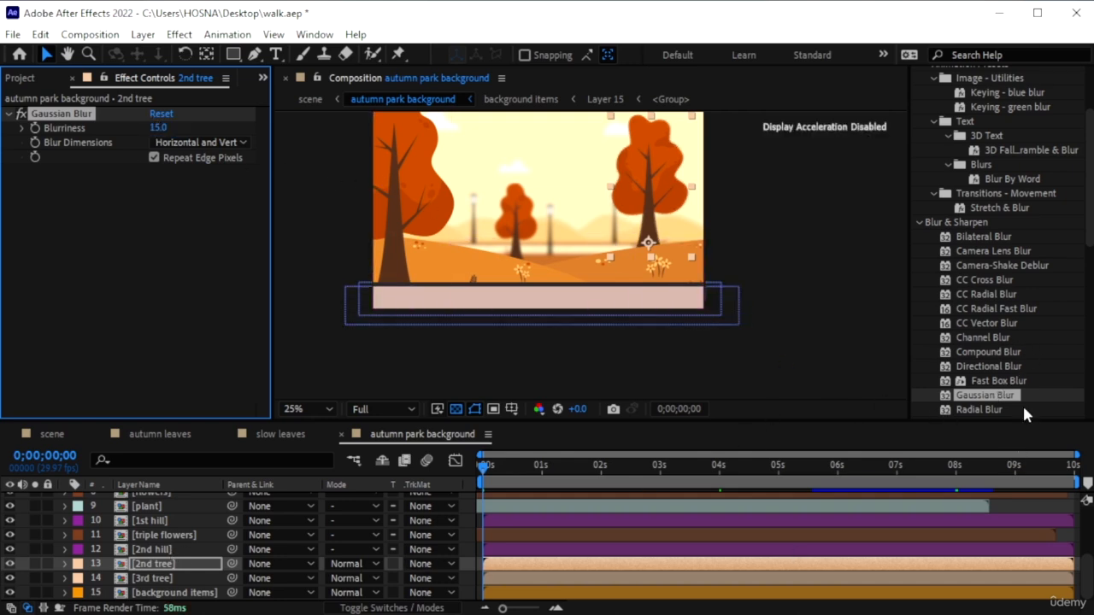
- Apply Gaussian Blur to the 2nd hill layer, toggling its visibility to identify it, and set the blurriness to 15
left_click_drag(1006, 402, 219, 554)
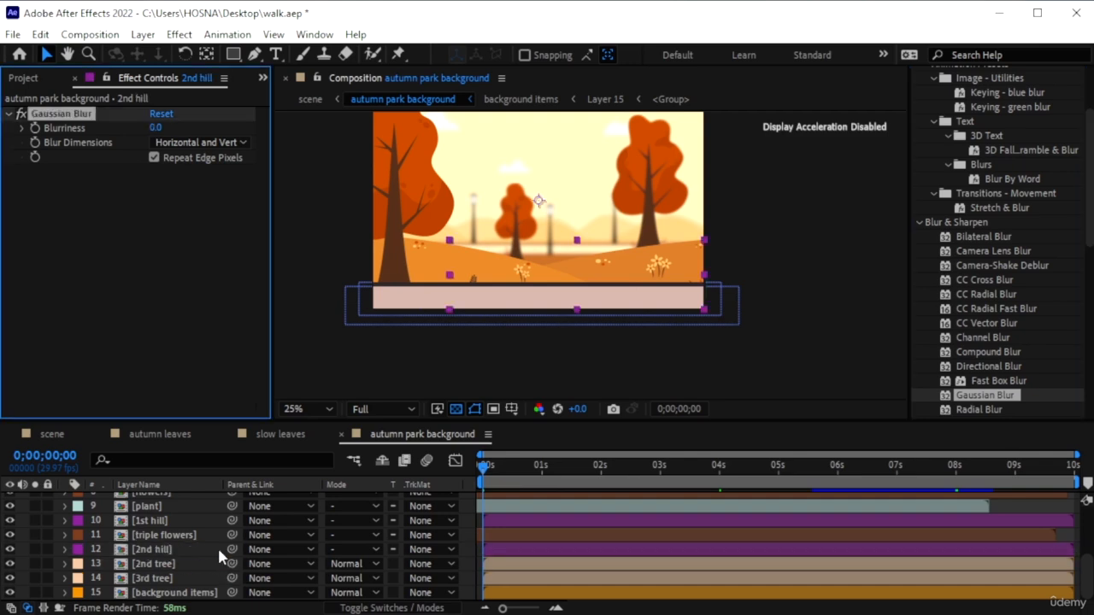
left_click(10, 550)
left_click(10, 550)
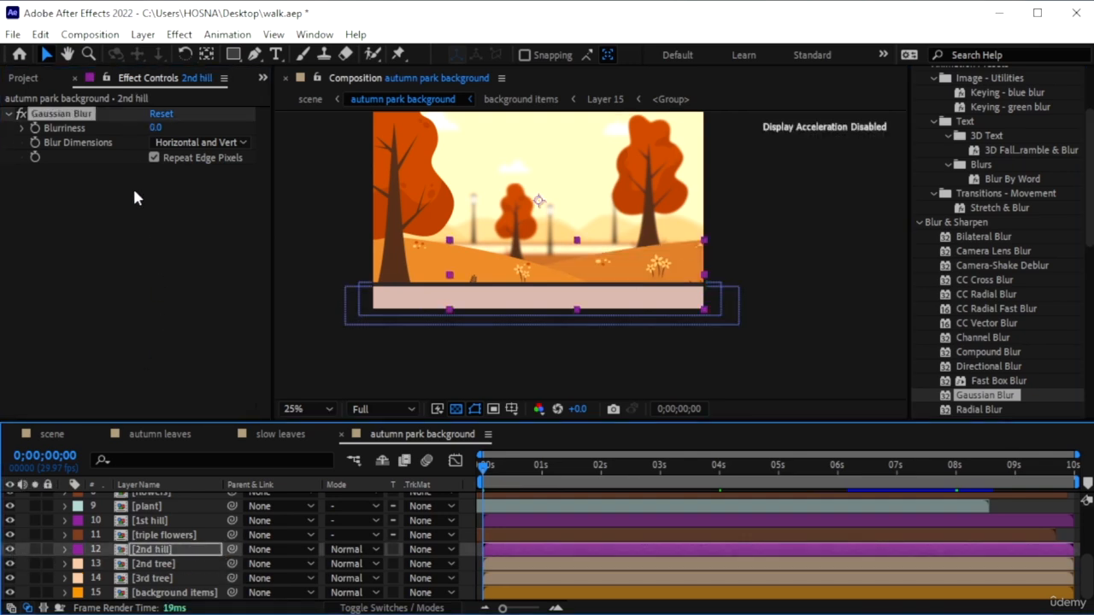
left_click(154, 127)
type("15")
key("Return")
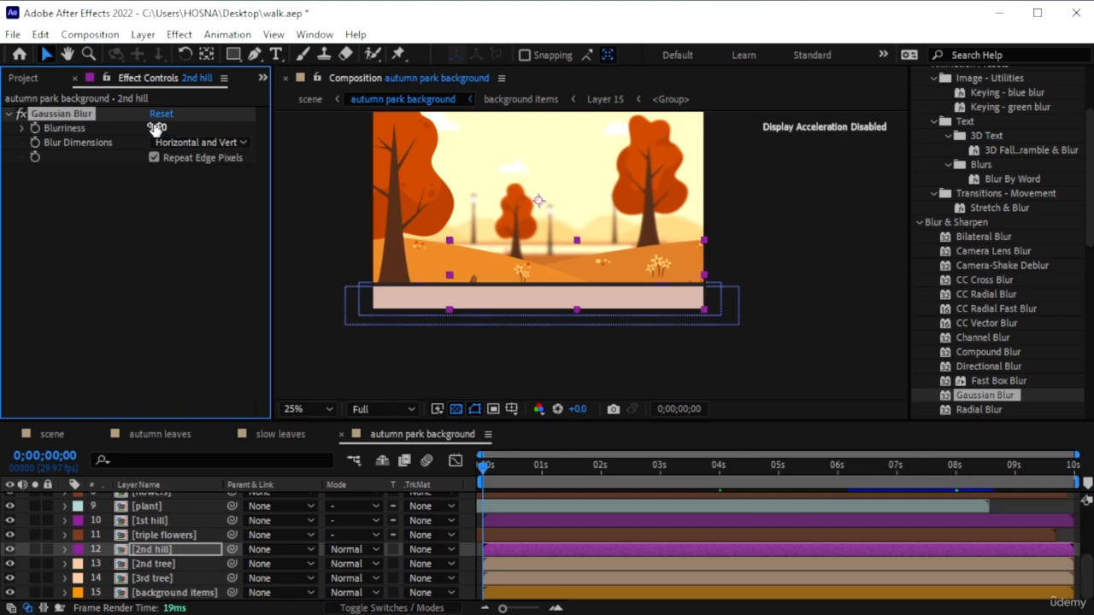
- Apply Gaussian Blur to the triple flowers layer and set its blurriness to 5
left_click(162, 535)
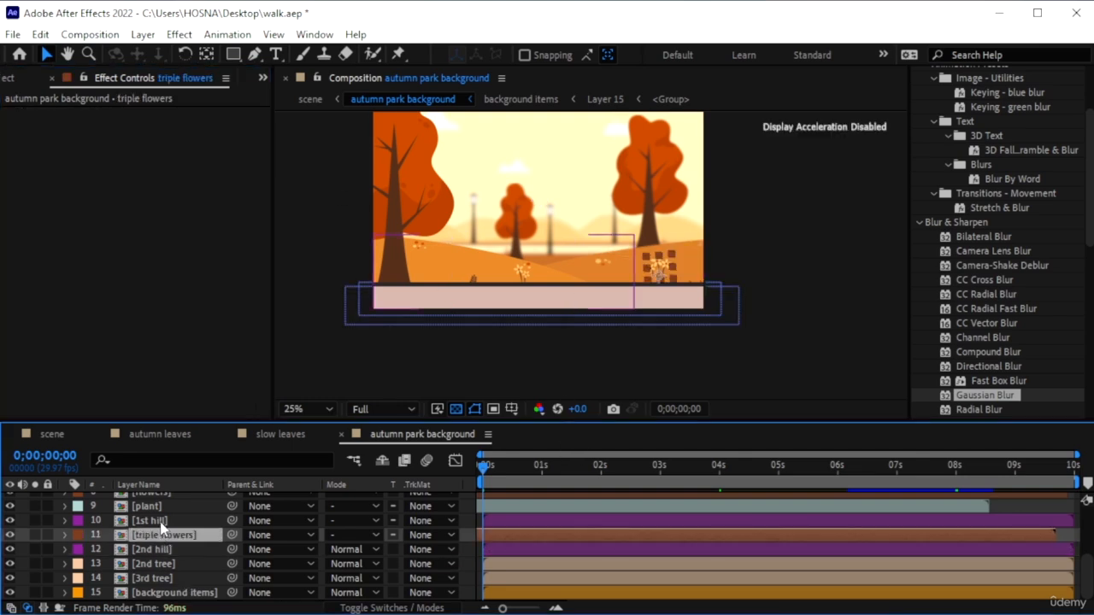
left_click(161, 523)
left_click(162, 508)
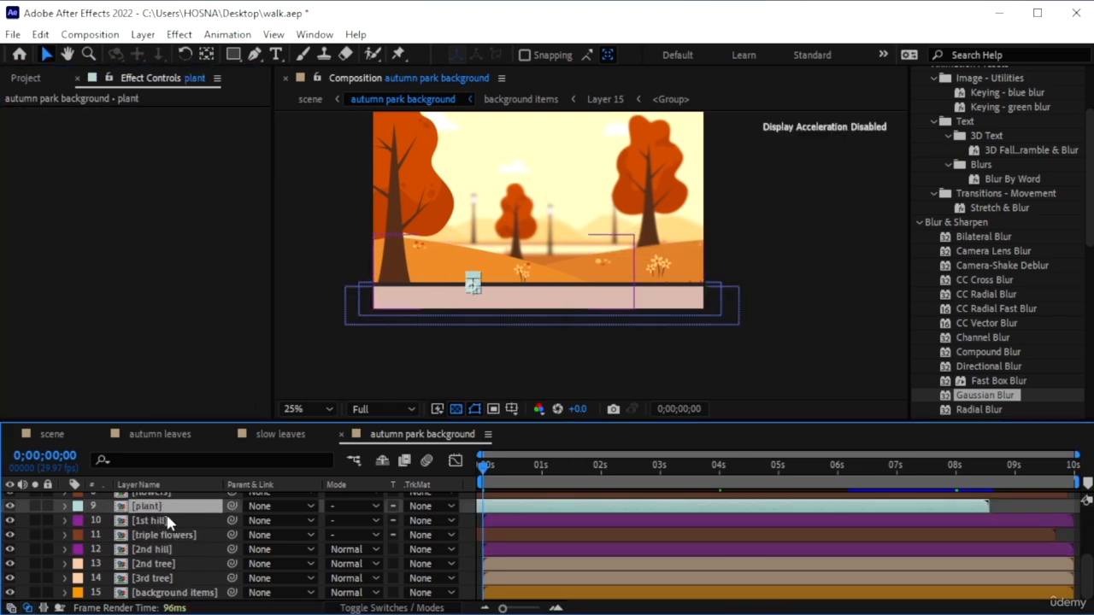
left_click_drag(978, 398, 205, 535)
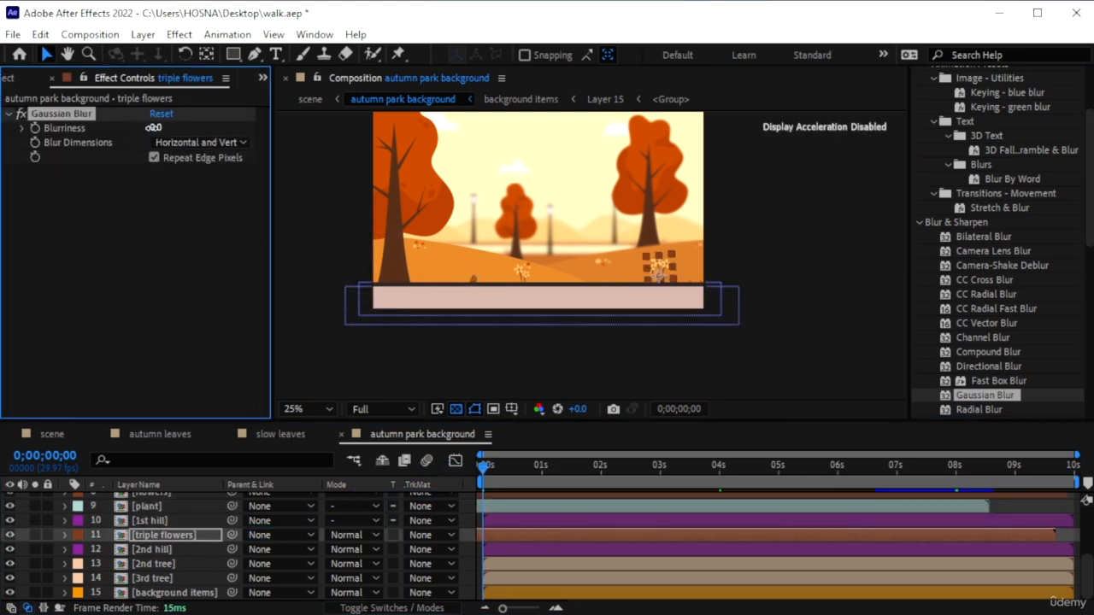
left_click(167, 129)
key("Return")
left_click(160, 127)
type("5")
key("Return")
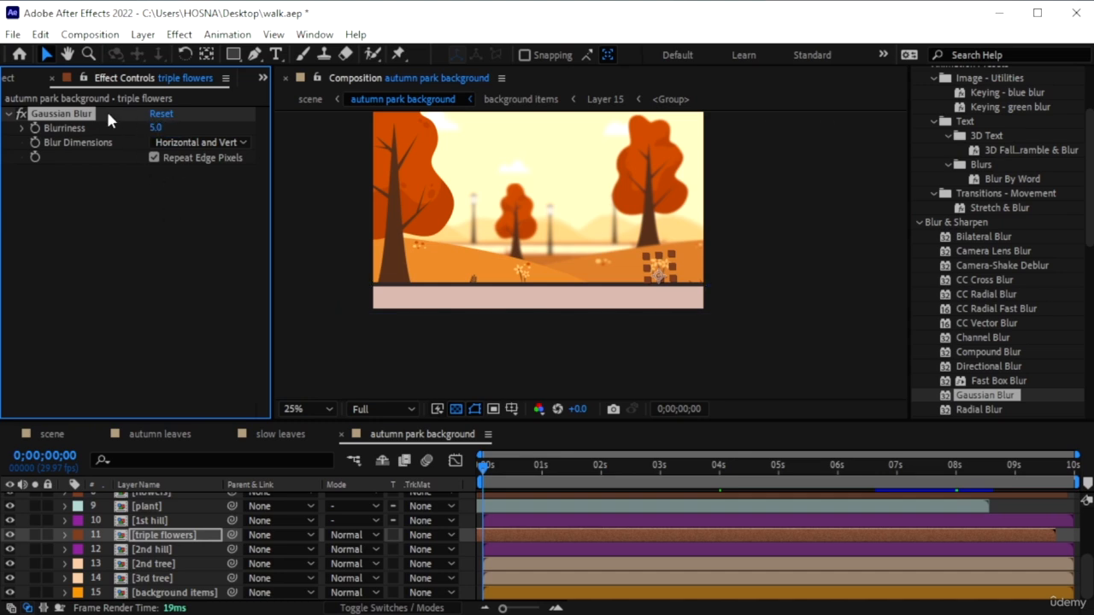
- Copy the triple flowers' Gaussian Blur onto the 1st hill, plant, flowers and twin flowers layers
left_click(167, 521)
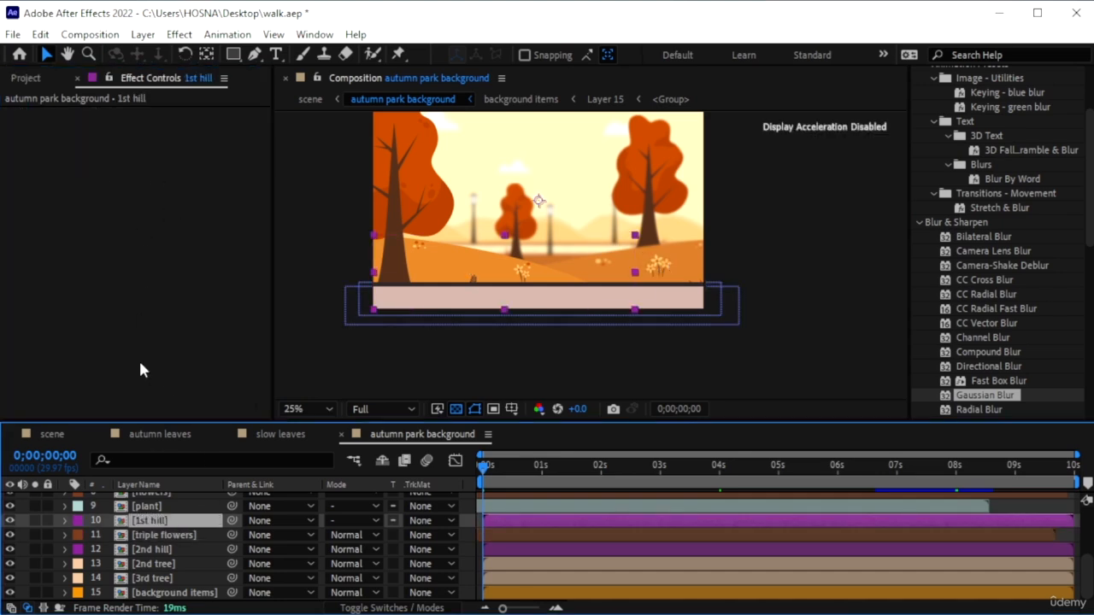
key("ctrl+v")
left_click(163, 506)
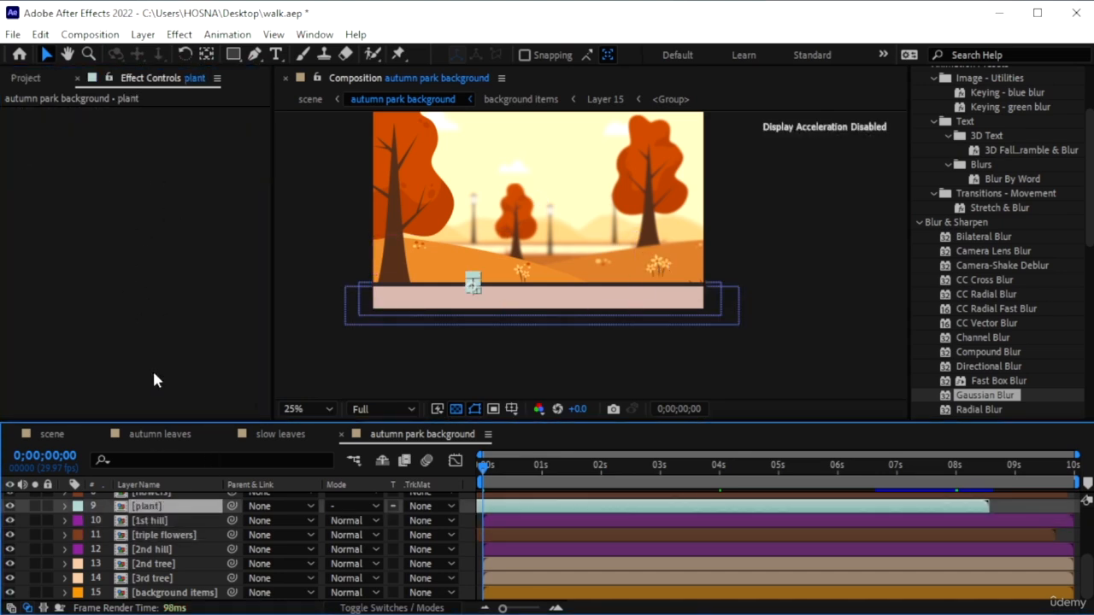
key("ctrl+v")
scroll(159, 524, "up", 3)
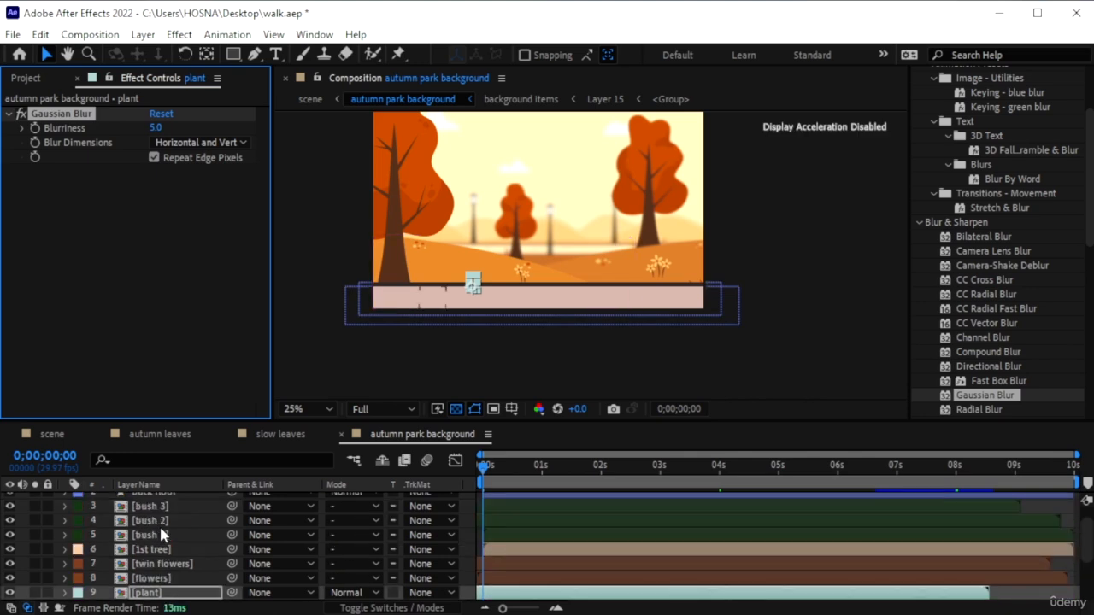
left_click(154, 579)
key("ctrl+v")
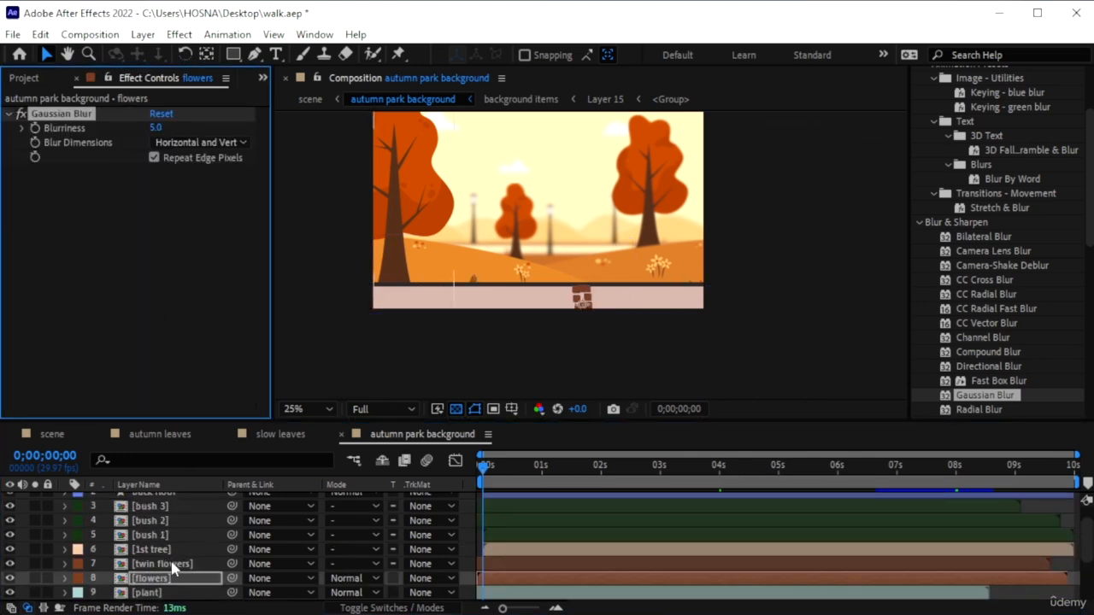
left_click(163, 564)
left_click(147, 330)
key("ctrl+v")
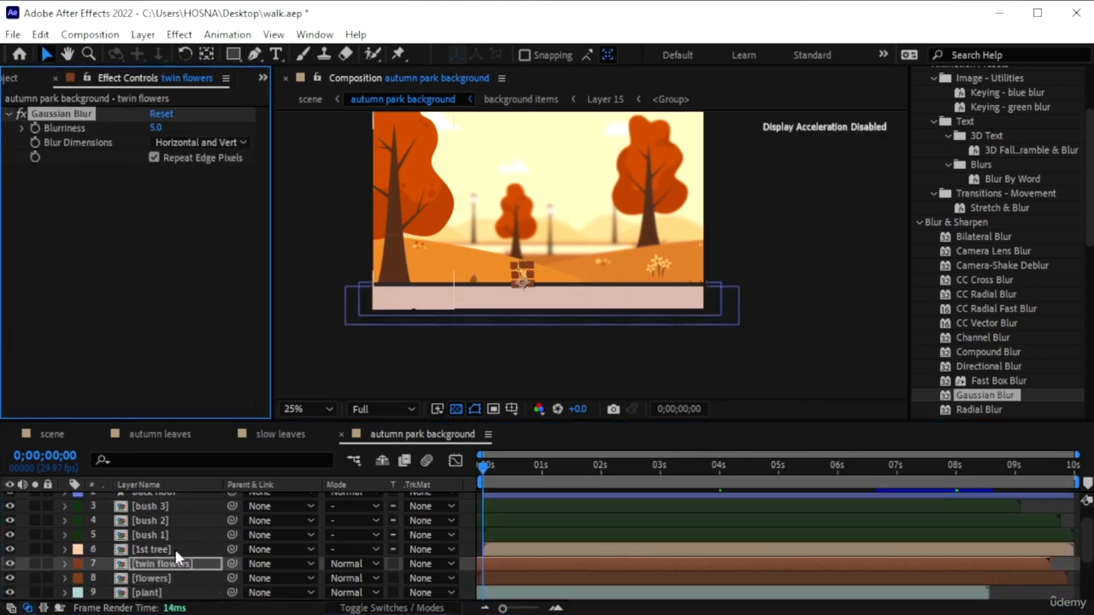
- Move the bush 1, bush 2 and bush 3 layers up so they stand on the grass just above the floor strip
left_click(154, 550)
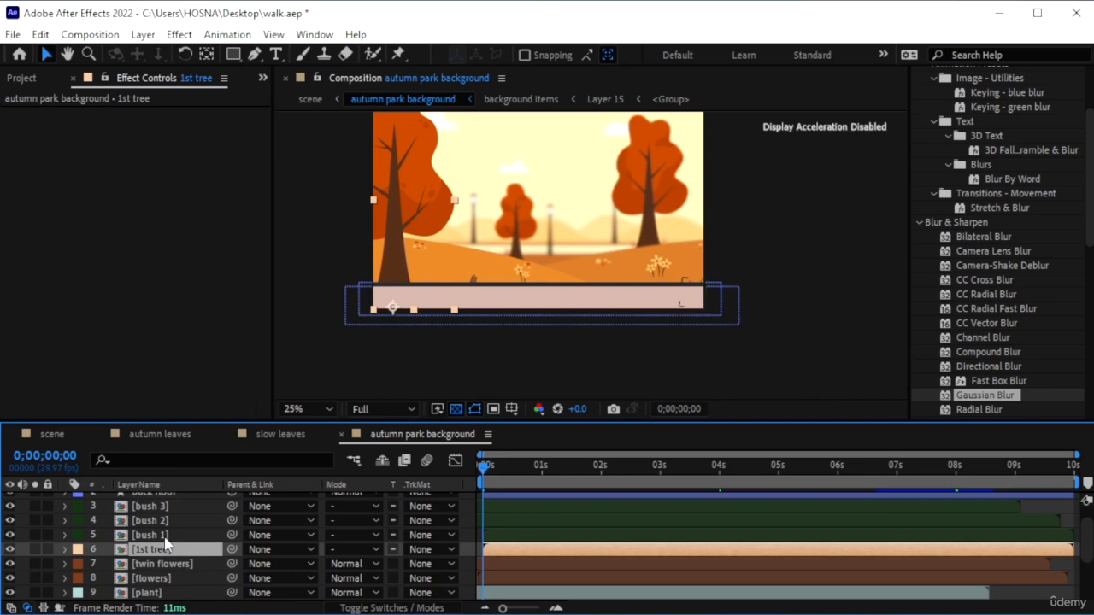
left_click(159, 535)
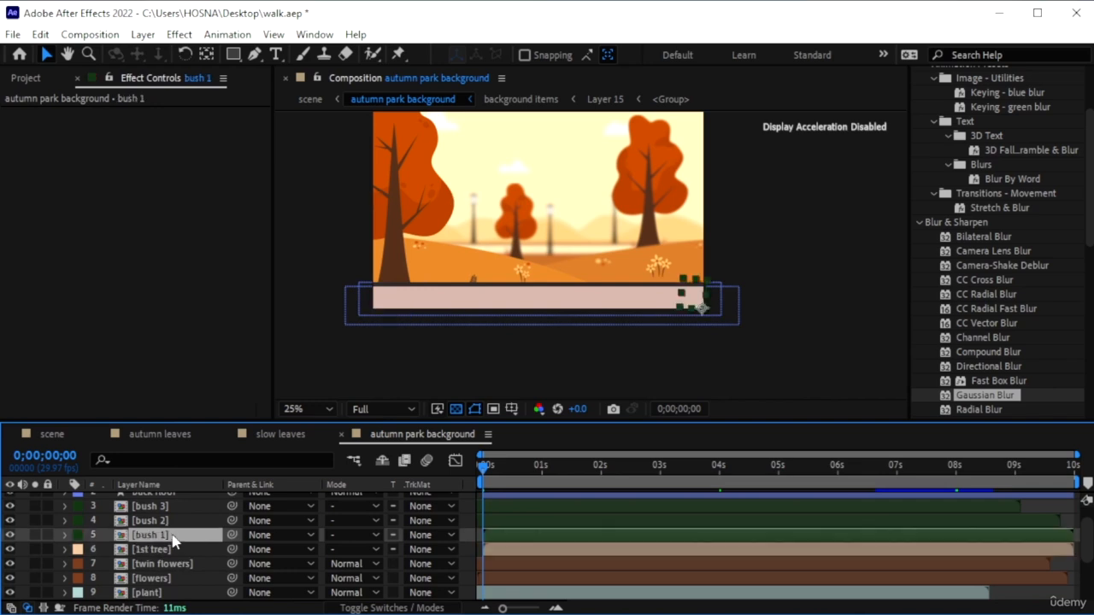
left_click_drag(702, 312, 706, 283)
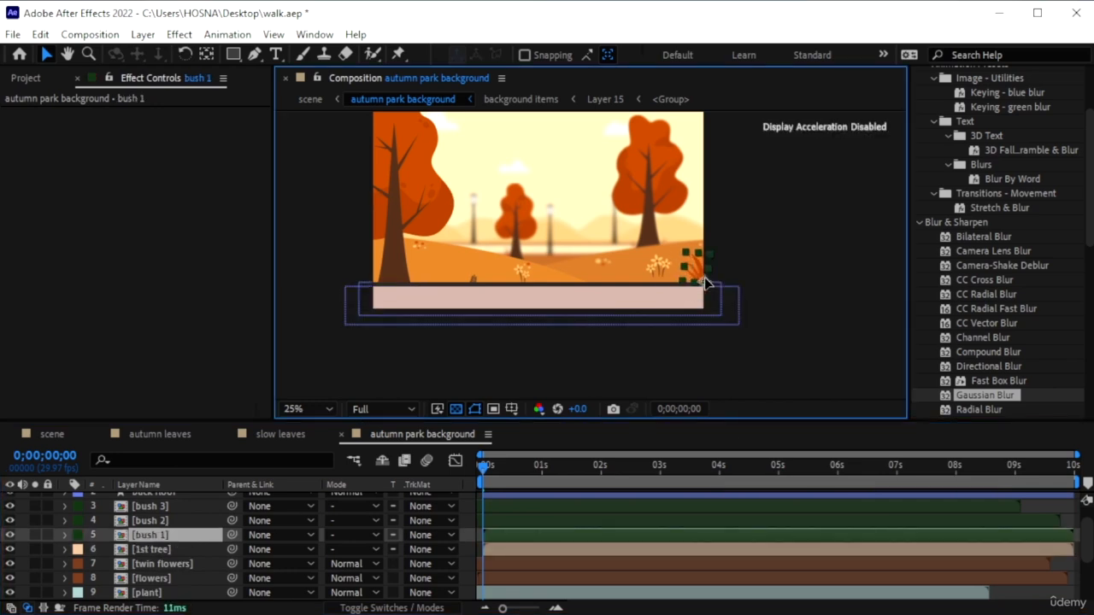
left_click(162, 522)
mouse_move(425, 282)
left_mouse_down()
mouse_move(419, 299)
mouse_move(406, 286)
mouse_move(398, 334)
mouse_move(416, 278)
left_mouse_up()
left_click(149, 506)
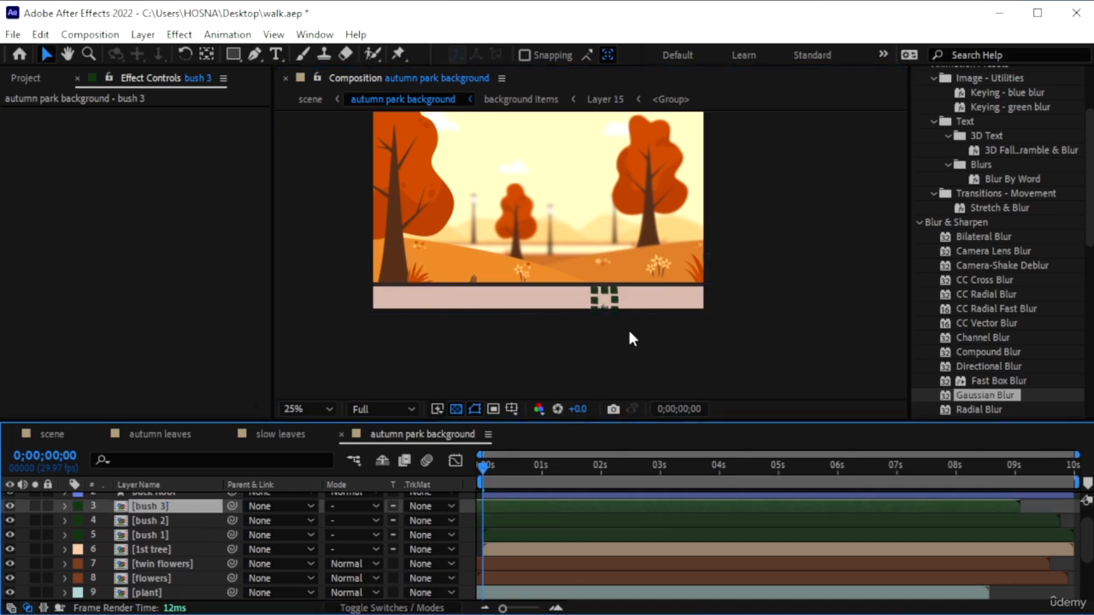
left_click_drag(606, 309, 603, 282)
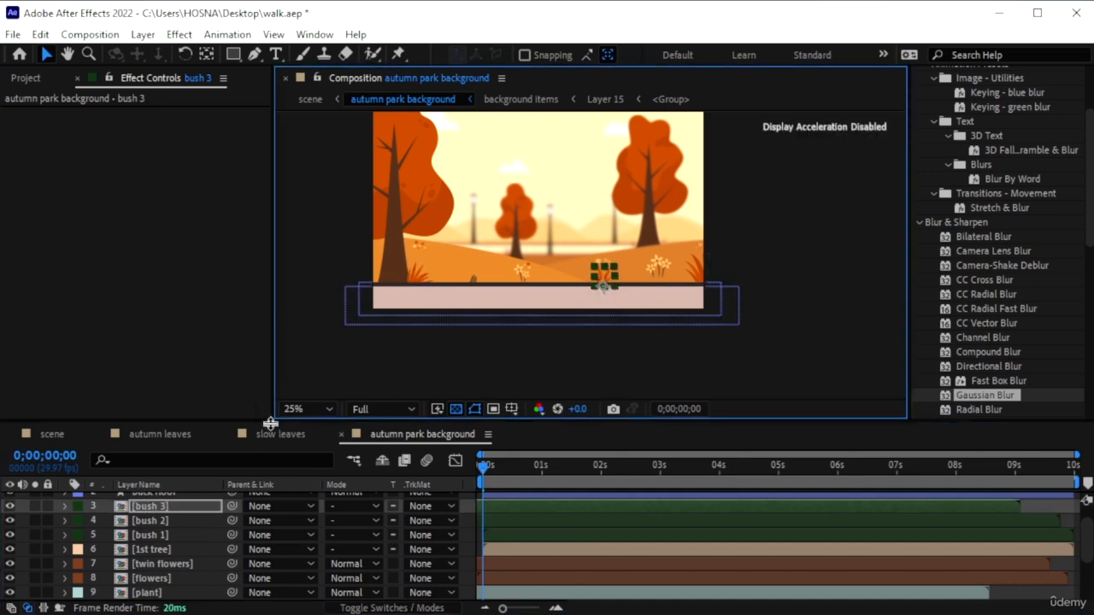
- Paste the copied Gaussian Blur with blurriness 5 onto the bush 3 layer
left_click(223, 181)
key("ctrl+v")
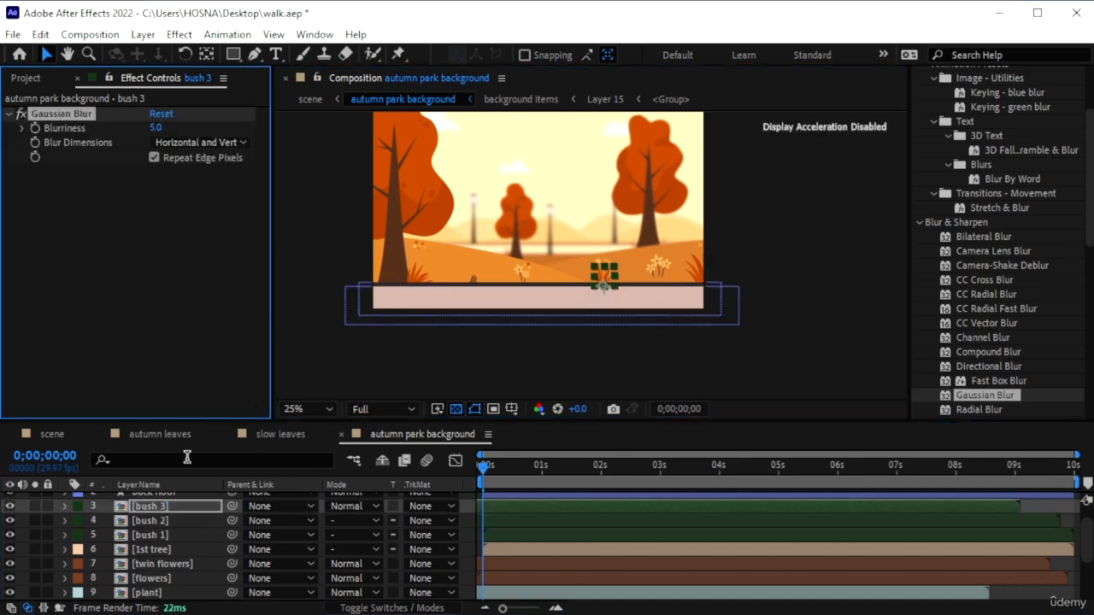
scroll(173, 555, "up", 2)
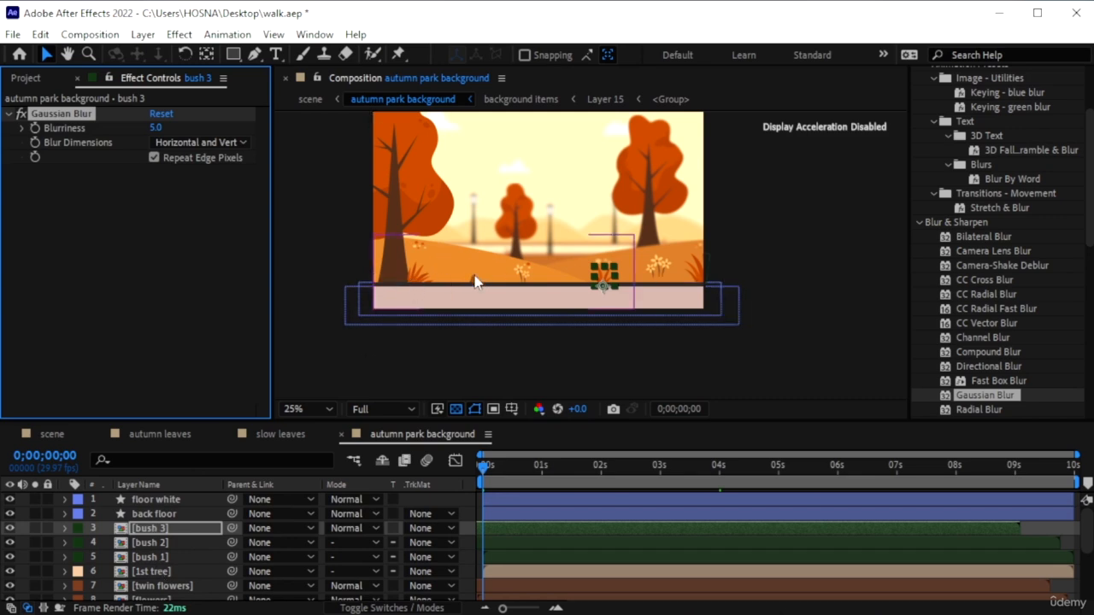
- Set the 1st hill layer's Gaussian Blur blurriness to 10 and toggle the layer's visibility to check it
scroll(165, 519, "down", 4)
left_click(150, 543)
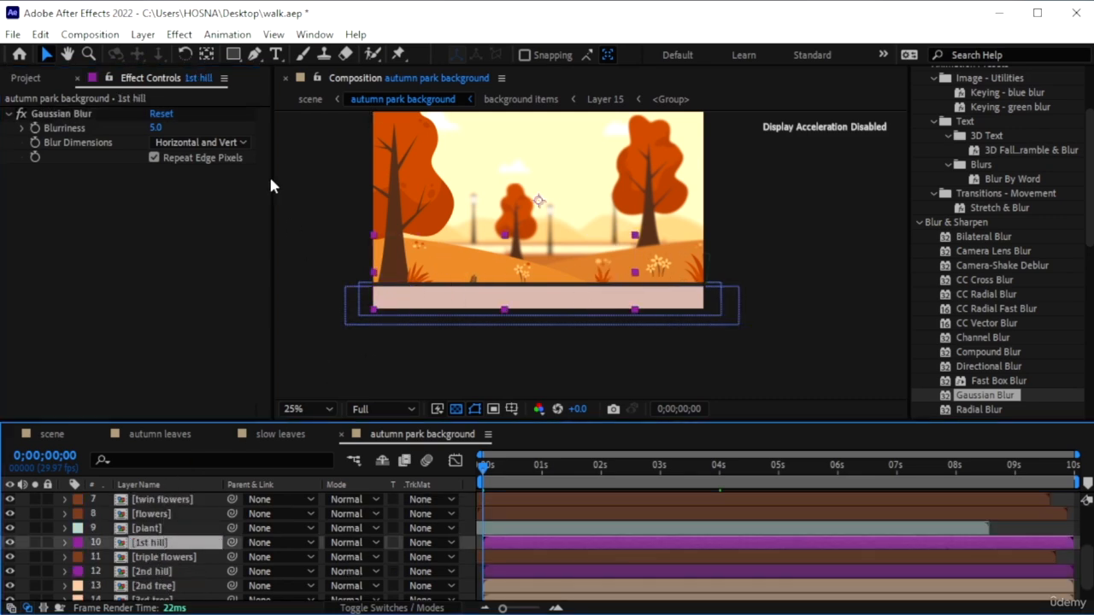
left_click(162, 127)
type("10")
key("Return")
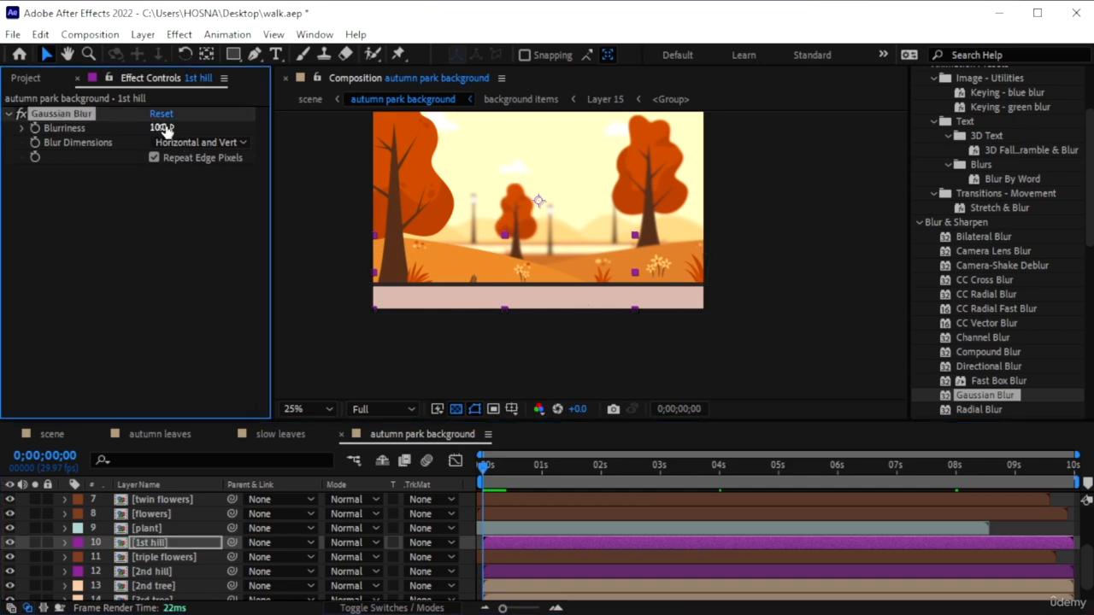
left_click(9, 544)
left_click(8, 544)
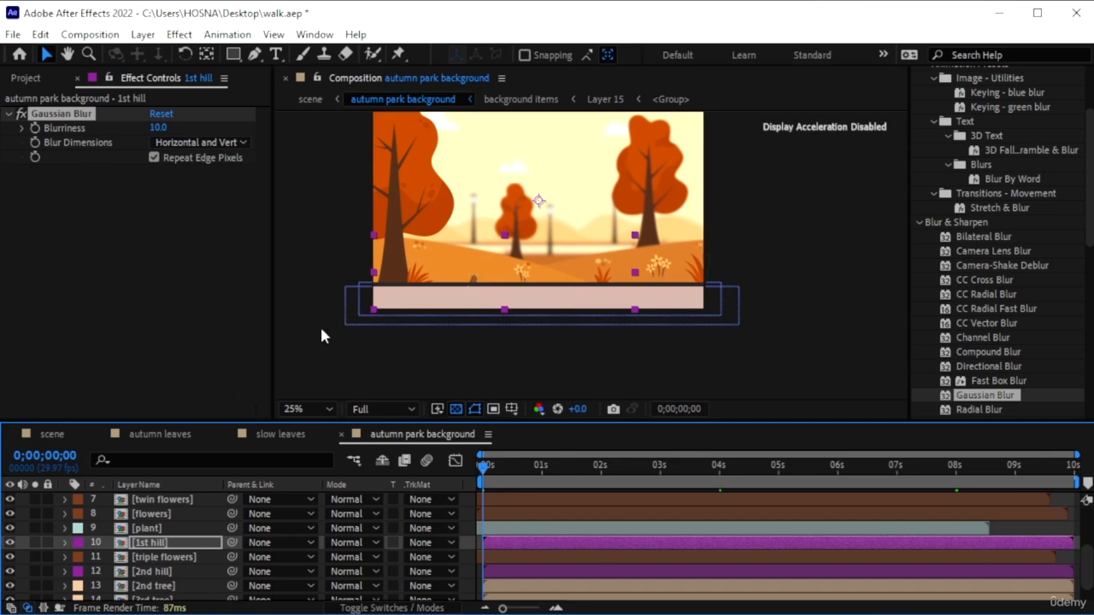
- Return to the scene composition and play it from the start to check the blurred background layers
left_click(46, 429)
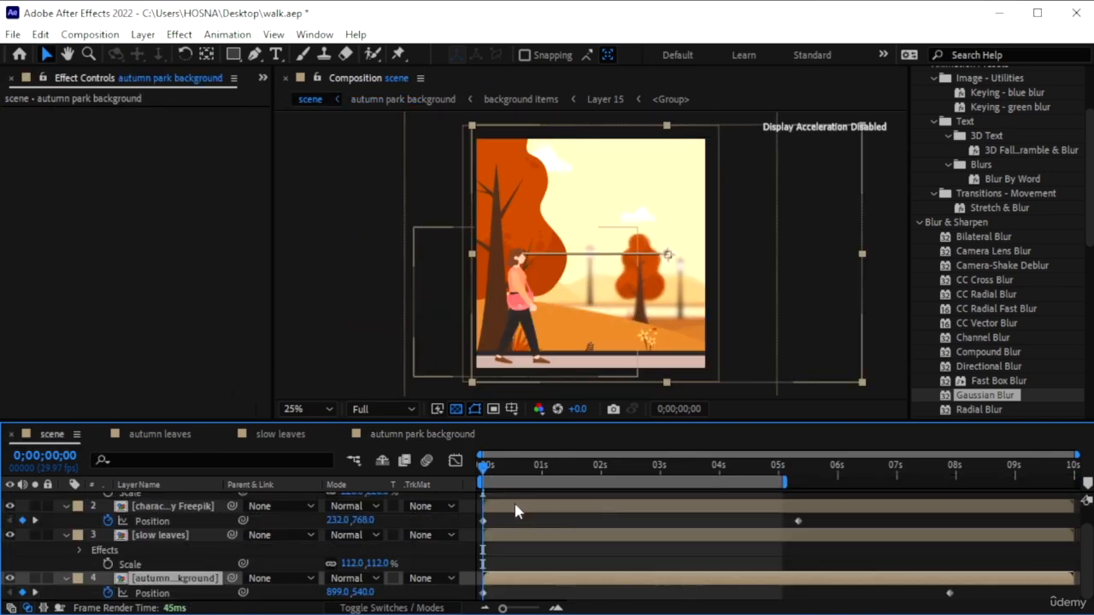
left_click_drag(538, 476, 487, 510)
key("space")
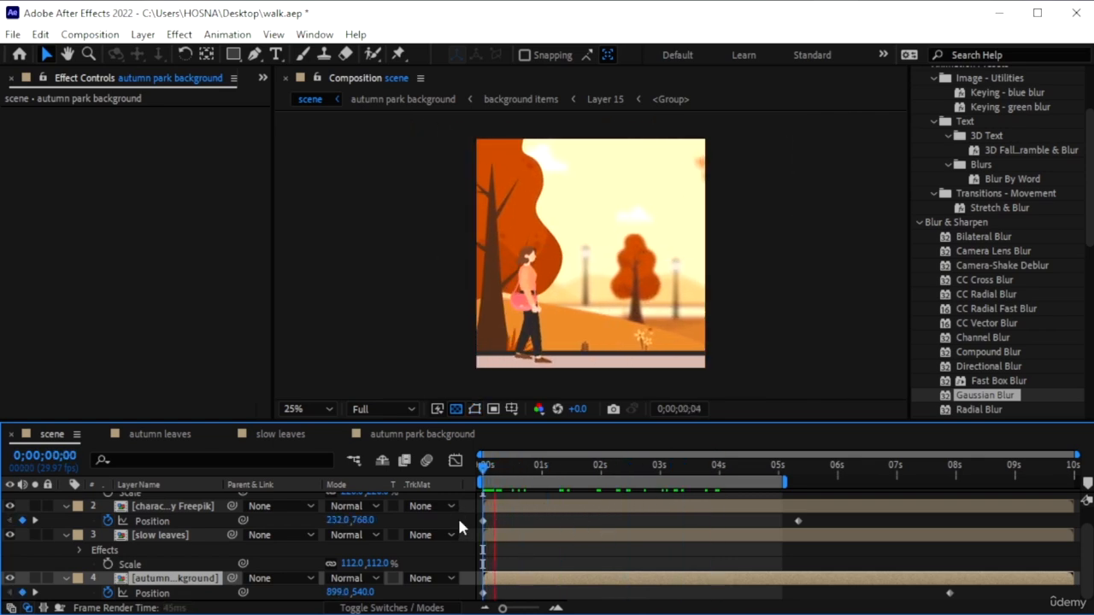